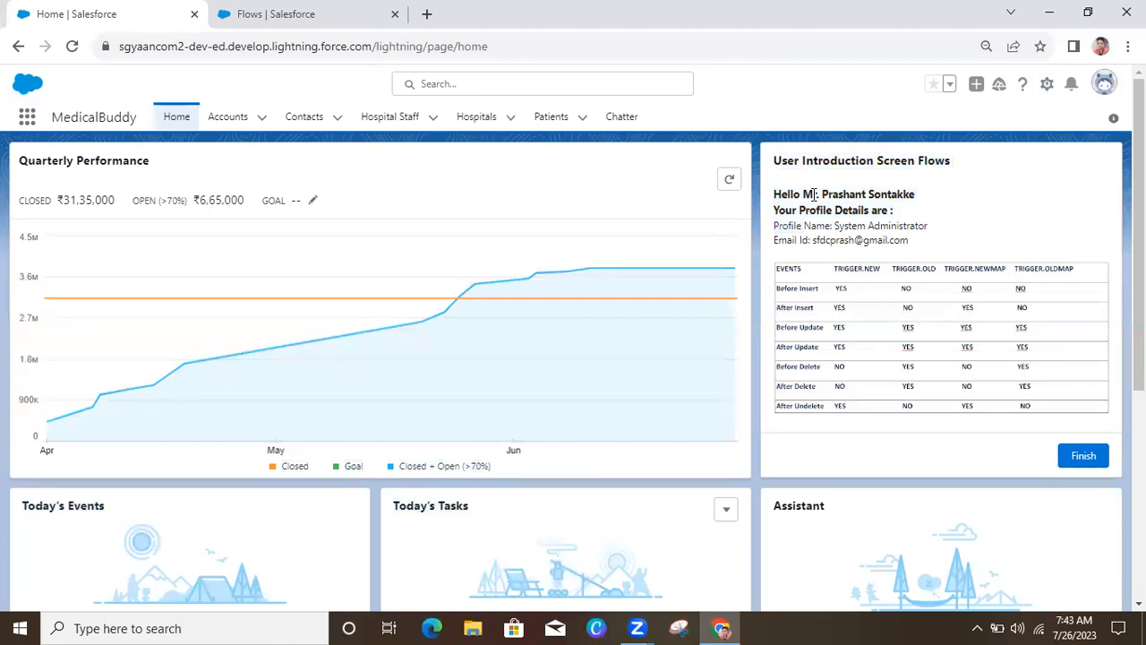
Examine the greeting and profile details in the User Introduction Screen Flows component on the Home page.
drag(804, 194, 915, 193)
drag(776, 226, 921, 247)
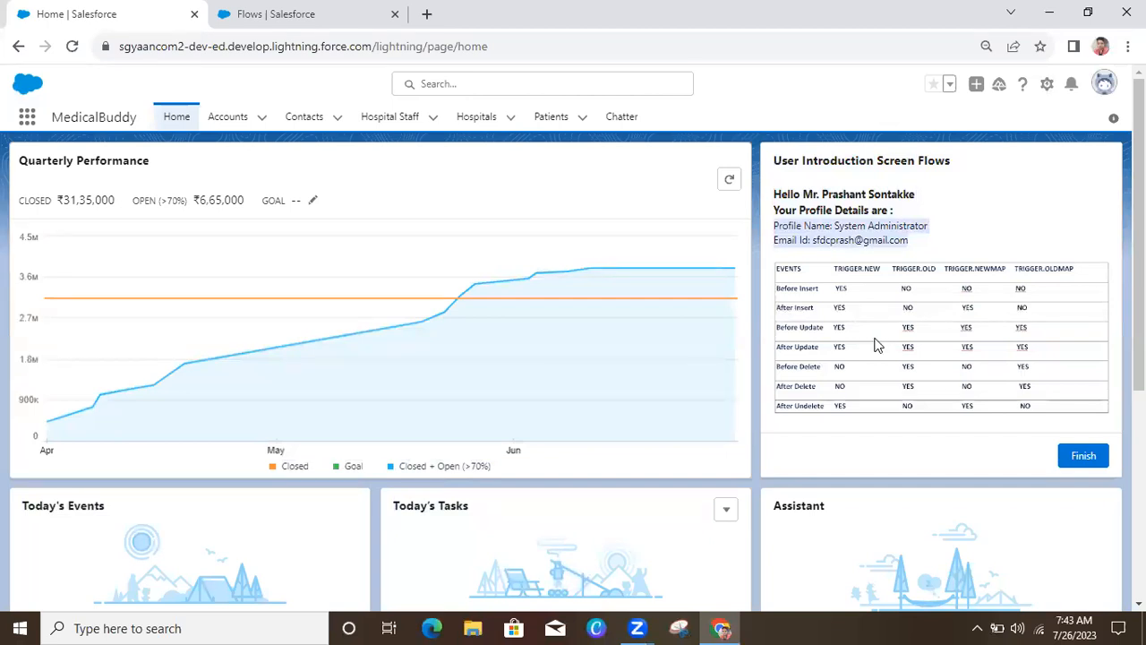
click(1046, 86)
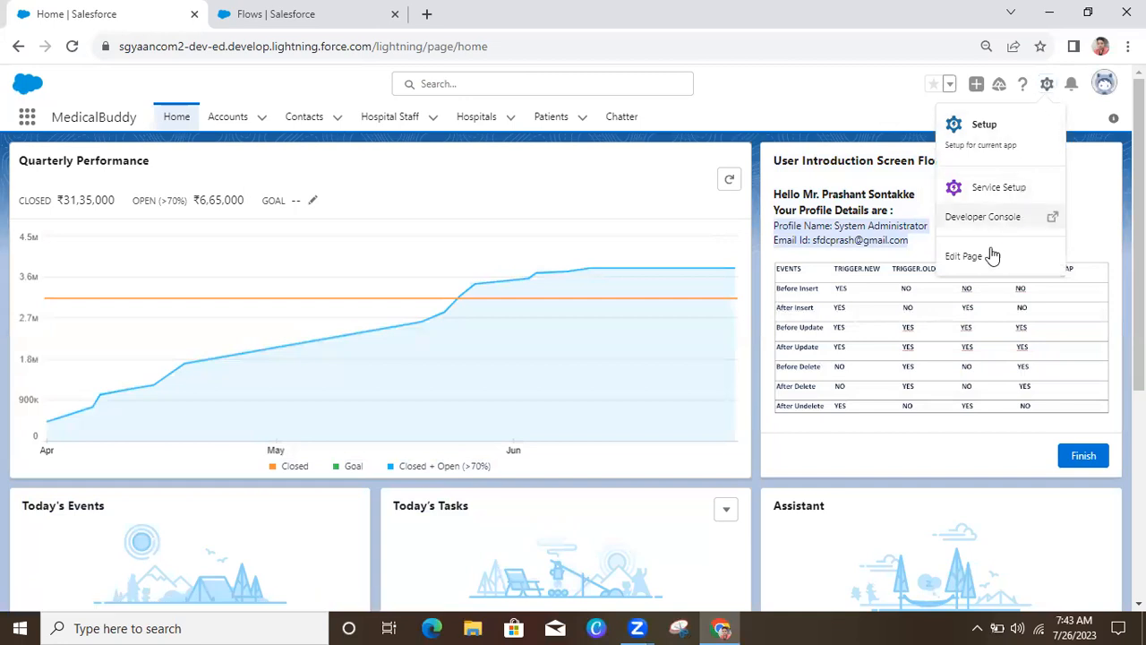
click(865, 115)
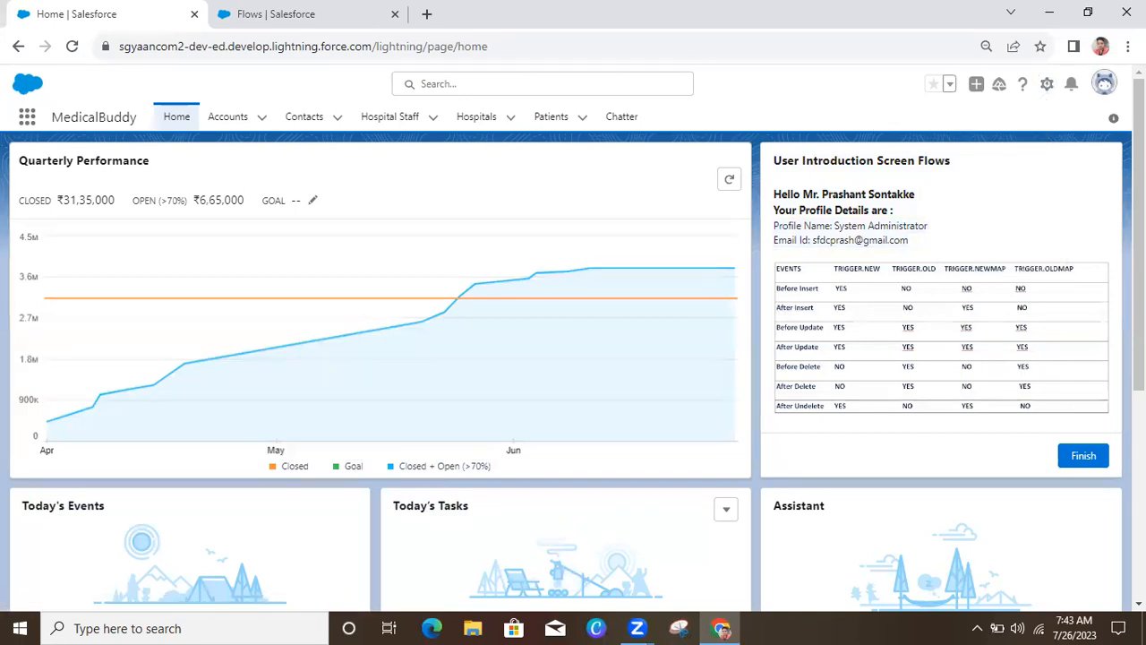
click(1105, 85)
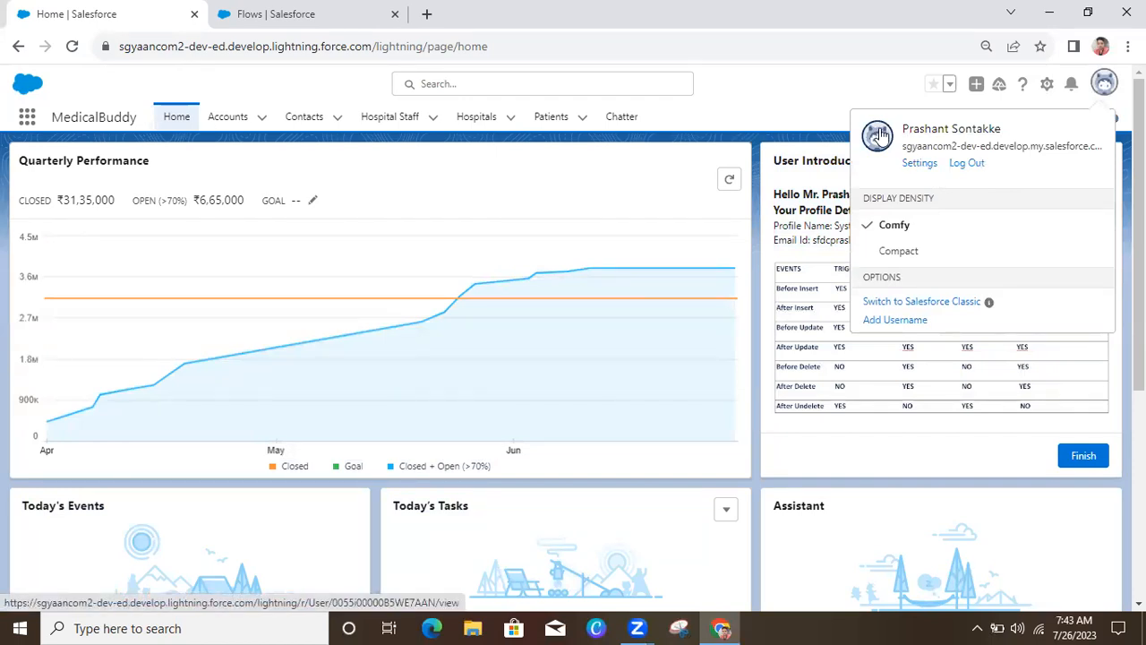
click(252, 11)
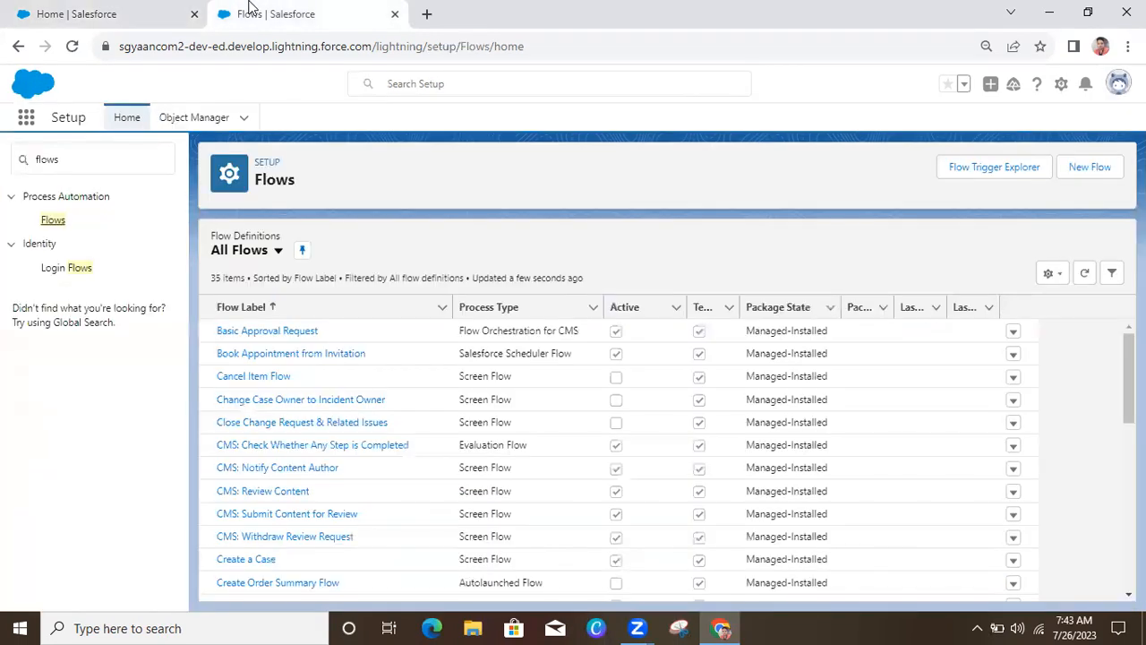
click(62, 10)
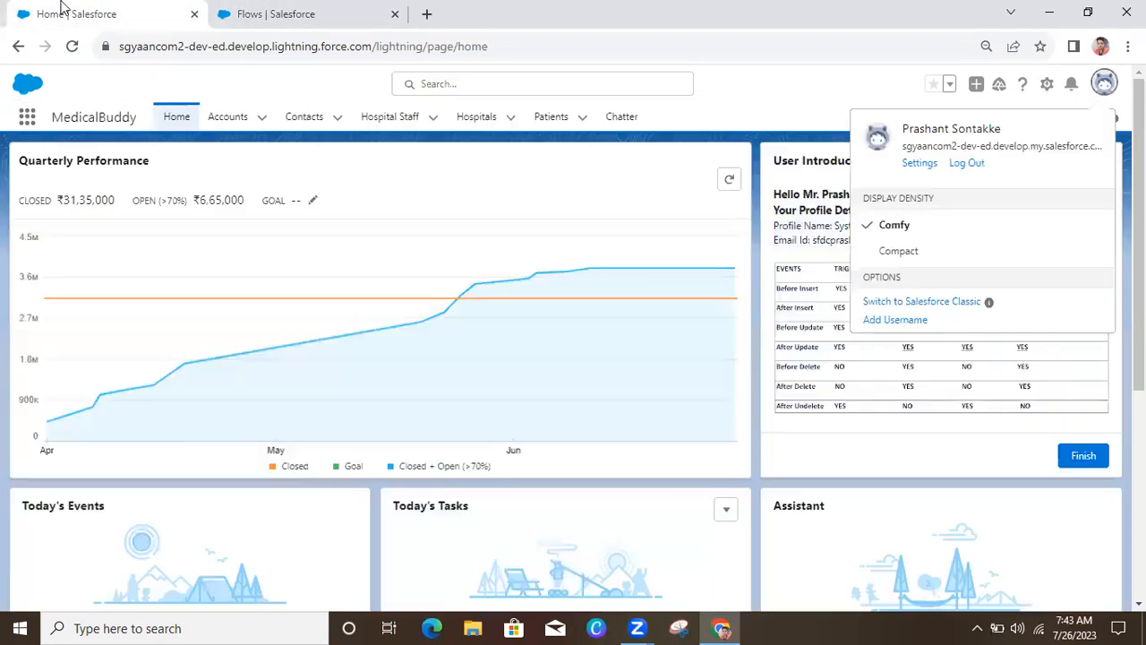
click(850, 510)
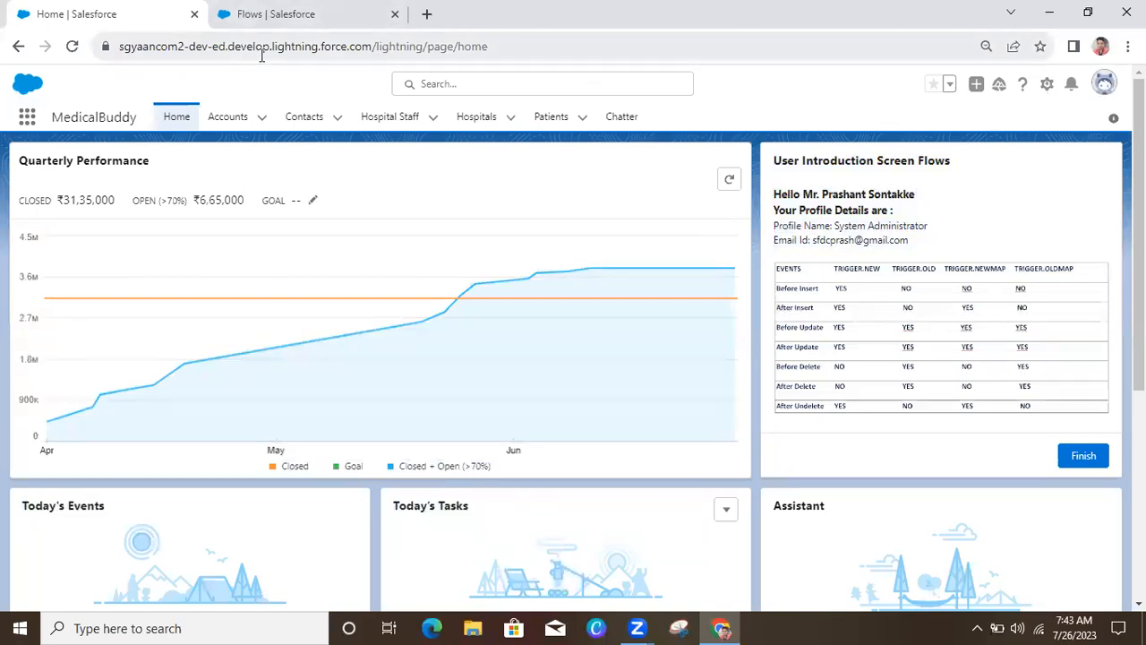
click(390, 125)
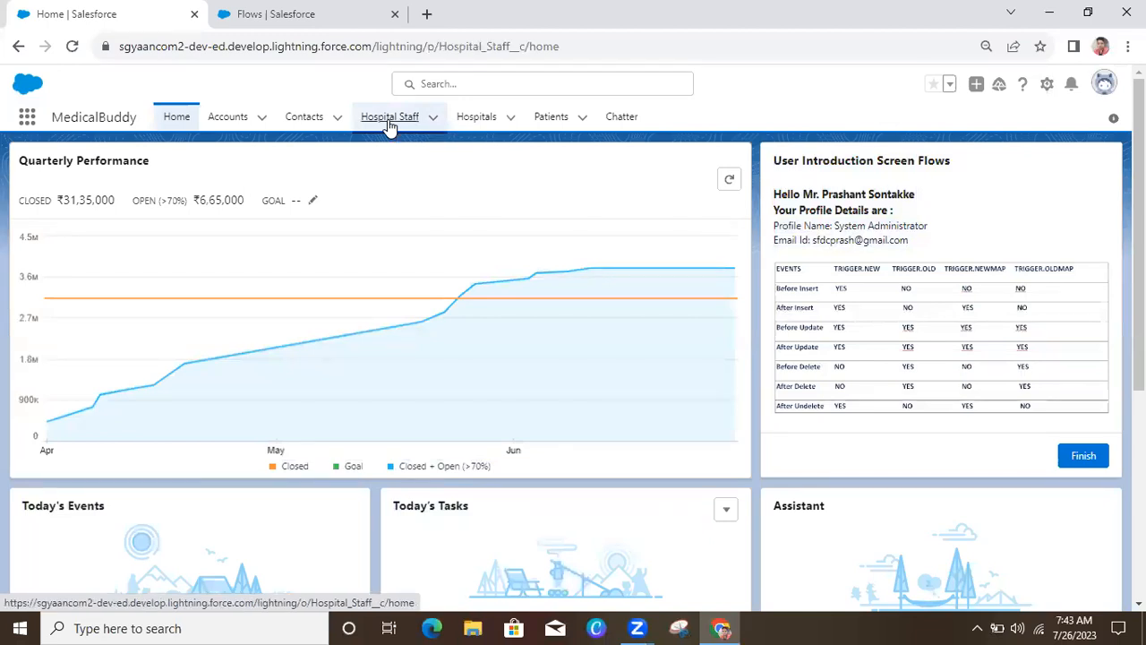
click(246, 10)
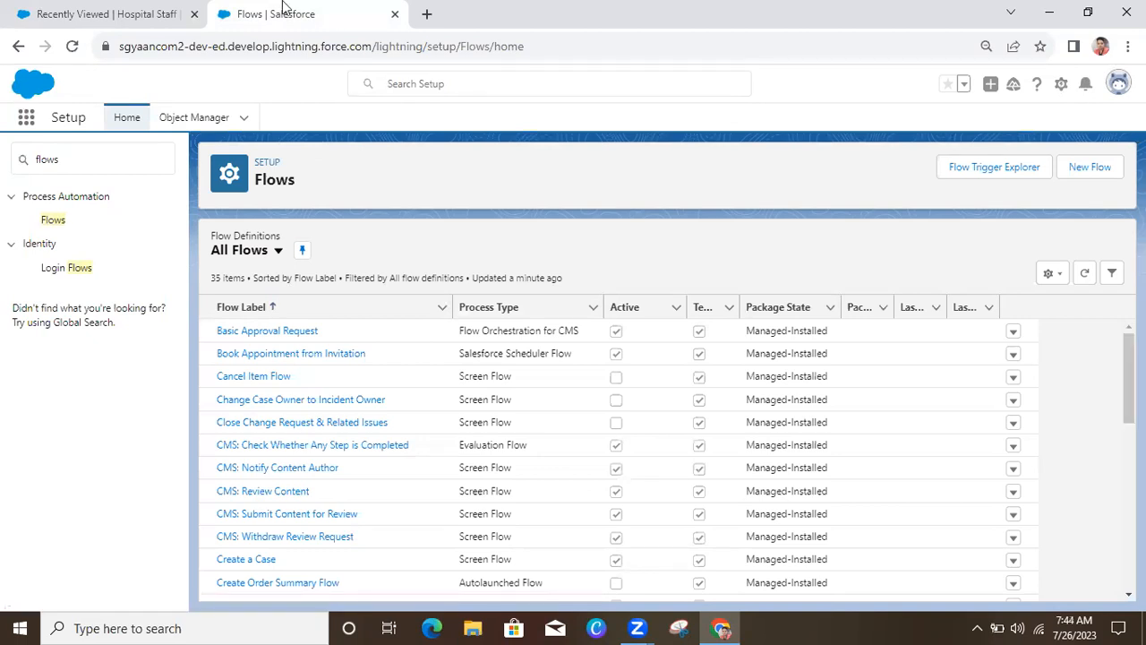
click(119, 15)
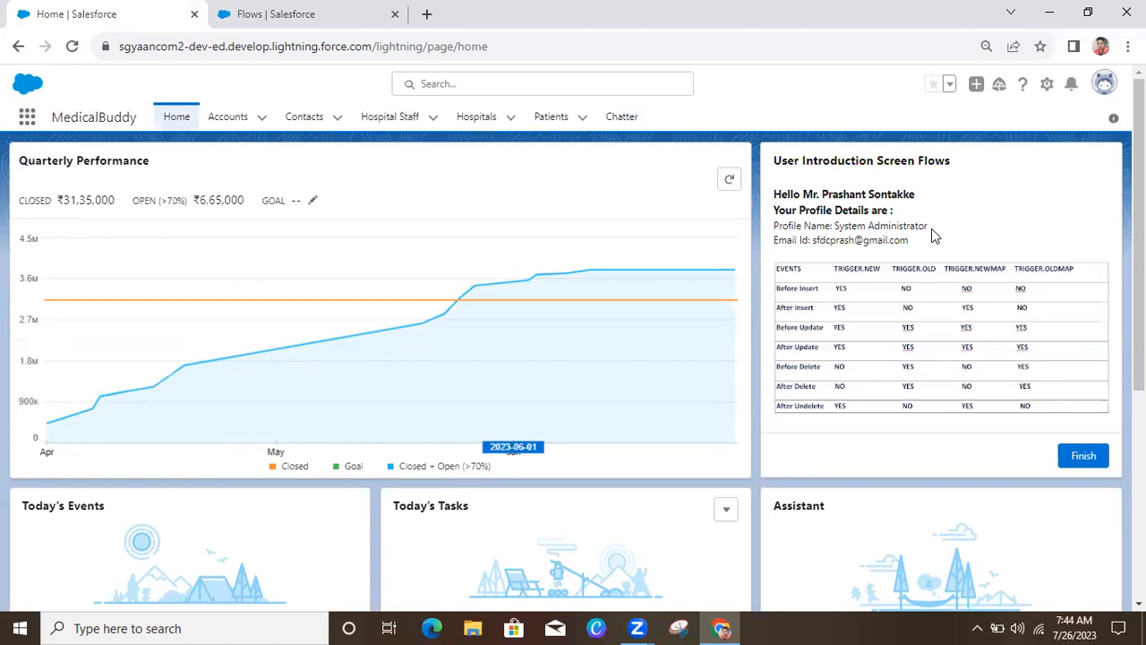
Open the first recently viewed Hospital Staff record and examine its profile and staff information fields.
click(382, 123)
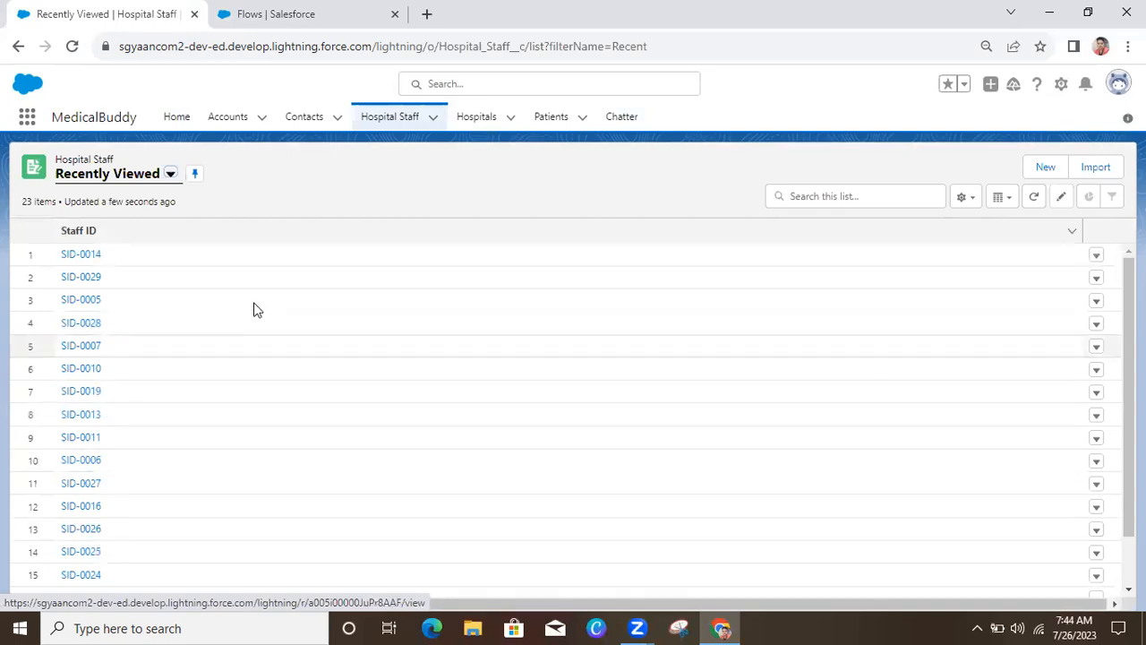
click(85, 260)
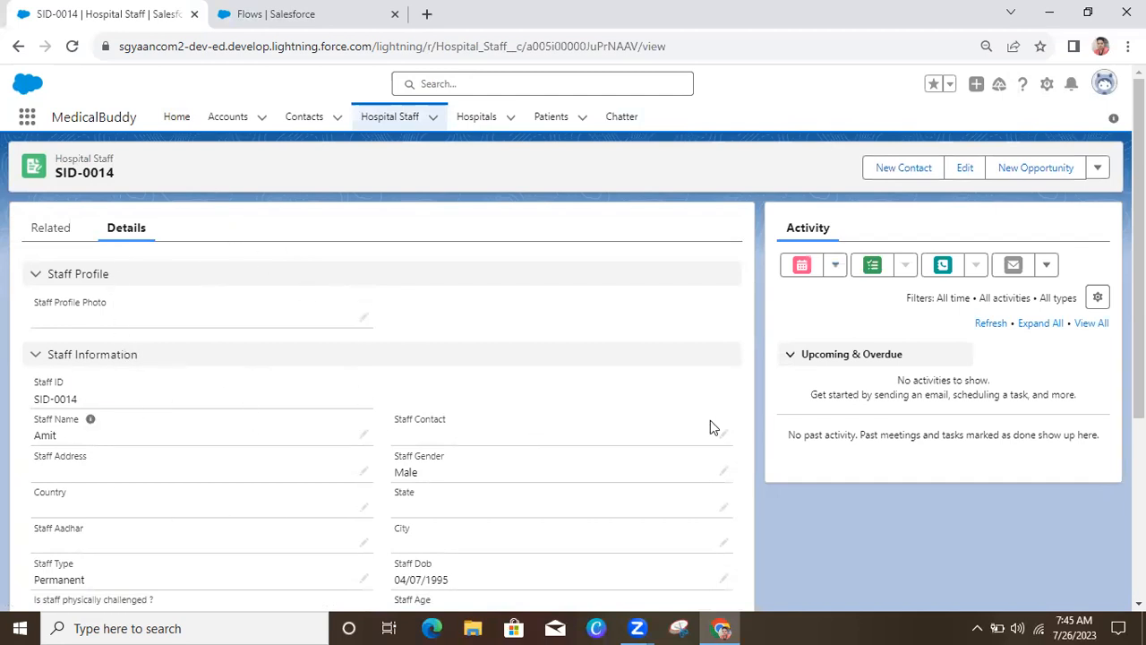
scroll(421, 421, down, 3)
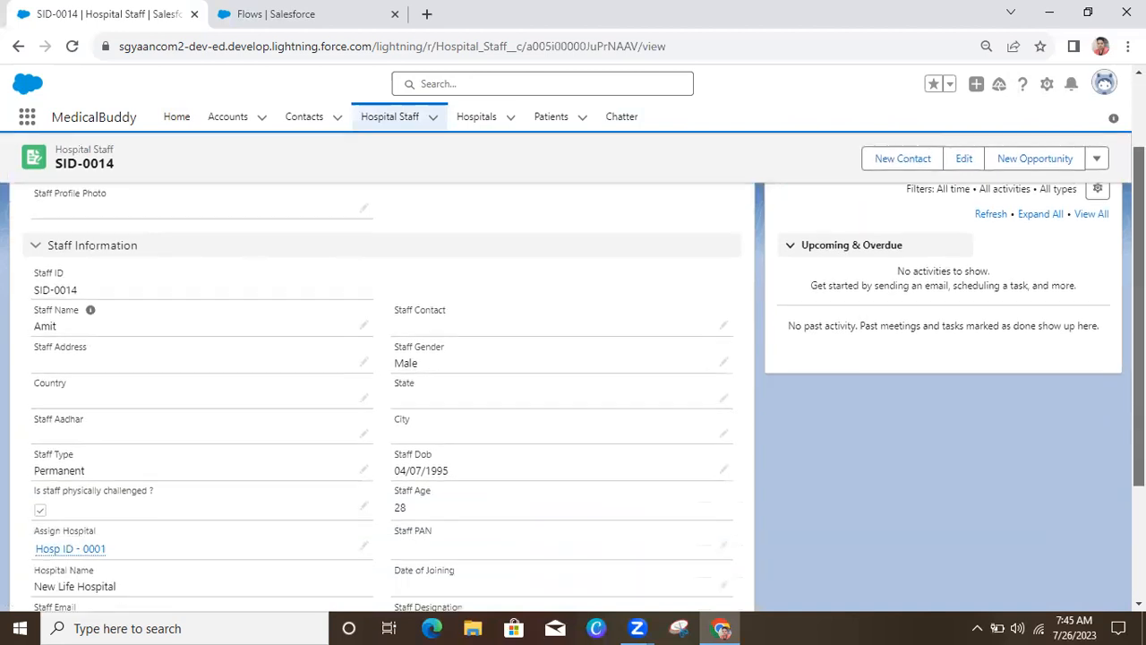
scroll(421, 421, down, 1)
scroll(421, 376, up, 5)
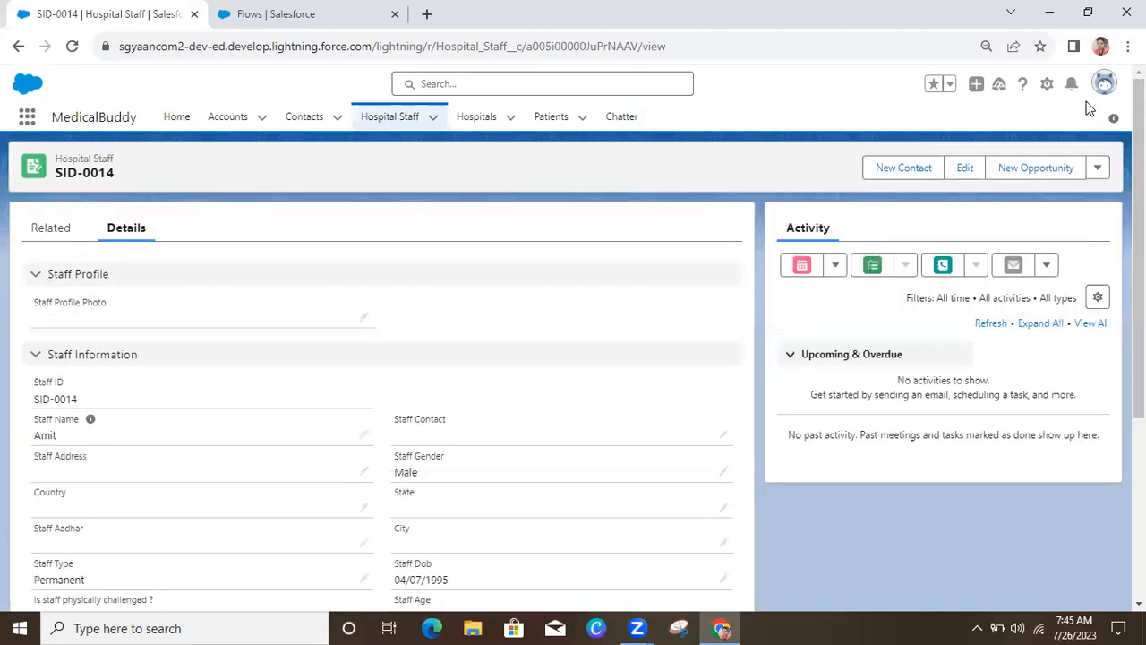
Compare the staff record's related notes and attachments with its details view.
click(42, 238)
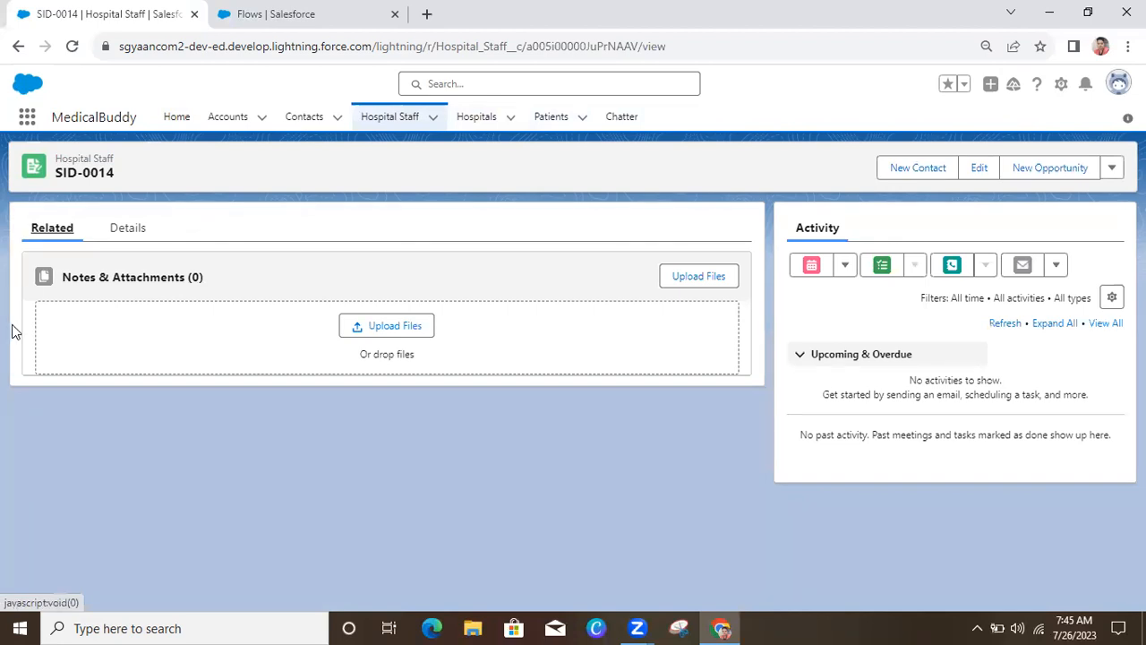
click(130, 228)
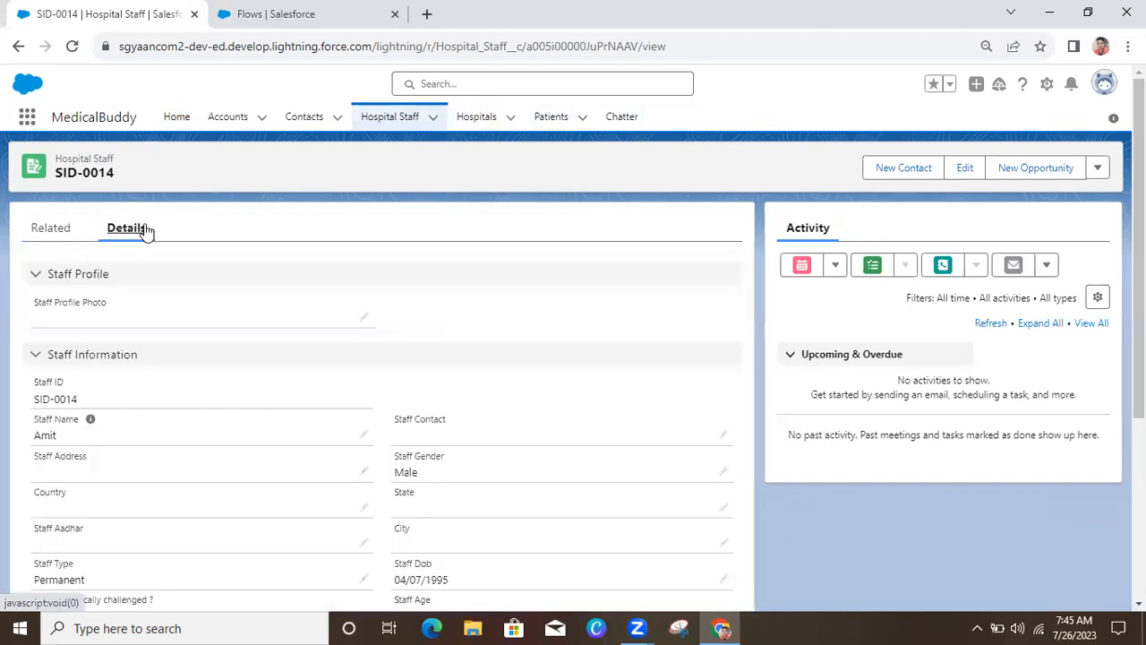
click(53, 230)
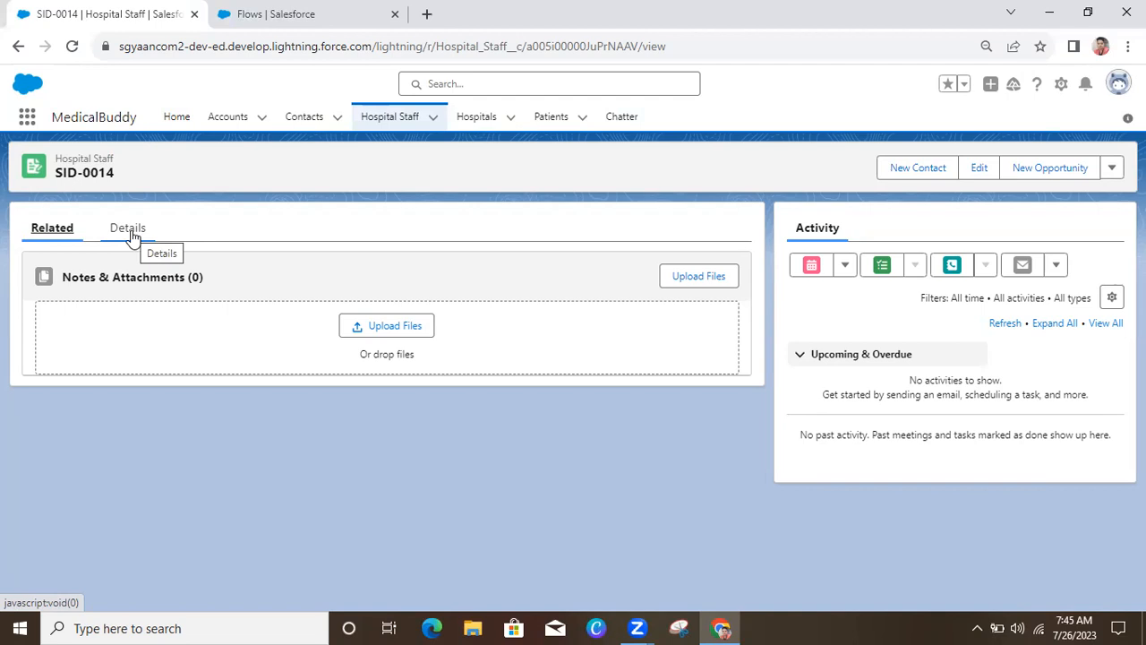
click(130, 231)
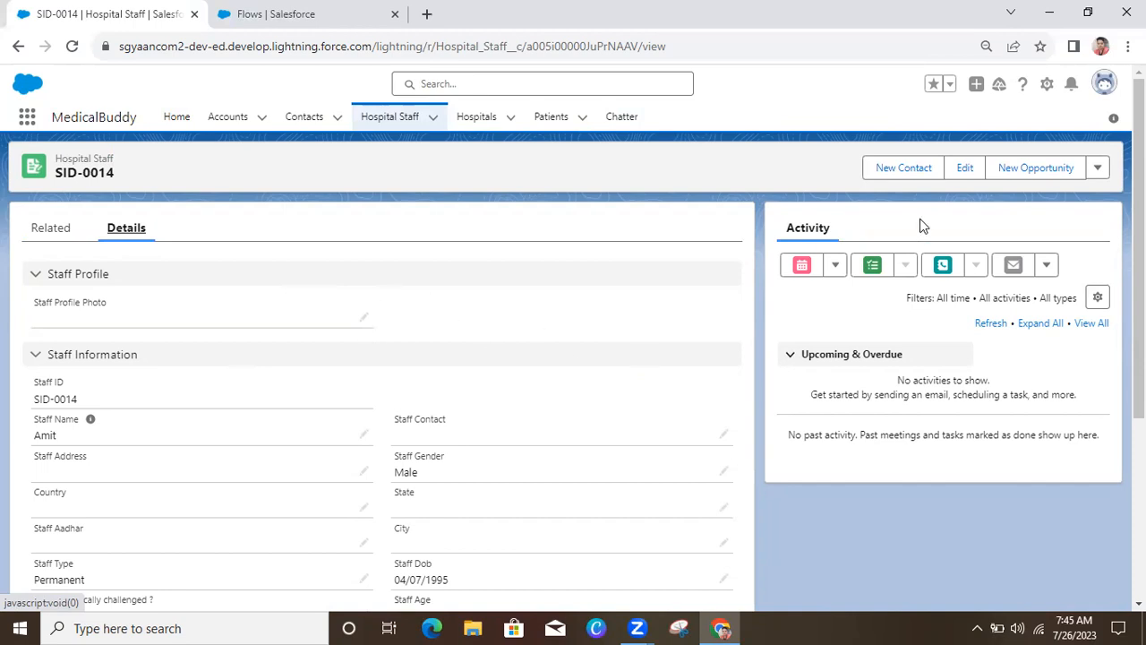
Open the staff record's edit form, examine its fields through Bank Details, and close it without saving.
click(973, 167)
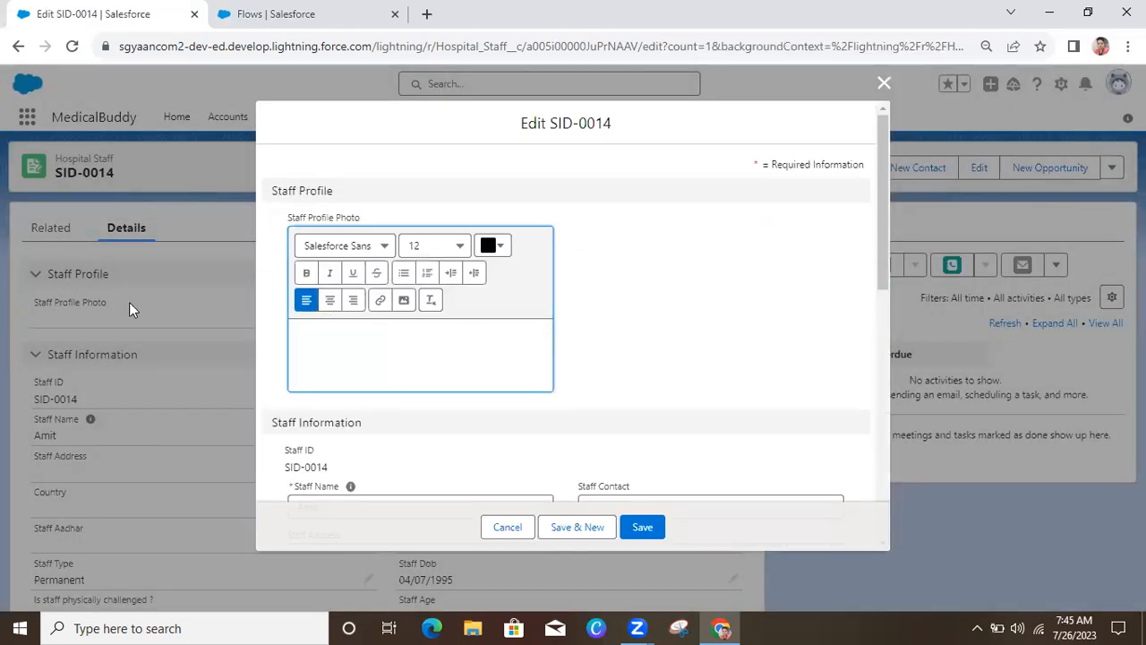
drag(881, 182, 912, 413)
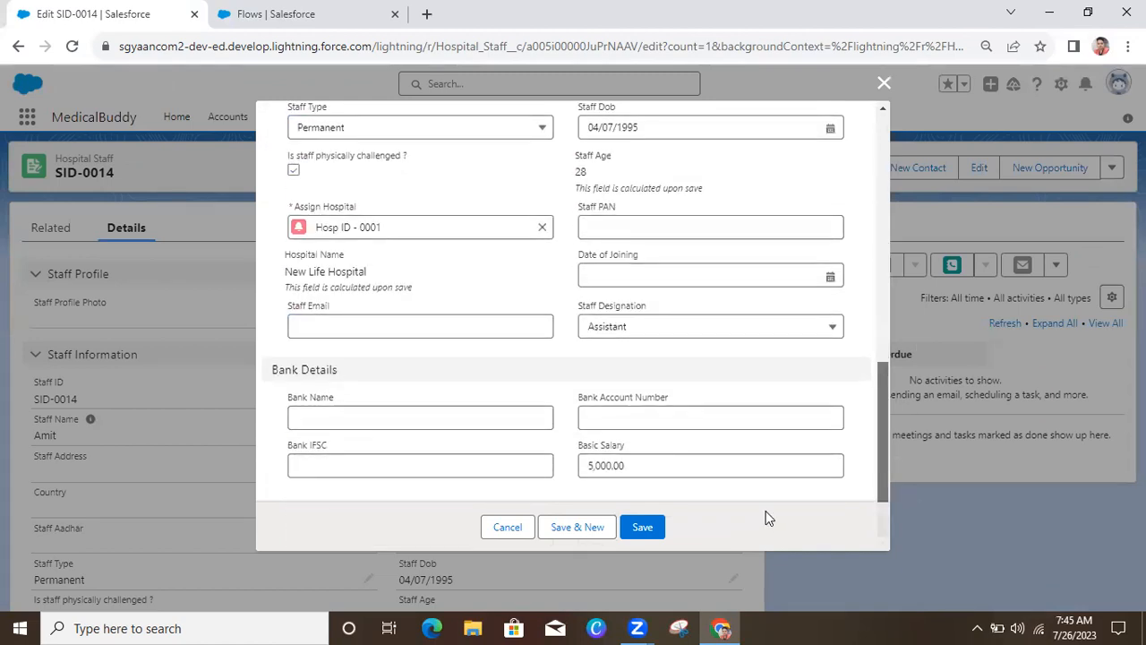
drag(890, 415, 855, 133)
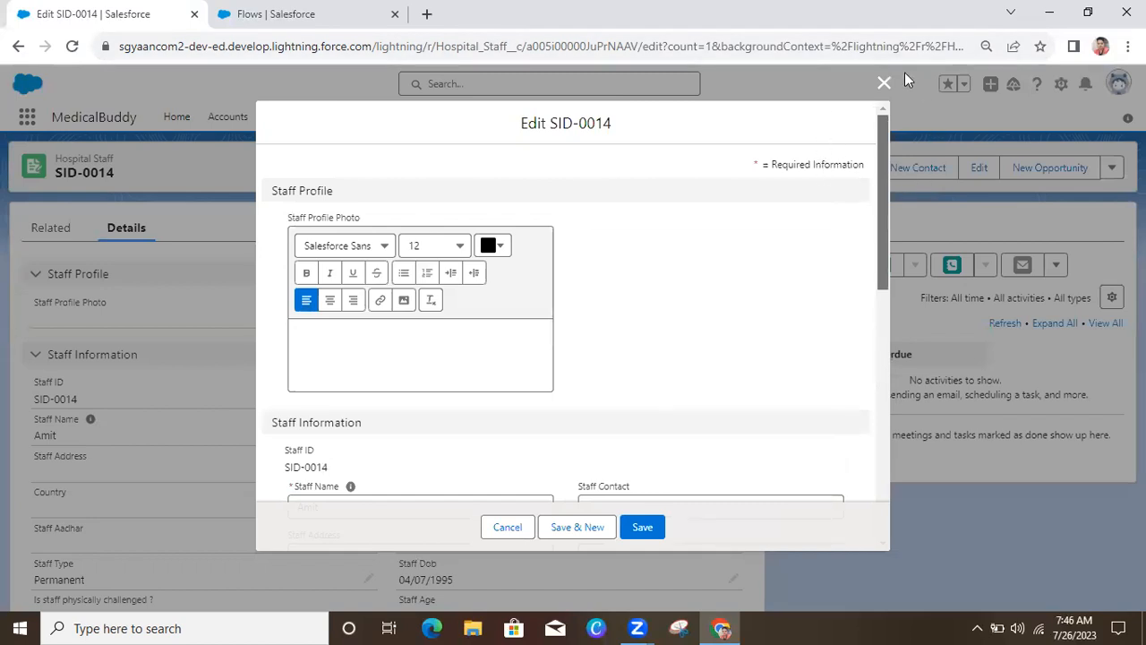
click(884, 82)
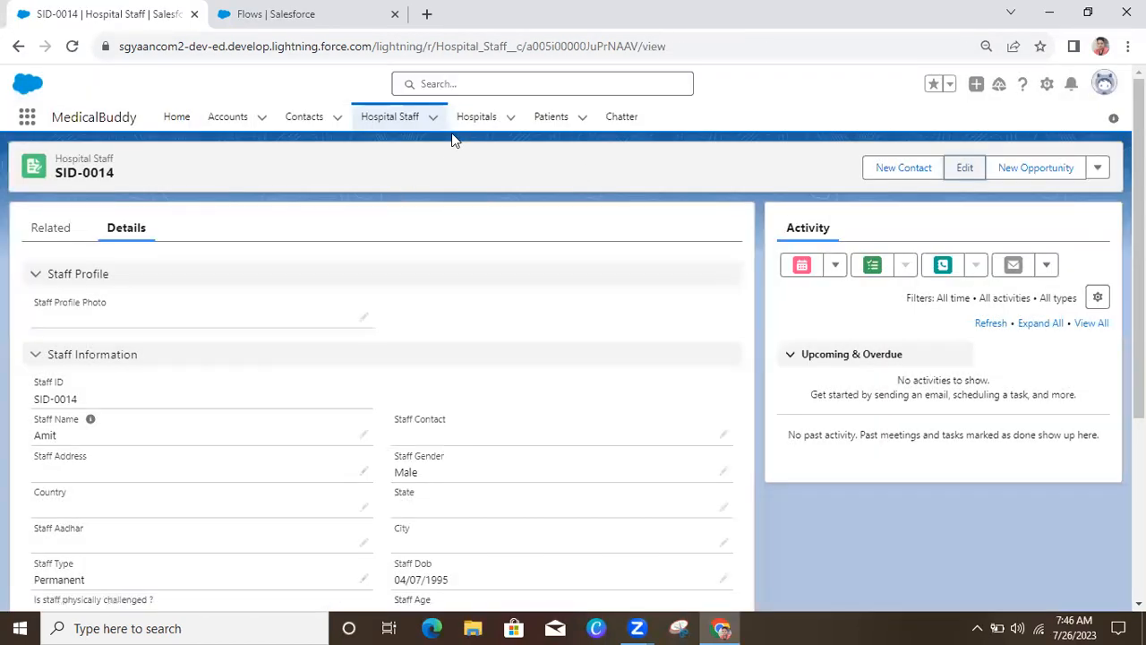
Open a new Hospital Staff form with the Medical Staff record type, examine its sections and required fields, and close it unsaved.
click(385, 128)
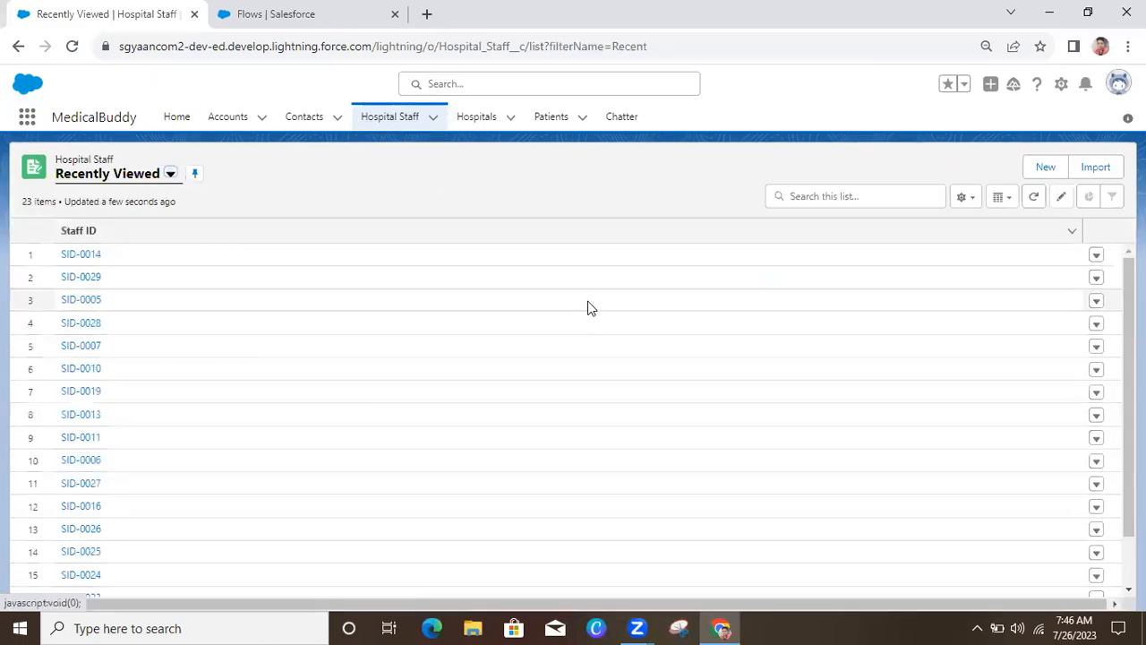
click(1048, 167)
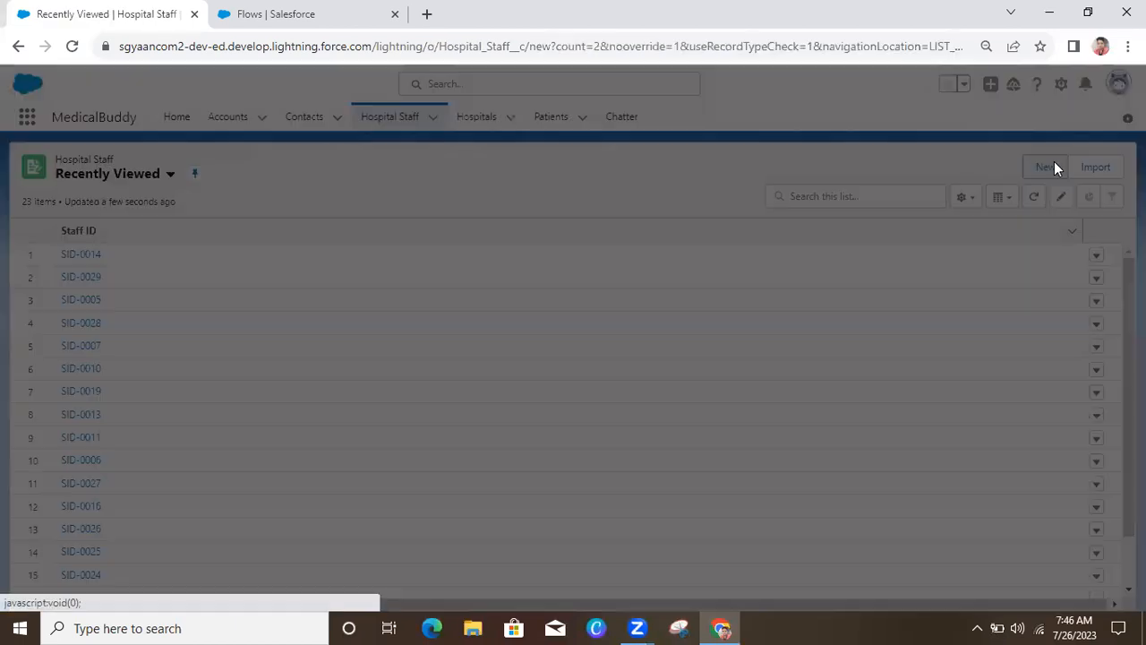
key(Return)
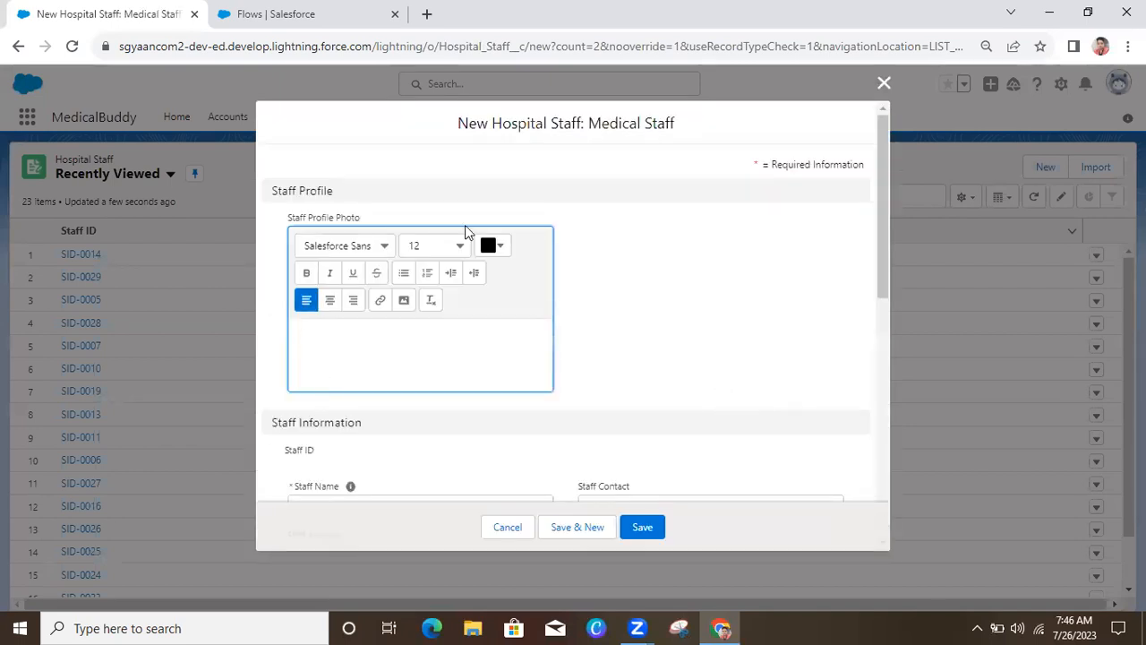
scroll(879, 286, down, 1)
drag(878, 329, 887, 231)
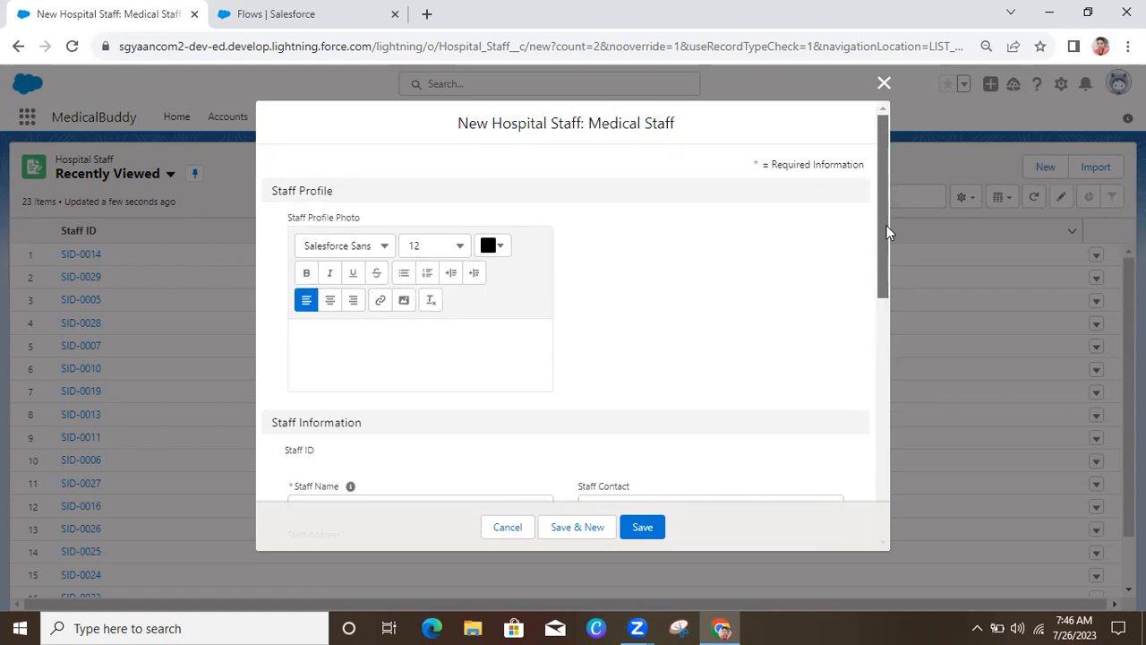
drag(887, 232, 888, 426)
scroll(888, 426, down, 2)
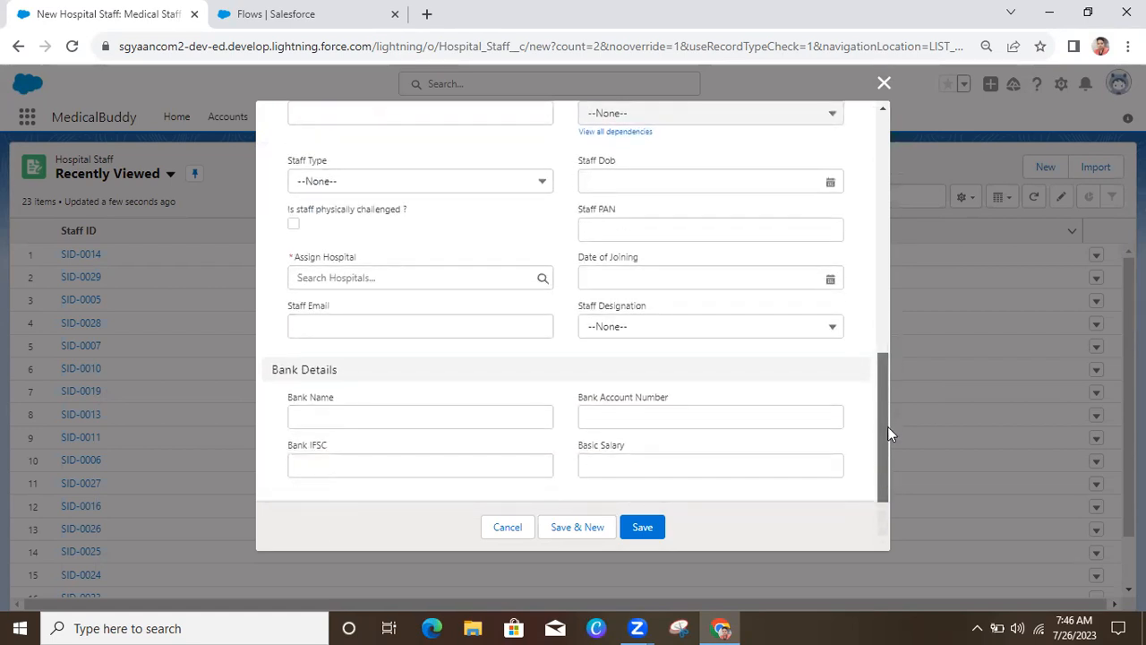
scroll(887, 427, up, 3)
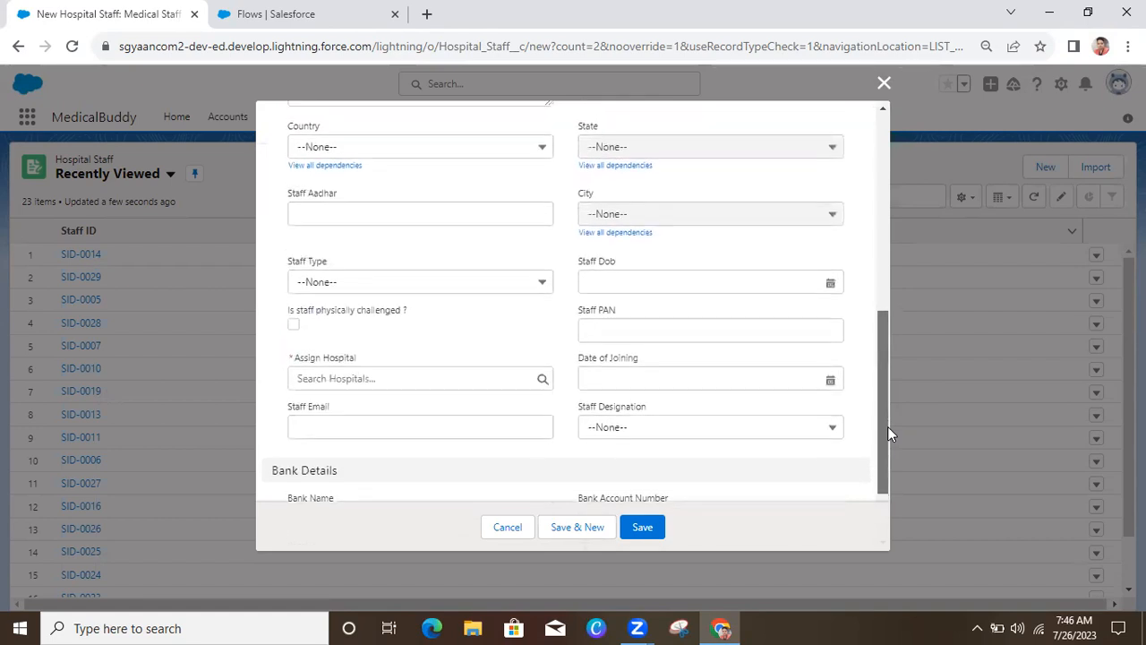
scroll(887, 427, down, 3)
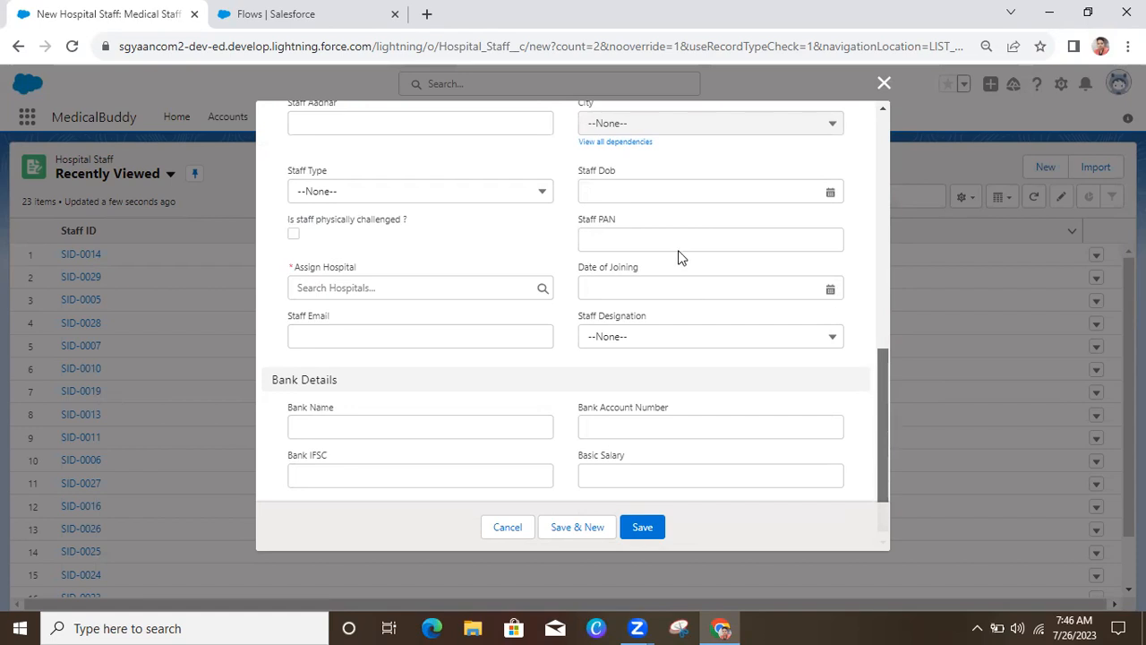
drag(883, 418, 832, 245)
scroll(837, 269, down, 3)
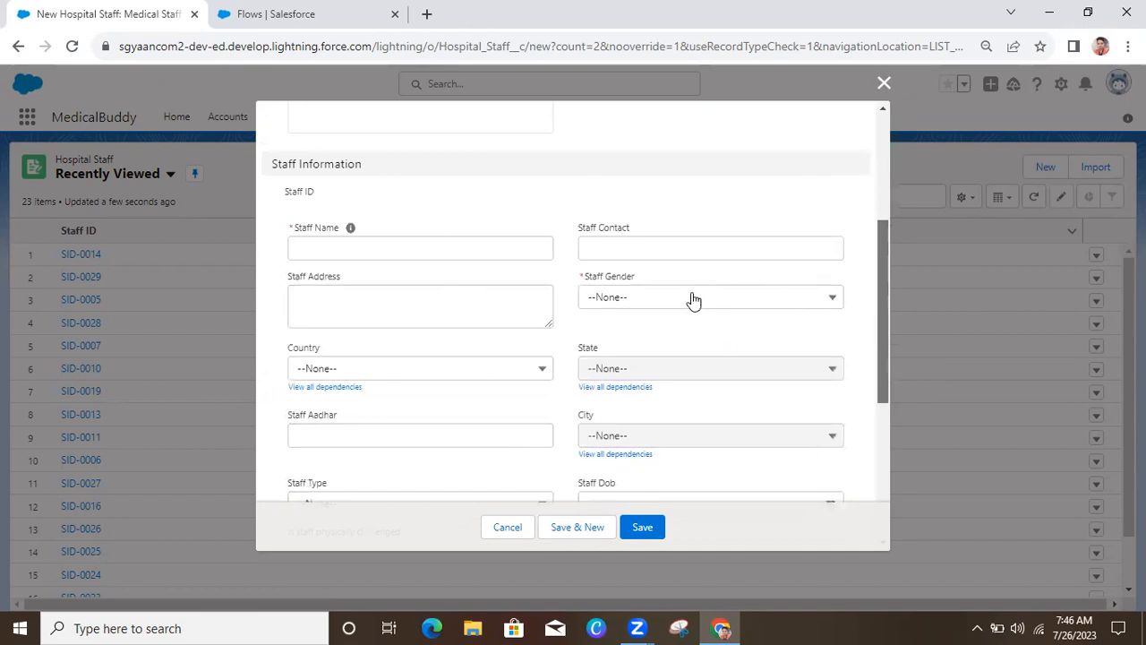
drag(883, 320, 911, 430)
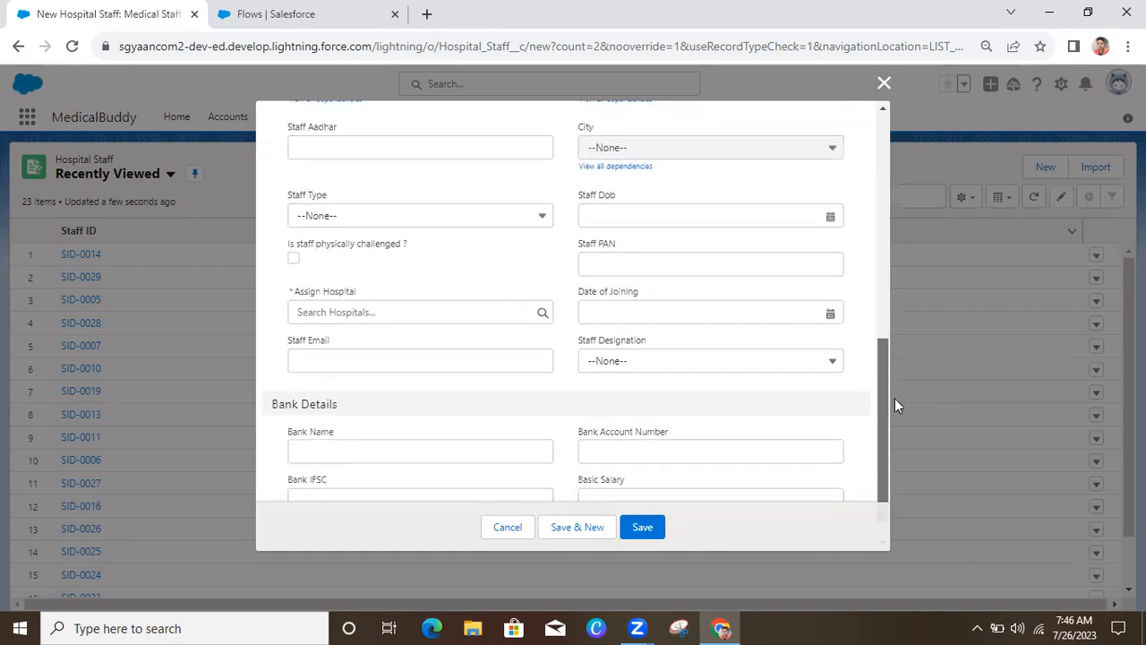
drag(887, 402, 889, 430)
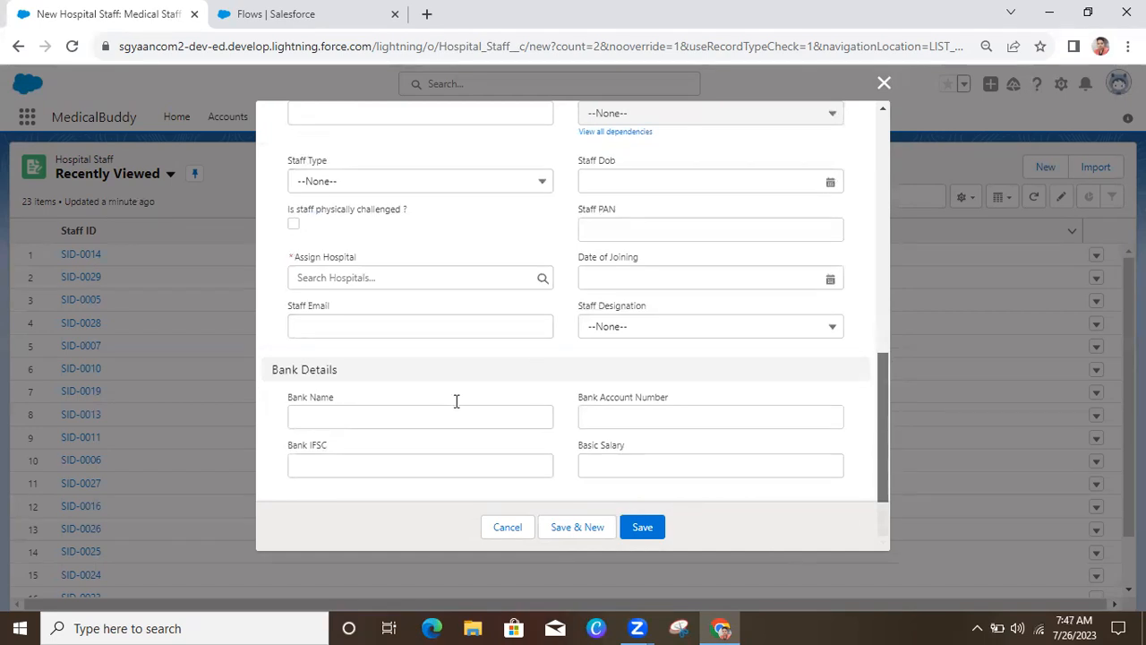
click(881, 84)
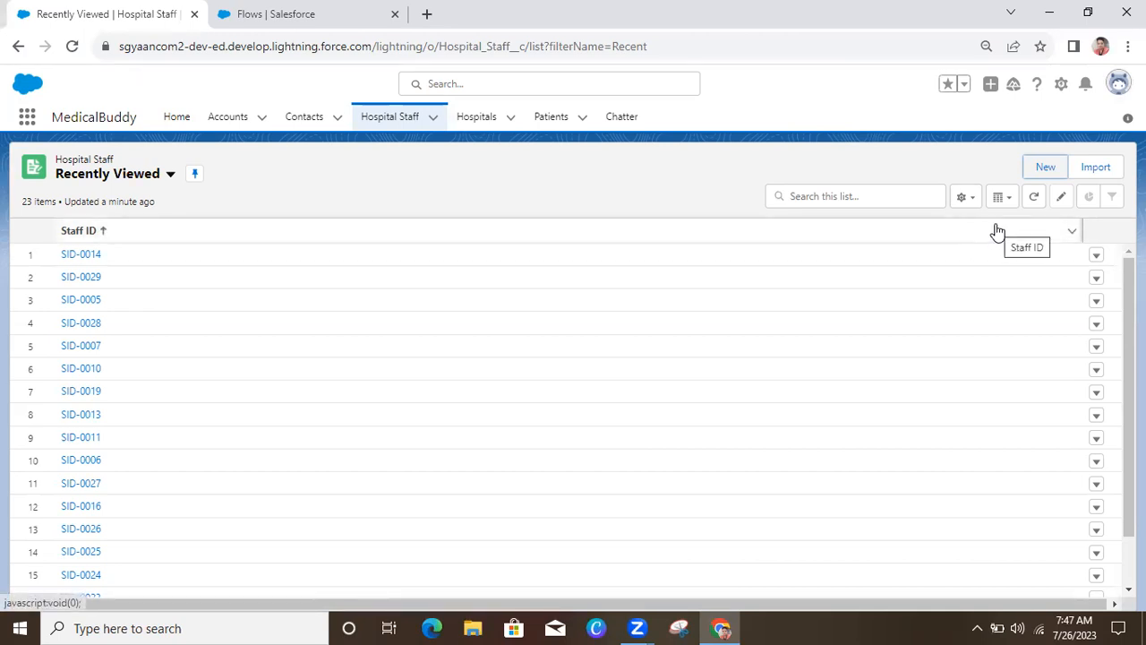
Open another new Hospital Staff form for Medical Staff, examine its Staff Information fields, and close it without saving.
click(1047, 170)
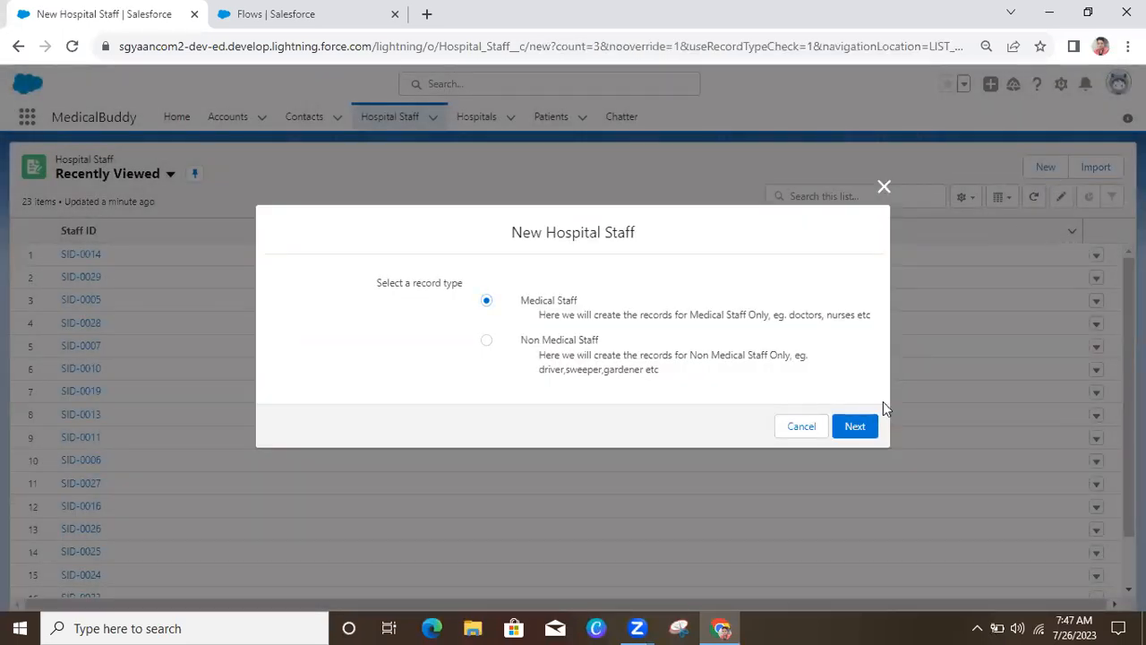
key(Return)
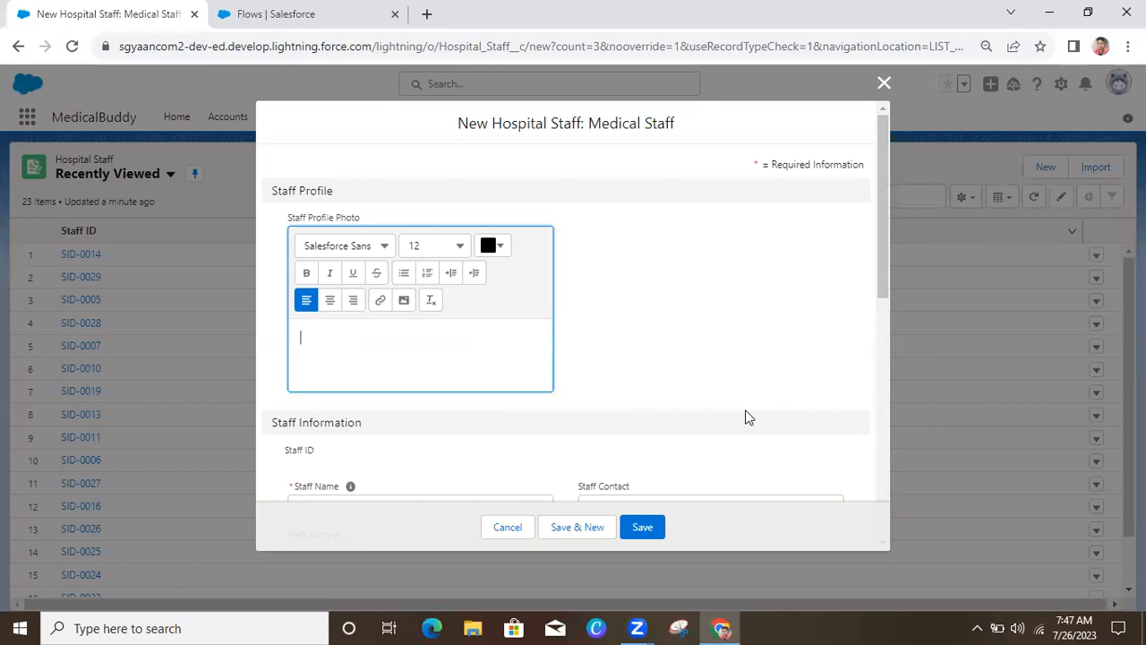
scroll(757, 417, down, 10)
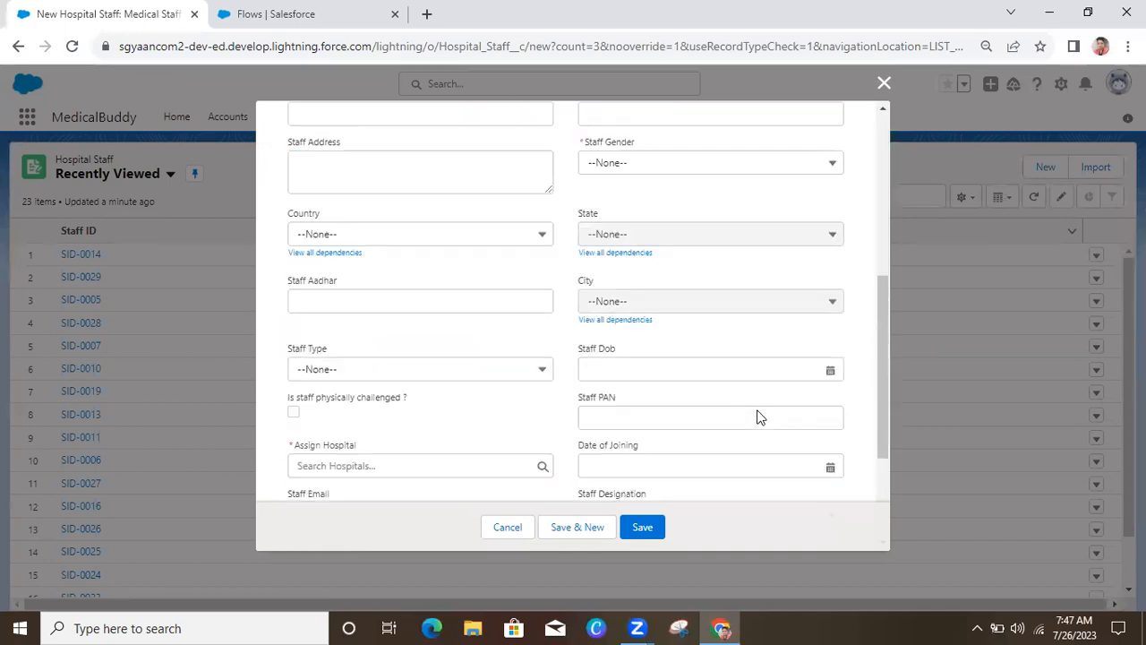
click(882, 85)
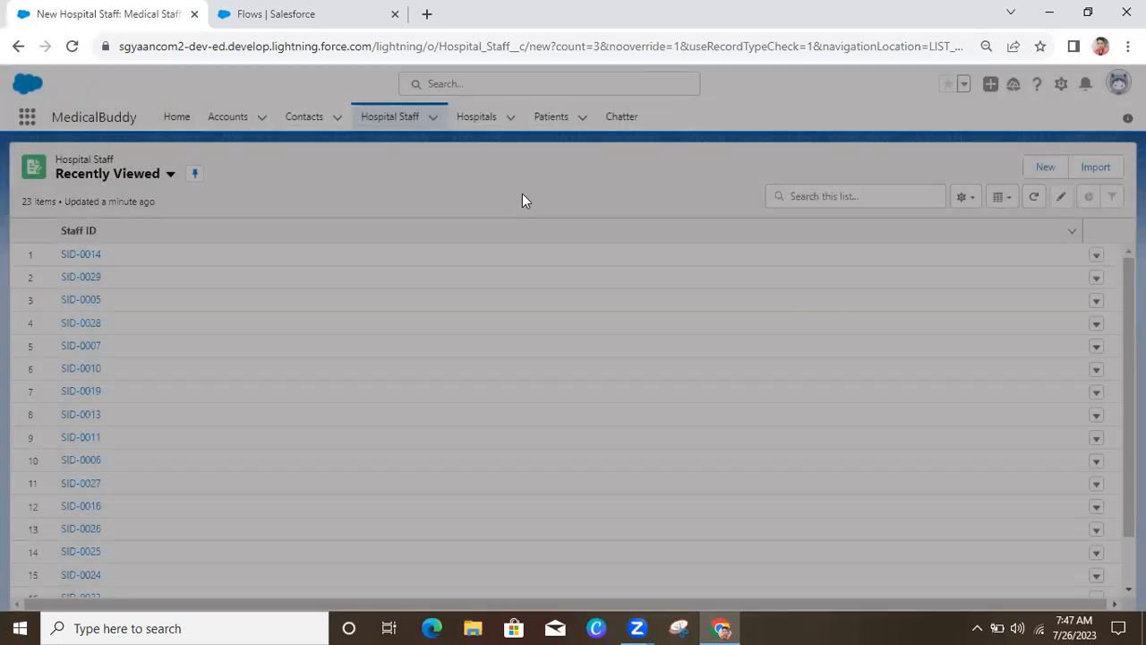
View the SID-0014 staff record, return to the Hospital Staff list, and check the record types offered for a new record without creating one.
click(72, 260)
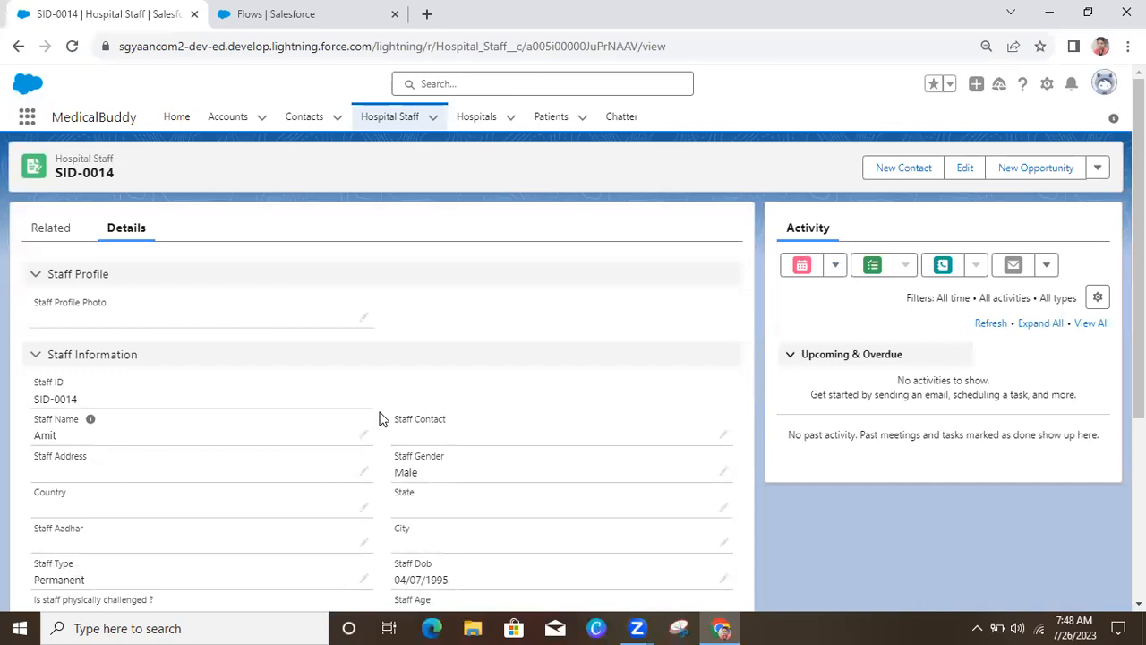
click(390, 117)
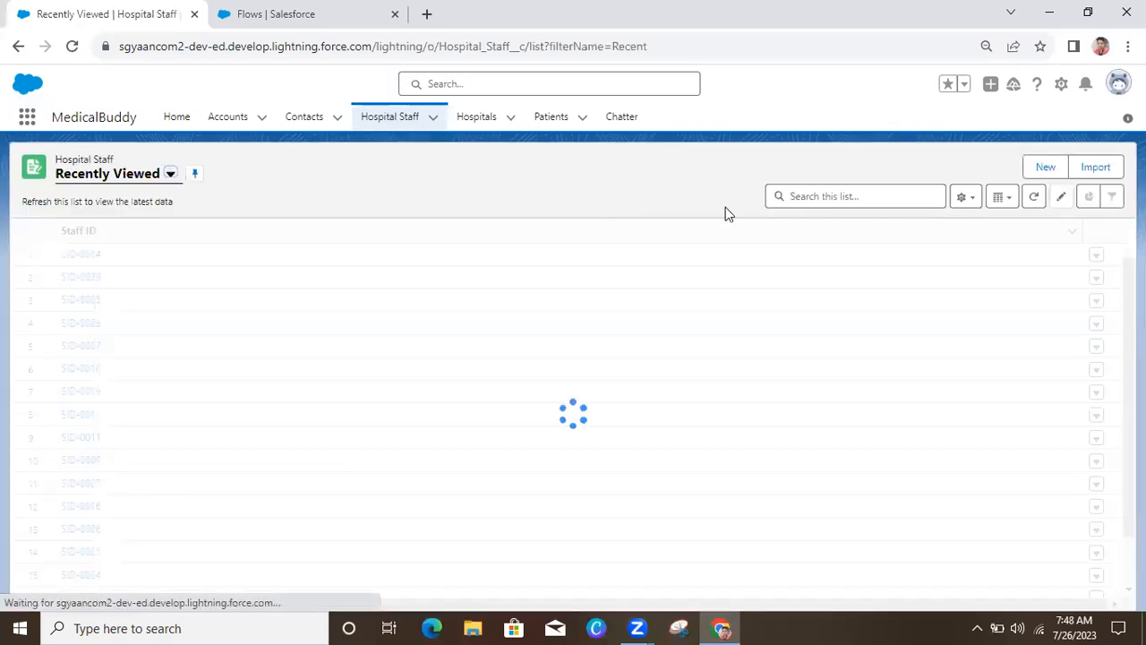
click(1044, 166)
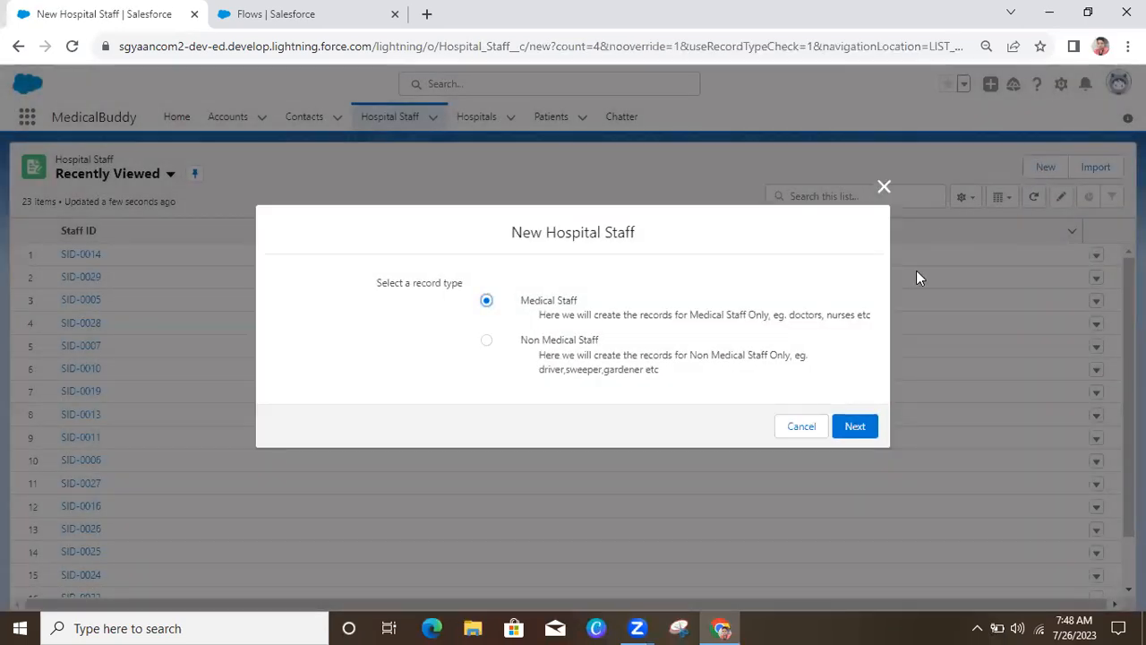
click(884, 187)
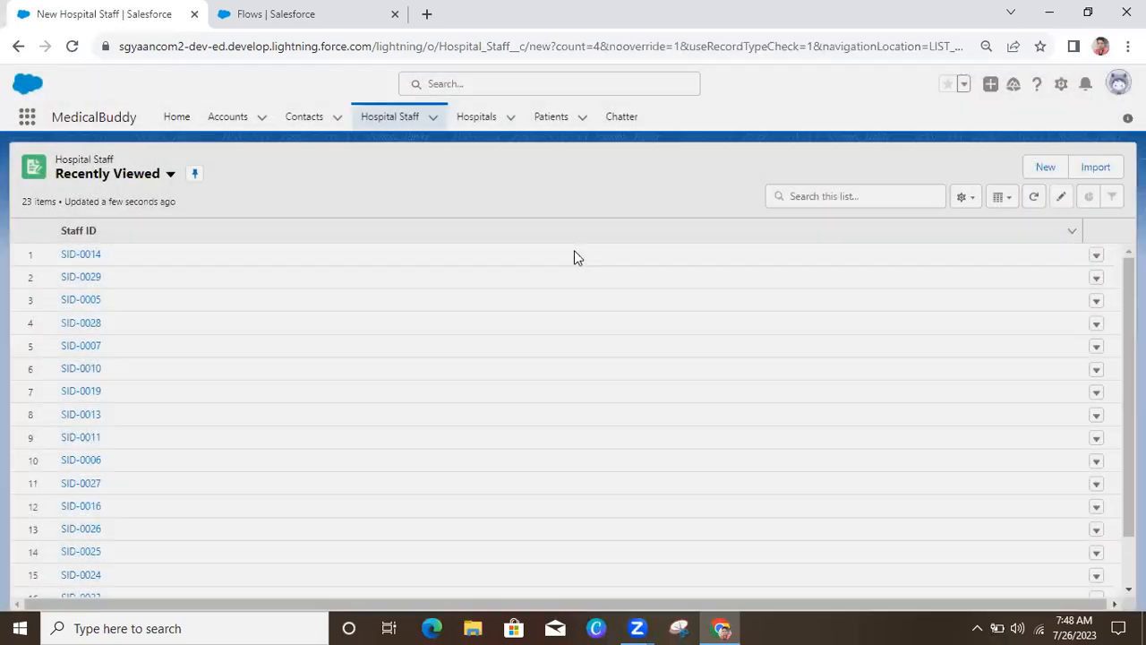
Reopen the SID-0014 staff record and look at both its related items and its details.
click(78, 254)
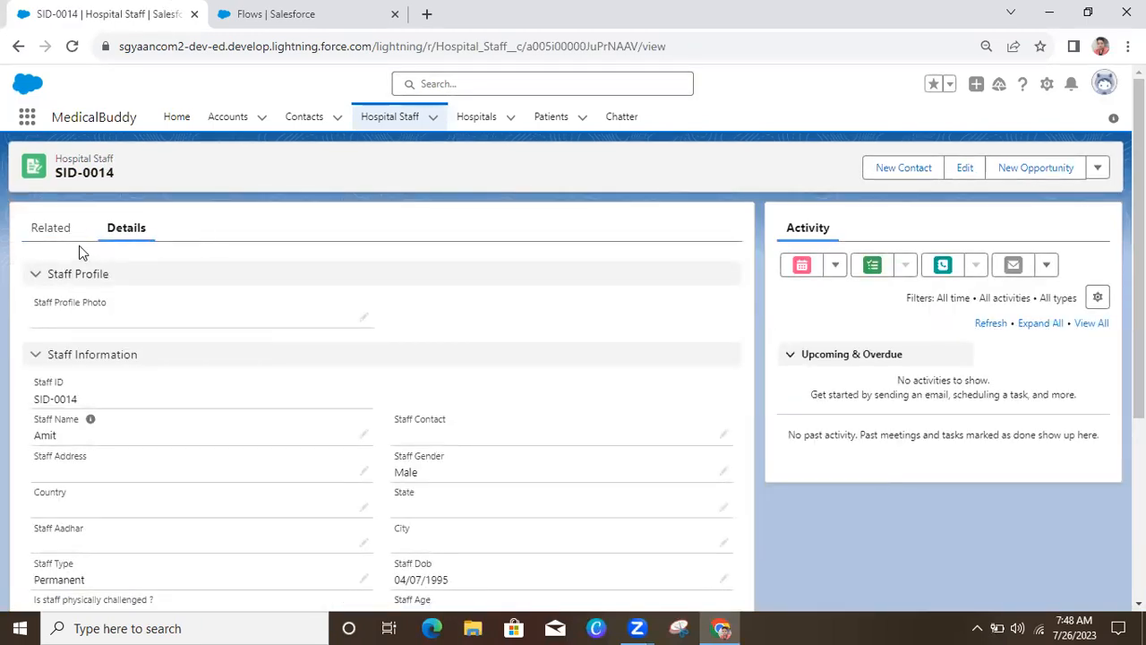
click(51, 231)
click(126, 228)
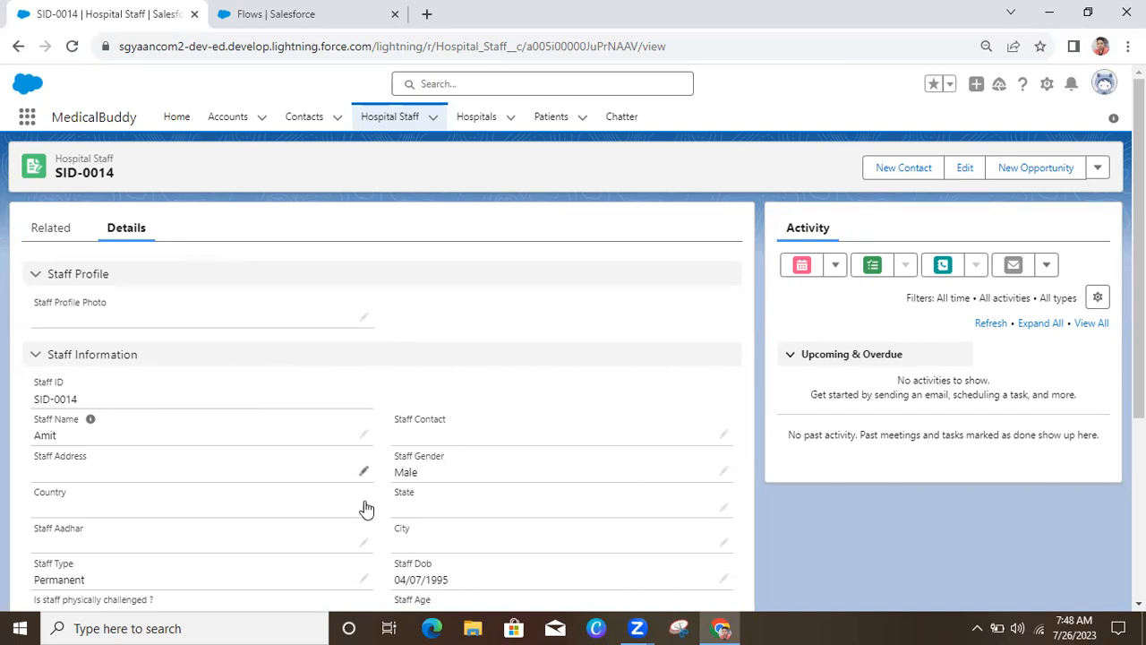
Create a new Screen Flow from the Flows setup page and set its canvas layout to Free-Form.
click(257, 7)
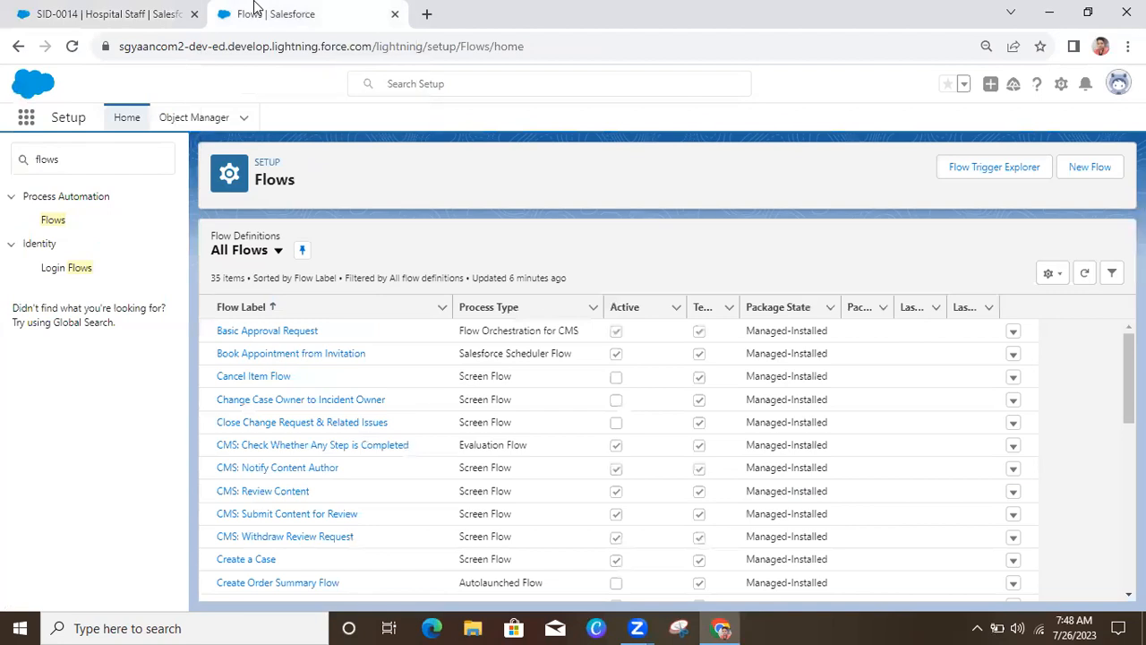
click(1098, 168)
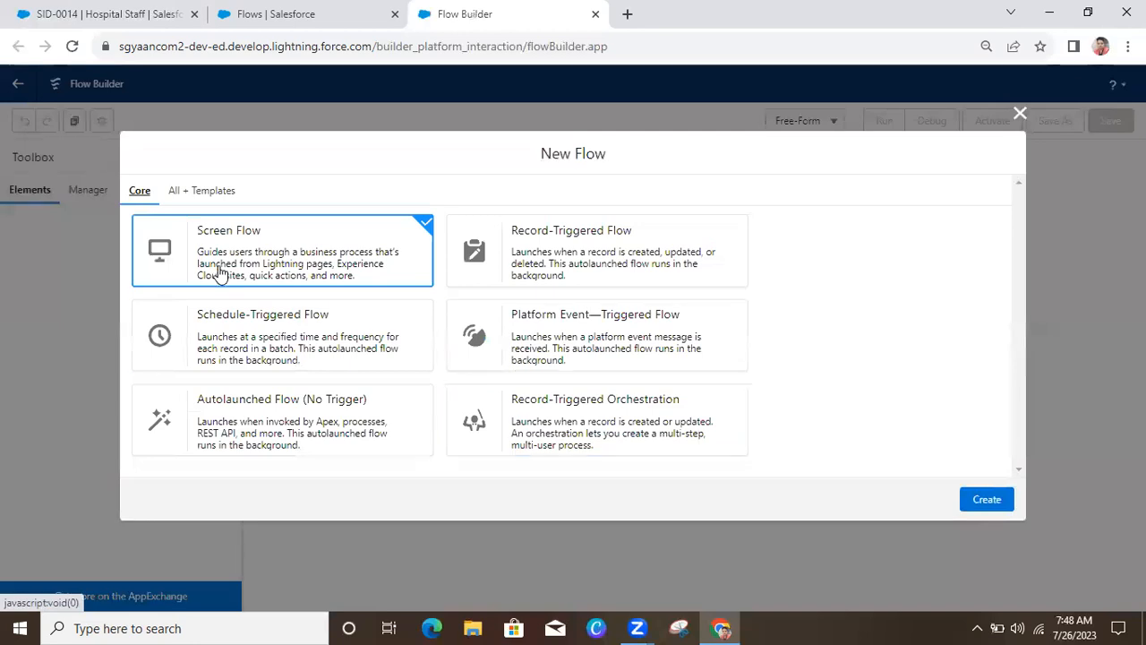
click(982, 506)
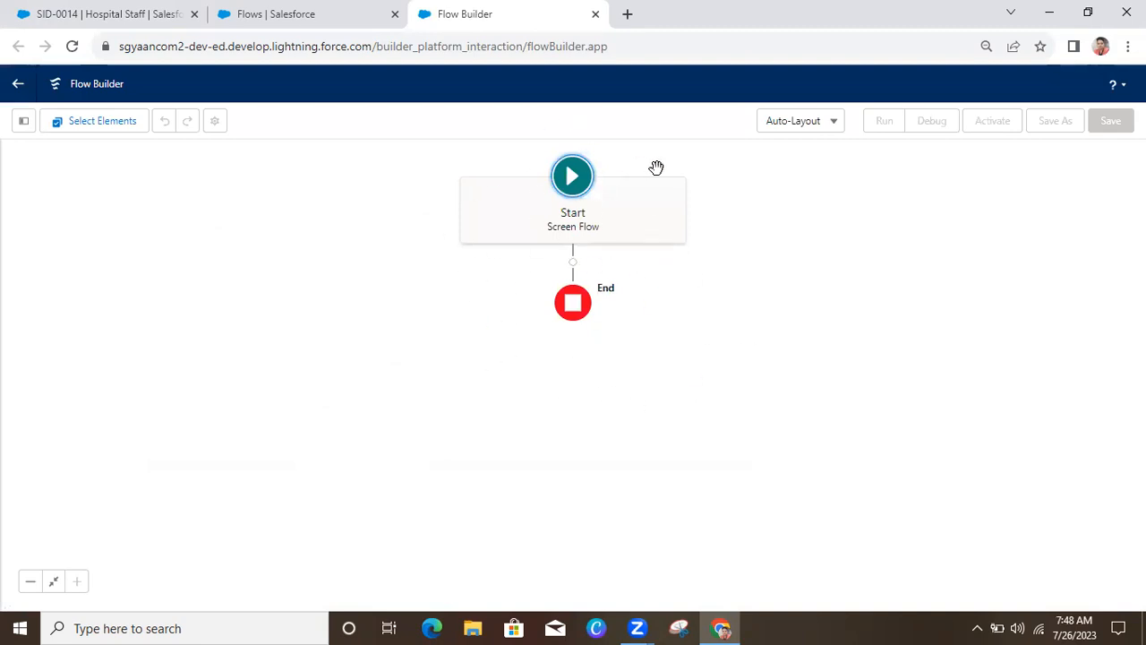
click(833, 122)
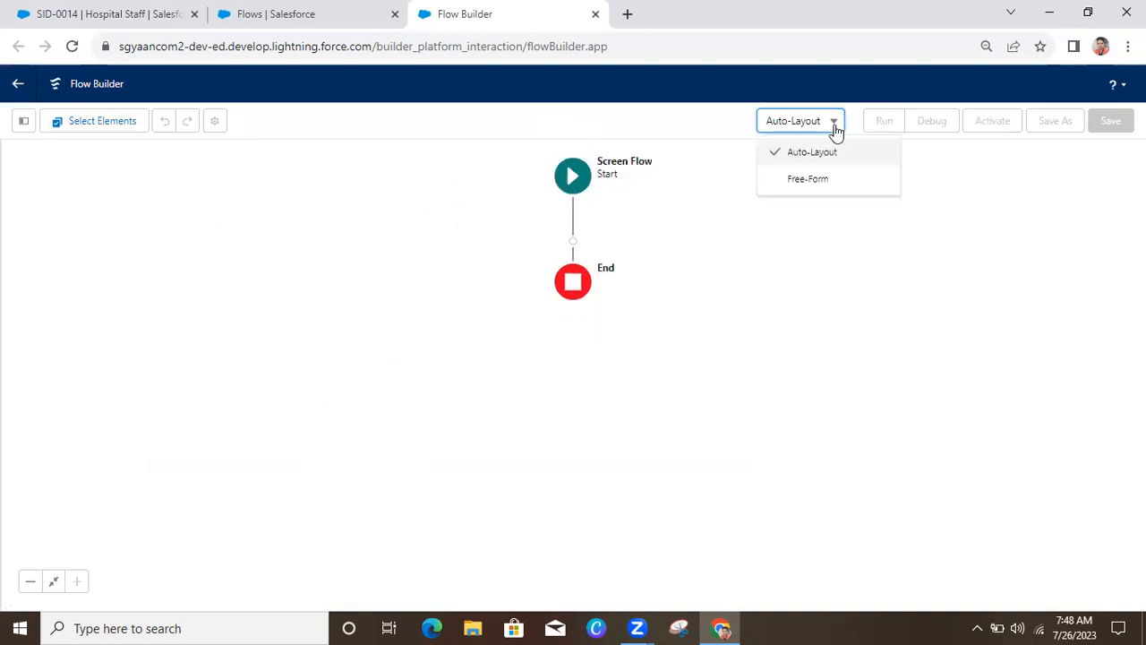
click(821, 183)
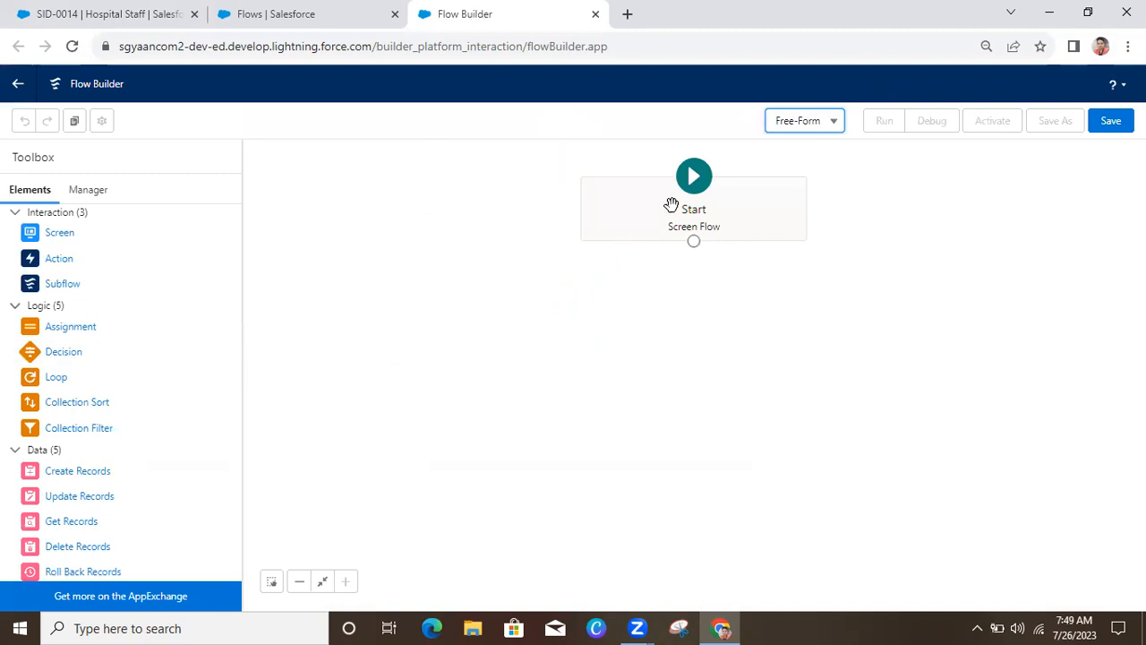
Reposition the Start element on the canvas and add a Screen element below it labelled "Create a staff Record" with API name Create_a_staff_Record.
drag(603, 207, 323, 208)
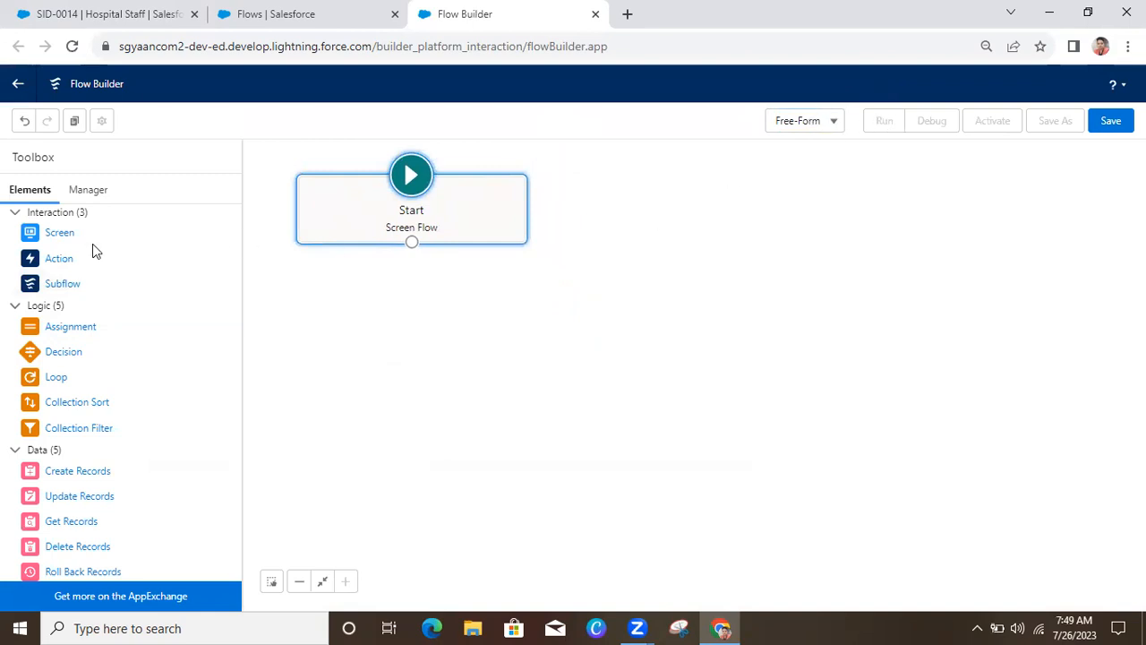
drag(59, 235, 393, 267)
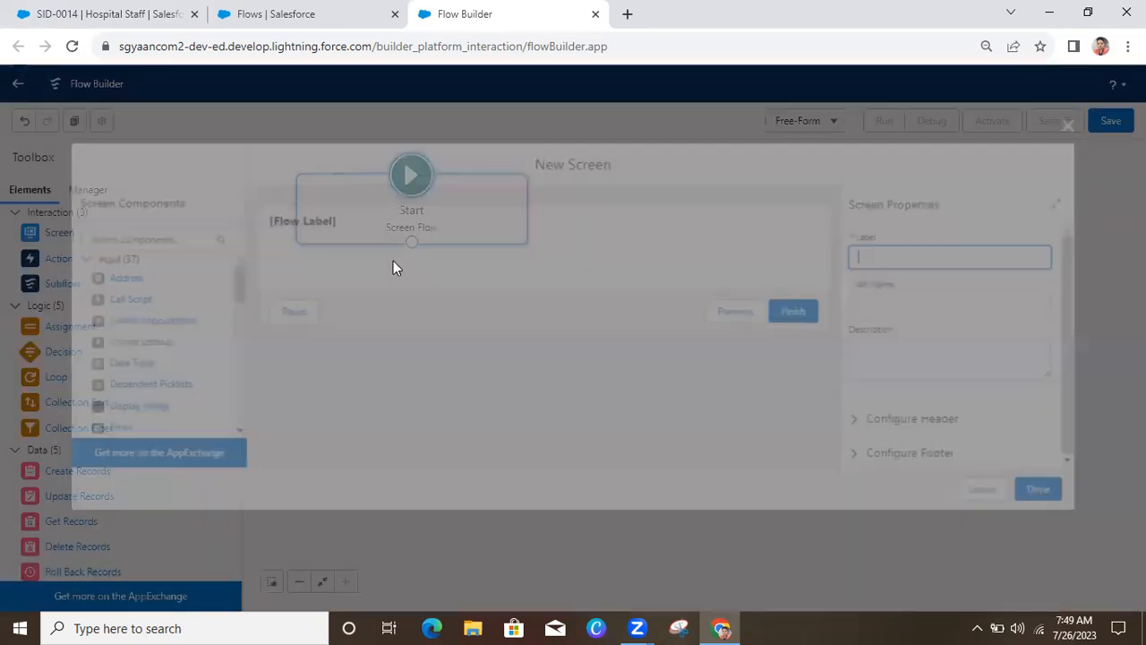
click(401, 215)
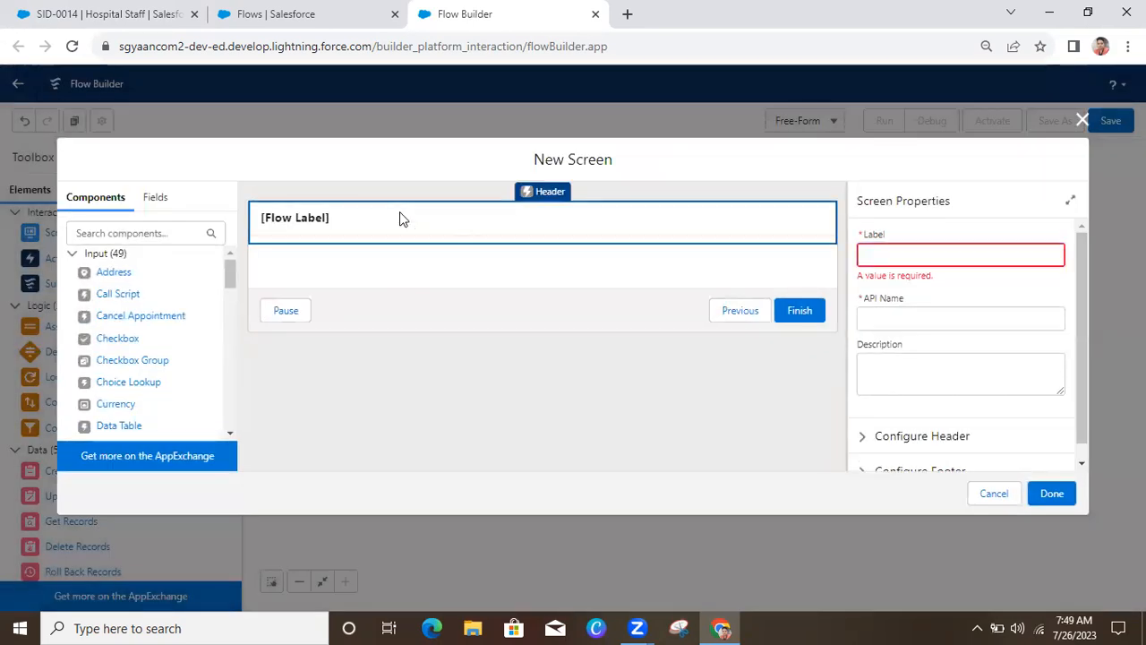
click(938, 251)
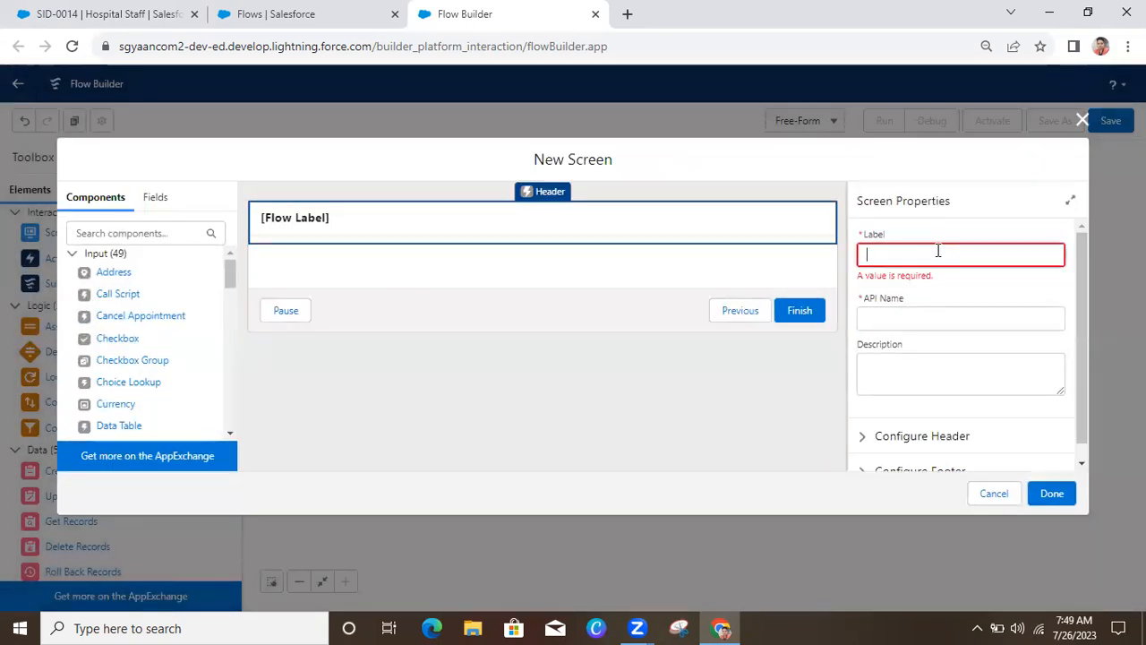
text(create a staff RecordC)
key(Delete)
click(779, 88)
click(1000, 289)
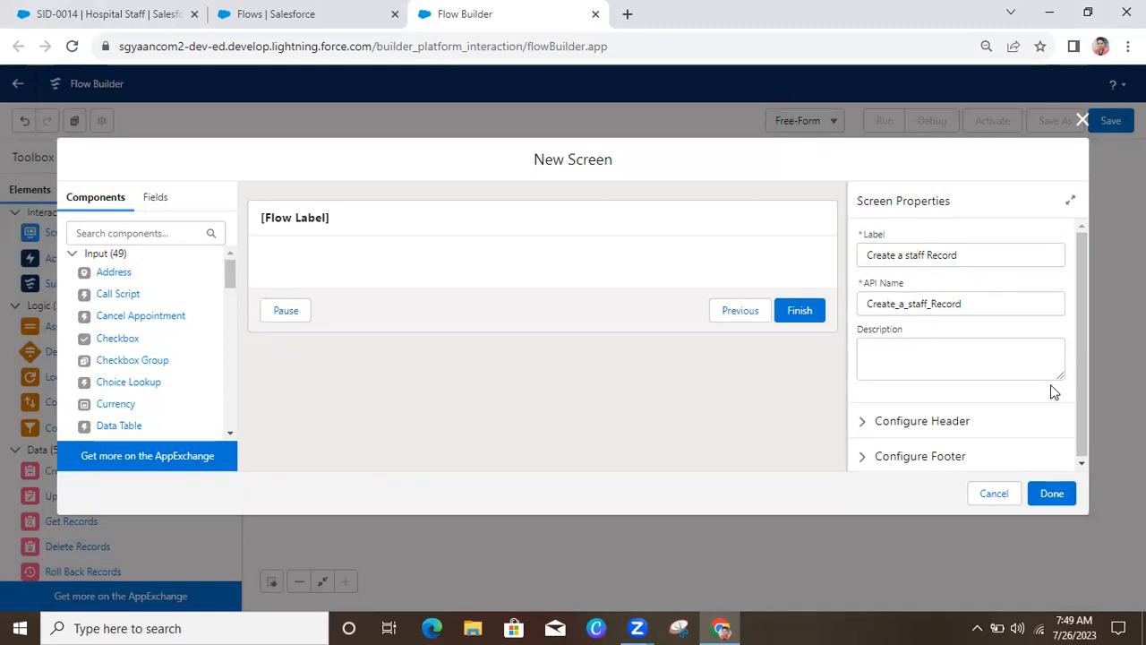
Configure the screen's footer to hide the Previous and Pause buttons.
click(1011, 447)
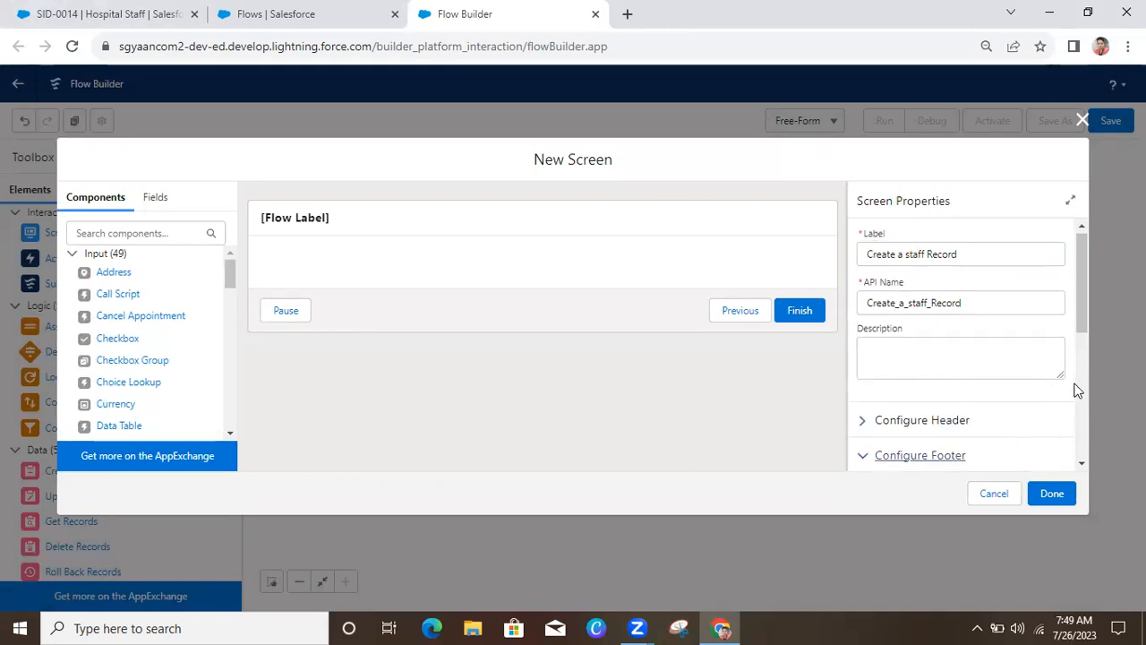
drag(1085, 324, 1081, 426)
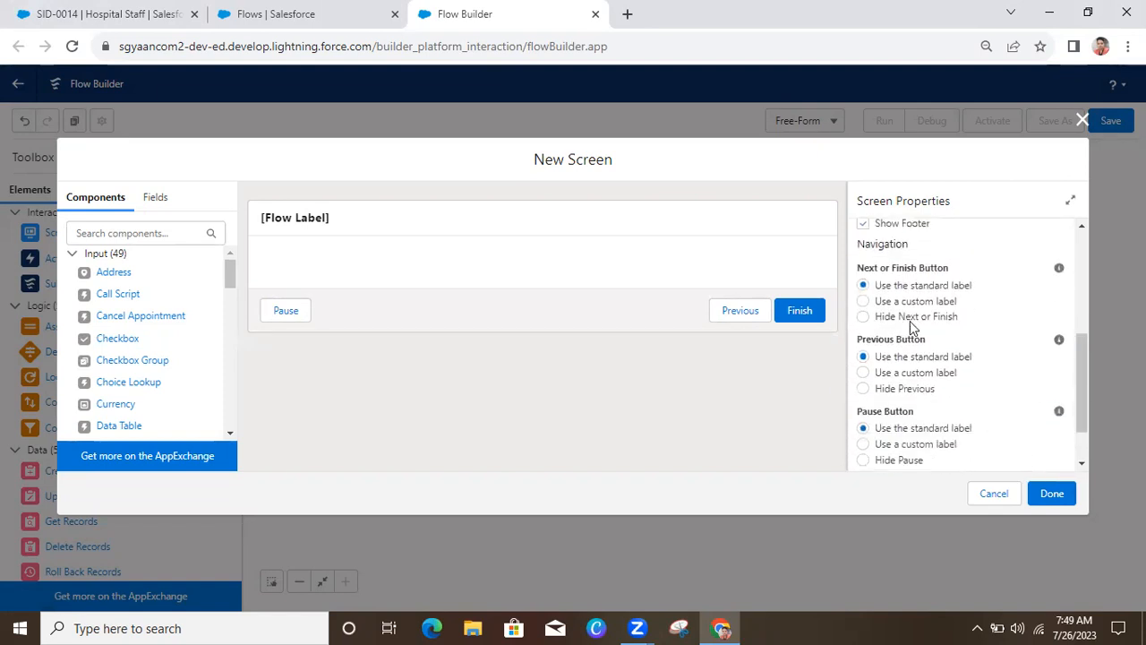
click(863, 389)
click(863, 460)
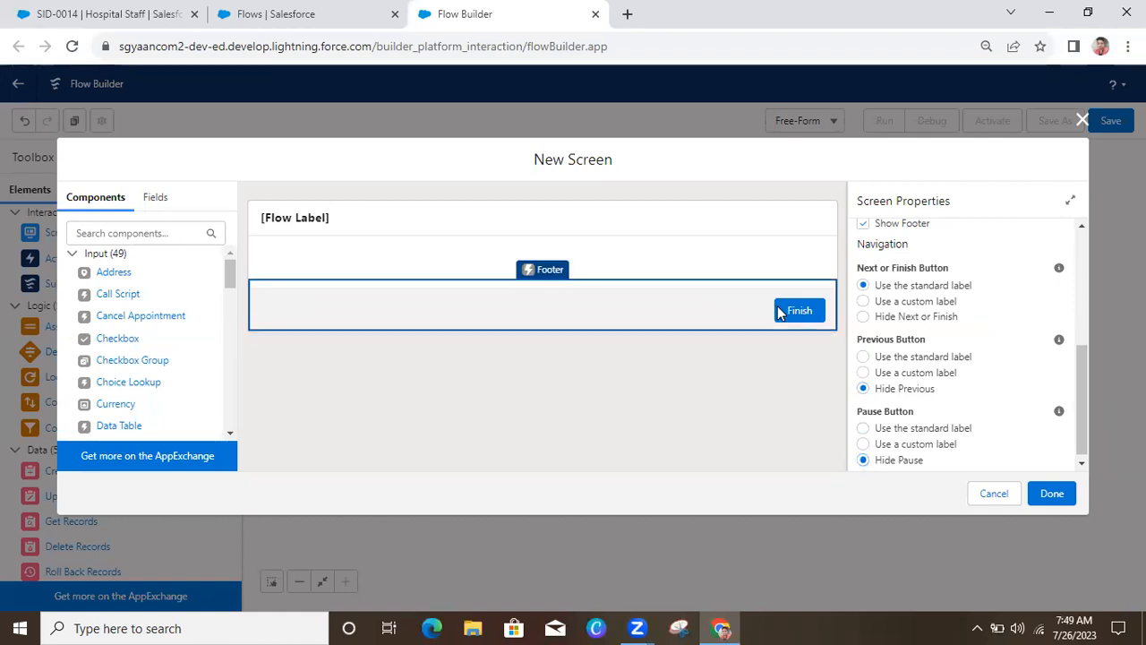
Give the Next or Finish button the custom label "Save Staff", finish the new screen, and reopen it for editing.
click(895, 303)
click(898, 353)
text(Save Sttaff)
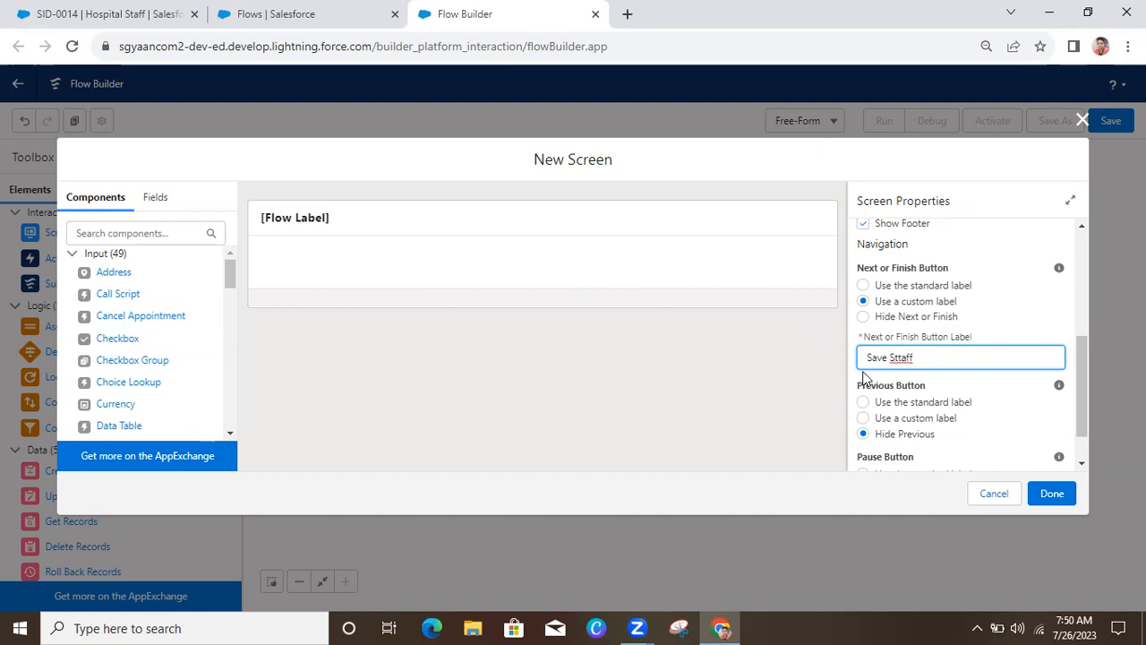
key(BackSpace)
click(1052, 495)
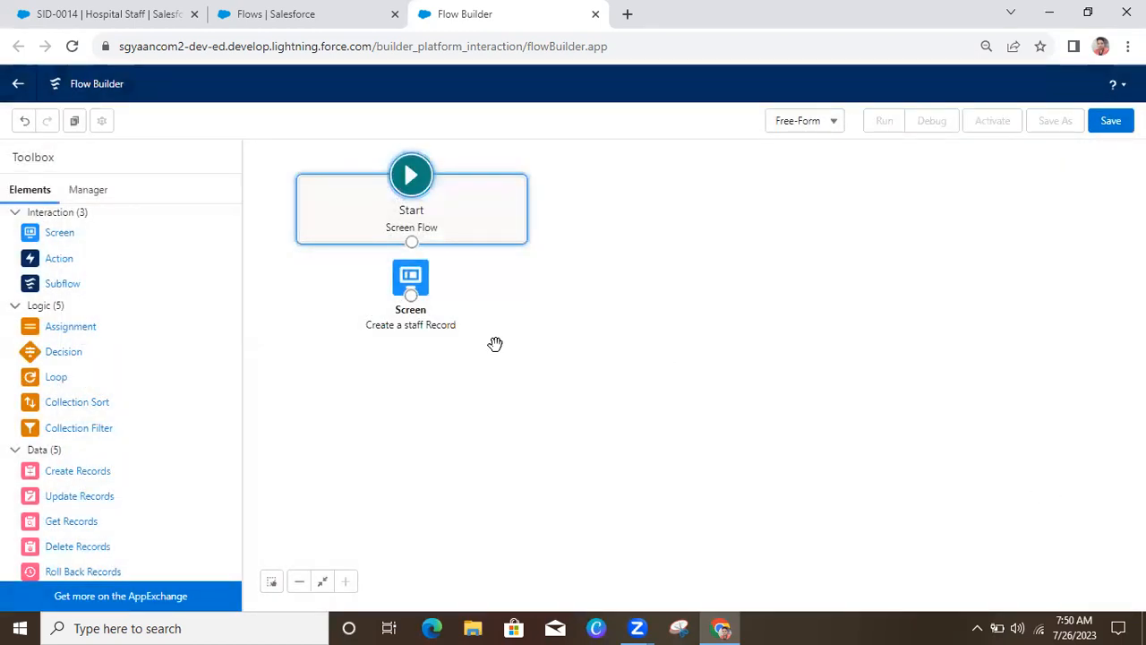
double_click(417, 274)
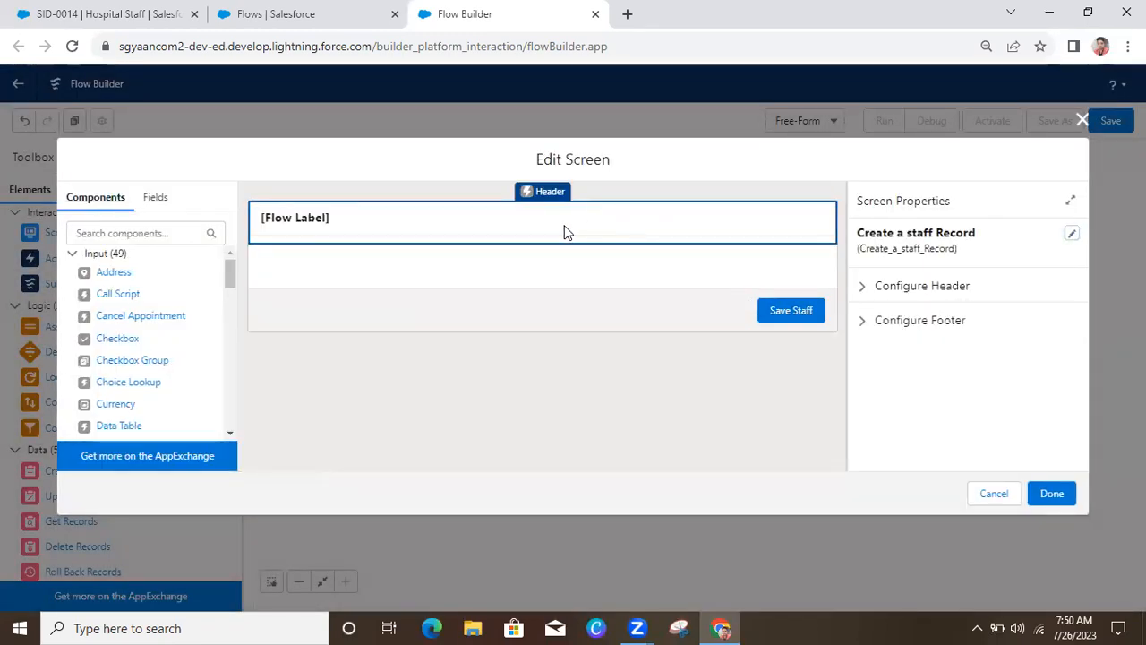
Open a new Medical Staff form in MedicalBuddy, examine its Staff Information fields, and return to the screen editor in Flow Builder.
click(121, 13)
click(385, 118)
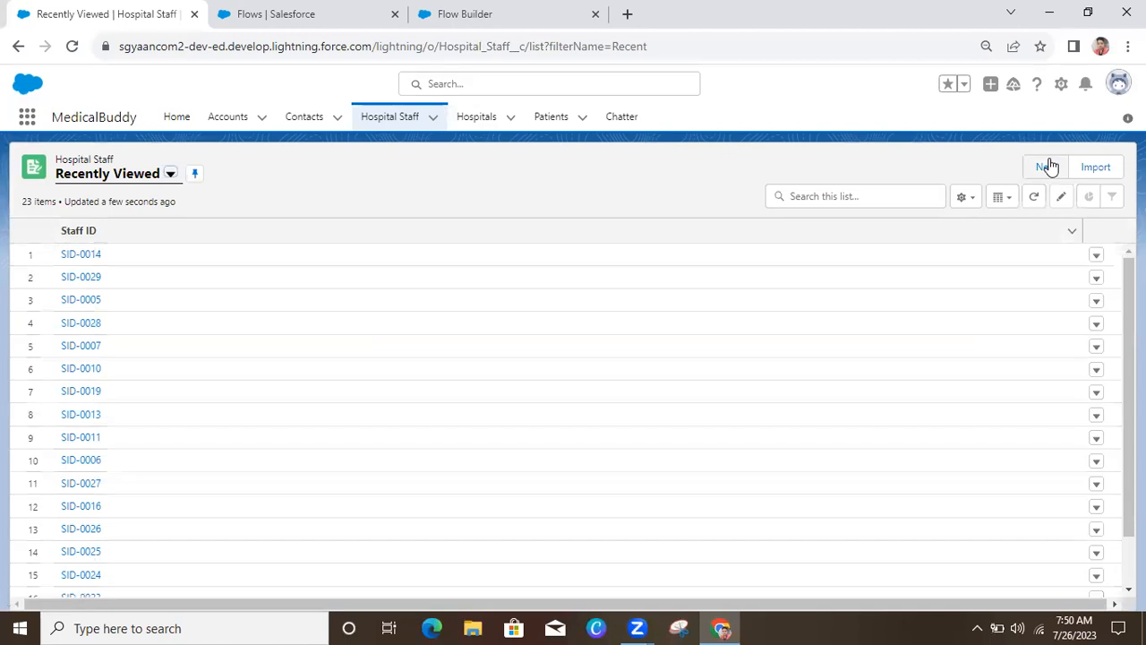
click(1048, 161)
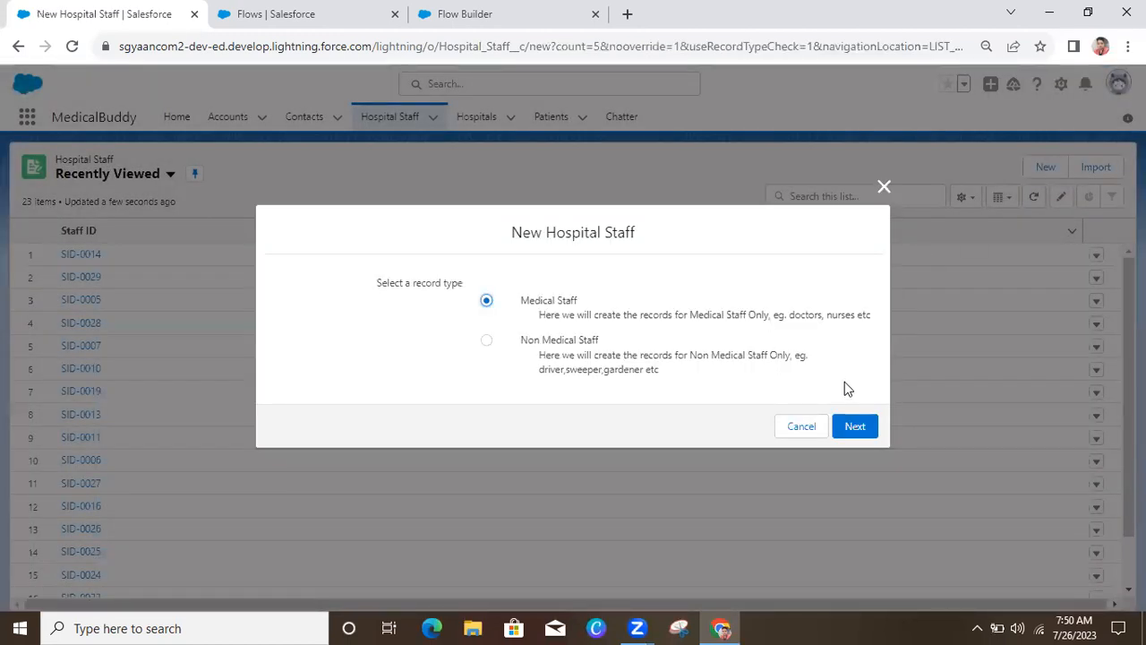
click(843, 427)
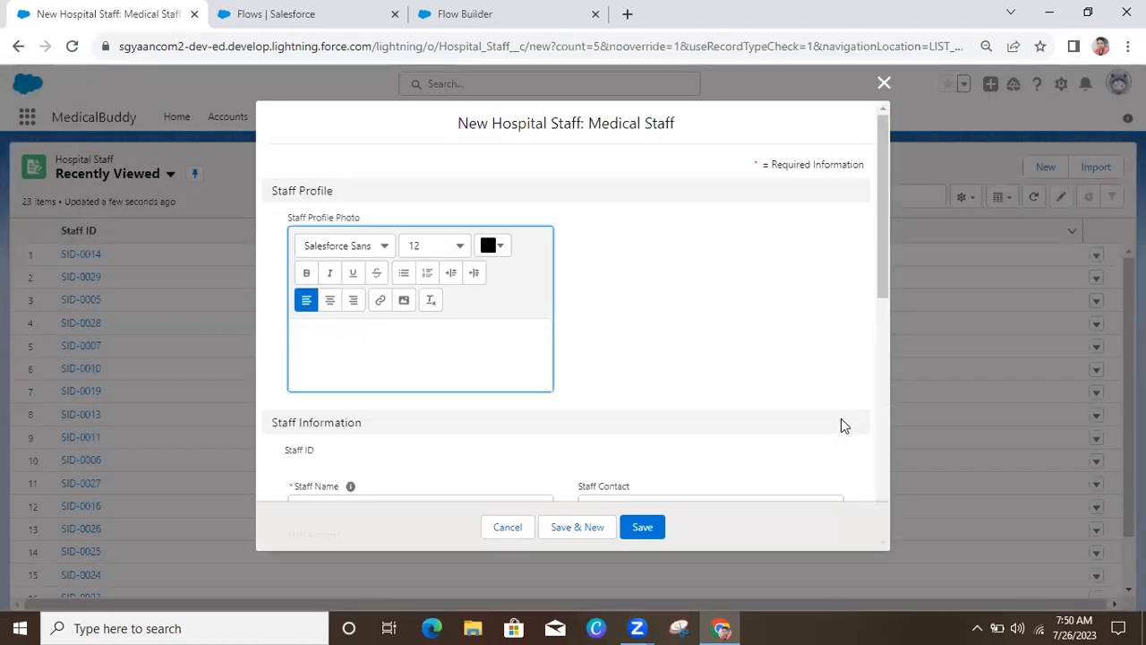
click(880, 269)
drag(880, 264, 889, 384)
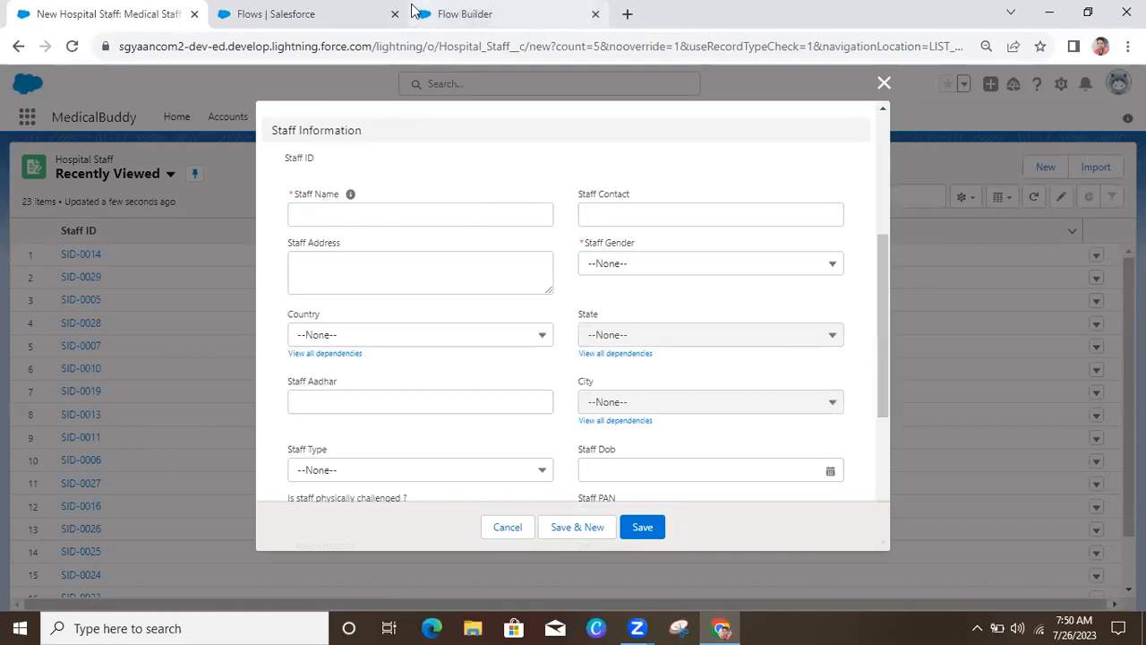
click(541, 18)
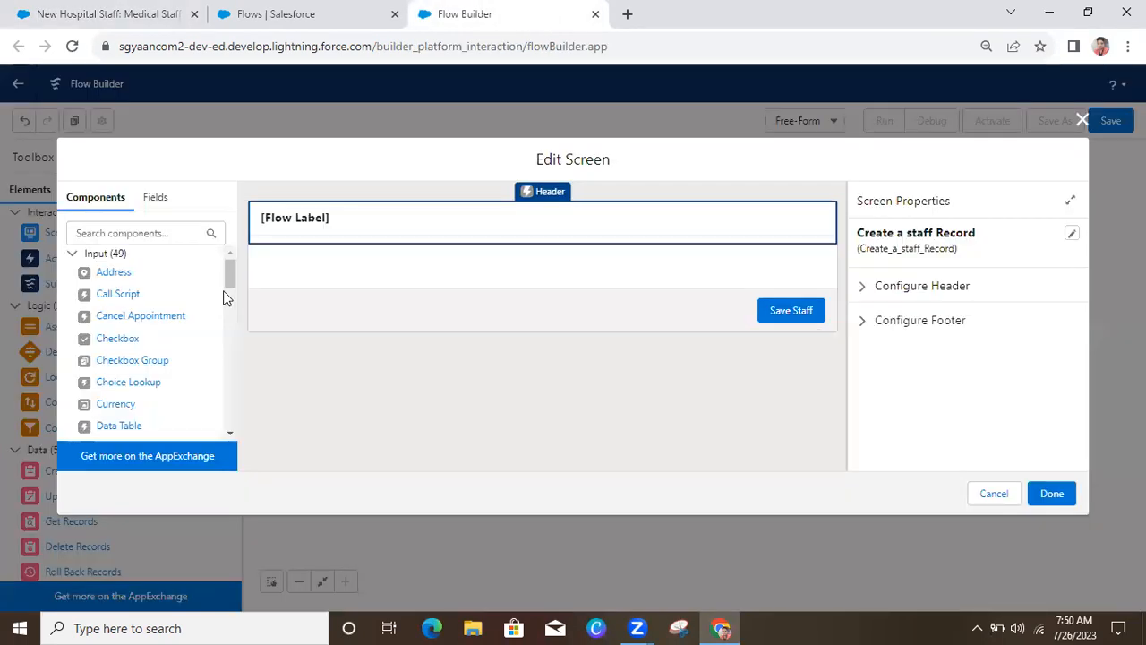
Search the screen components for "text", look over the matching input components, and clear the search.
click(156, 226)
text(text)
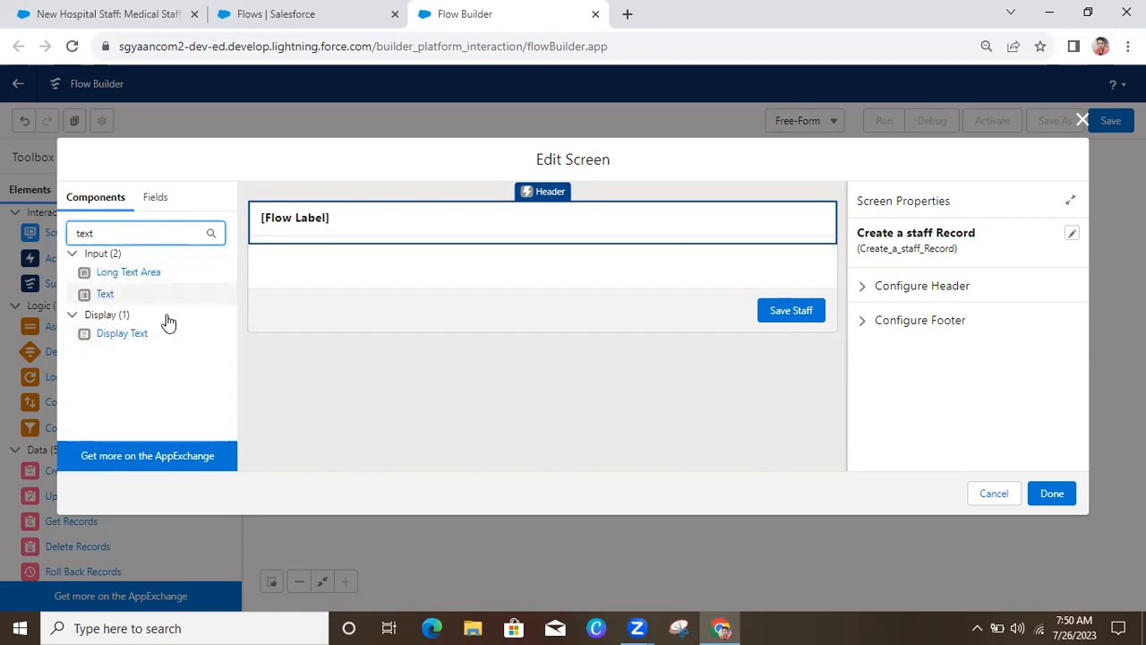
click(72, 317)
click(146, 231)
click(372, 276)
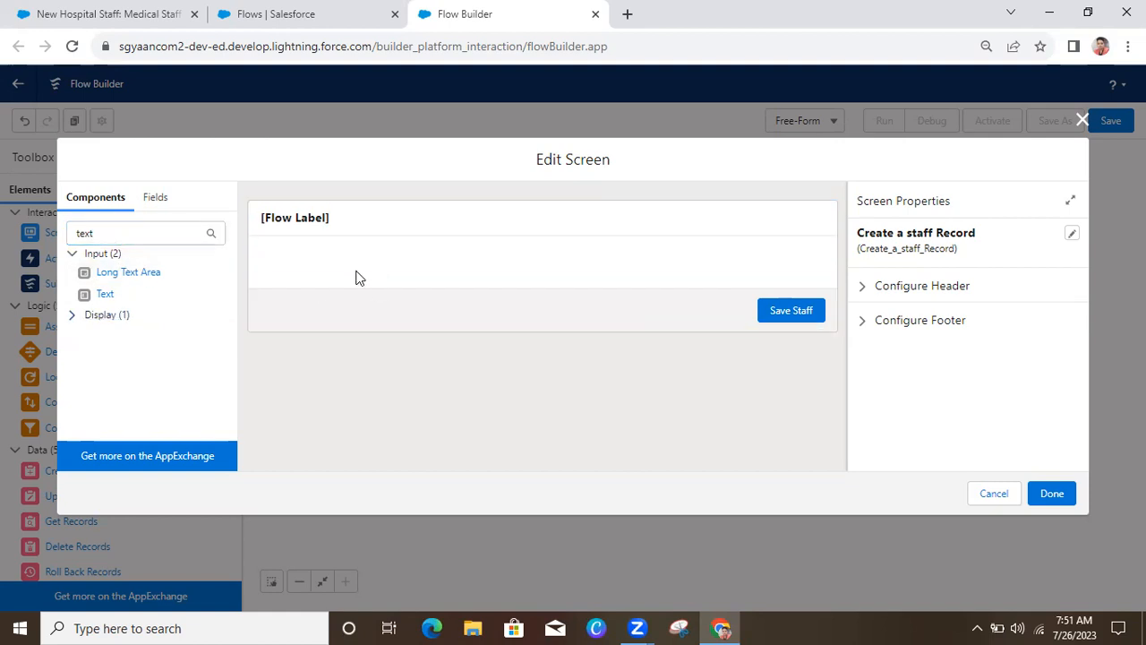
click(144, 231)
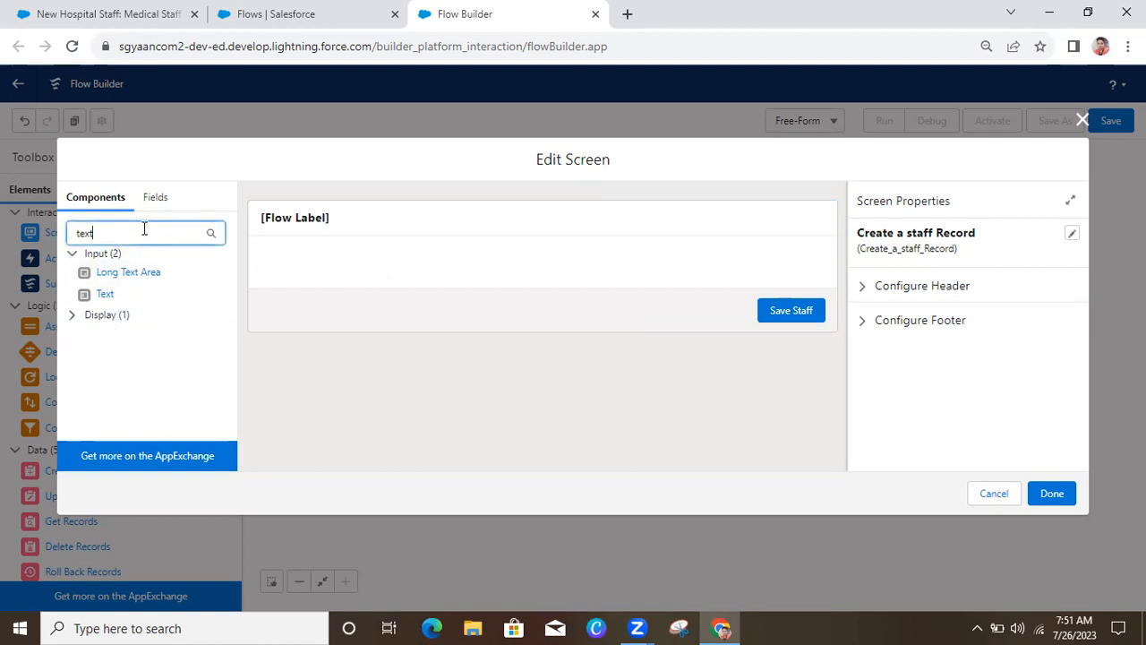
key(BackSpace)
key(BackSpace)
key(BackSpace)
key(BackSpace)
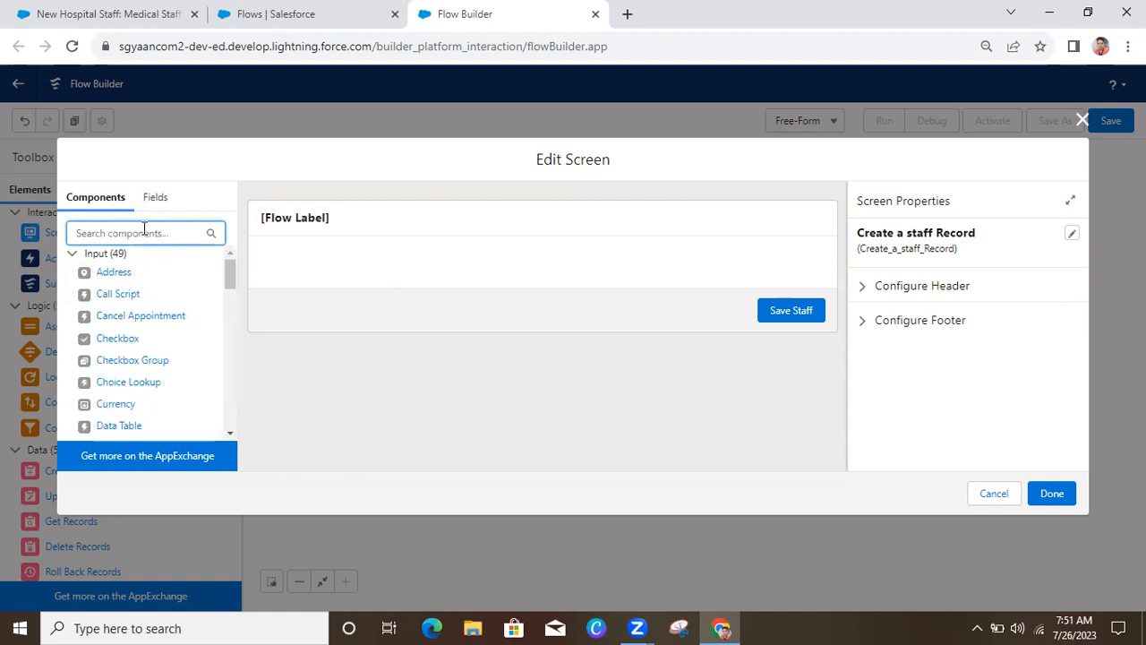
Add a Section display component to the empty body of the staff record screen.
click(71, 256)
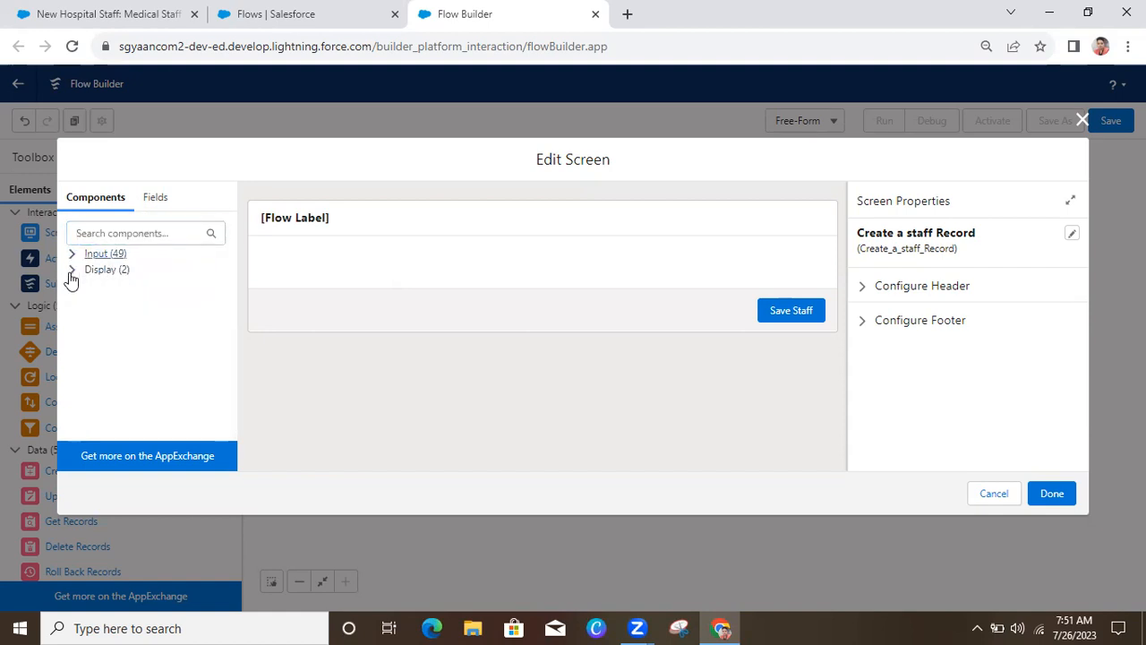
click(71, 271)
drag(110, 317, 333, 272)
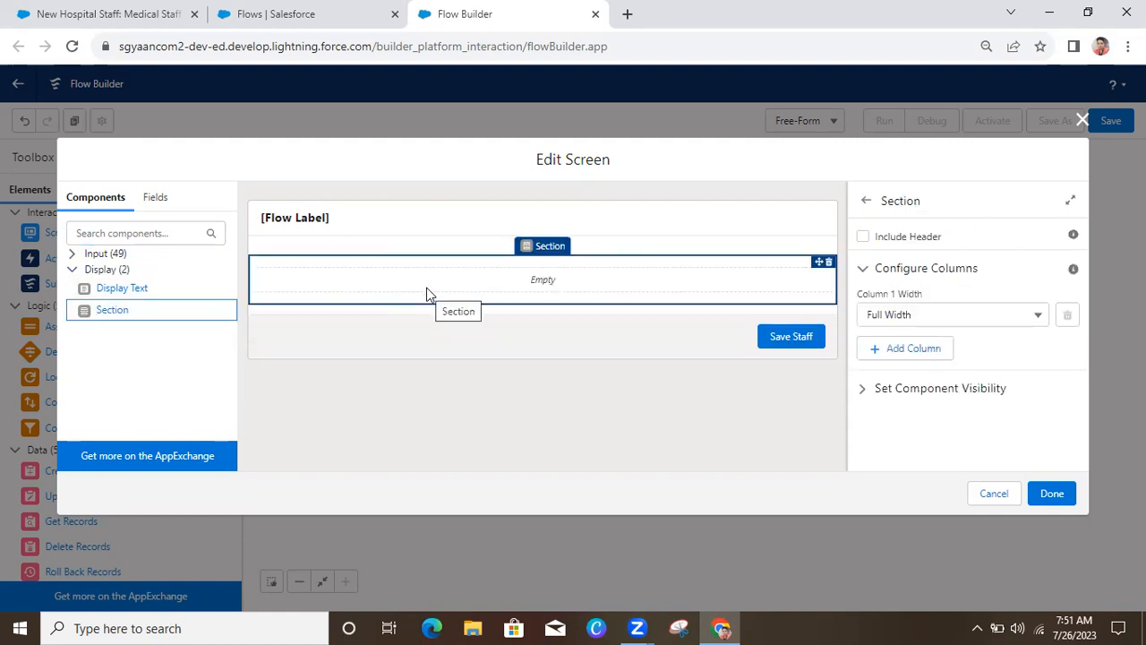
Check the layout of the Staff Information form in MedicalBuddy, then the width options for the new section's column in Flow Builder.
click(287, 11)
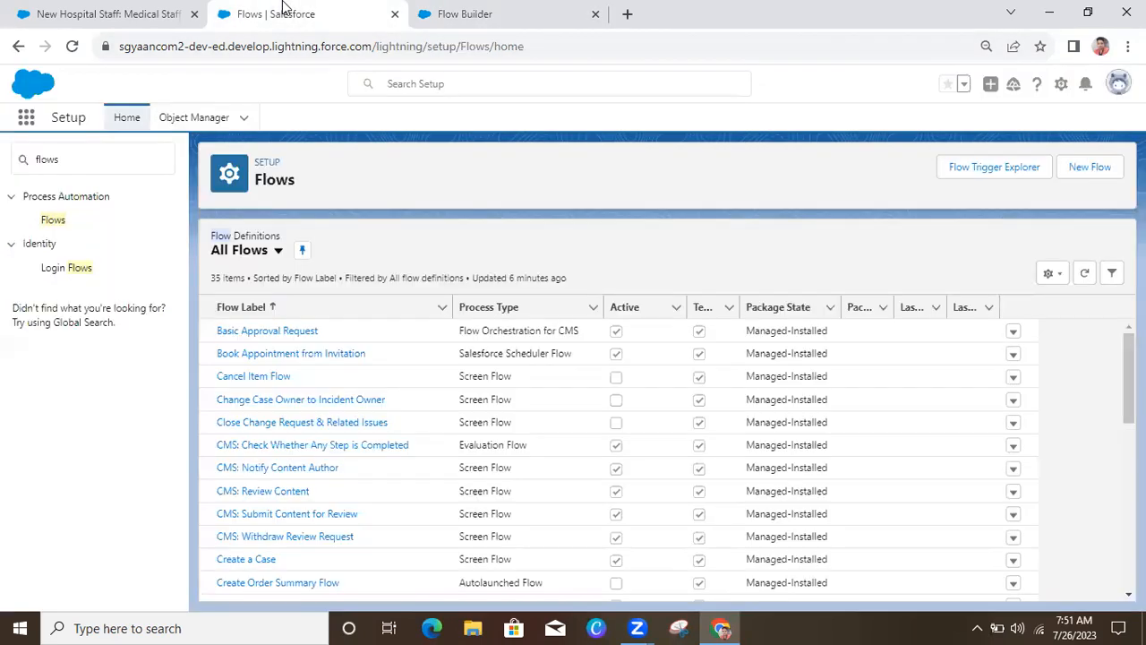
click(98, 11)
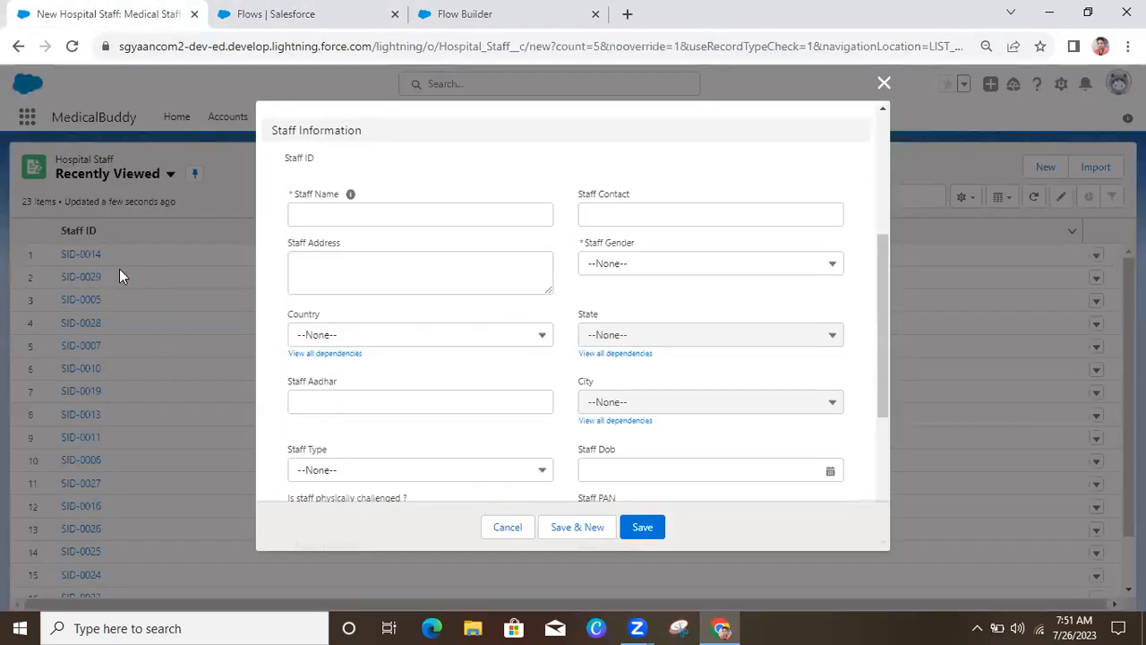
click(562, 13)
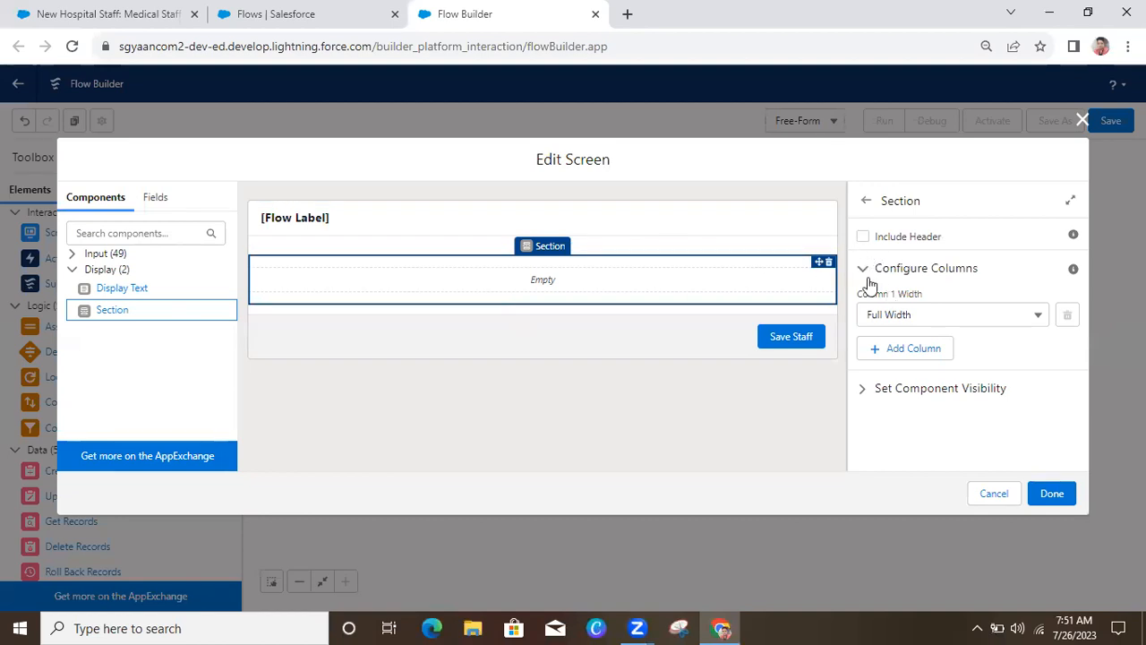
click(929, 320)
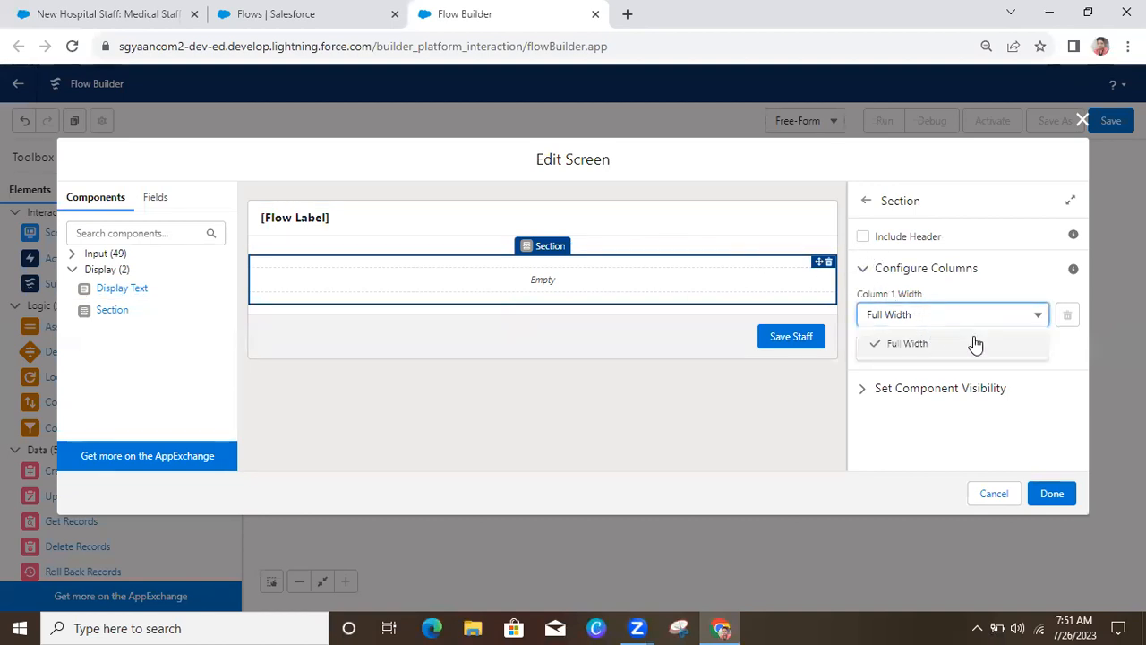
click(1053, 434)
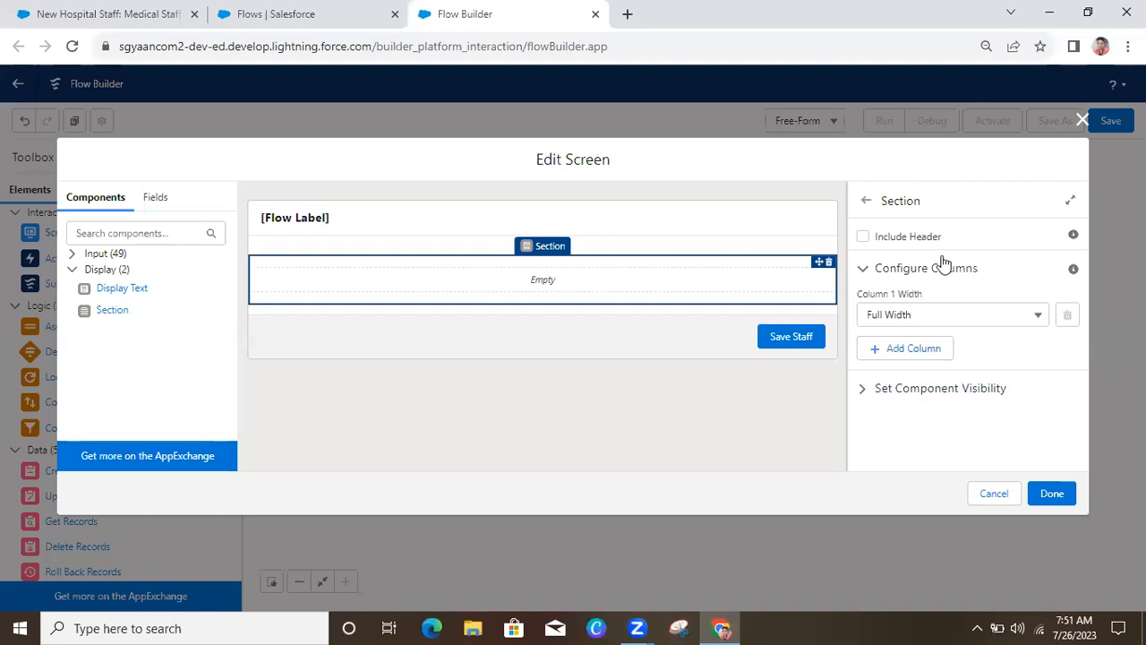
Include a header on the section and label it "Enter Staff Details".
click(864, 238)
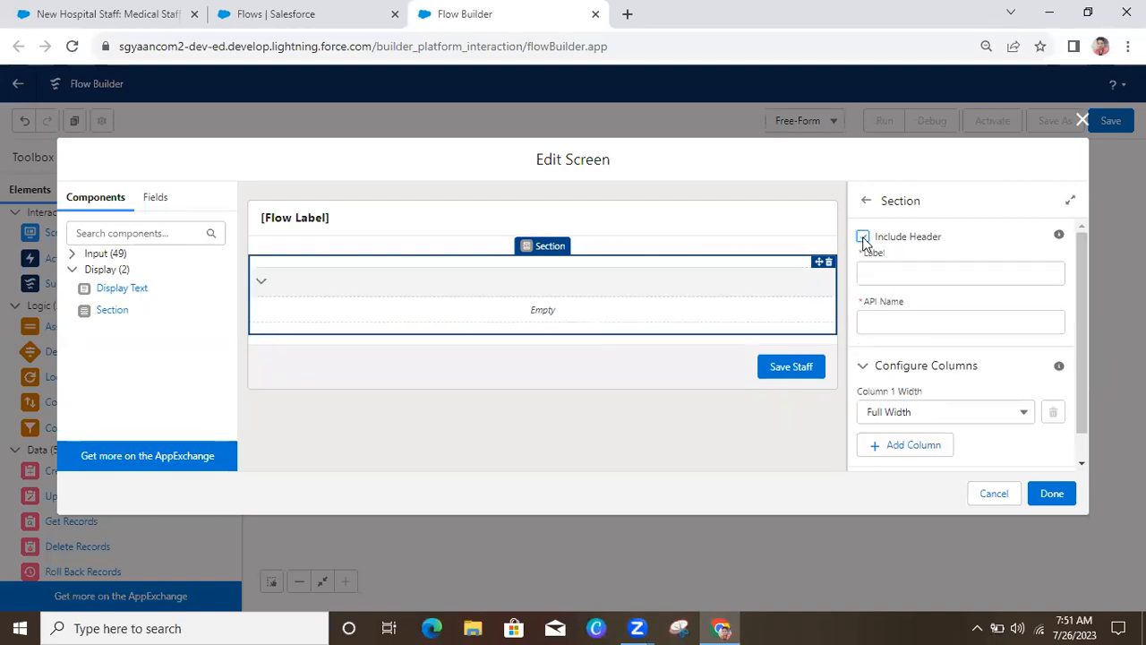
click(863, 238)
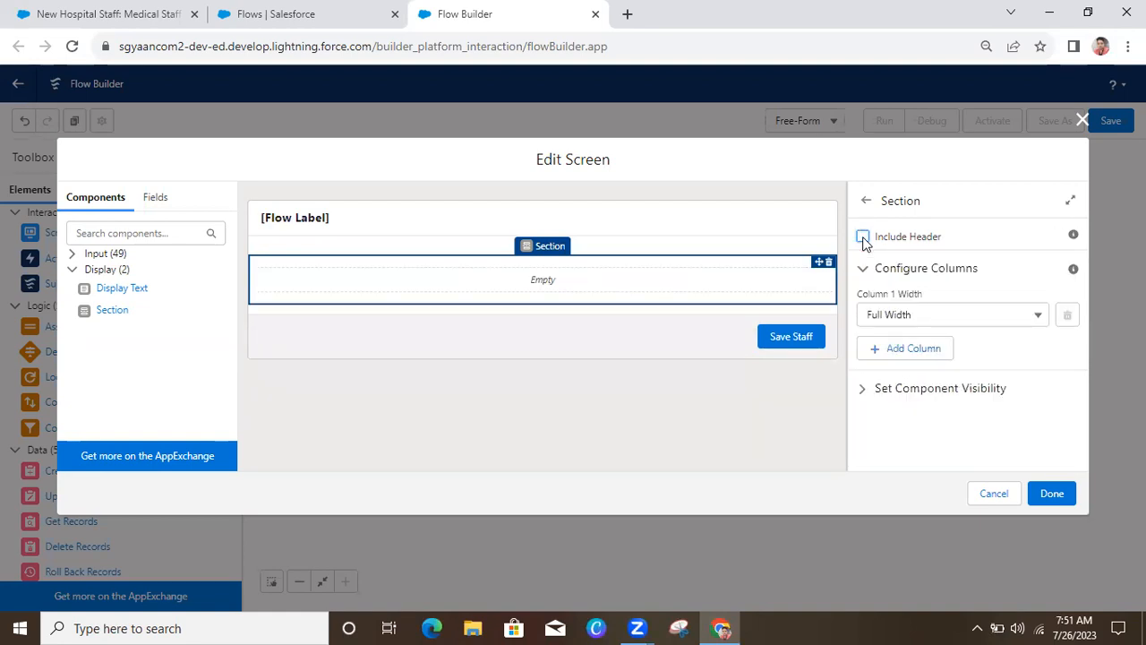
click(863, 238)
click(919, 277)
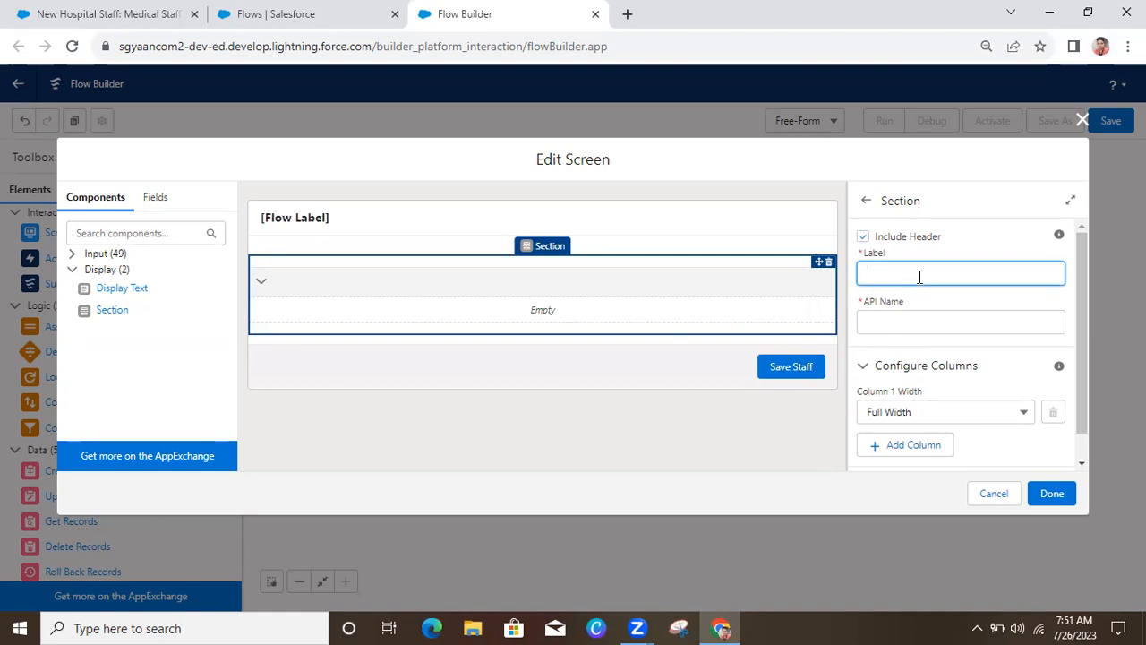
text(Enter Staff Details)
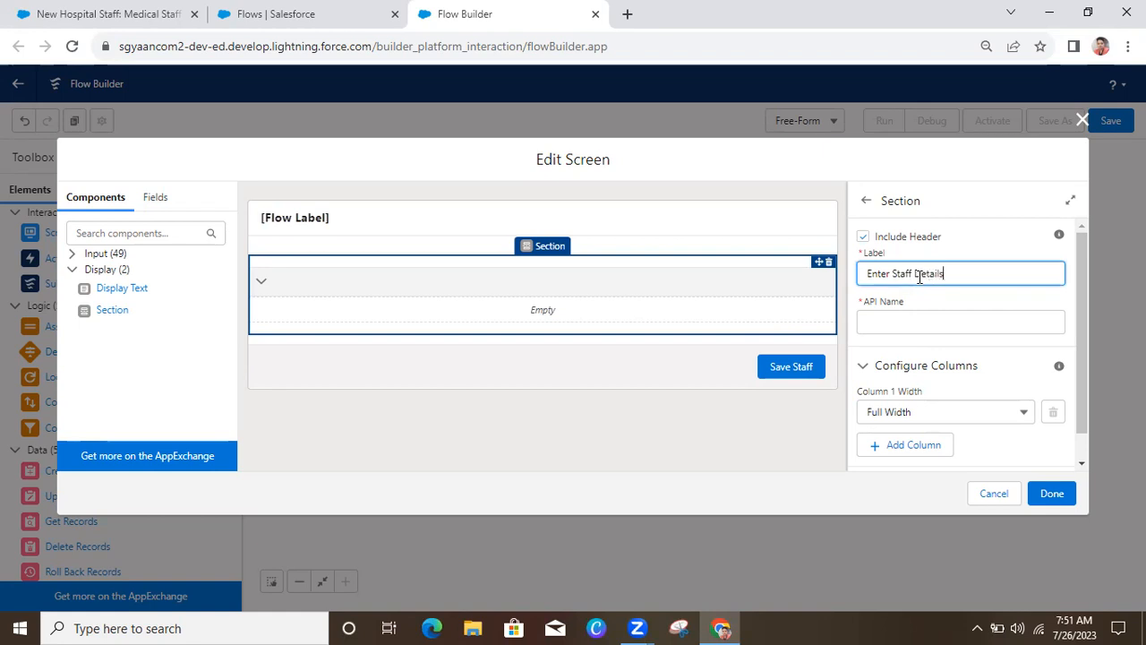
click(911, 299)
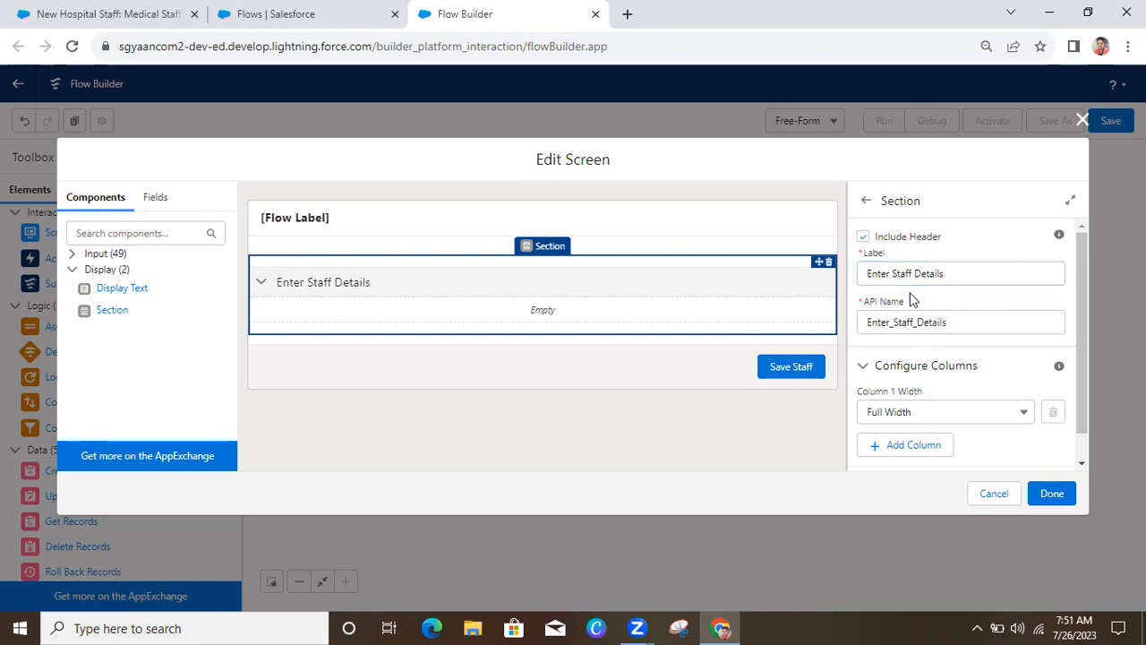
Add a second column to the Enter Staff Details section and finish editing the screen.
click(988, 415)
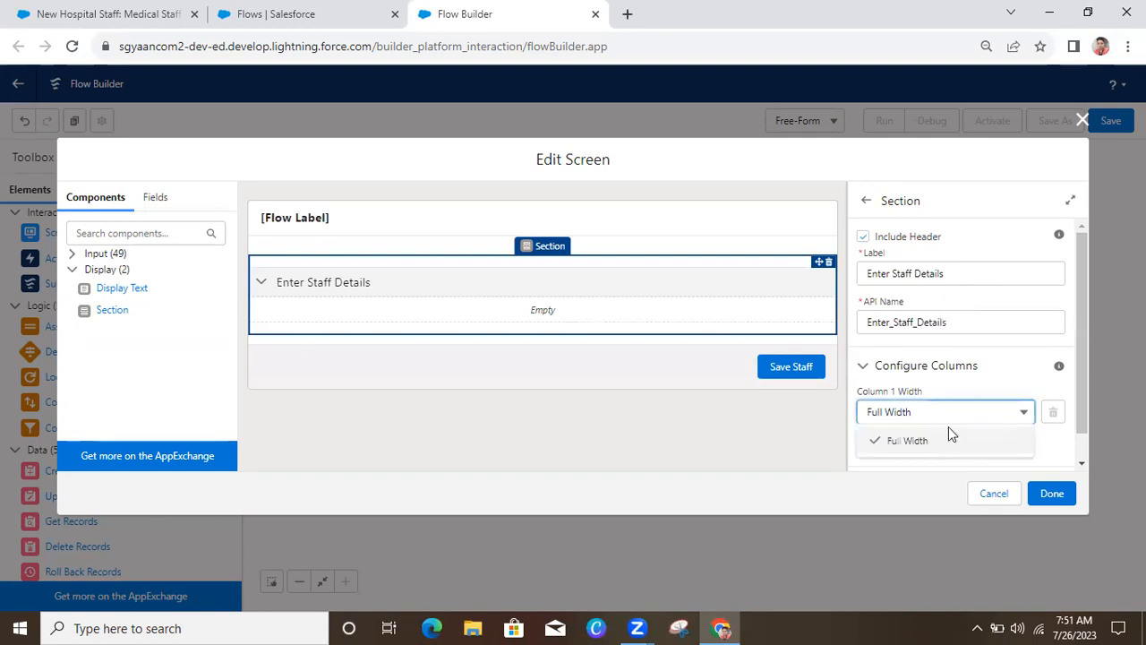
click(1002, 172)
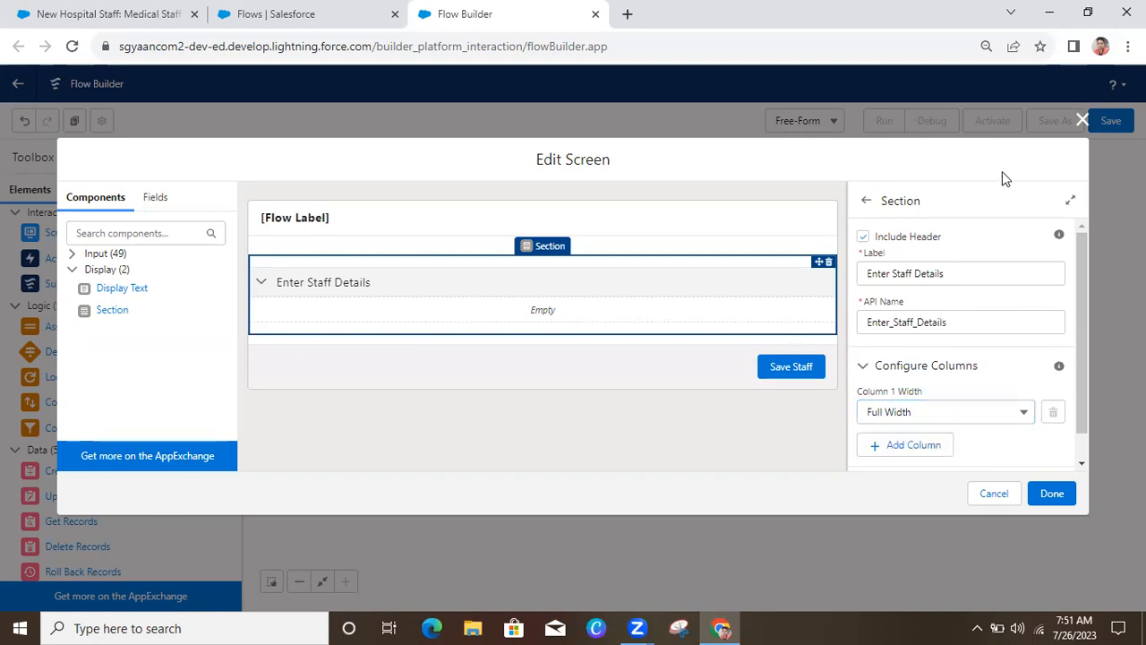
drag(1086, 363, 1083, 405)
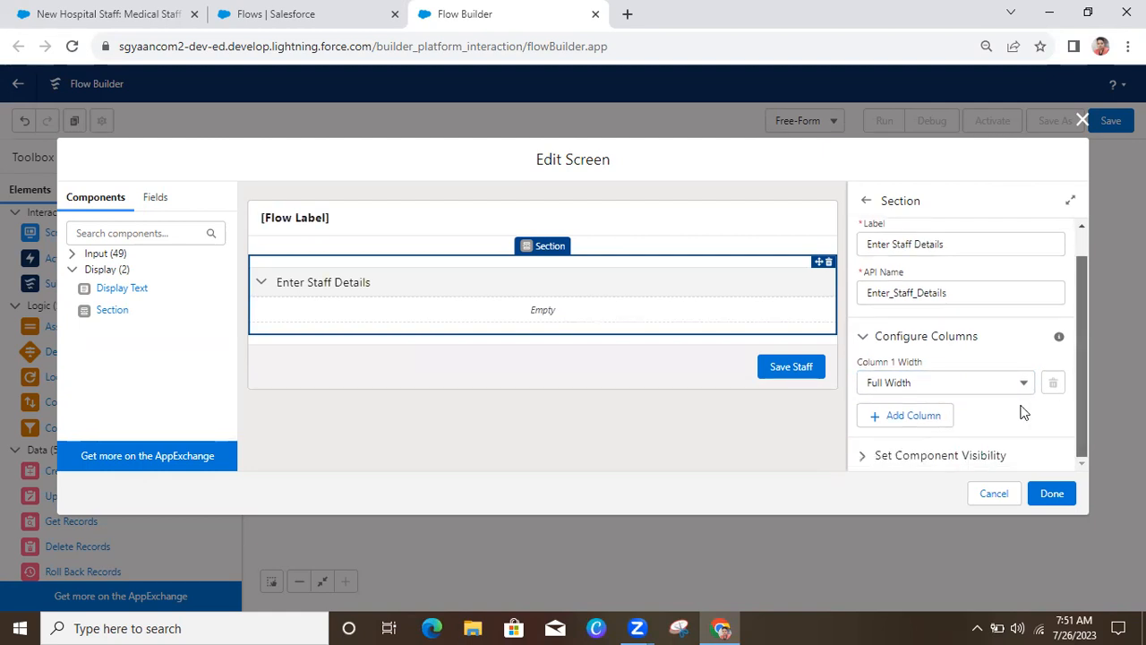
click(890, 417)
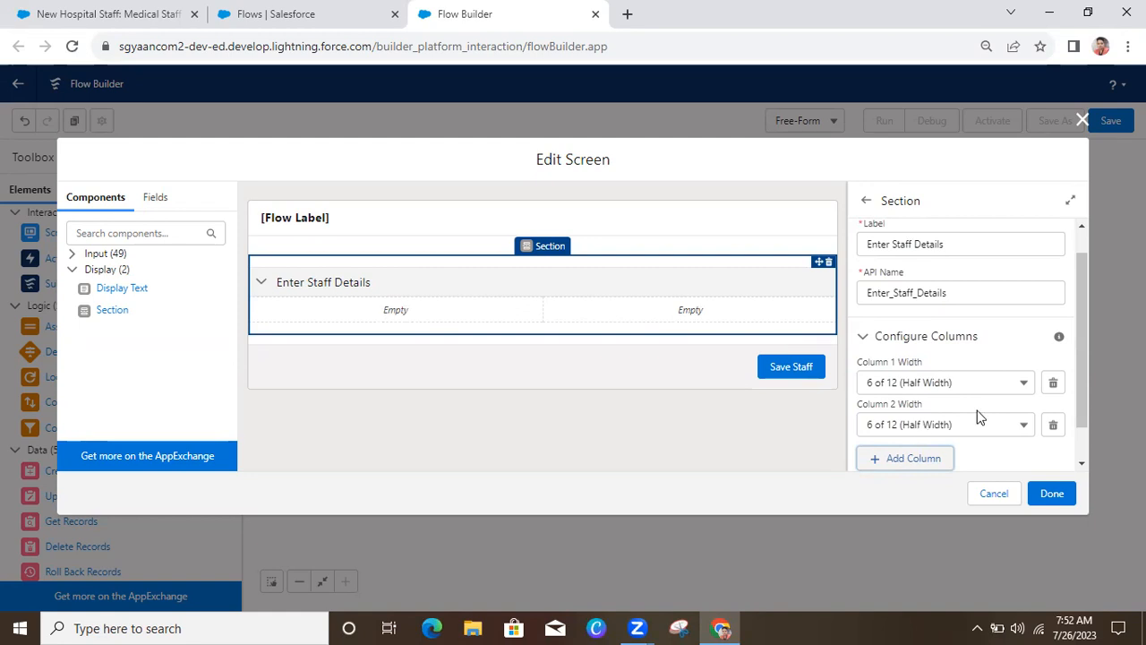
click(1053, 493)
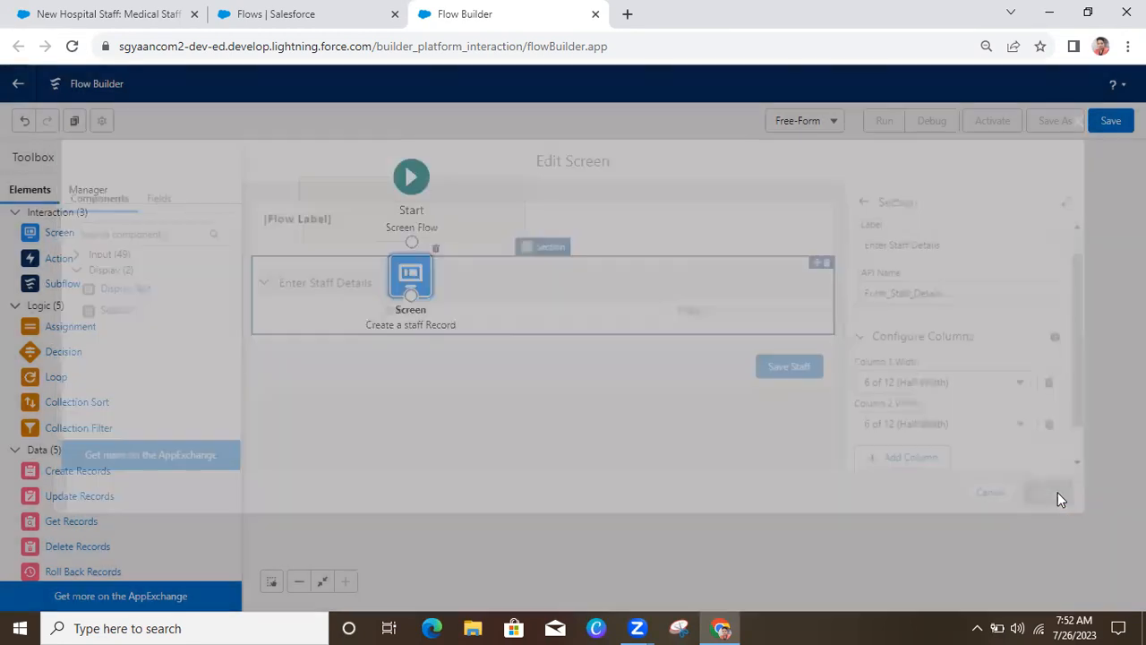
Reopen the staff record screen and place a Text input in the first column of the Enter Staff Details section.
double_click(413, 298)
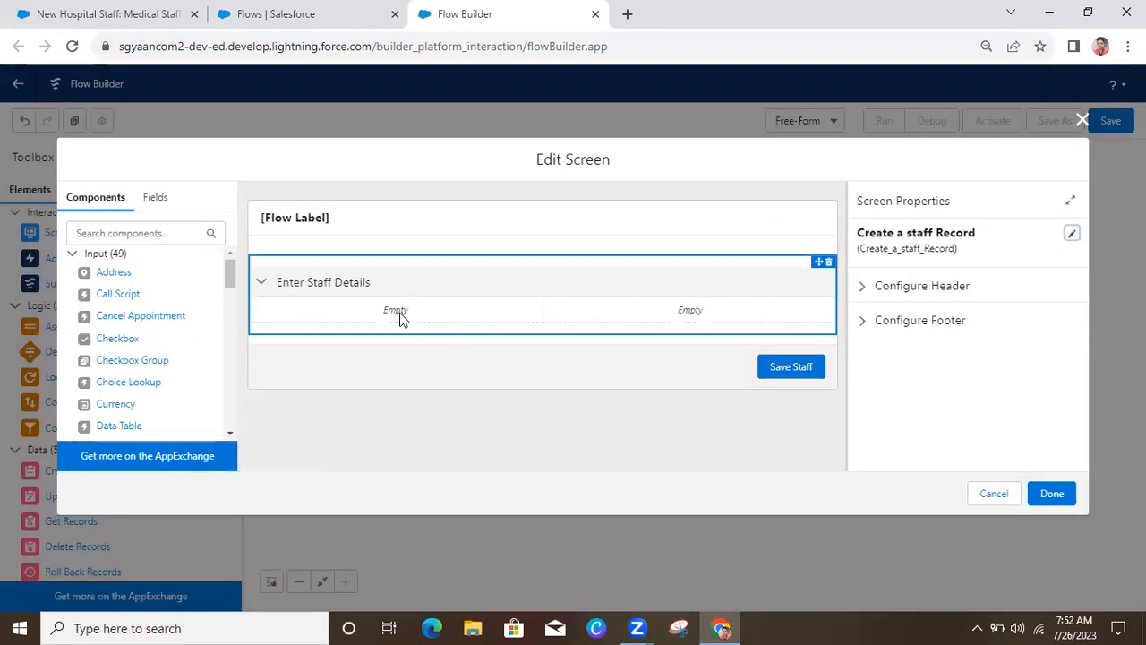
click(400, 319)
click(121, 232)
text(text)
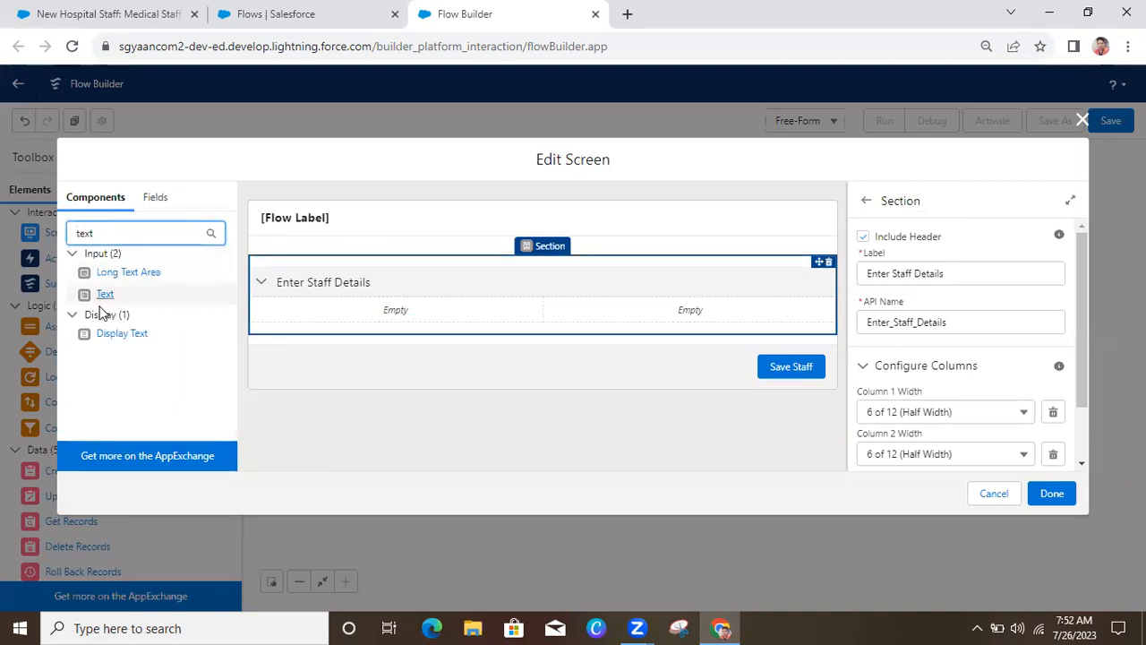
drag(103, 297, 301, 323)
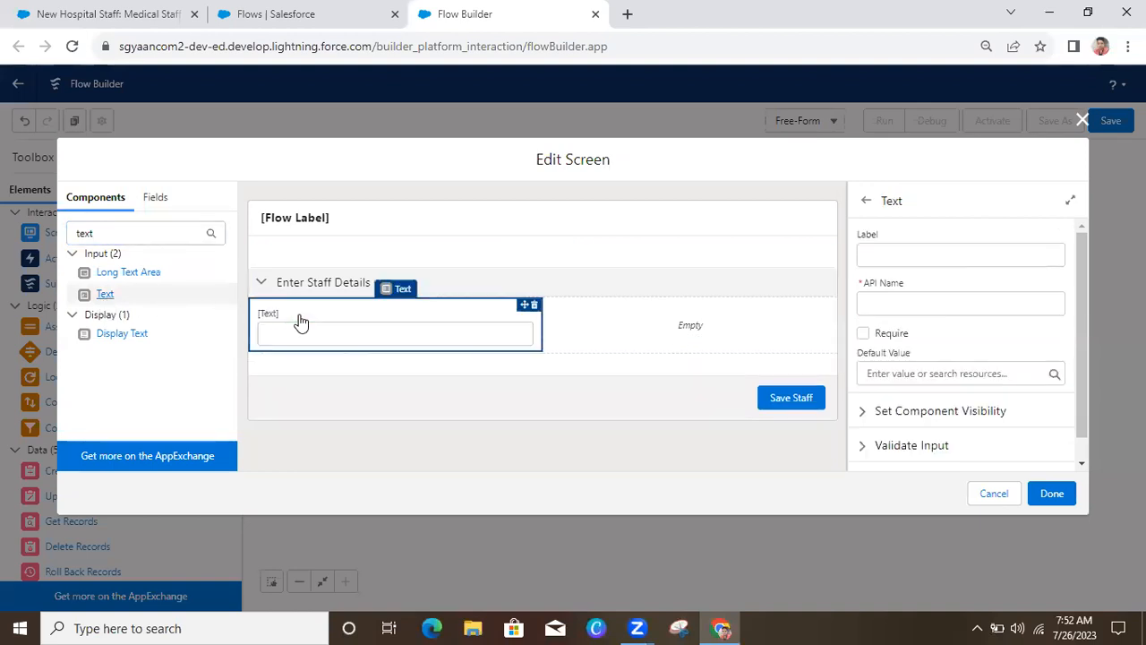
Label the text input "Staff Name" and try marking it as required.
click(923, 262)
text(Staff Name)
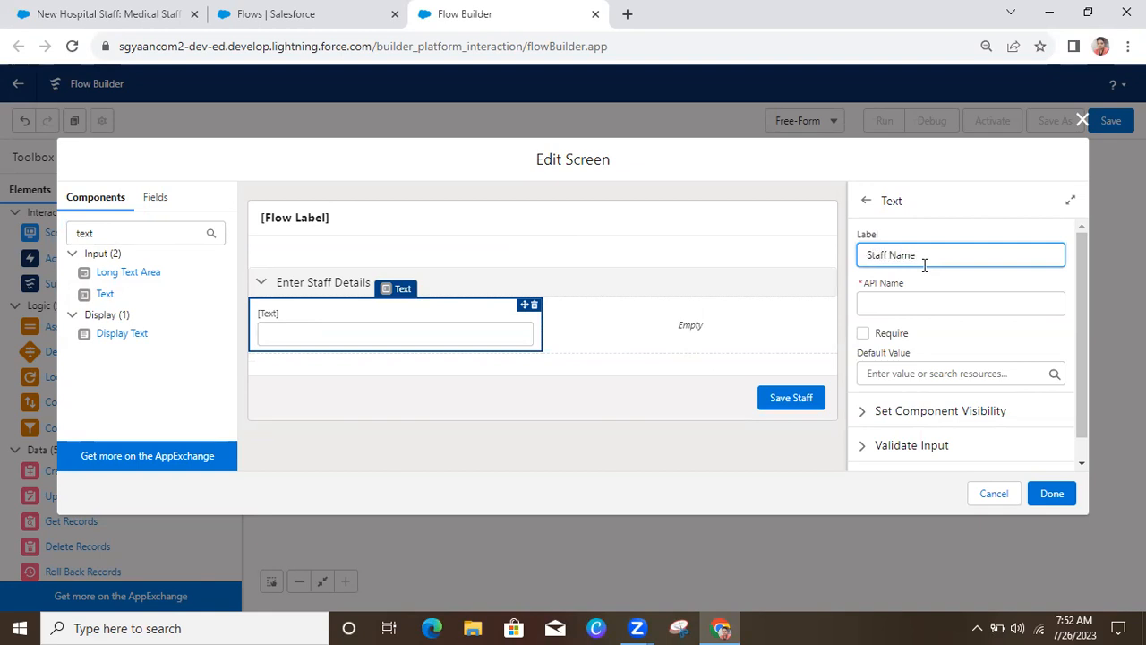
click(967, 179)
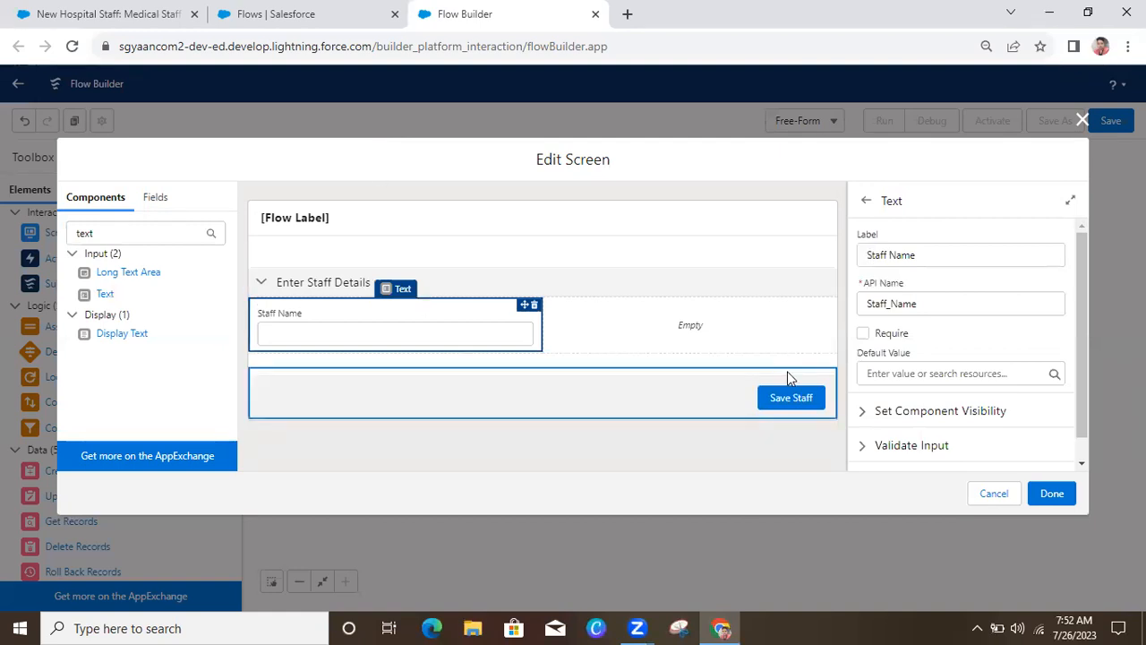
click(865, 335)
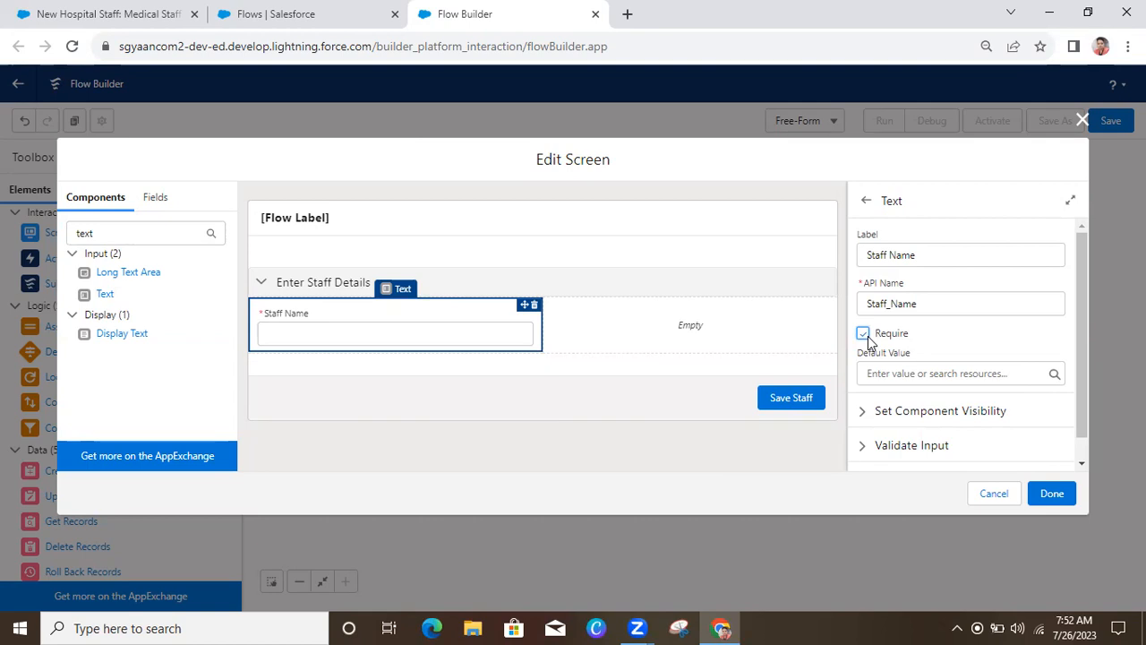
click(865, 335)
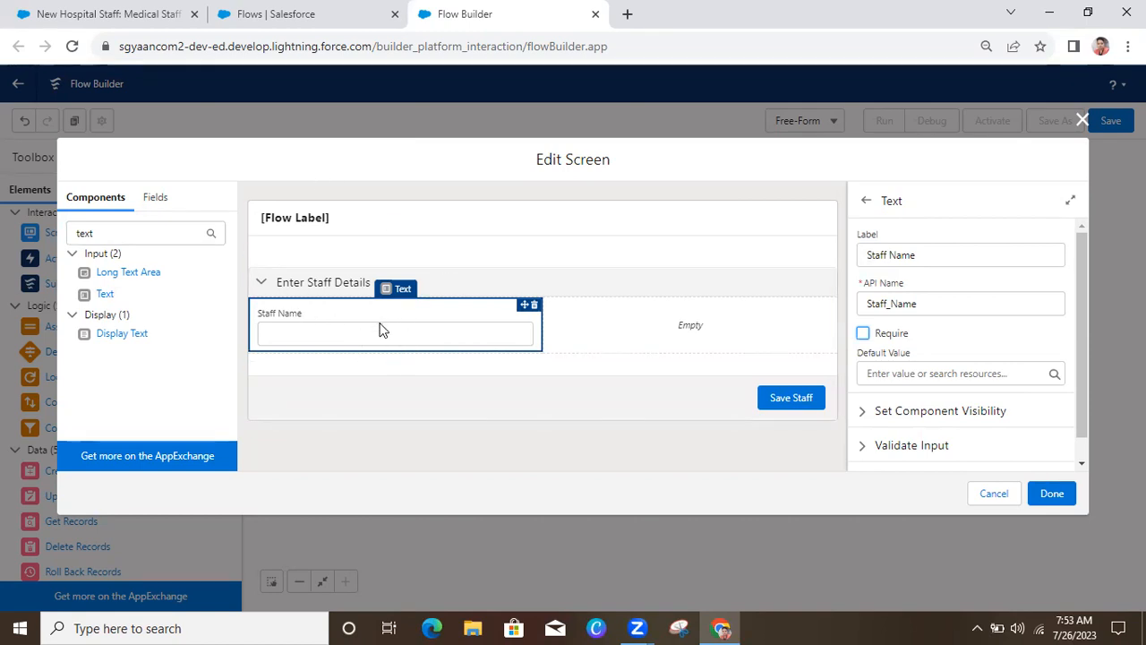
Check the Staff Name field on the MedicalBuddy form and return to the screen editor in Flow Builder.
click(116, 13)
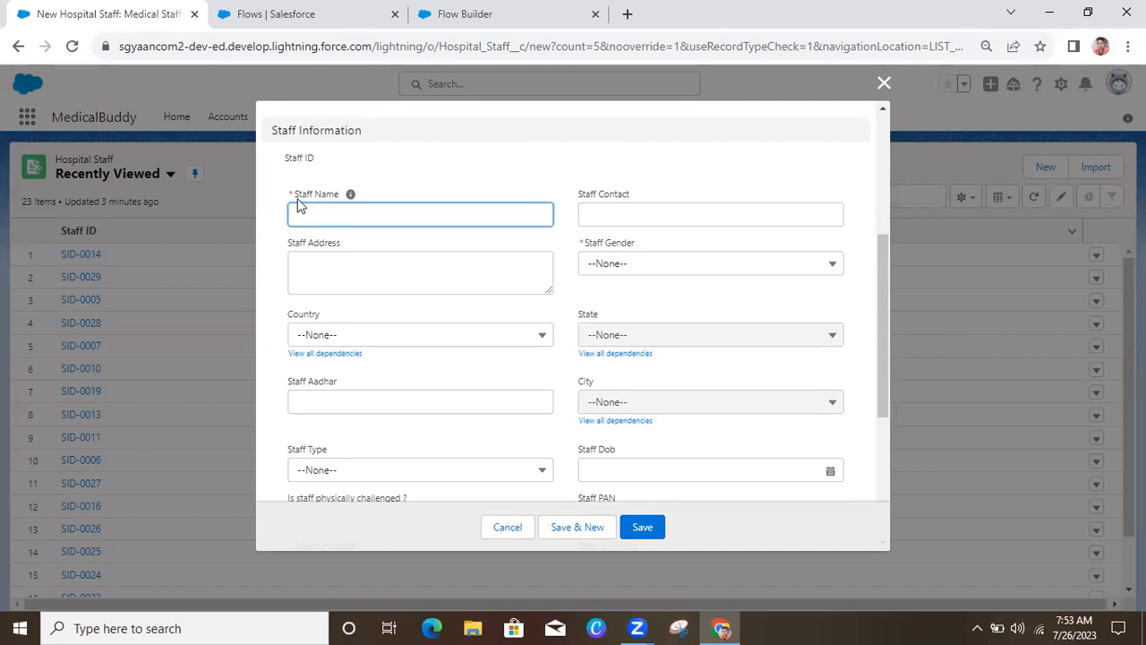
click(276, 13)
click(451, 11)
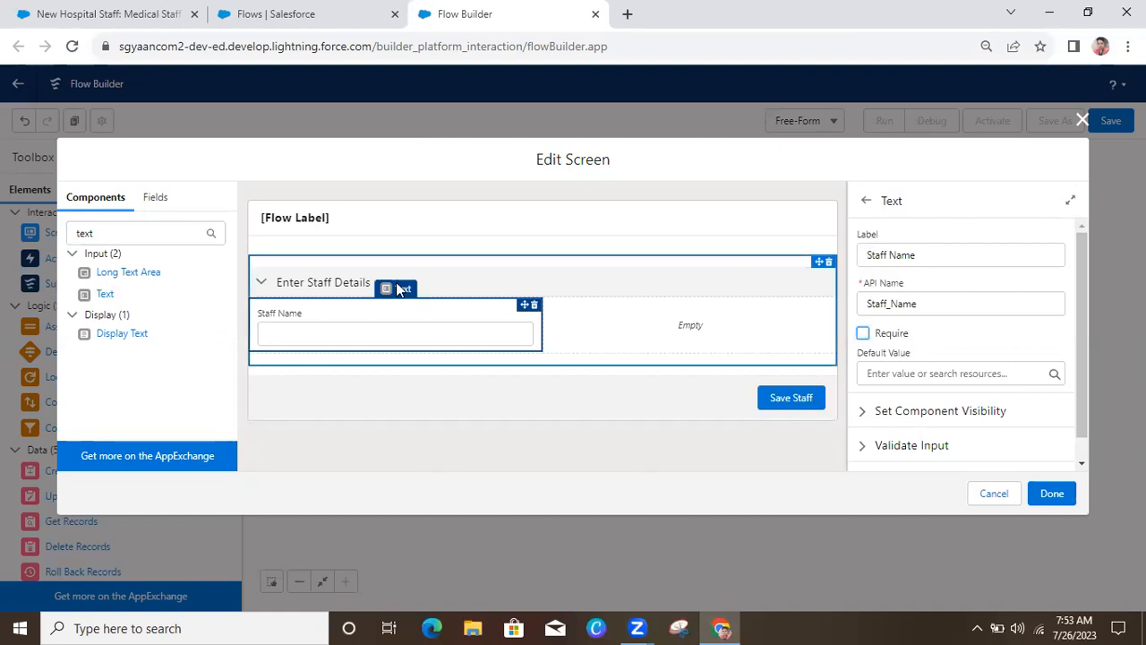
Relabel the text input "Enter Staff Name" and replace its API name with Enter_Staff_Name.
click(919, 255)
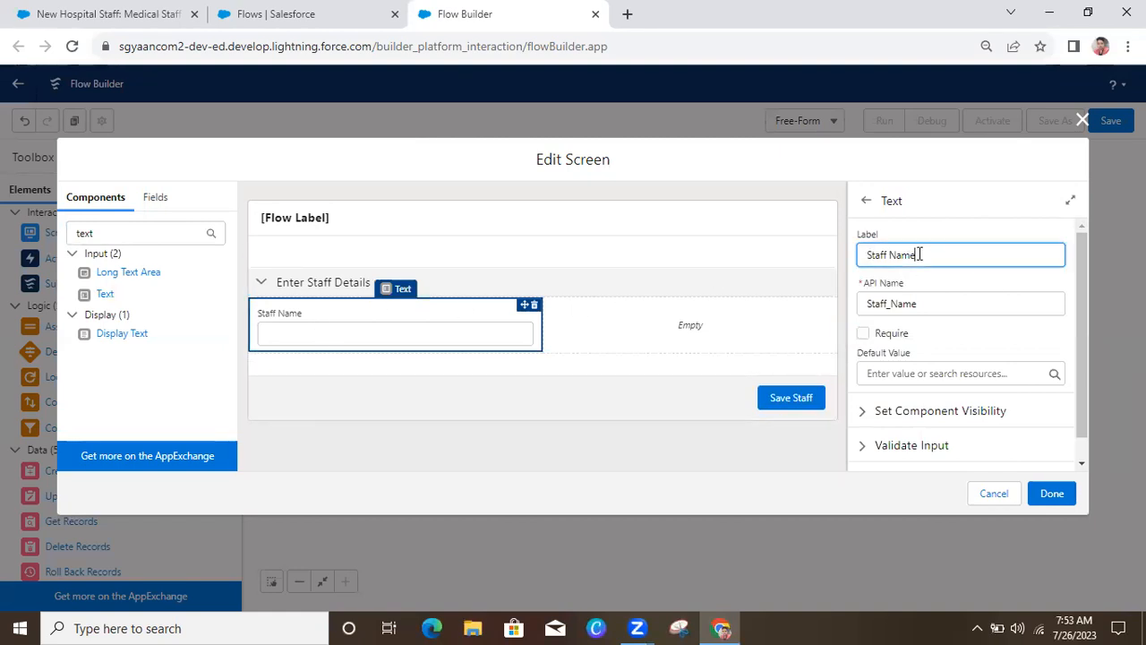
key(ctrl+shift+Left)
key(ctrl+shift+Left)
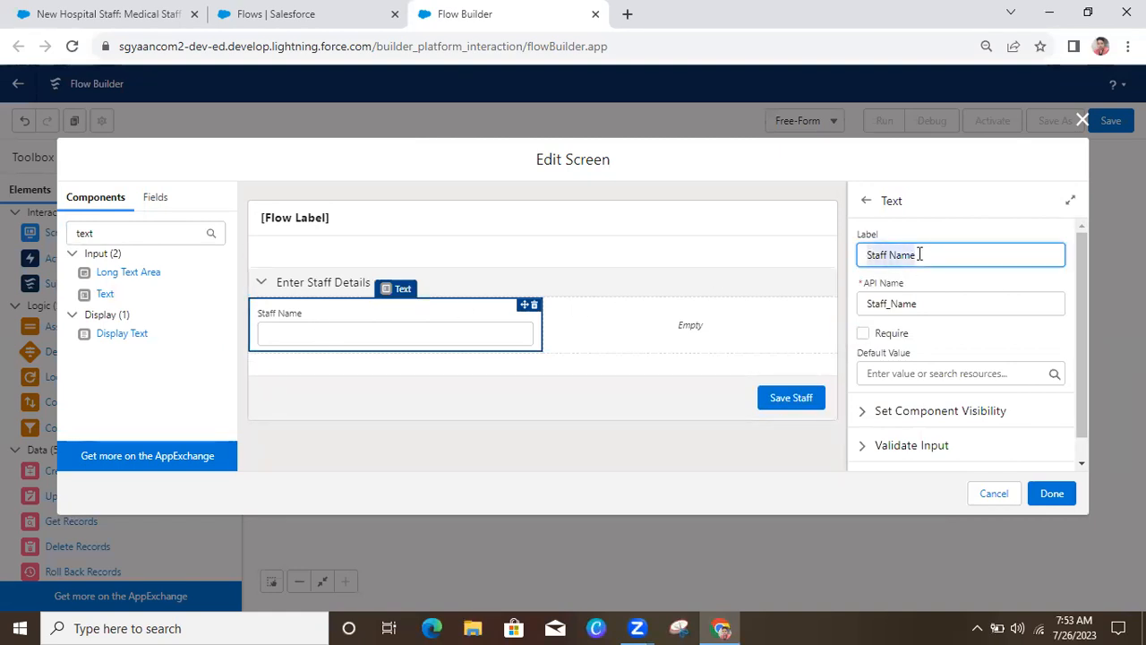
text(Enter Staff Nam)
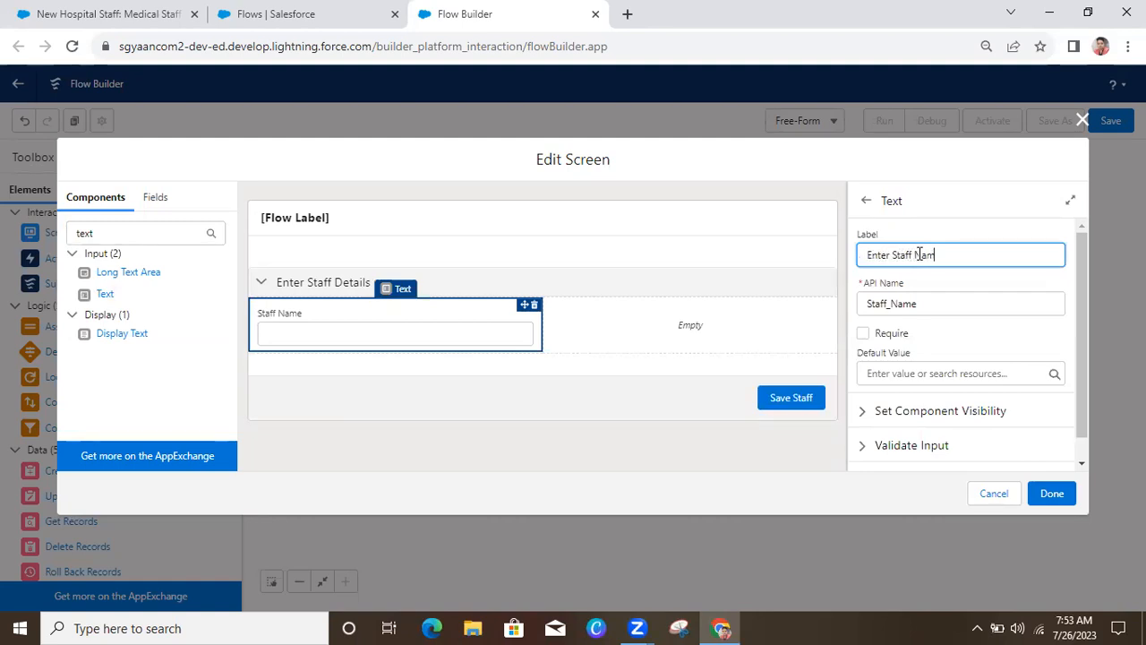
text(e)
drag(923, 303, 839, 302)
key(BackSpace)
click(969, 255)
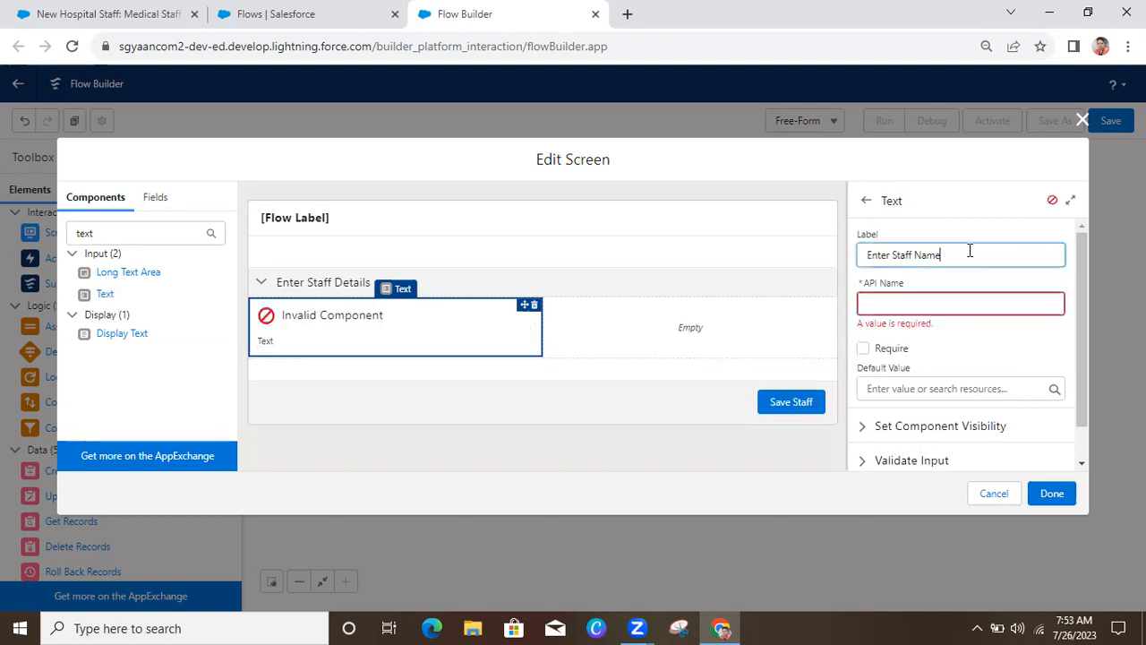
click(963, 299)
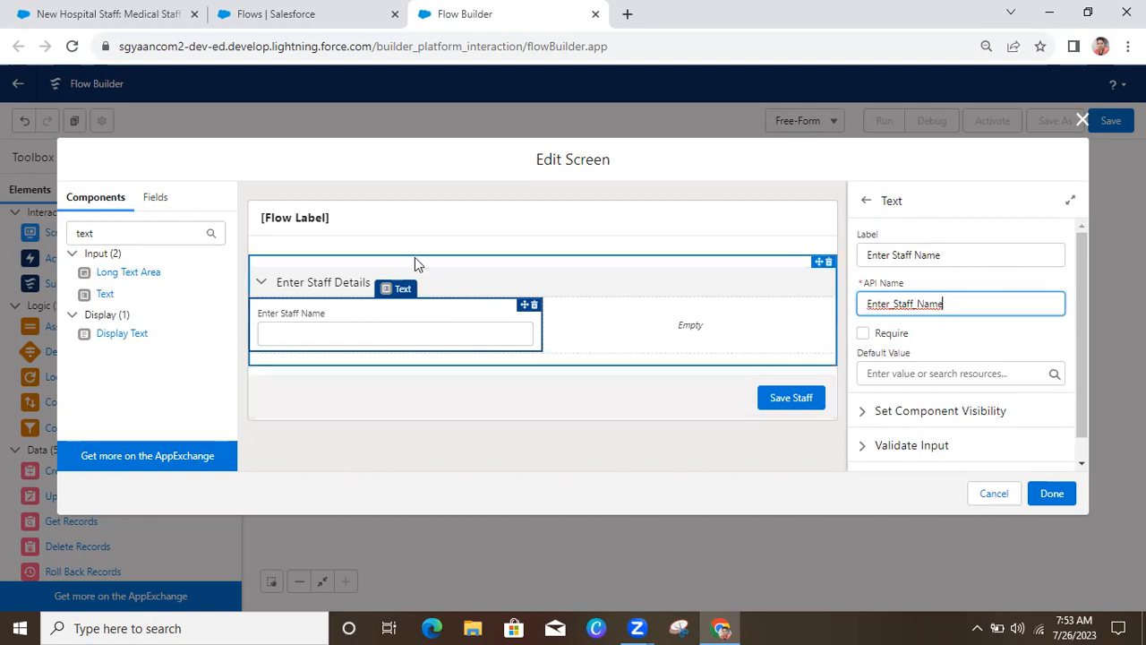
Compare the required Staff Name field on the MedicalBuddy form with the Enter Staff Name input in Flow Builder.
click(128, 11)
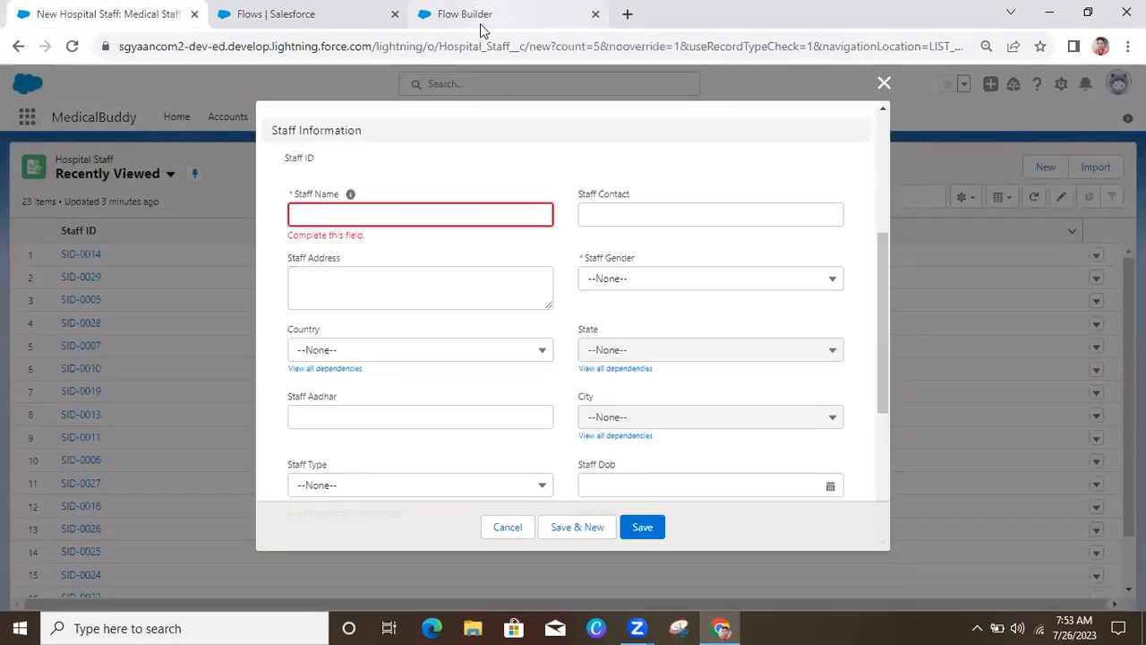
click(448, 26)
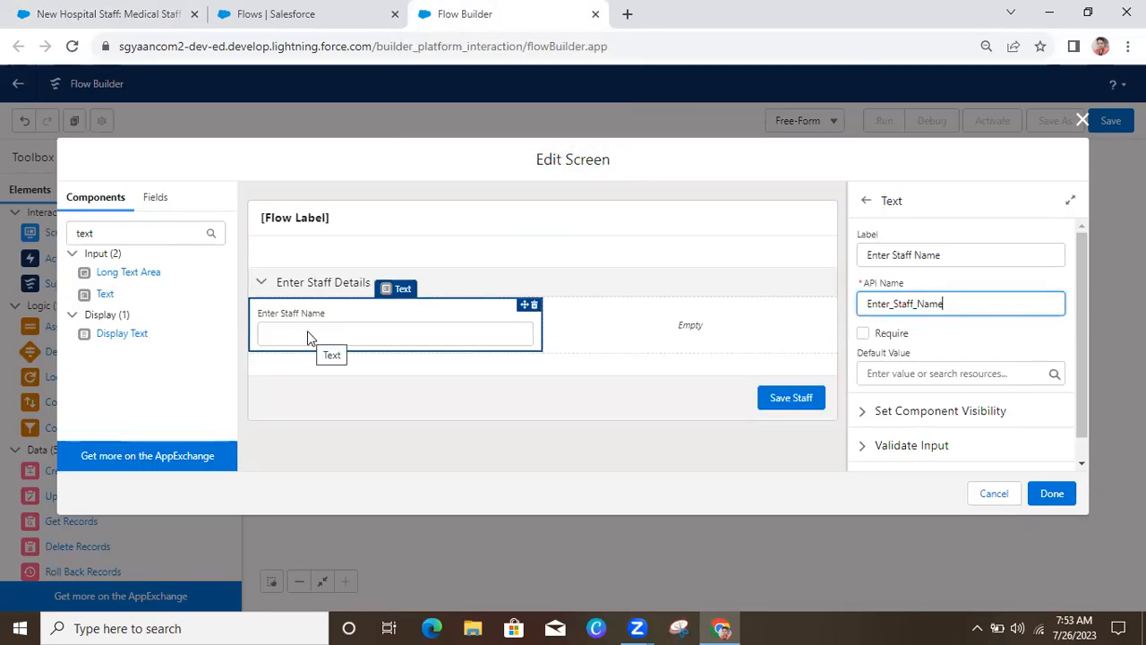
click(119, 18)
click(330, 213)
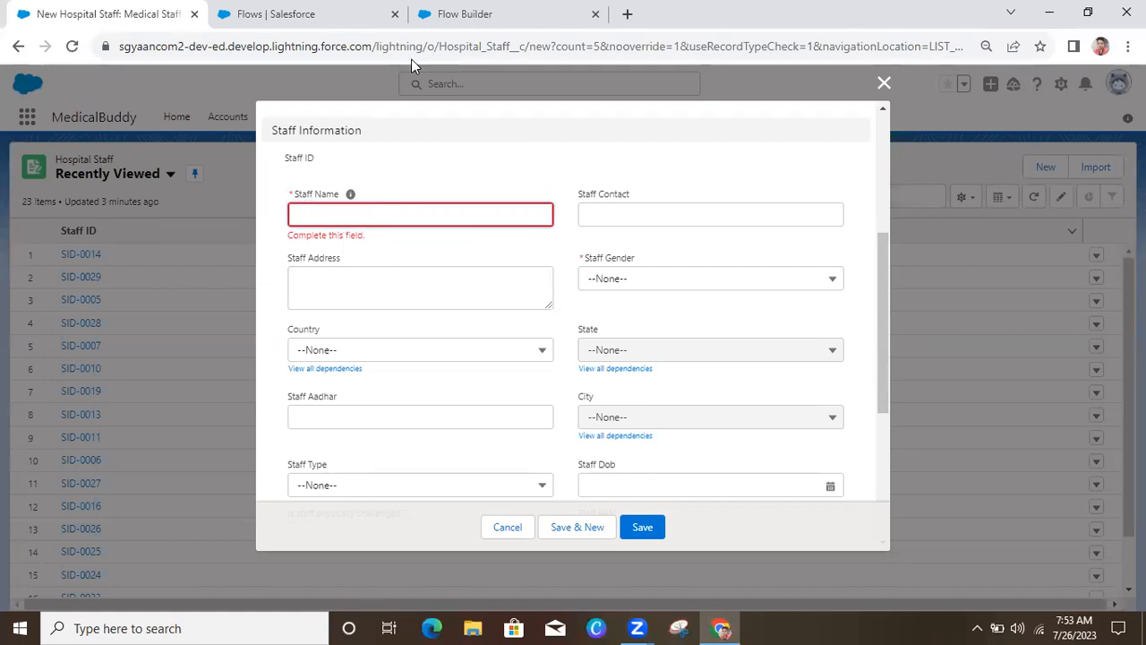
click(460, 14)
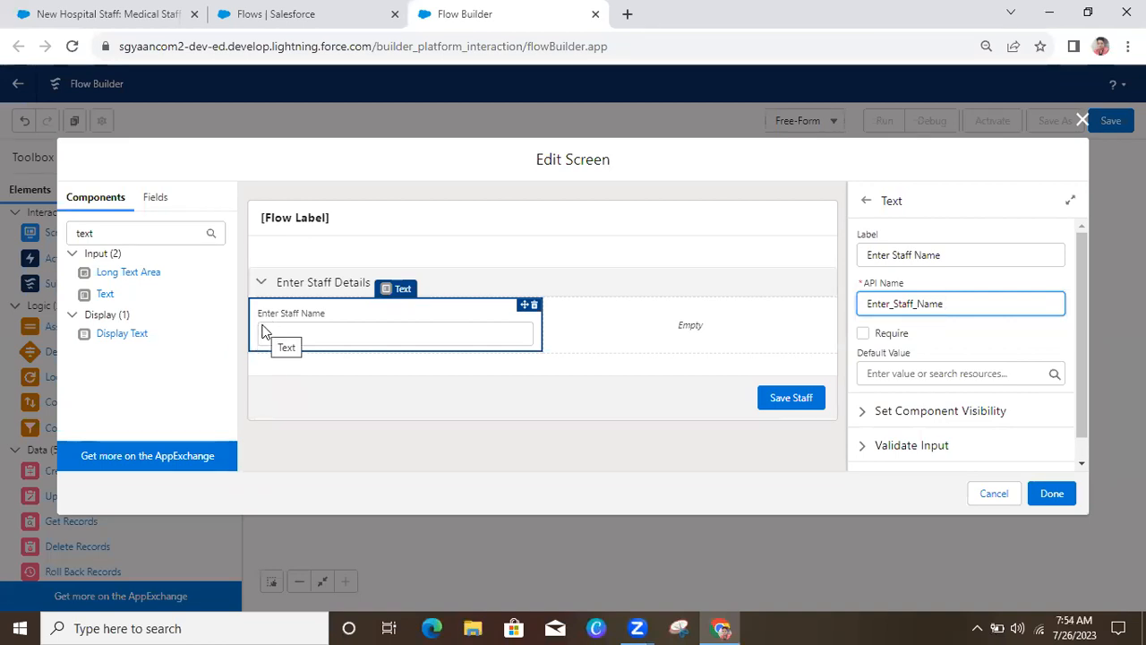
Mark the Enter Staff Name input as required and review its component visibility and input validation settings.
click(864, 334)
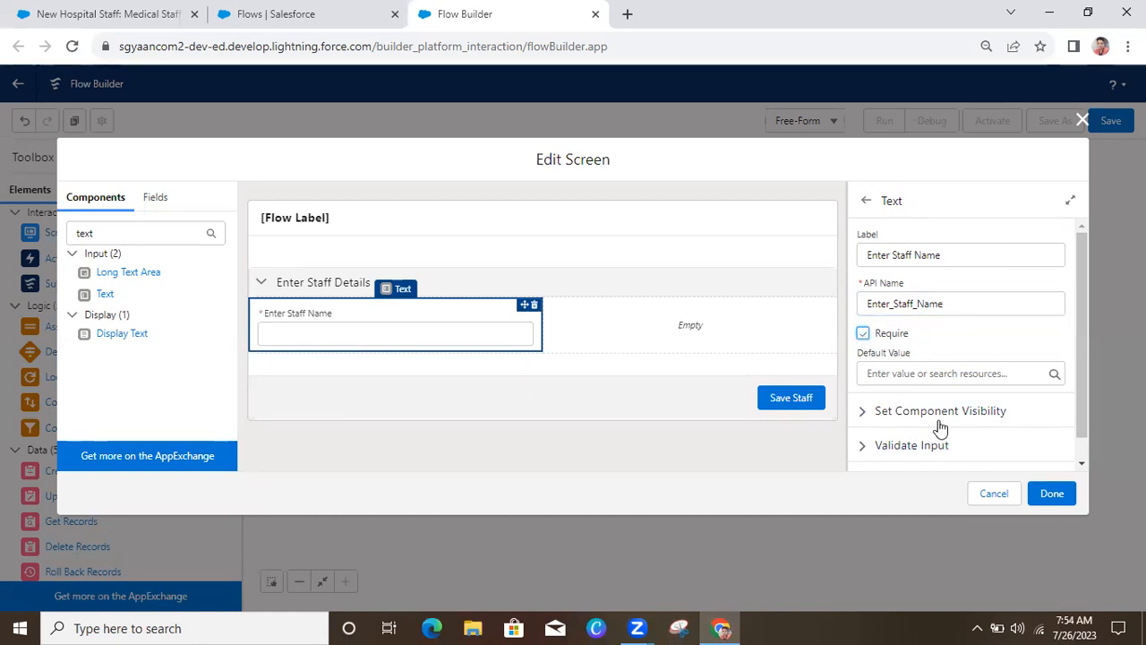
scroll(1086, 425, down, 1)
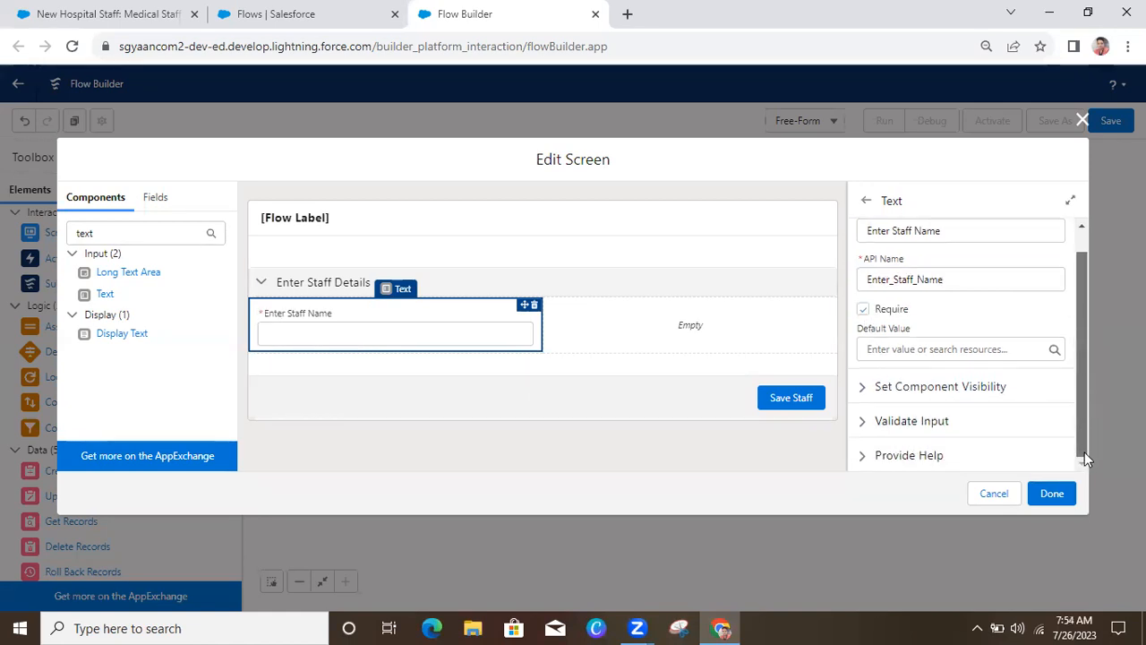
click(866, 392)
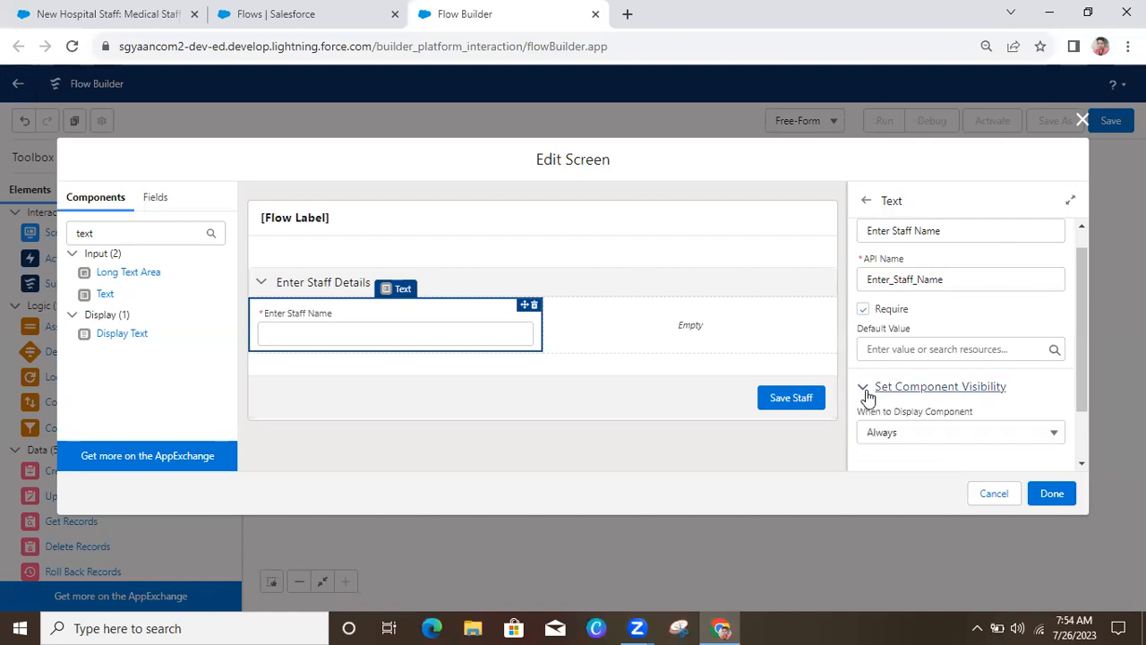
scroll(1078, 421, down, 3)
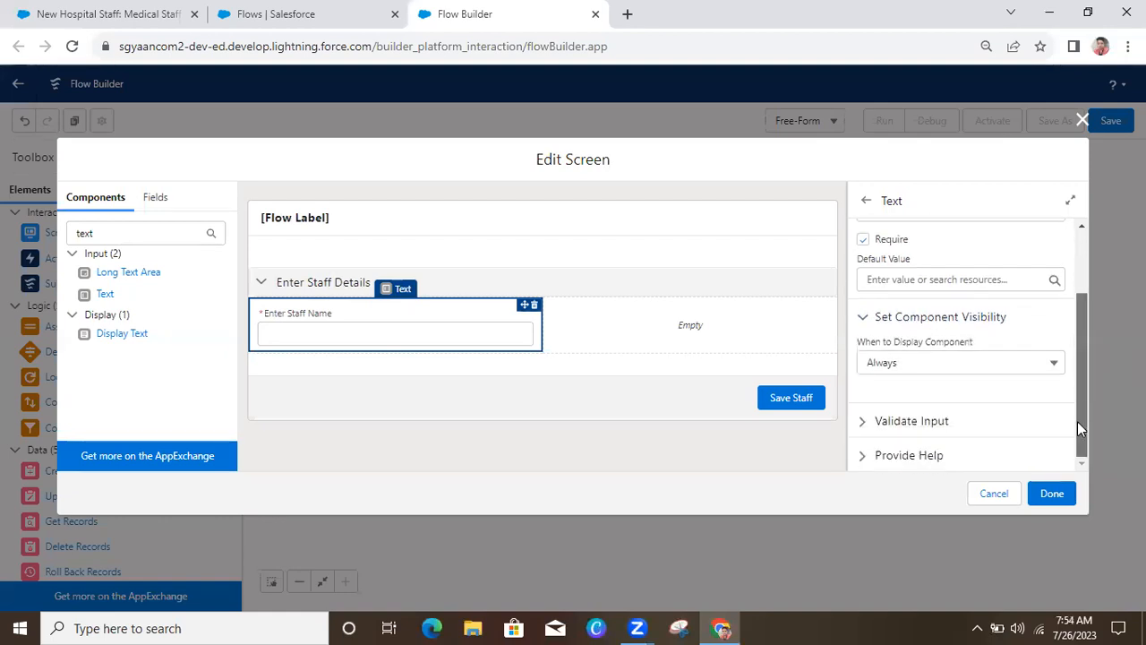
click(862, 423)
drag(1079, 272, 1081, 328)
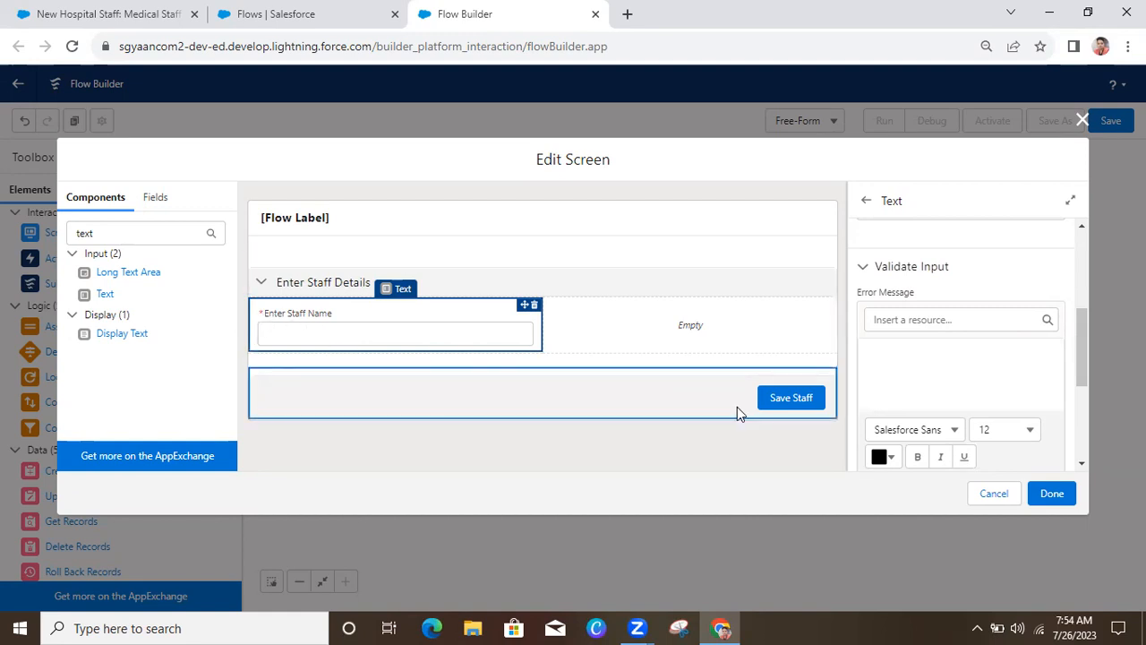
drag(1081, 334, 1077, 300)
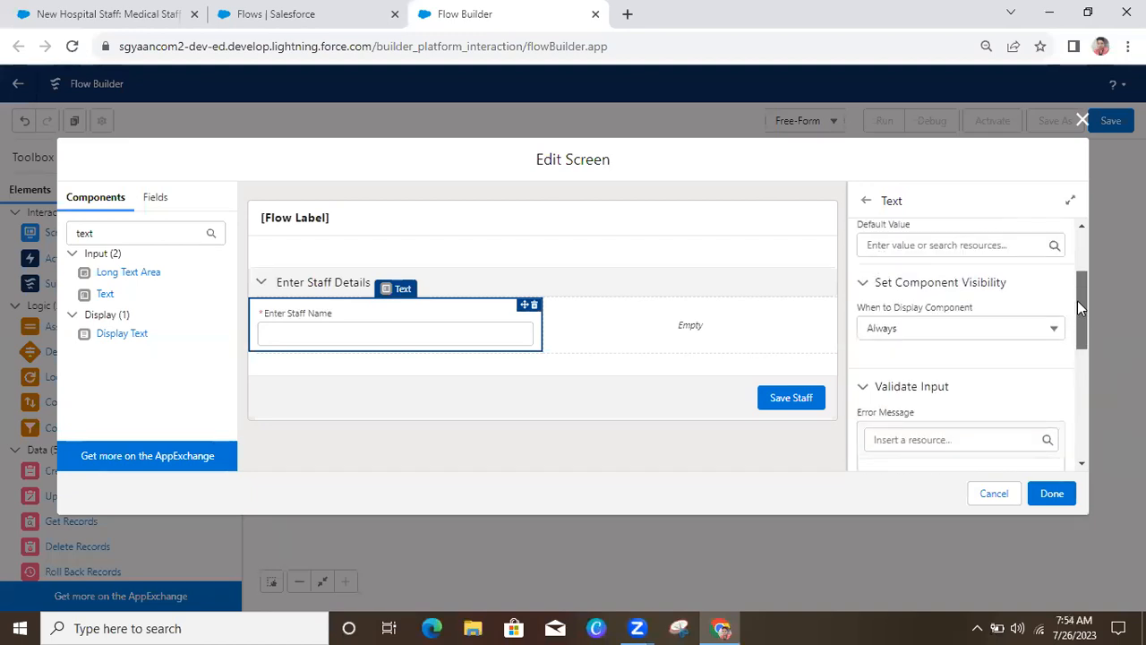
click(862, 391)
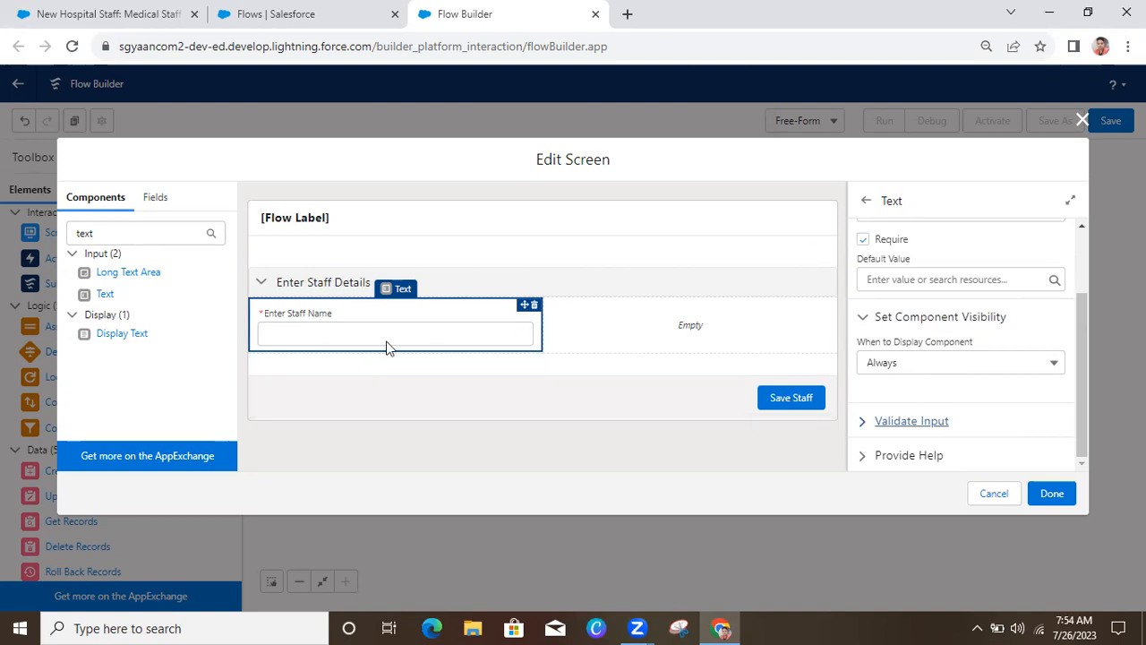
Review the remaining Staff Information and Bank Details fields on the MedicalBuddy form and return to the screen editor in Flow Builder.
click(158, 7)
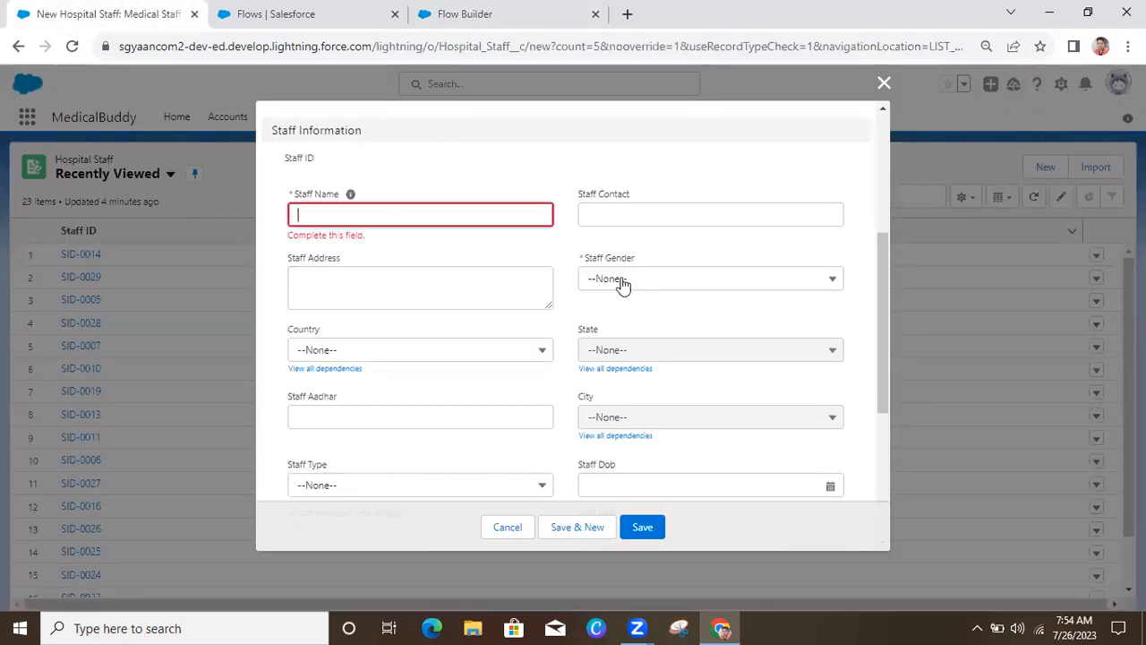
click(322, 25)
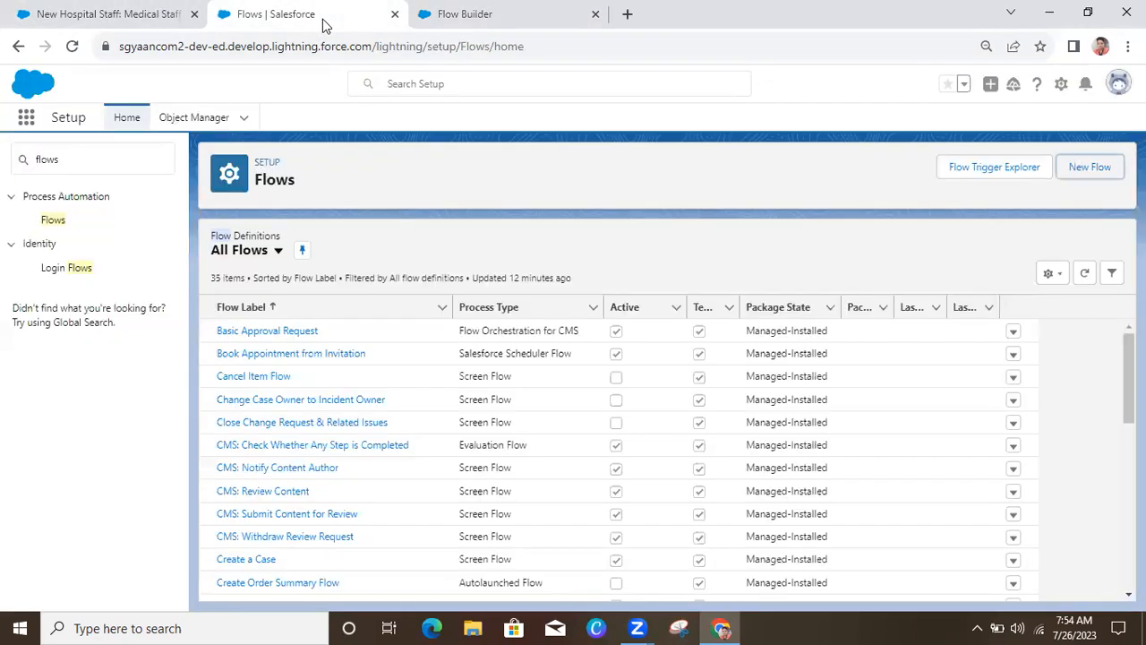
click(507, 7)
click(122, 16)
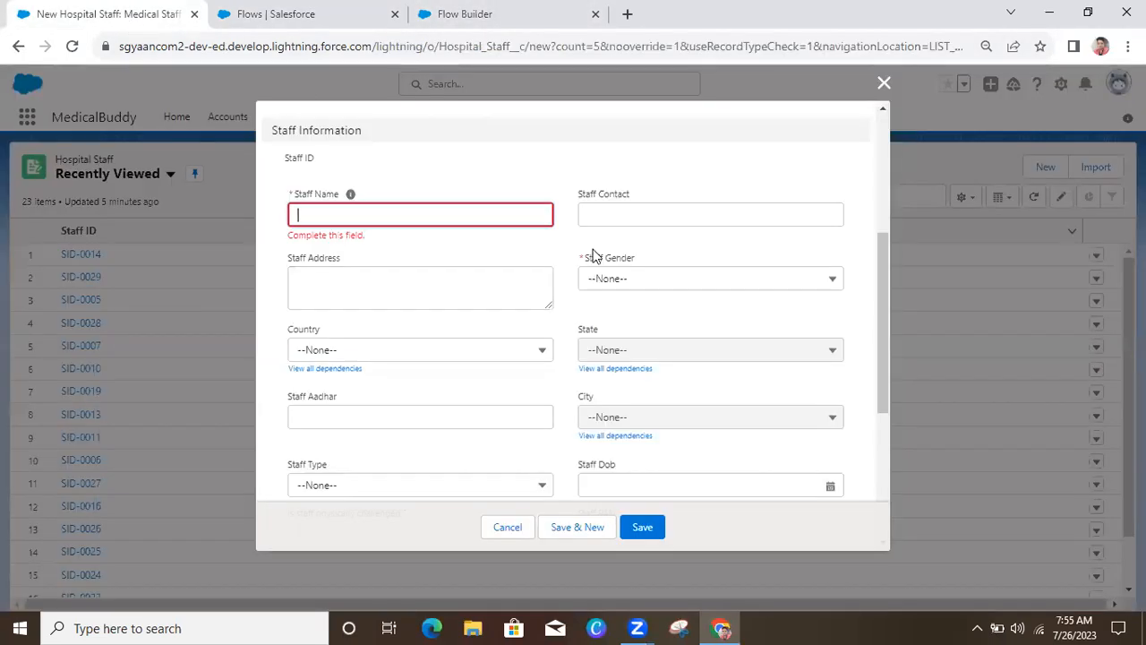
drag(890, 343, 887, 435)
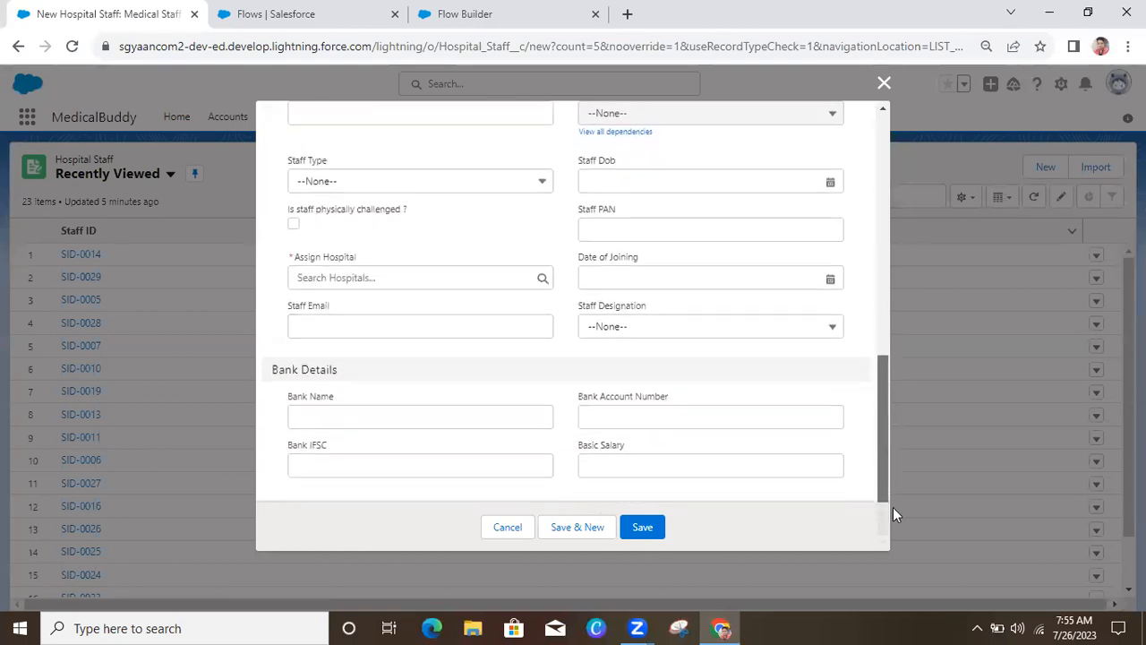
click(522, 24)
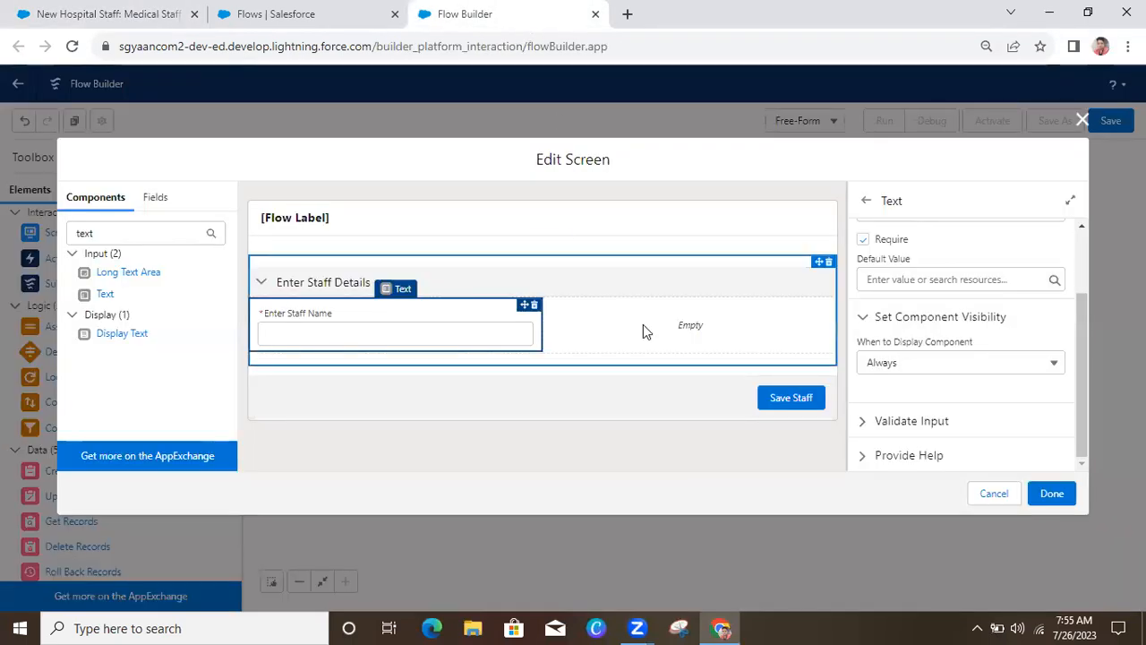
Find the Picklist component and place it in the empty second column of the Enter Staff Details section.
click(643, 326)
click(132, 226)
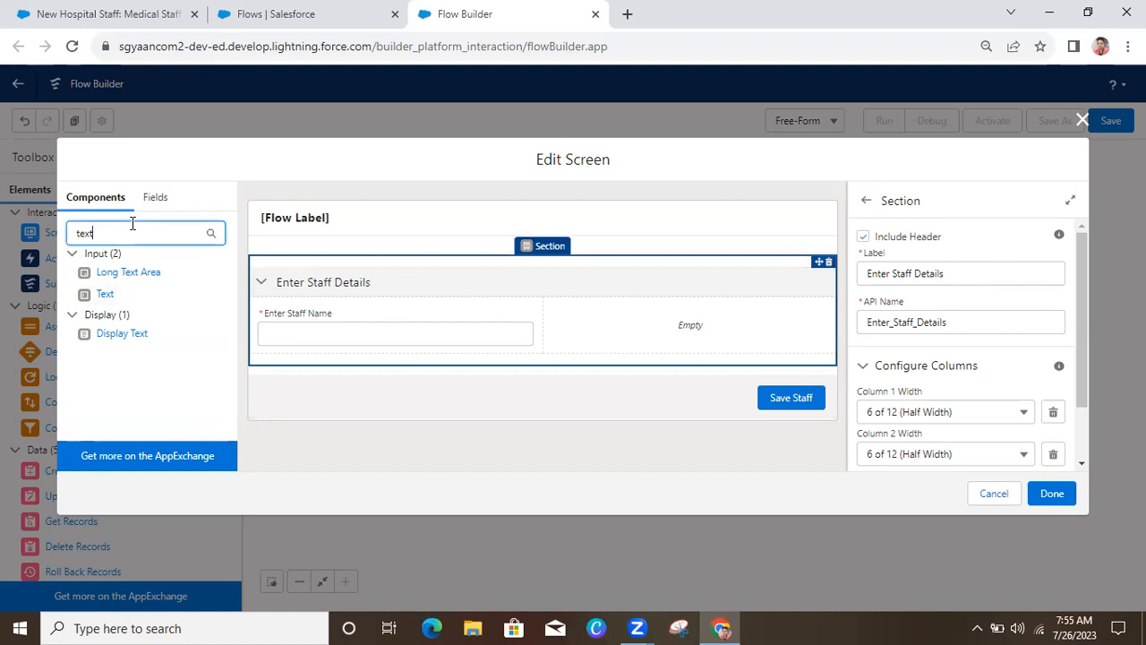
key(BackSpace)
key(BackSpace)
key(BackSpace)
key(BackSpace)
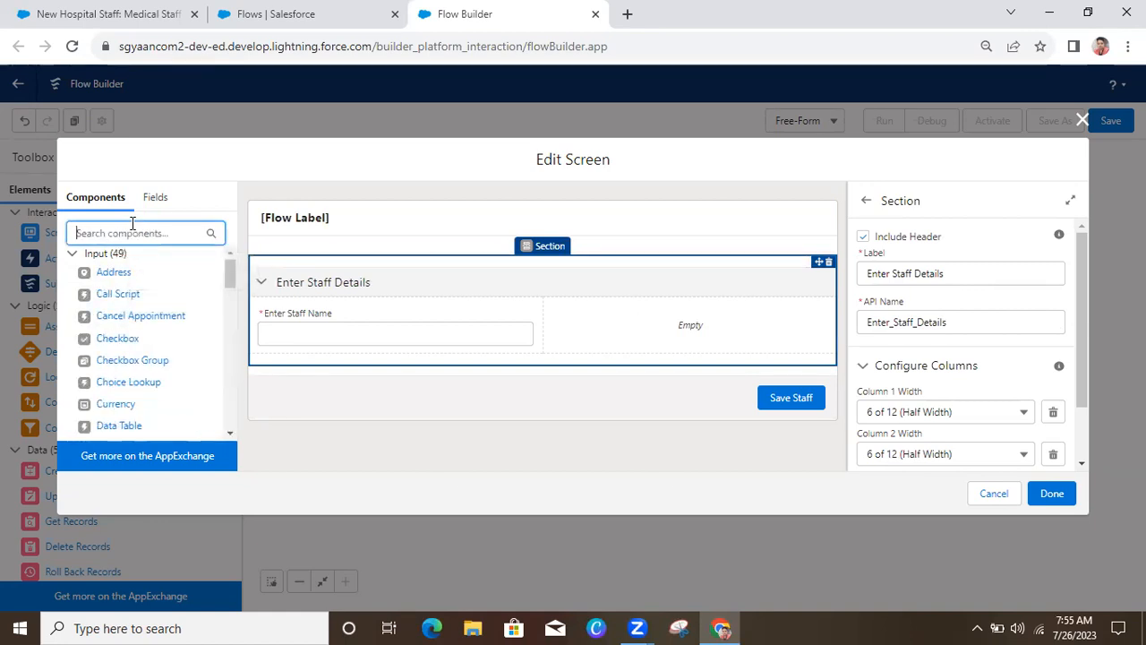
text(pickli)
drag(106, 315, 615, 333)
Label the new picklist "Enter Staff Gender" and mark it as required.
click(927, 247)
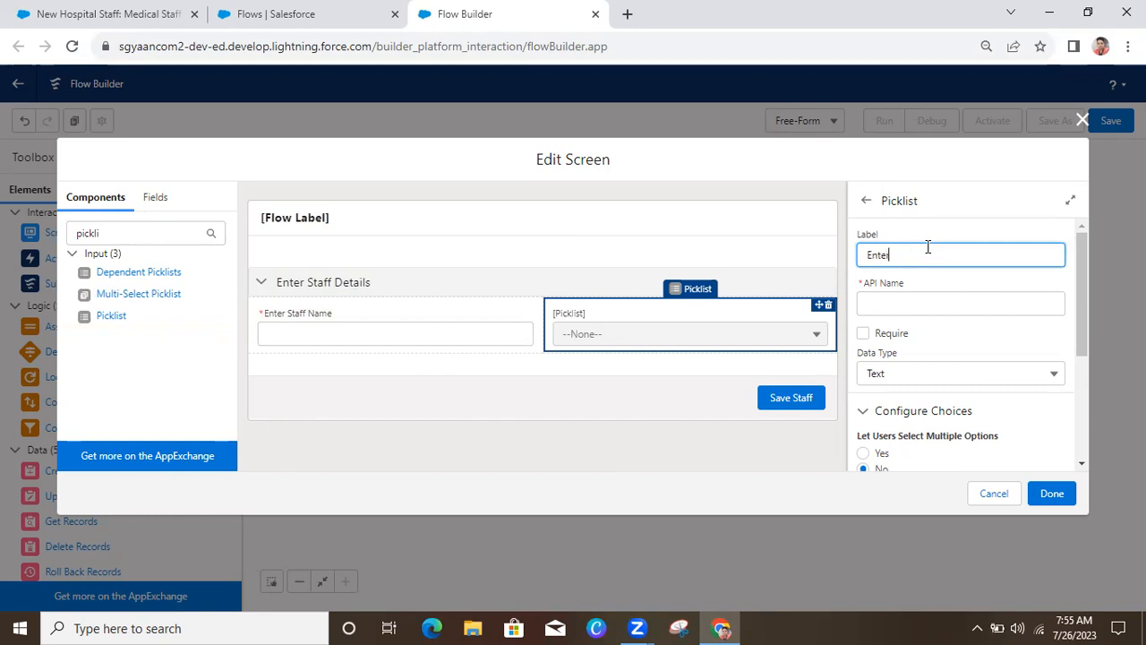
text(Enter Staff Gender)
click(169, 10)
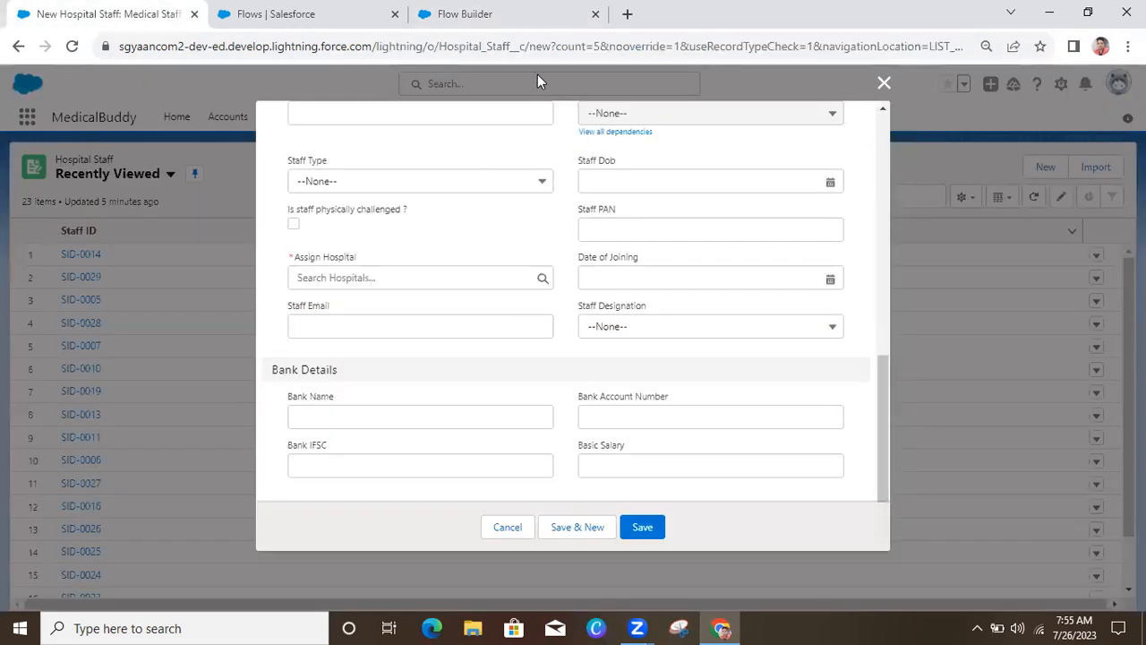
click(504, 11)
click(946, 335)
click(863, 335)
Choose Text as the gender picklist's data type and Picklist as its component type.
click(927, 384)
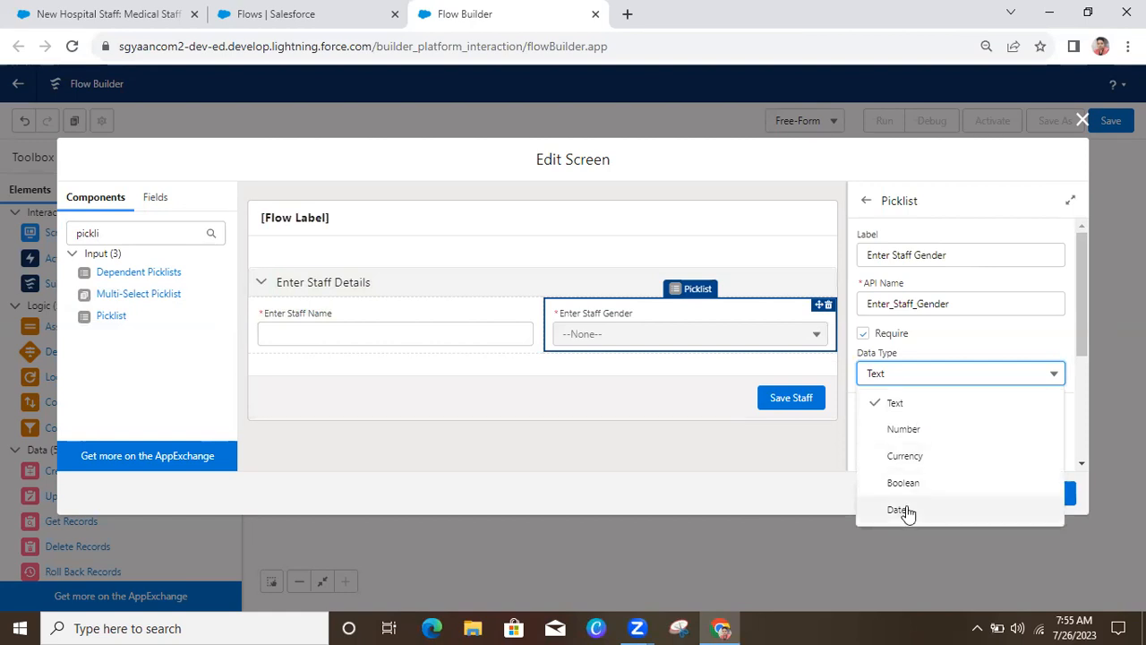
click(909, 407)
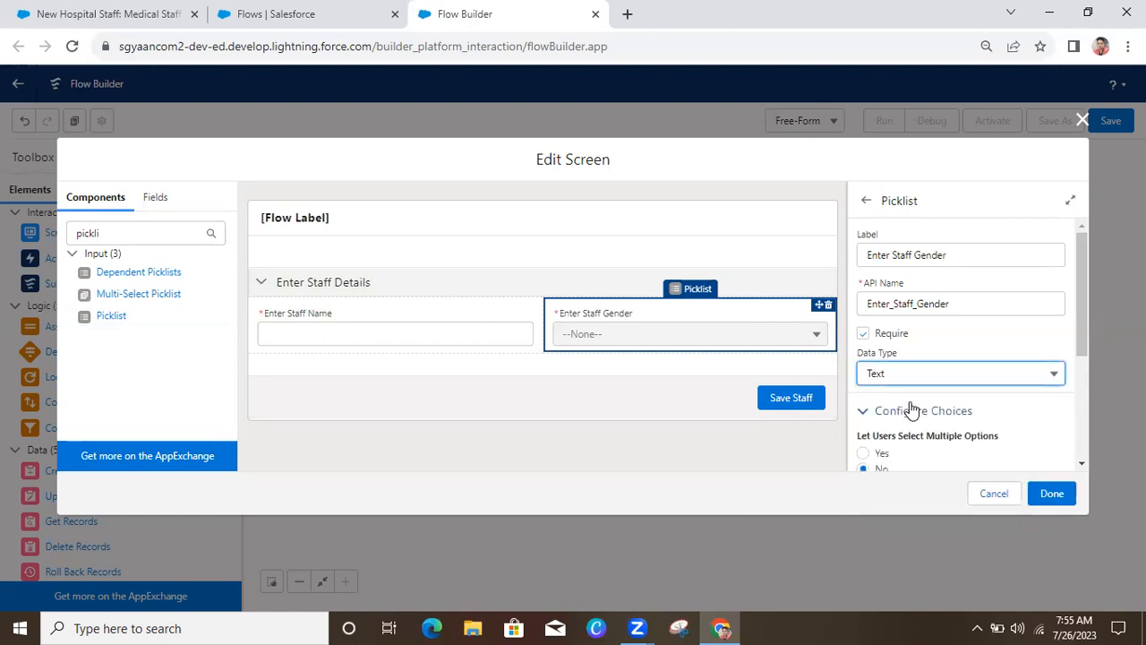
drag(1079, 332, 1081, 428)
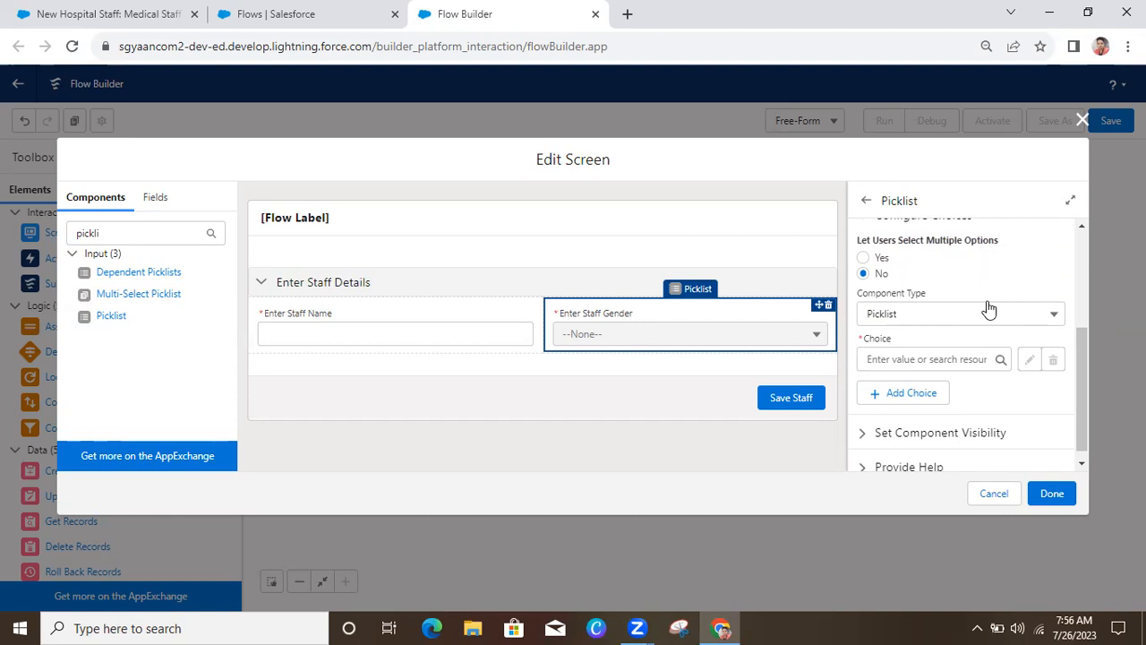
click(924, 320)
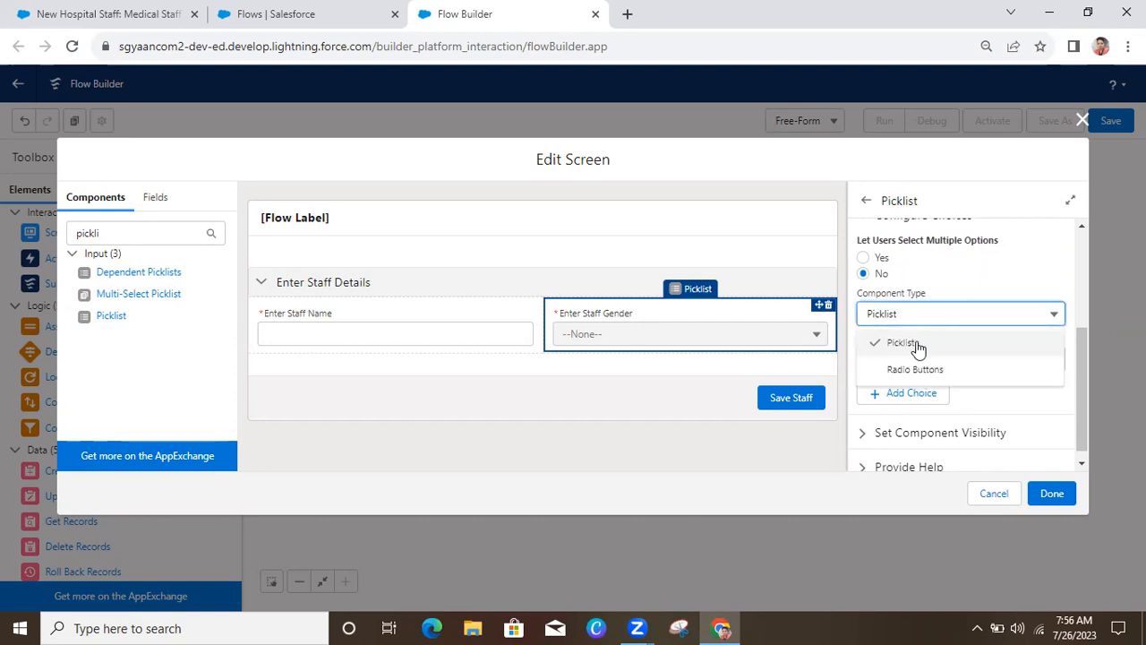
click(918, 345)
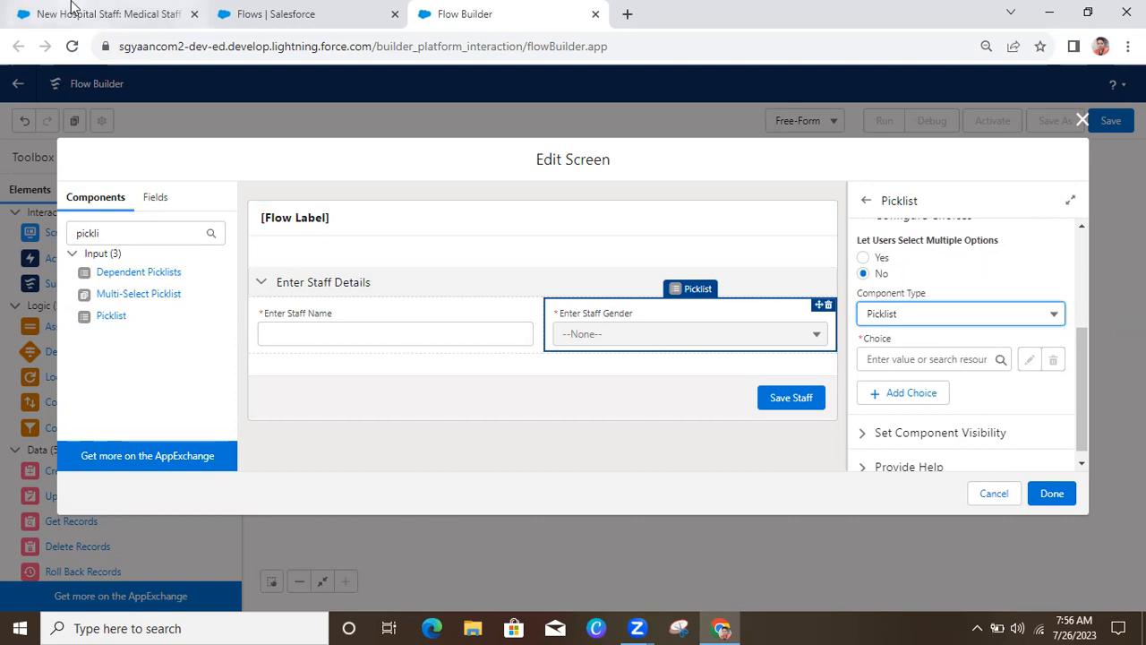
Check the Staff Gender options on the MedicalBuddy form and return to the picklist settings in Flow Builder.
click(146, 13)
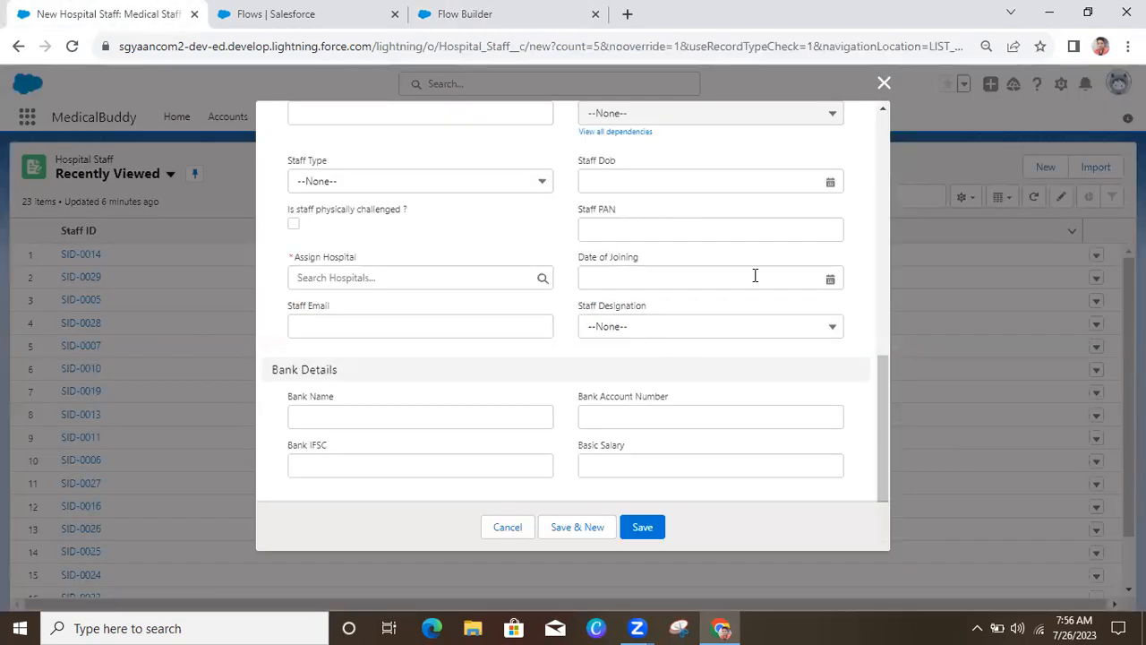
scroll(873, 358, up, 3)
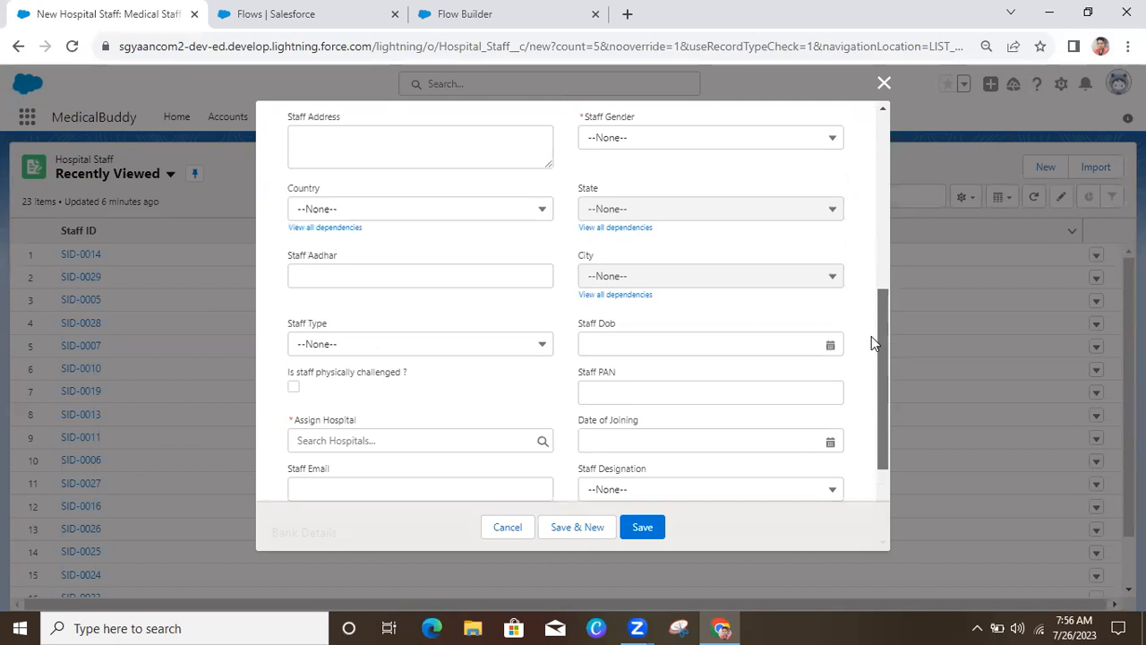
scroll(866, 307, up, 1)
click(788, 295)
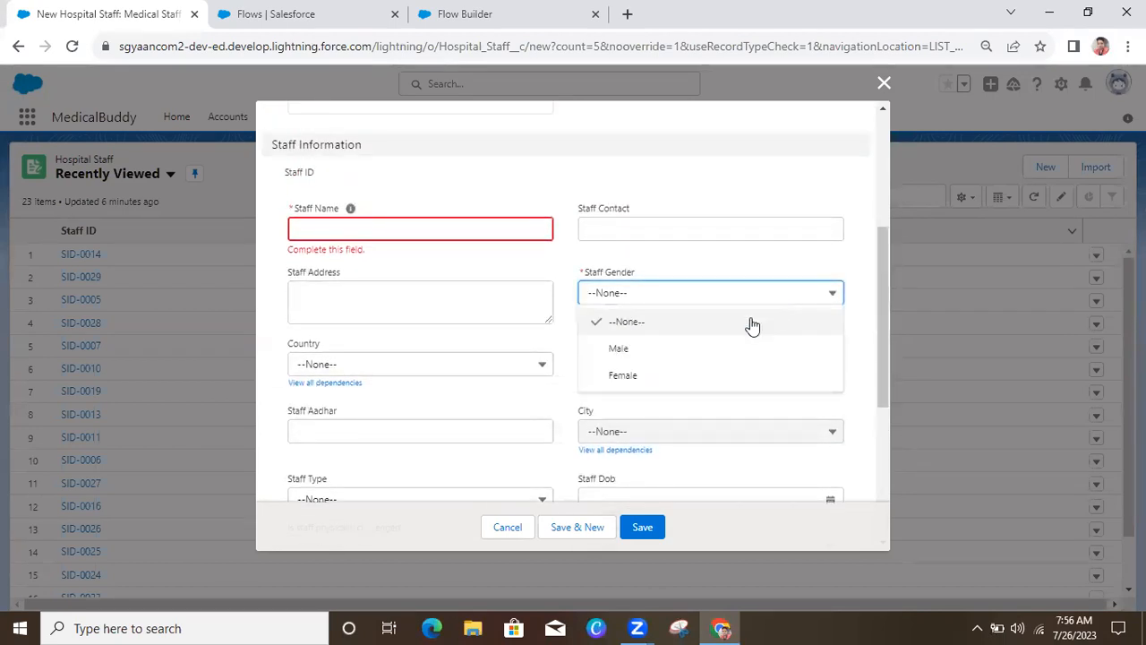
click(309, 14)
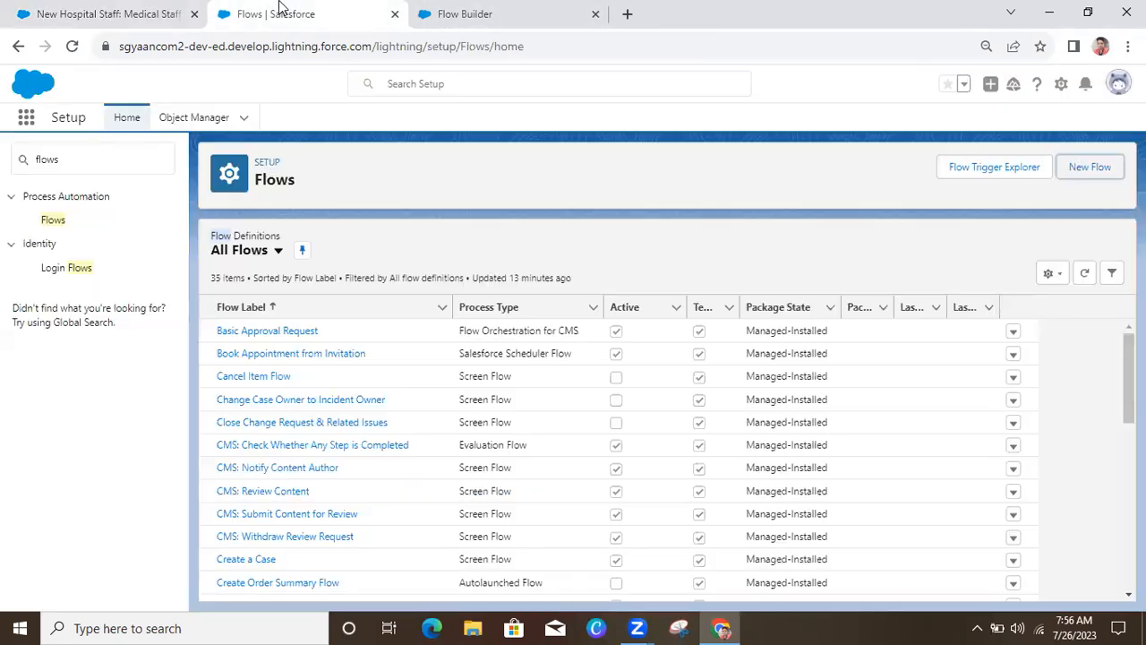
click(500, 11)
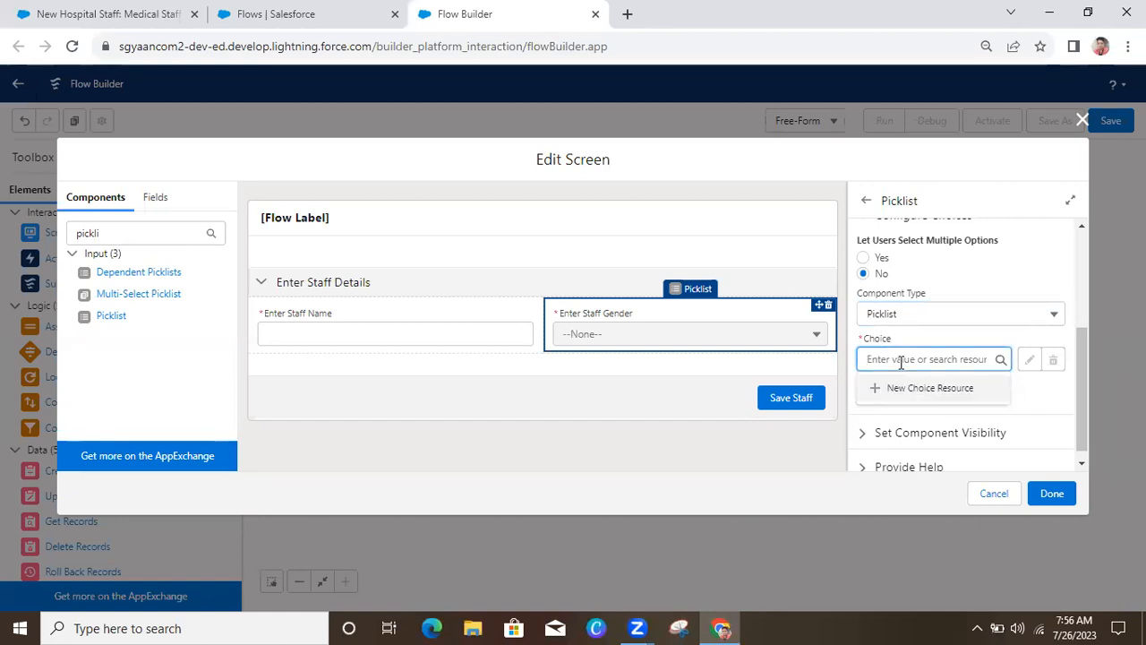
Start a new choice resource of type Picklist Choice Set with the API name GenderPicklistChoiceSet.
click(917, 398)
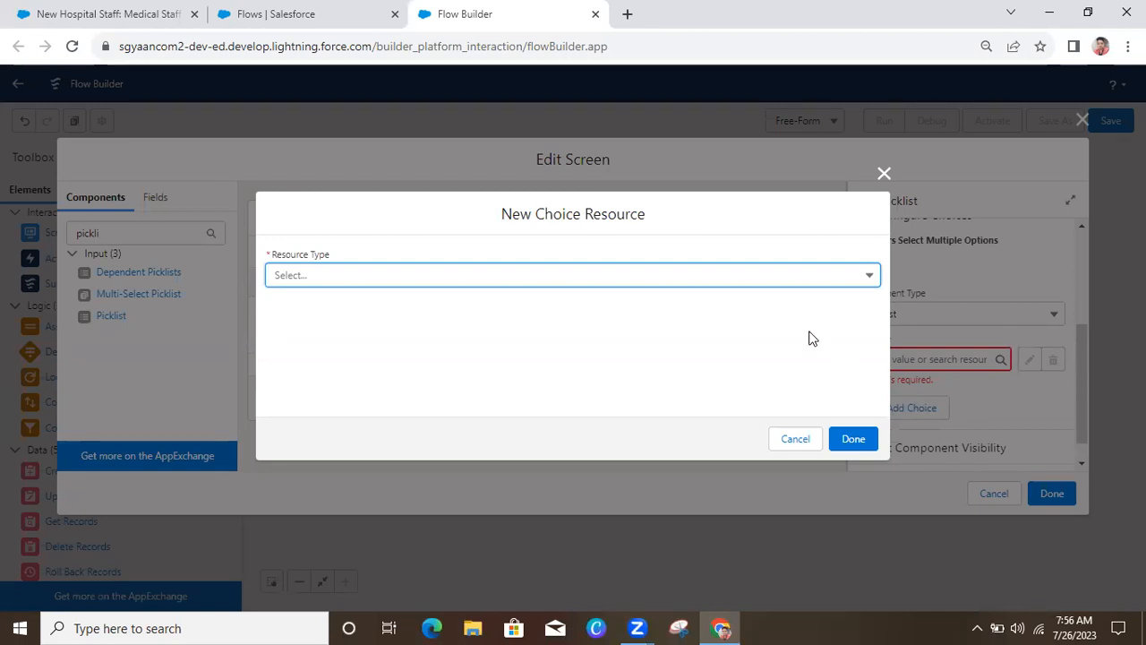
click(749, 288)
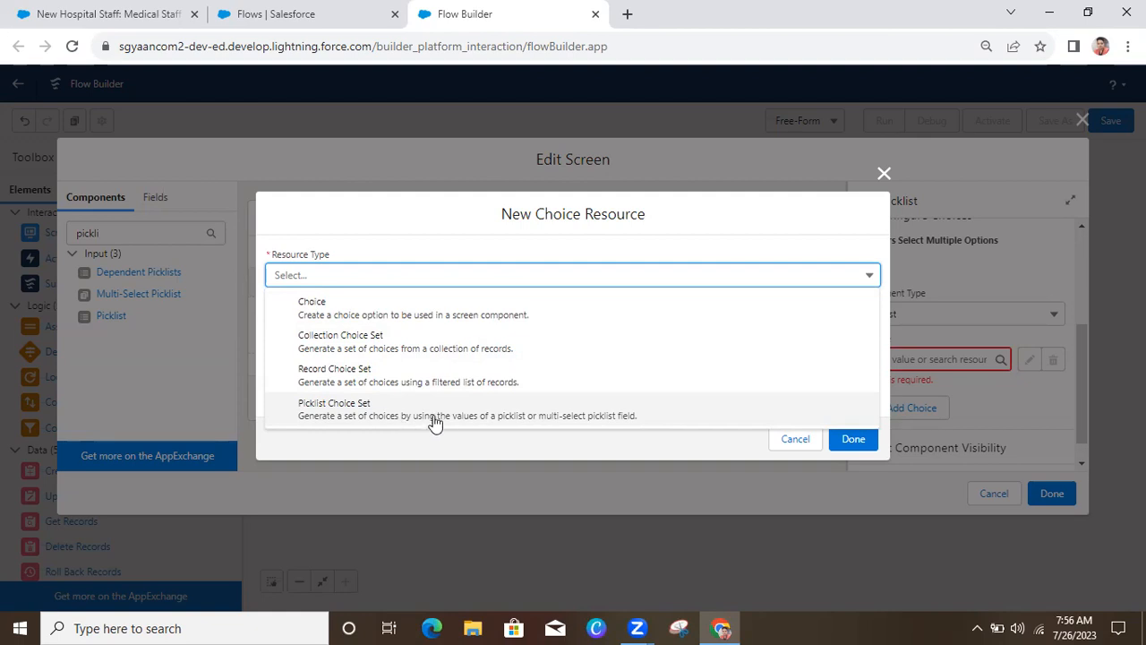
click(524, 414)
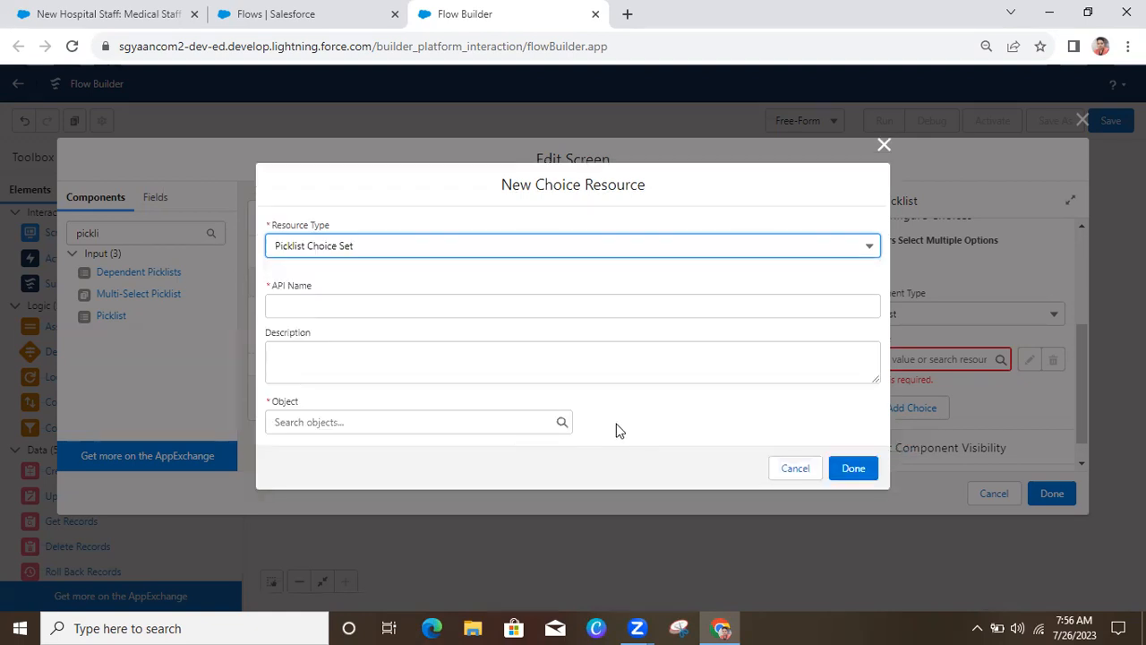
click(556, 305)
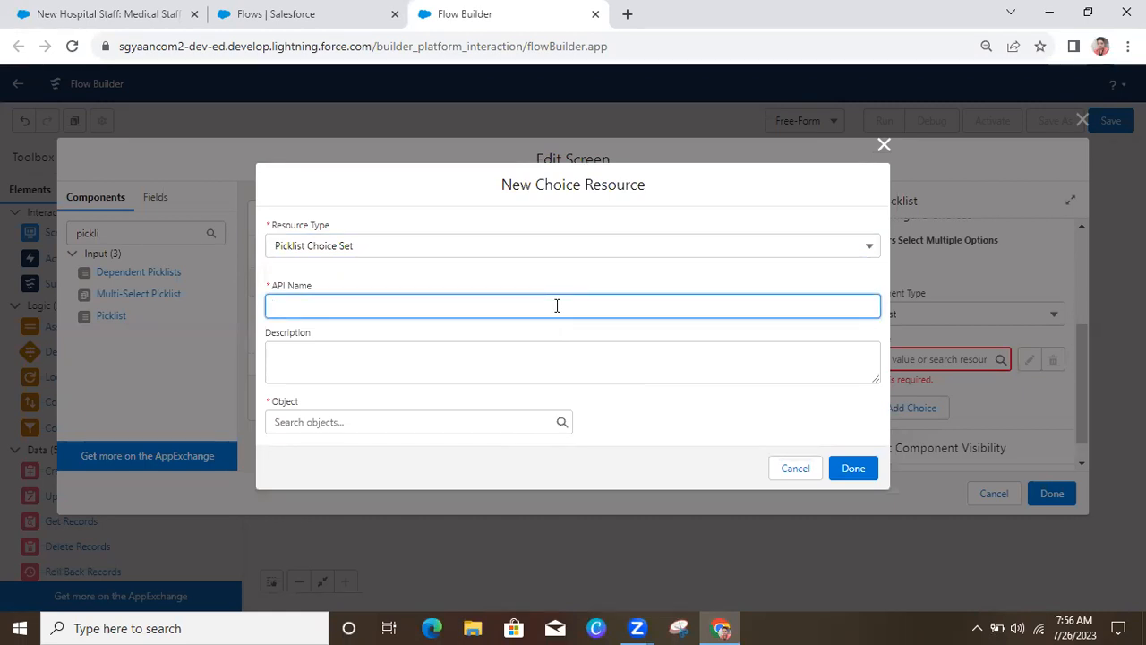
text(Gender Picklist choice set)
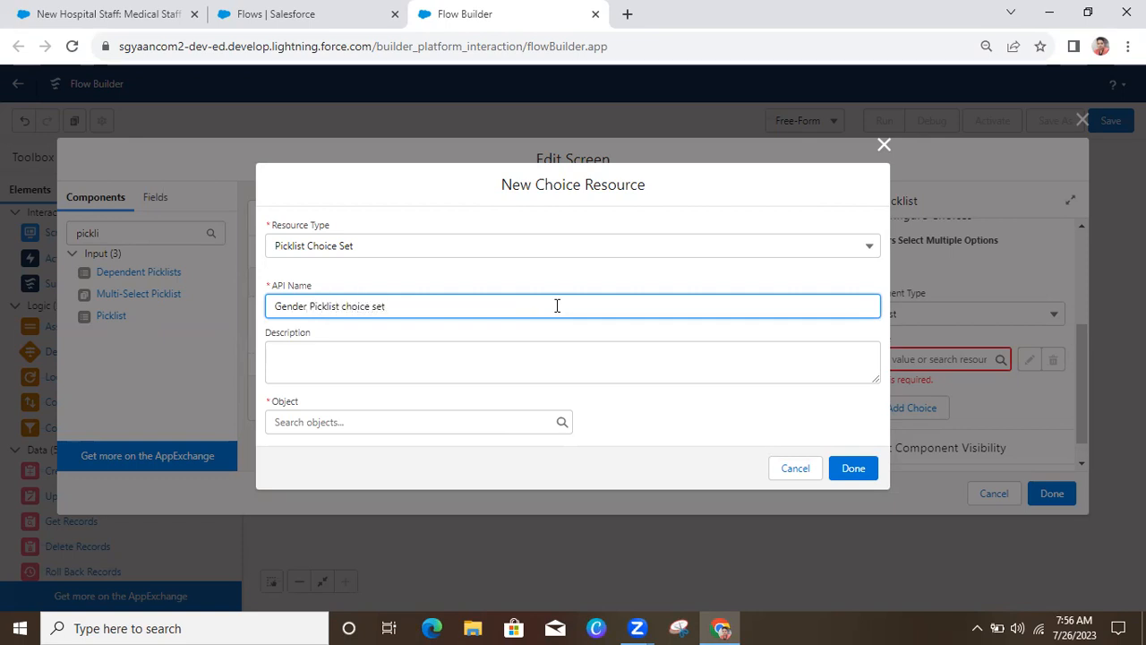
key(BackSpace)
text(C)
click(541, 336)
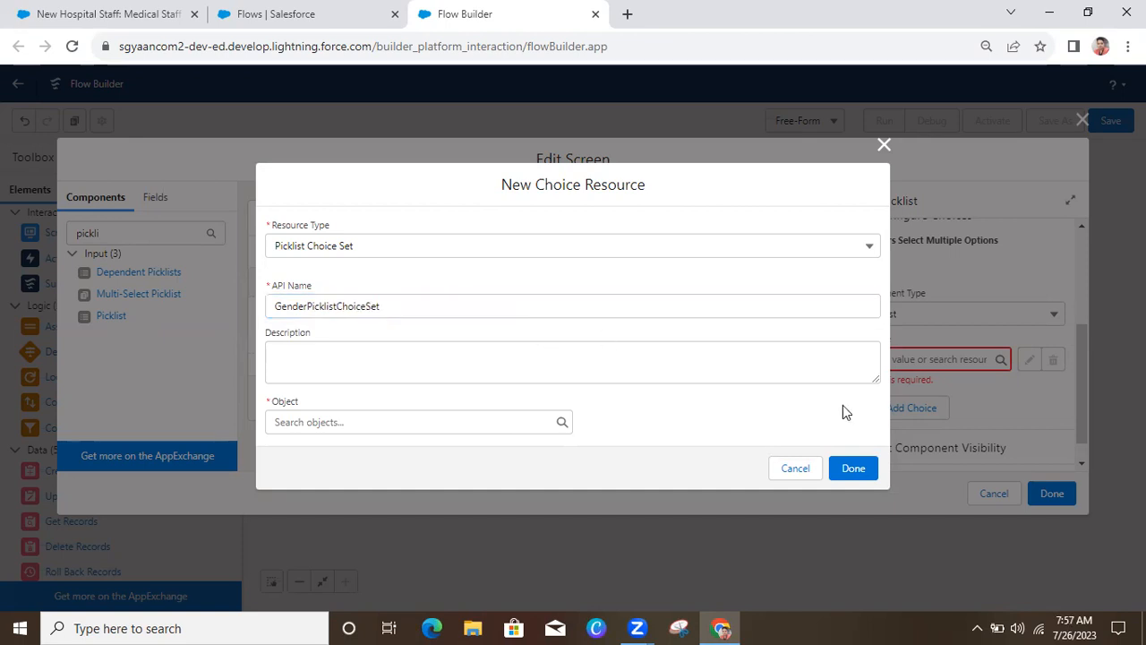
Set the choice set's object to Hospital Staff.
click(441, 425)
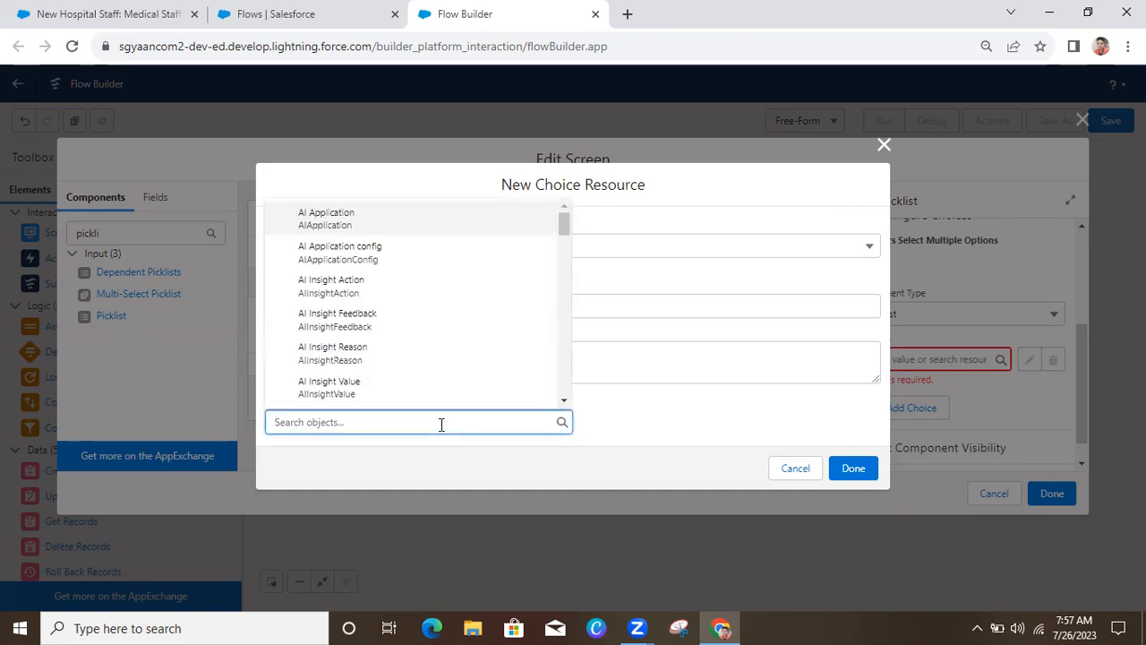
text(hospita)
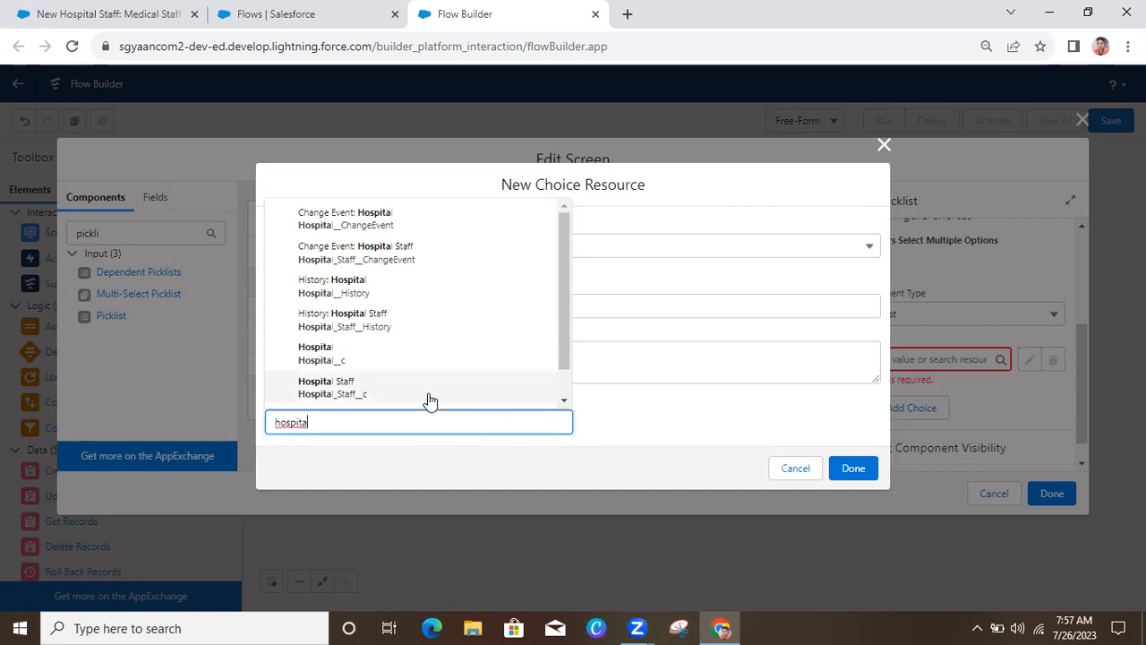
click(428, 393)
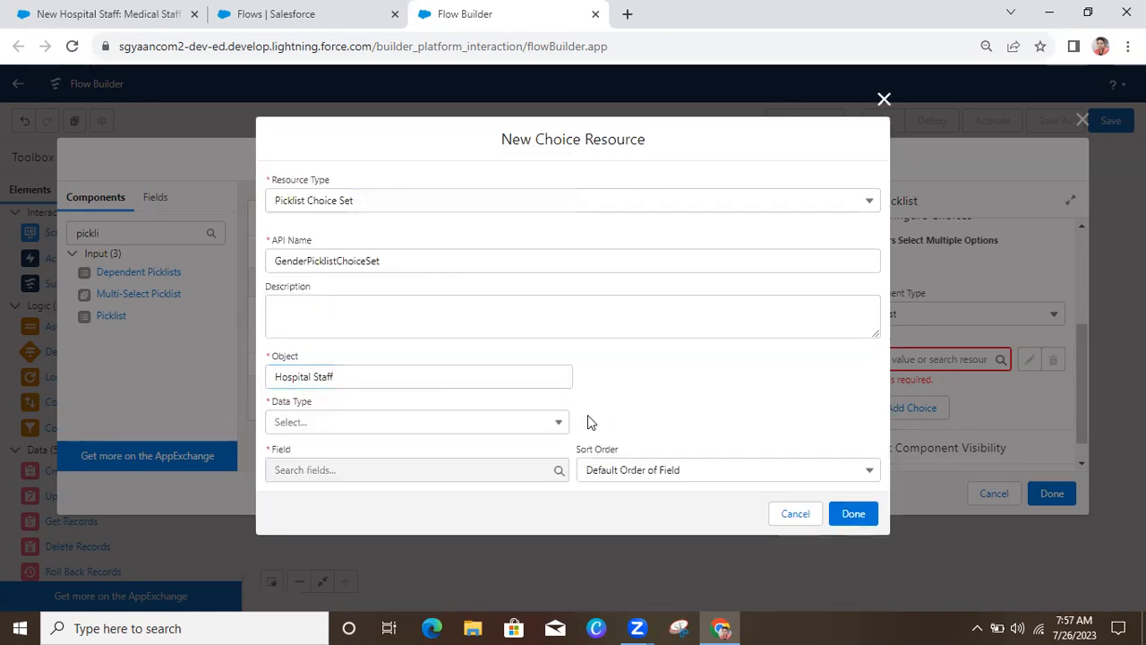
Set the choice set's data type to Picklist and field to Staff_Gender__c in the field's default order, and finish the choice resource.
click(467, 428)
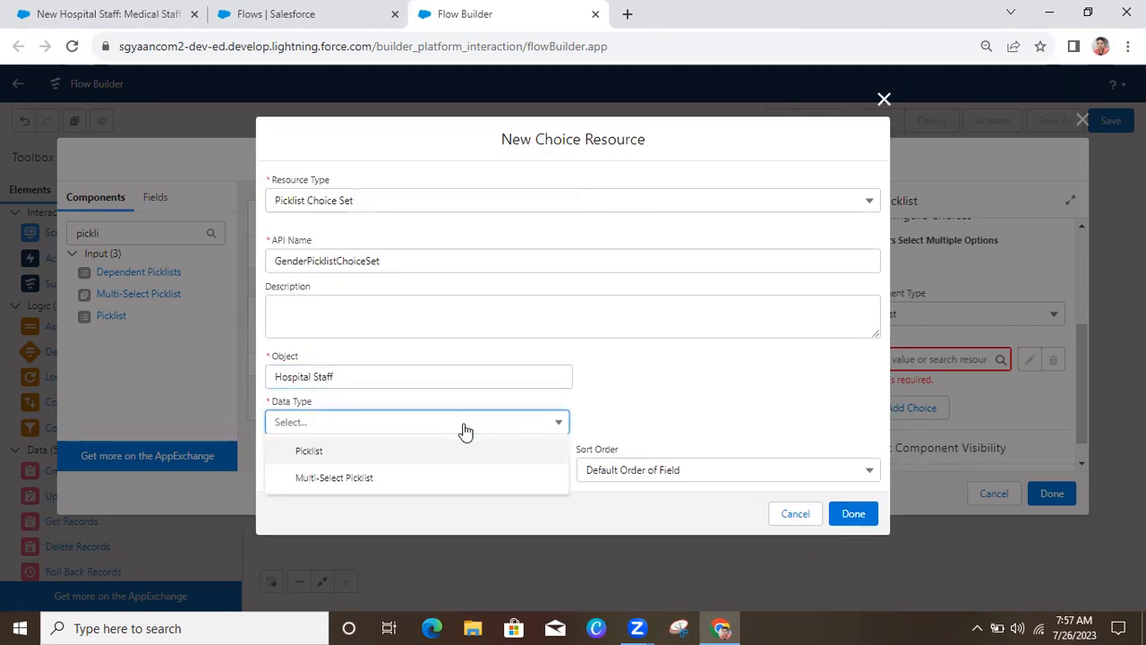
key(Return)
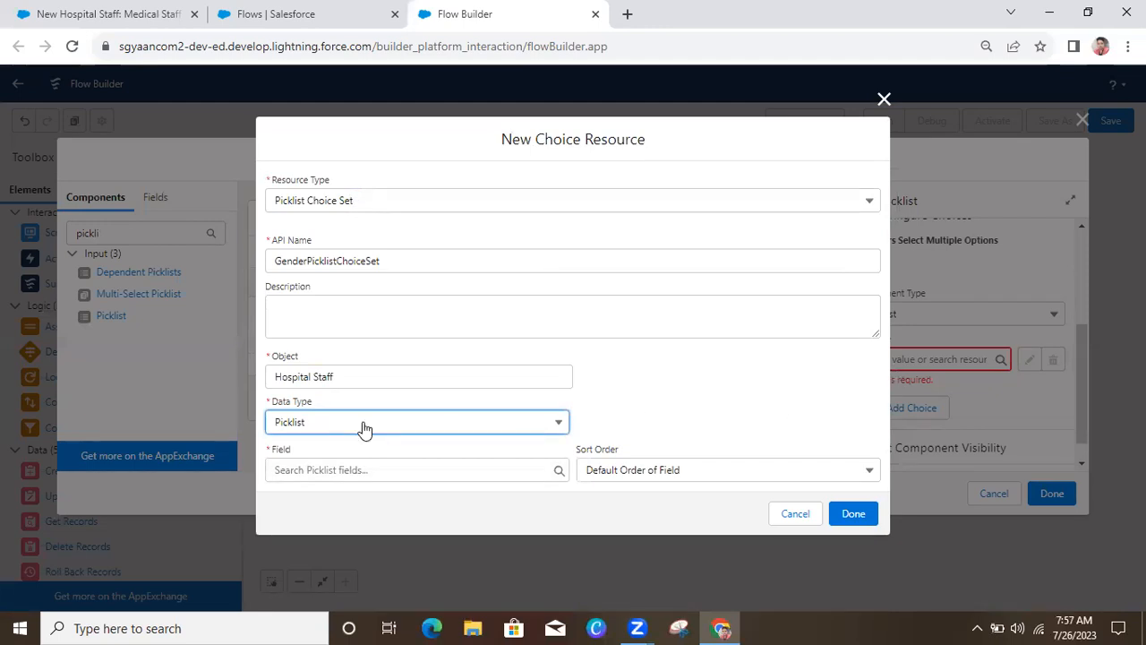
key(Tab)
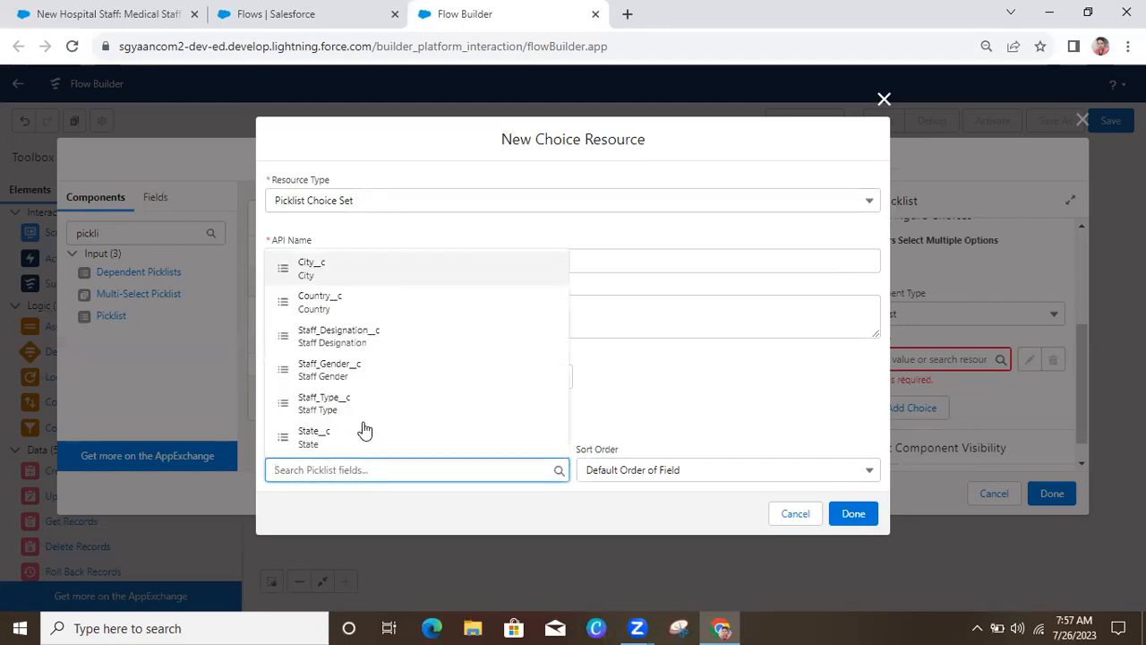
click(309, 372)
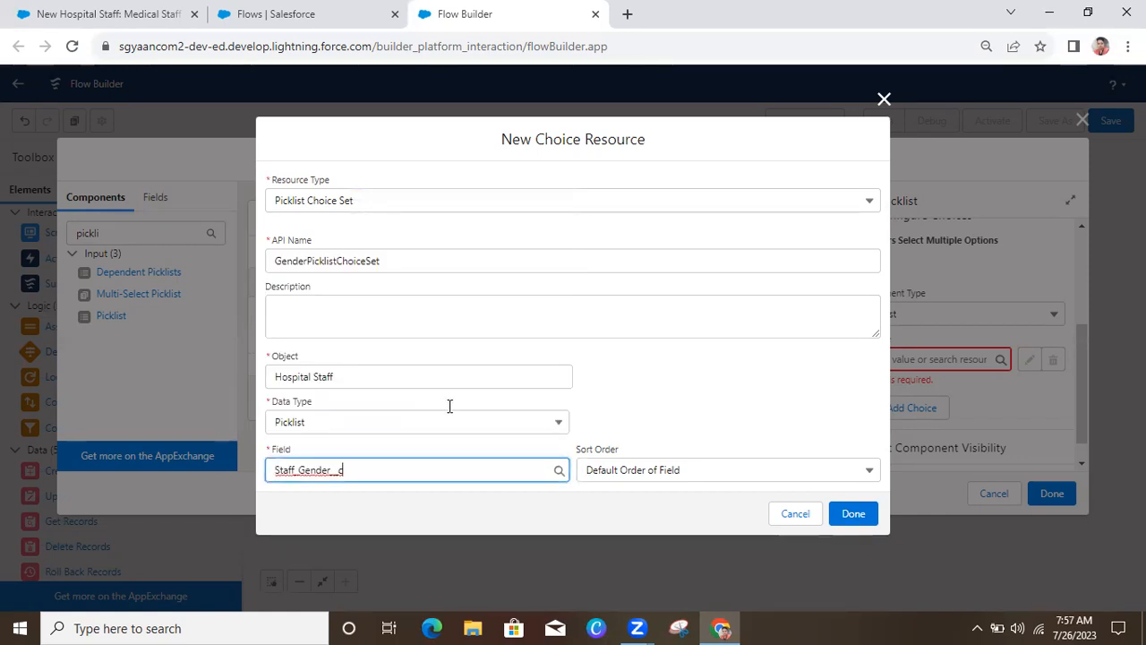
key(Tab)
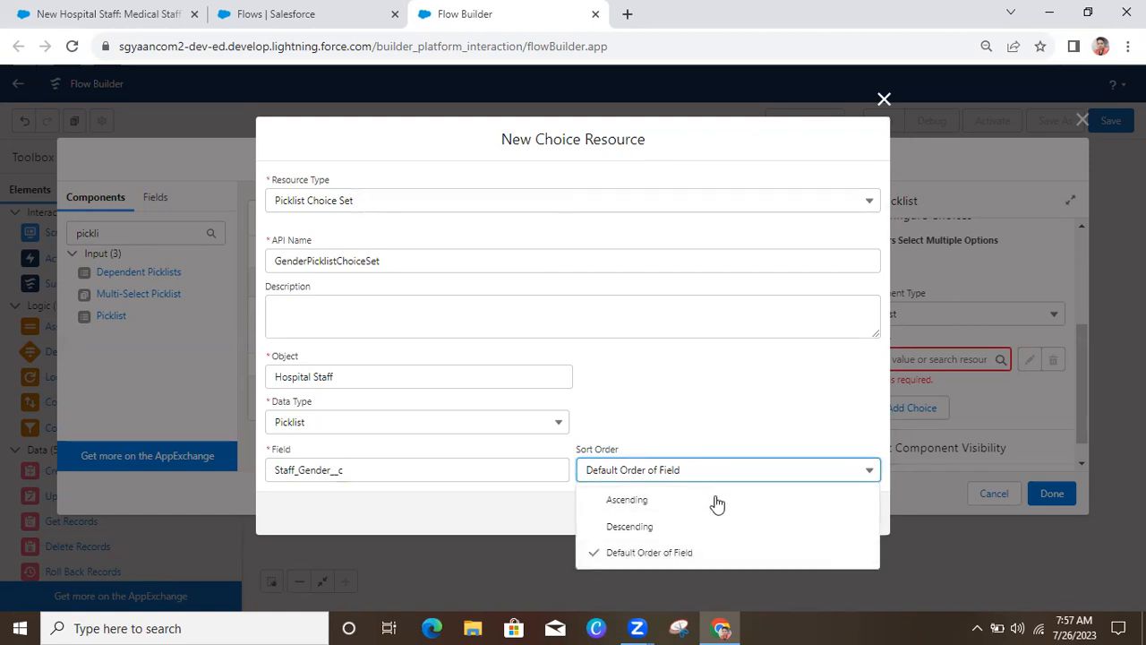
click(750, 381)
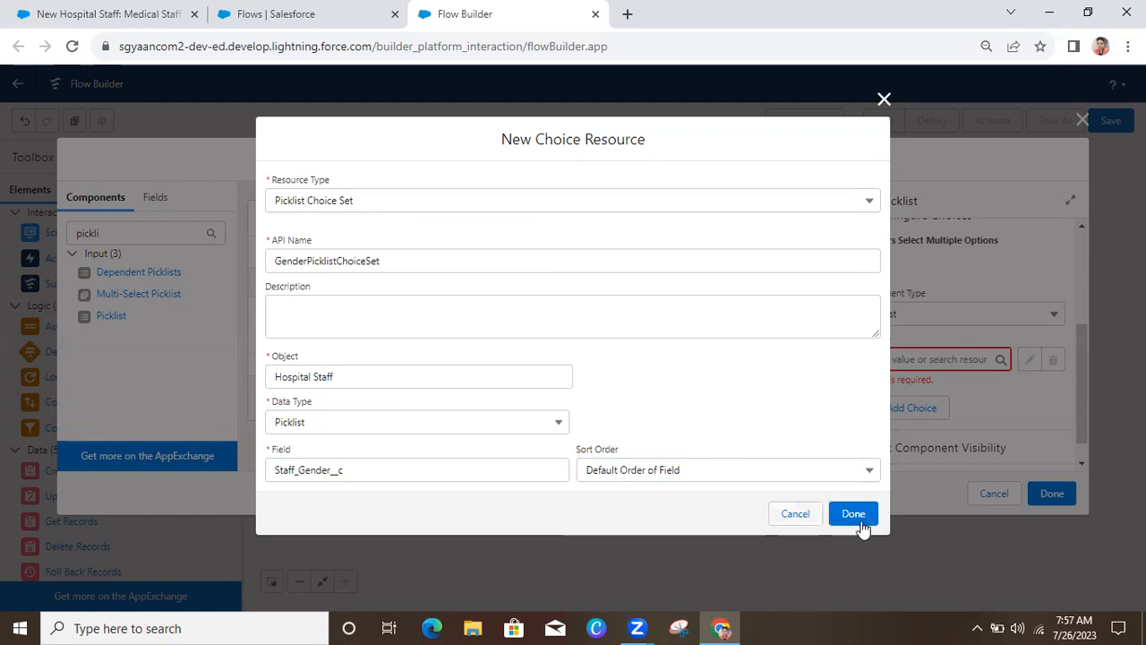
click(862, 519)
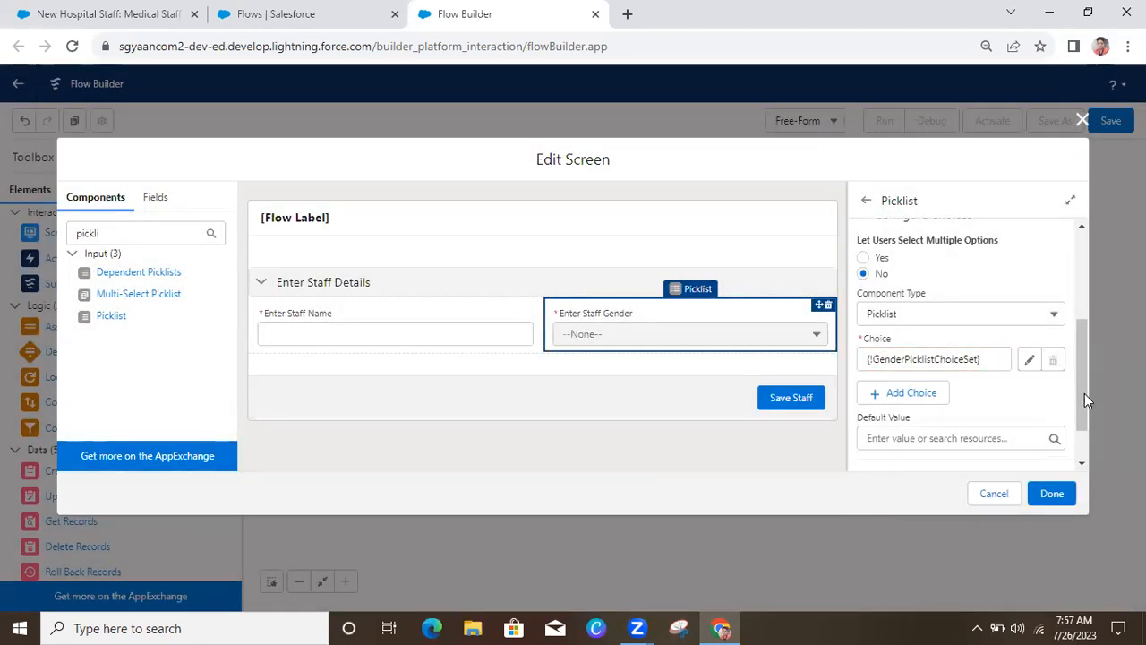
drag(1084, 394, 1085, 430)
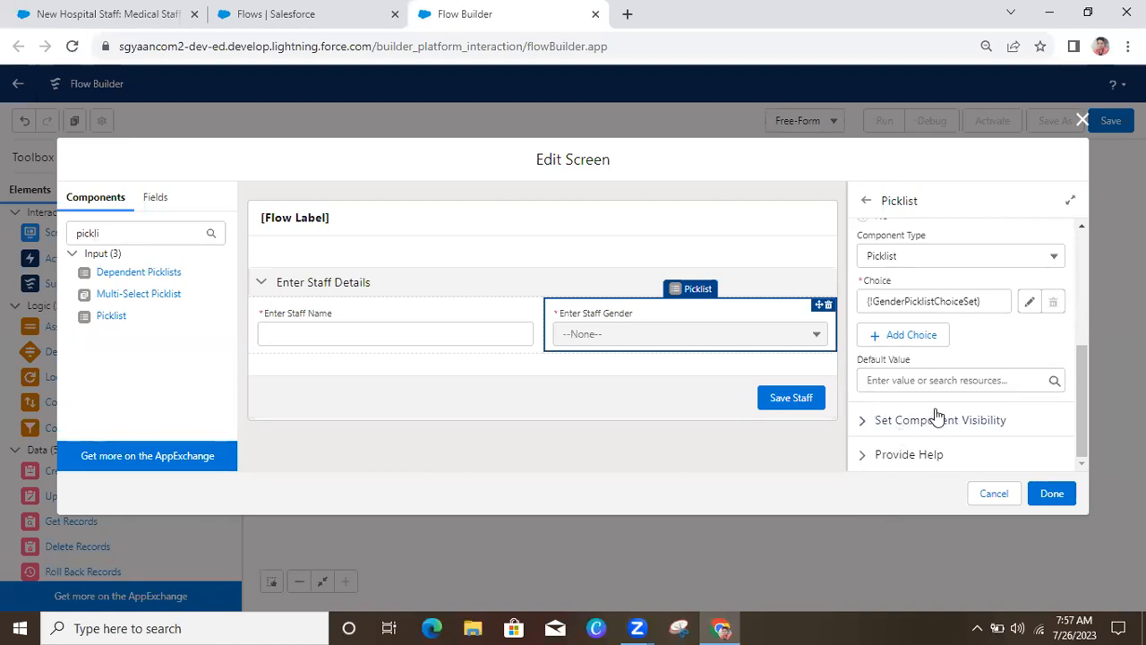
click(470, 468)
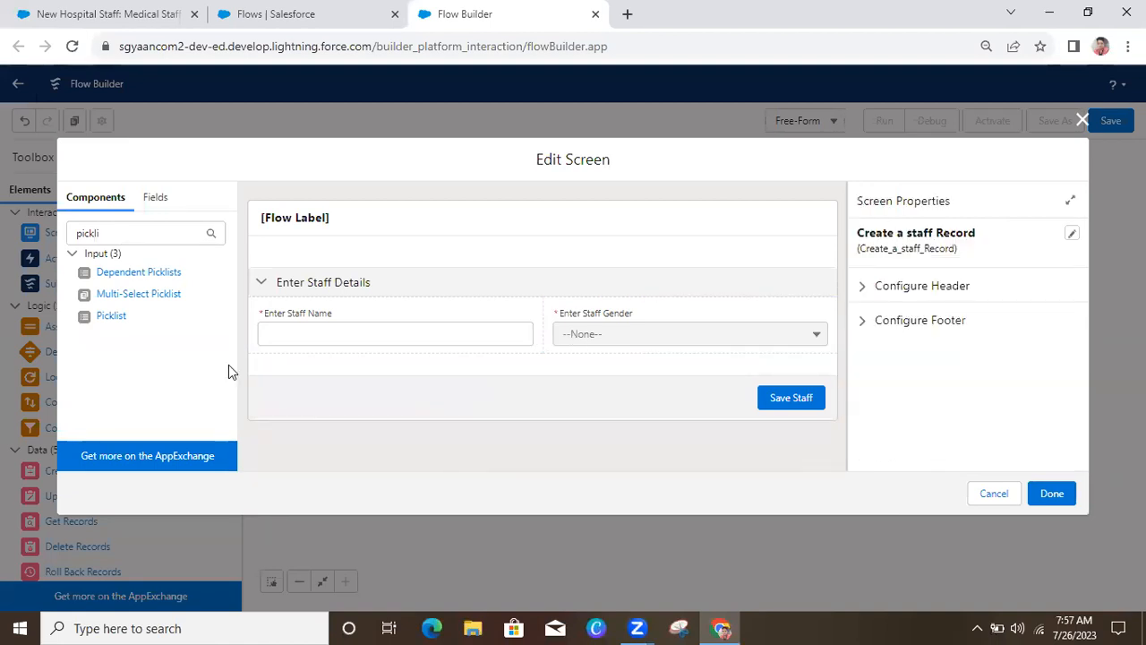
Check the remaining staff fields on the New Hospital Staff form and return to the screen editor in Flow Builder.
click(107, 16)
drag(878, 319, 887, 435)
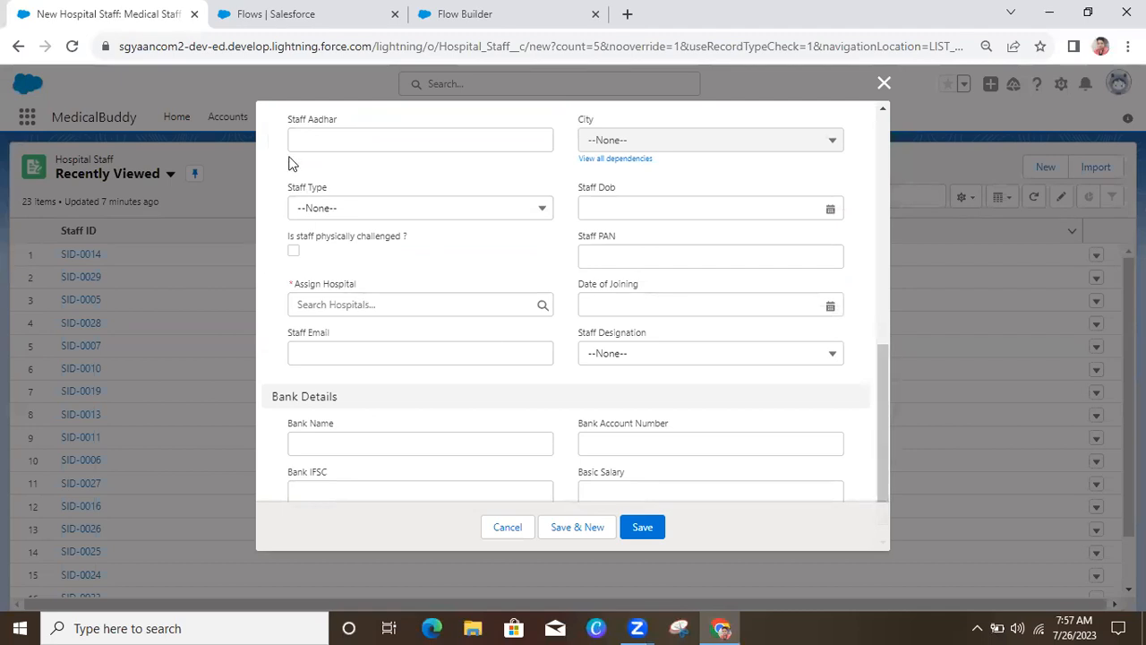
click(470, 20)
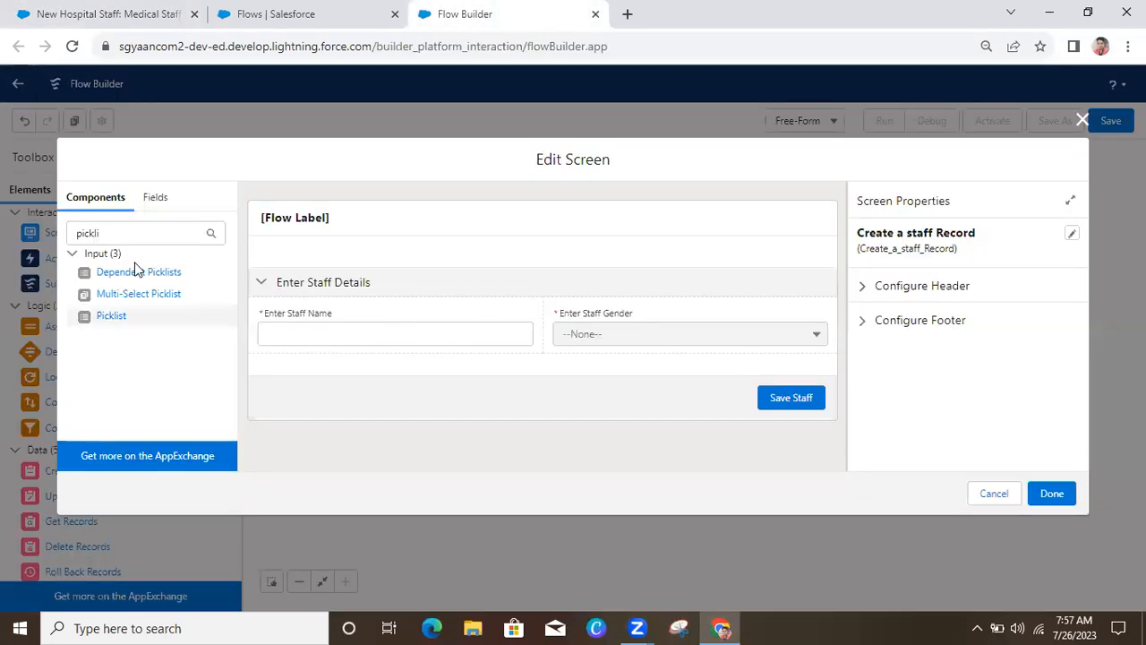
click(132, 231)
key(BackSpace)
key(BackSpace)
key(BackSpace)
key(BackSpace)
key(BackSpace)
key(BackSpace)
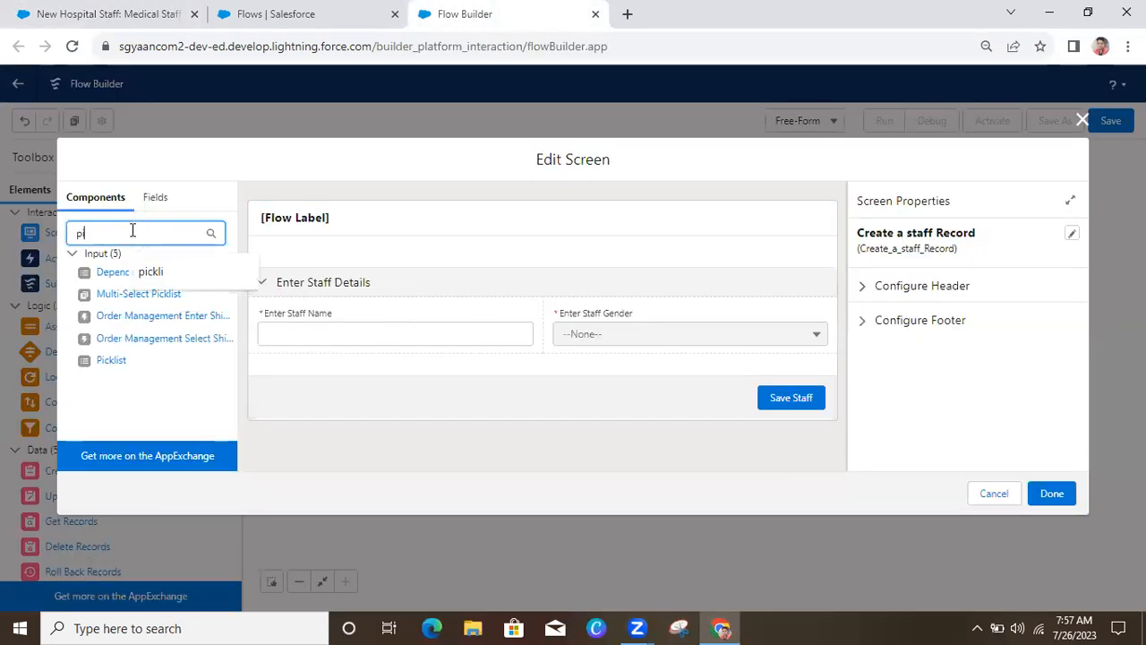
text(loo)
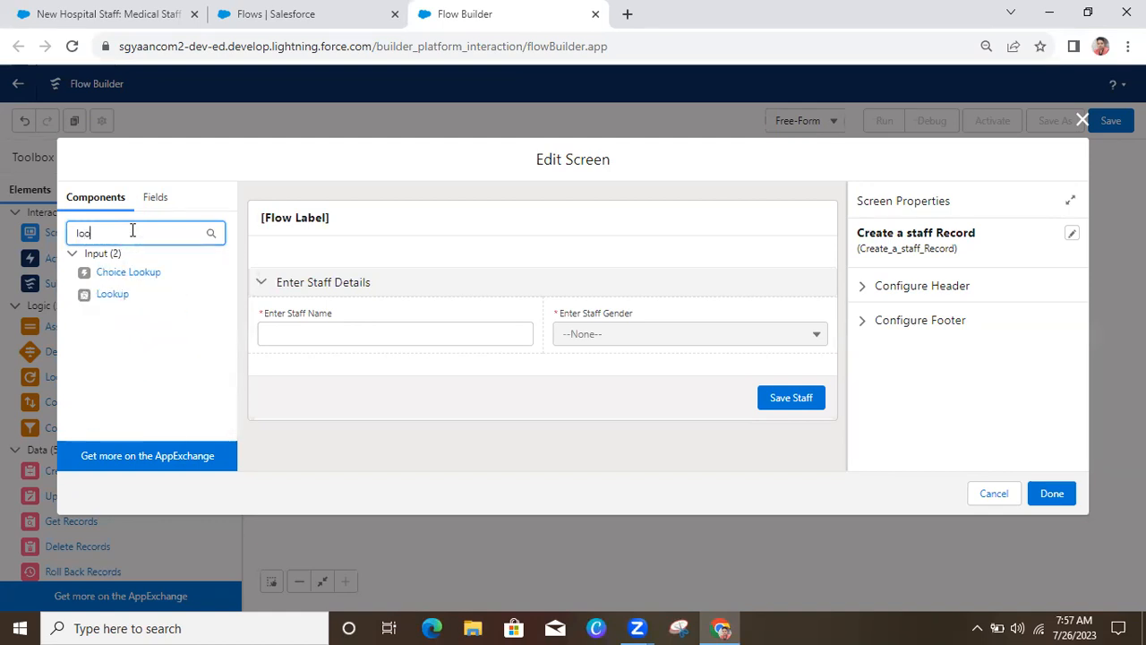
click(107, 302)
drag(107, 303, 296, 362)
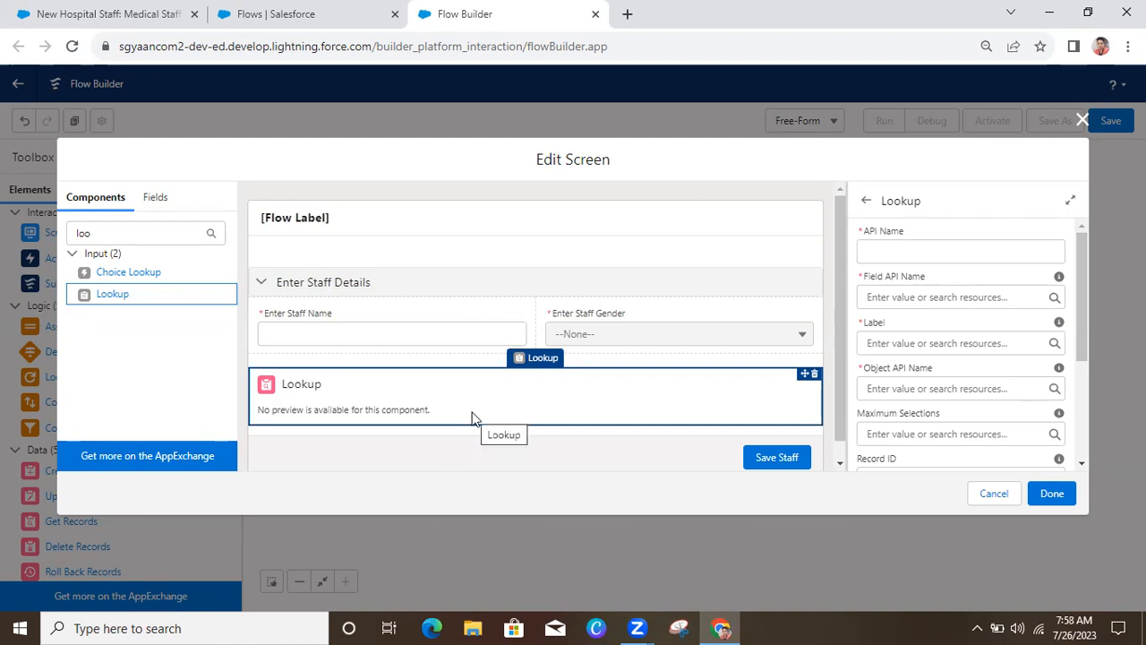
click(814, 374)
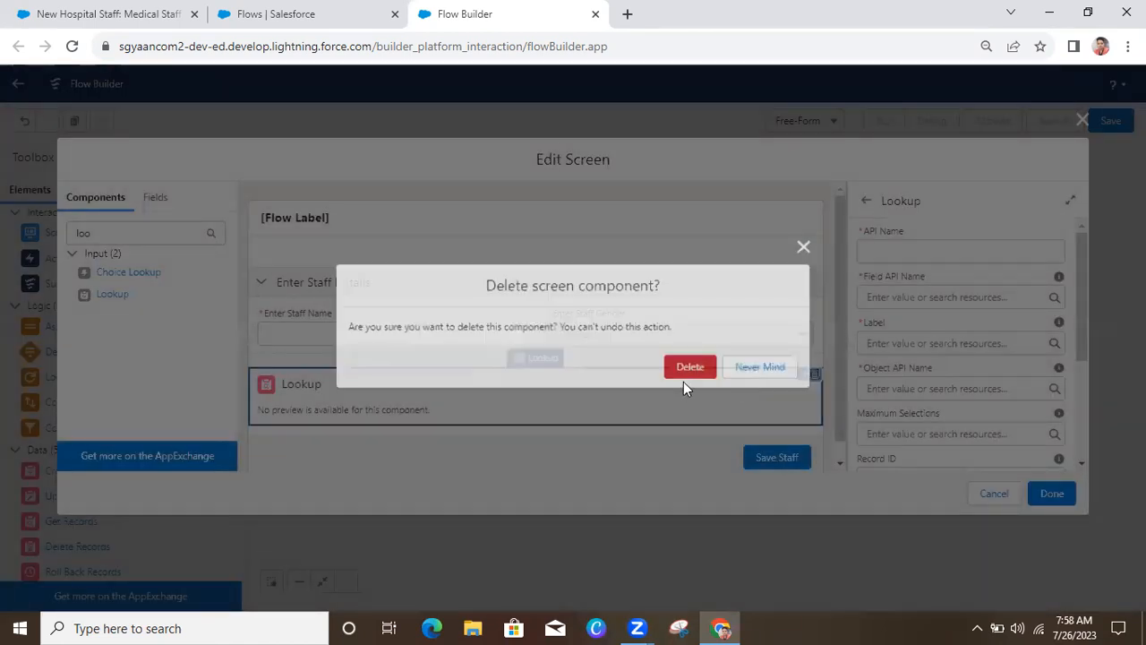
click(690, 376)
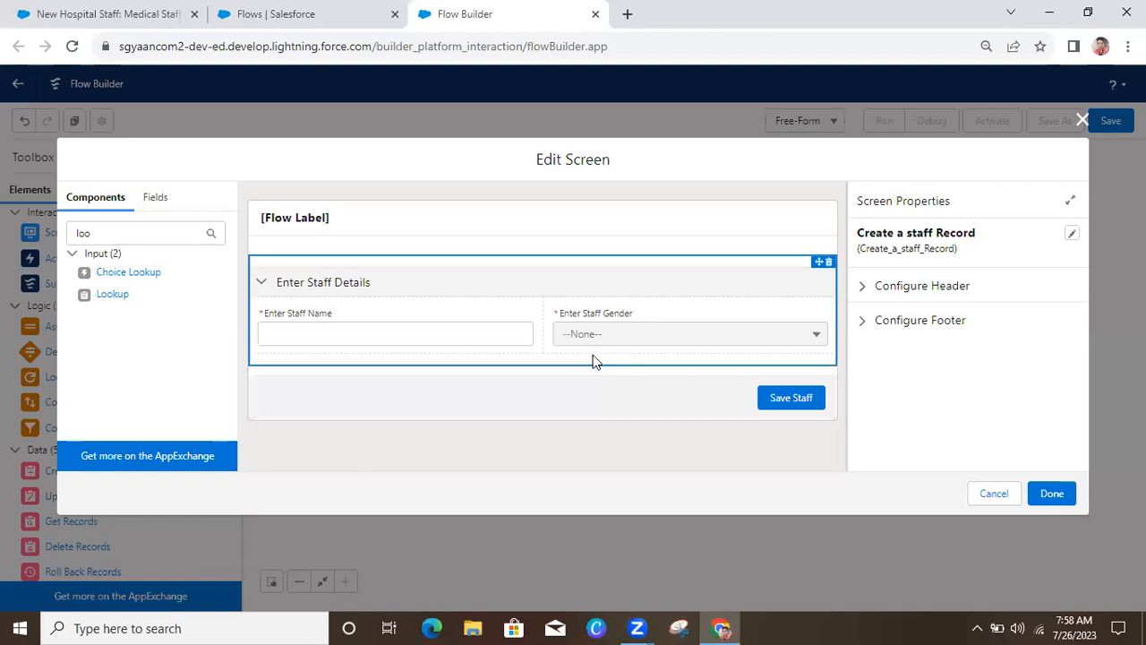
click(596, 361)
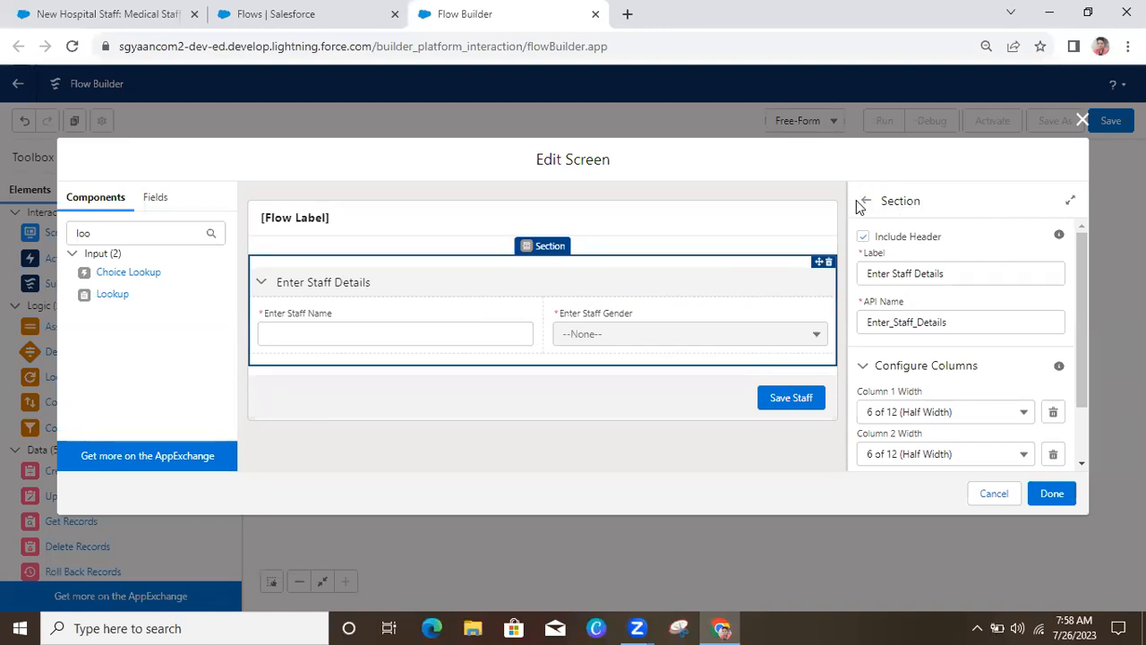
click(759, 188)
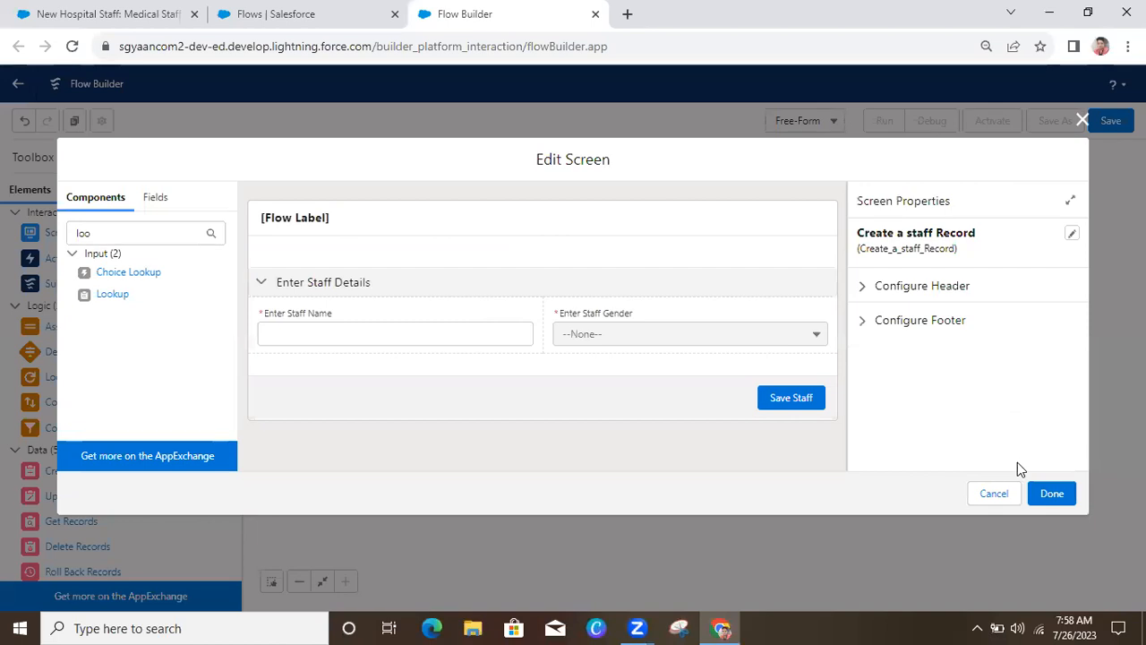
Finish editing the screen and save the flow with the label "Create Staff Record Screen Flows".
click(1041, 495)
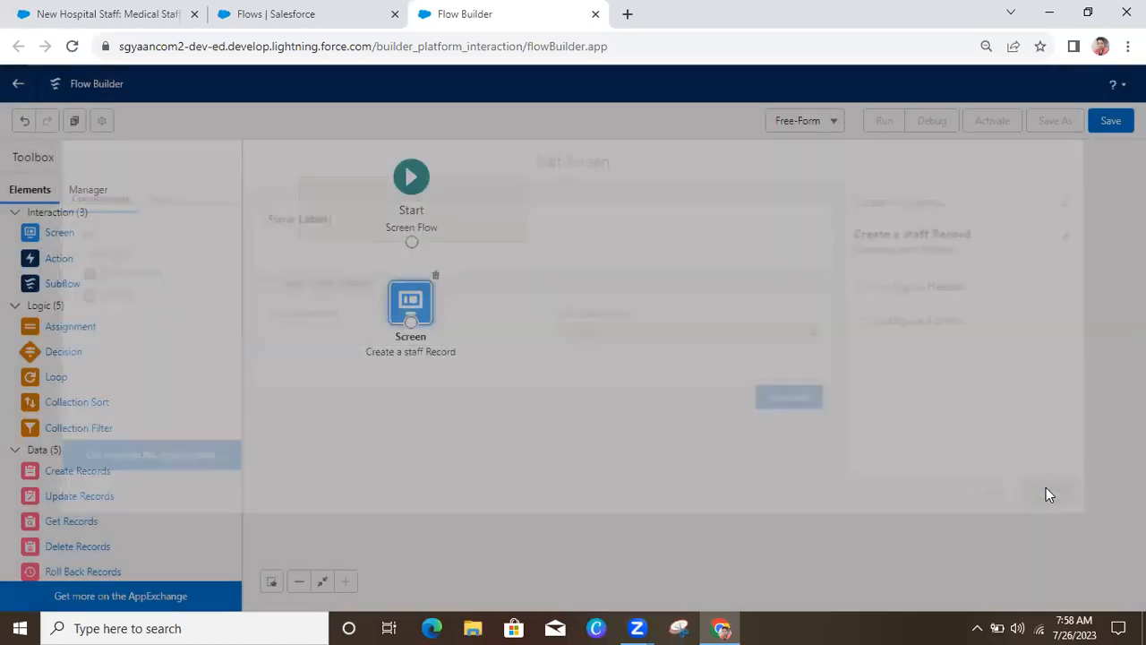
click(1110, 120)
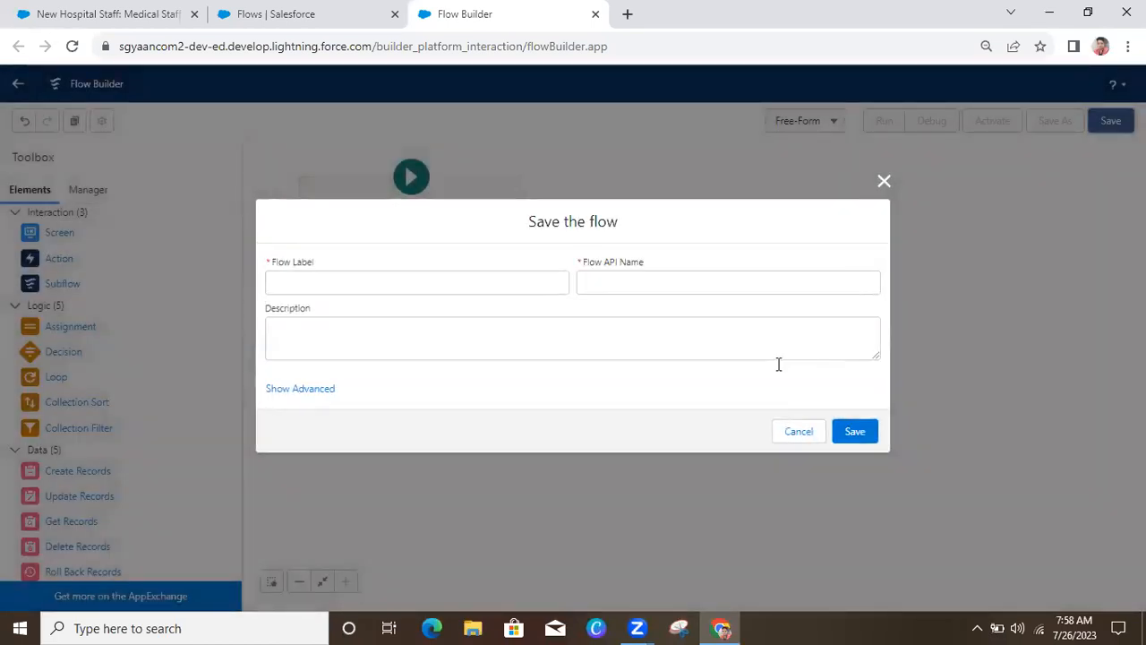
click(413, 283)
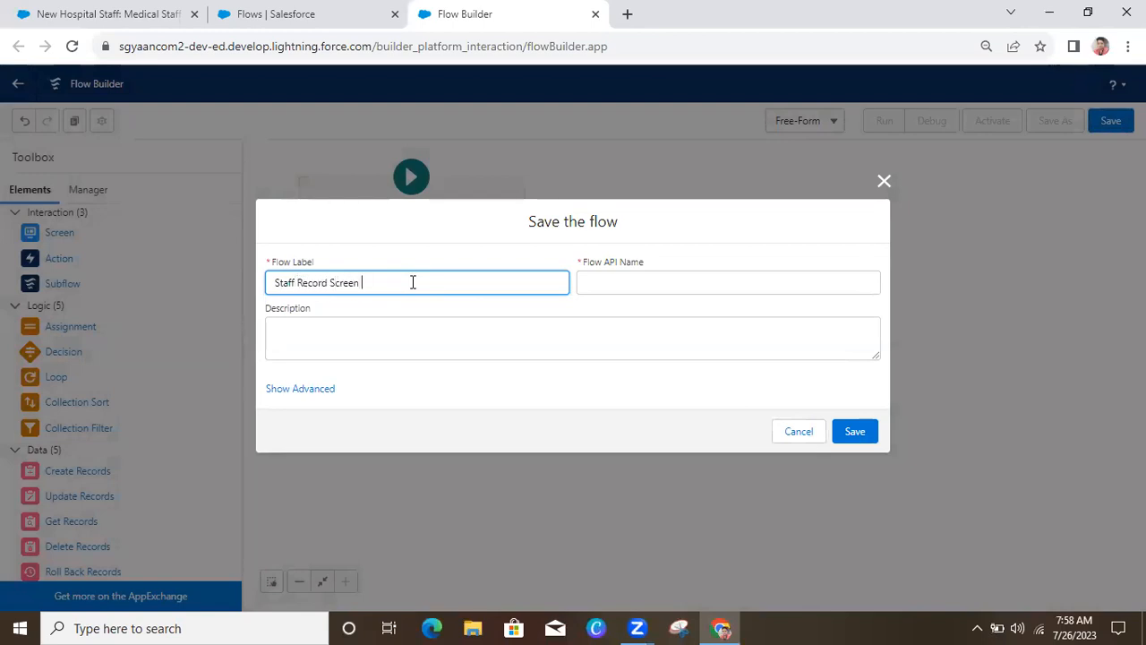
click(276, 283)
text(Create)
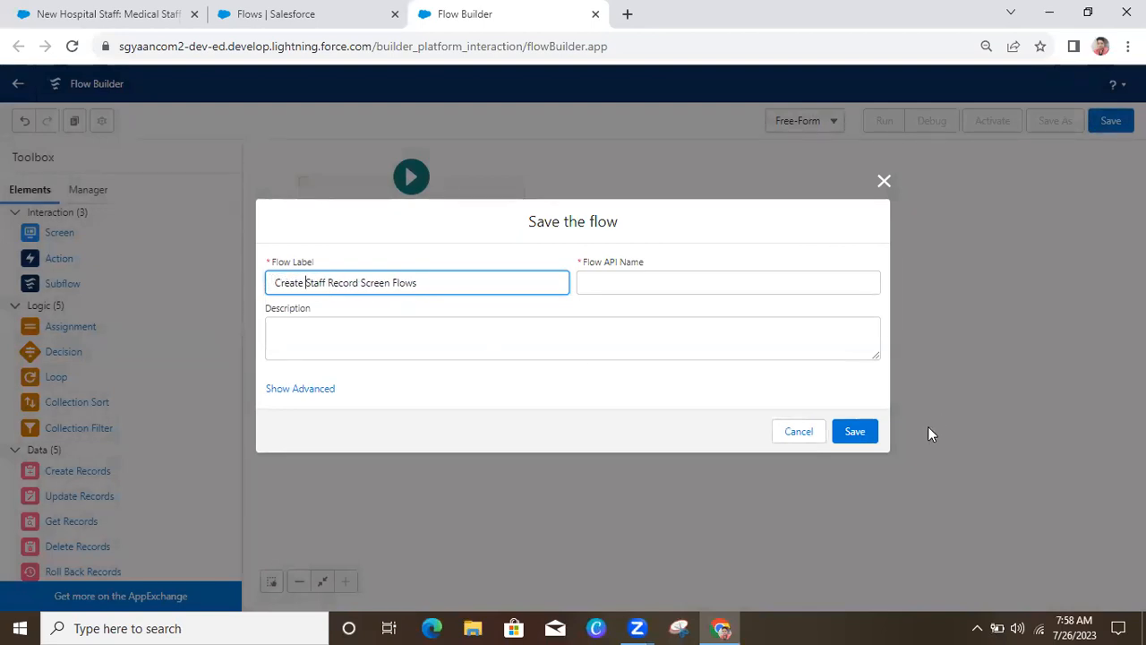
click(752, 309)
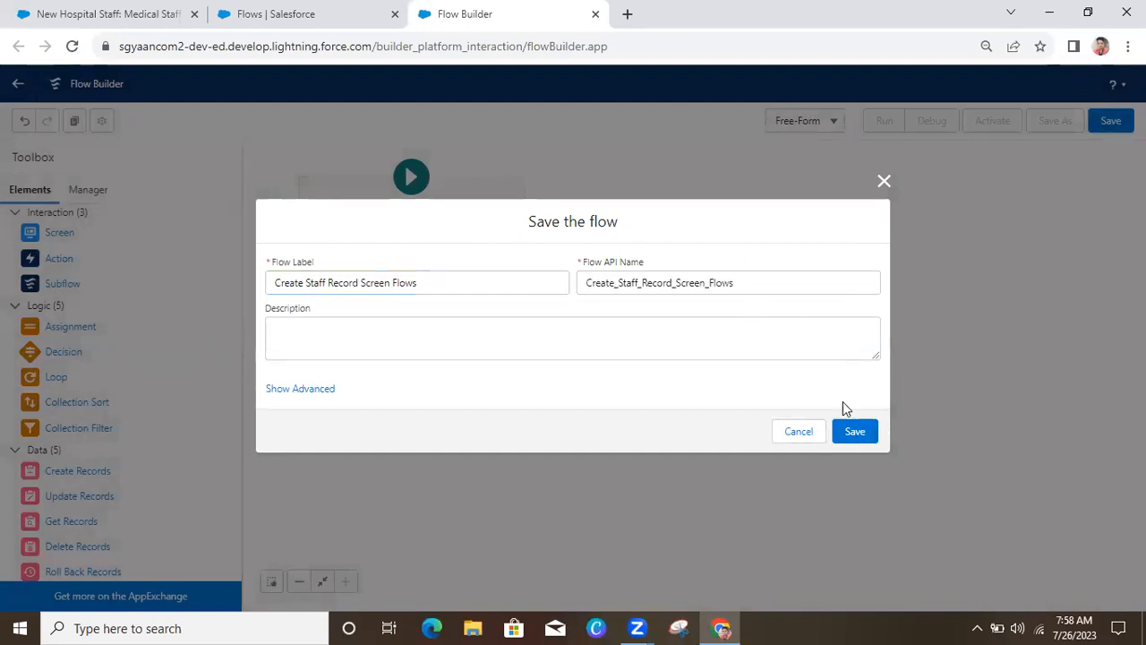
click(858, 433)
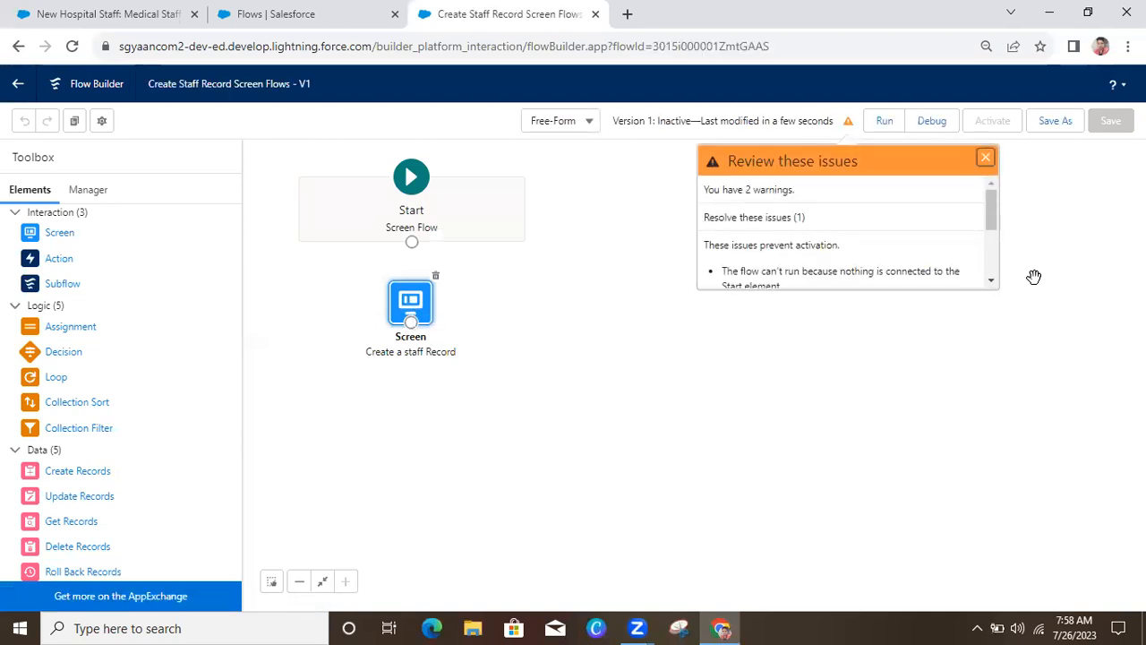
Review the flow's issues, reopen the Create a staff Record screen and add a Lookup component below Enter Staff Name.
scroll(992, 272, down, 2)
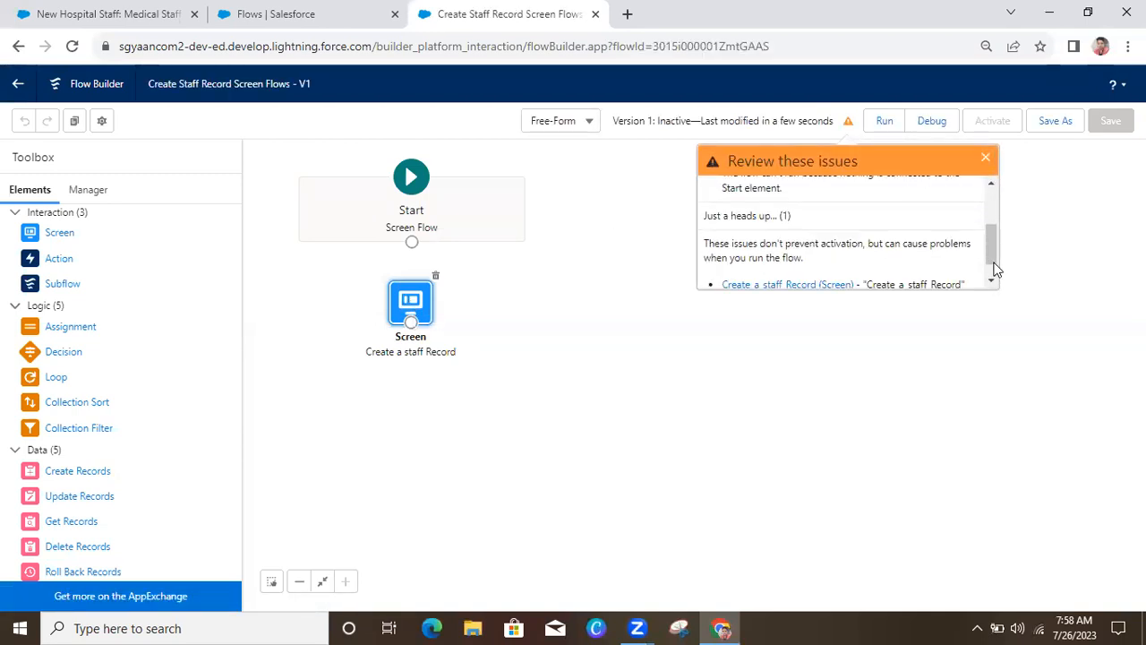
double_click(408, 299)
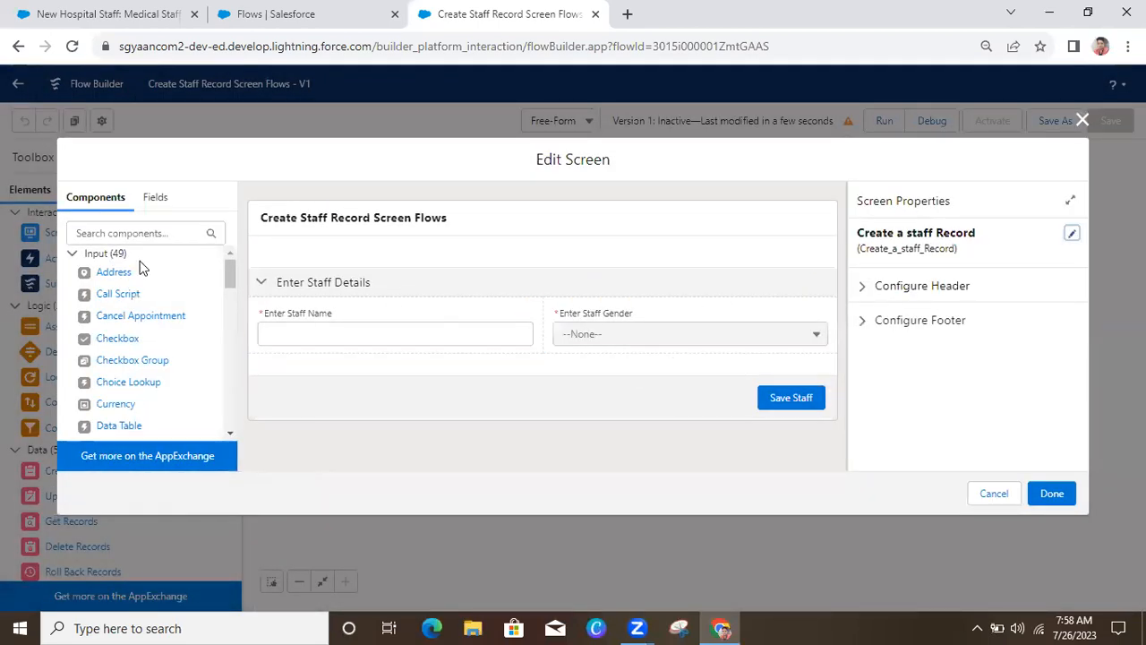
click(557, 360)
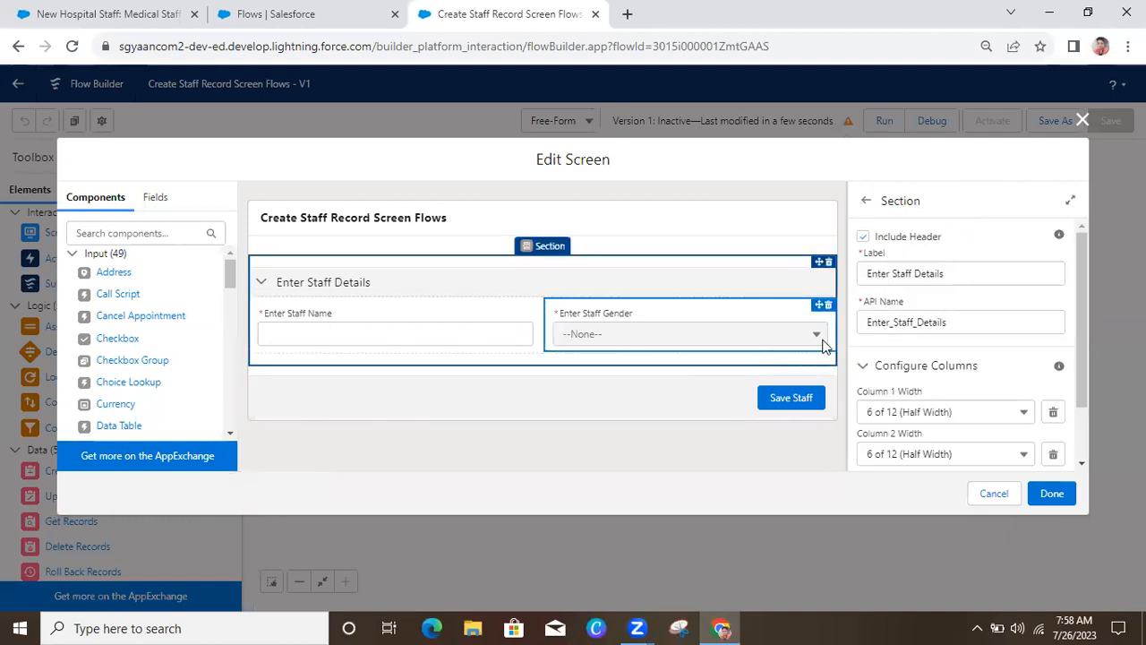
mouse_move(230, 283)
mouse_down()
mouse_move(230, 315)
mouse_move(228, 267)
mouse_up()
click(129, 230)
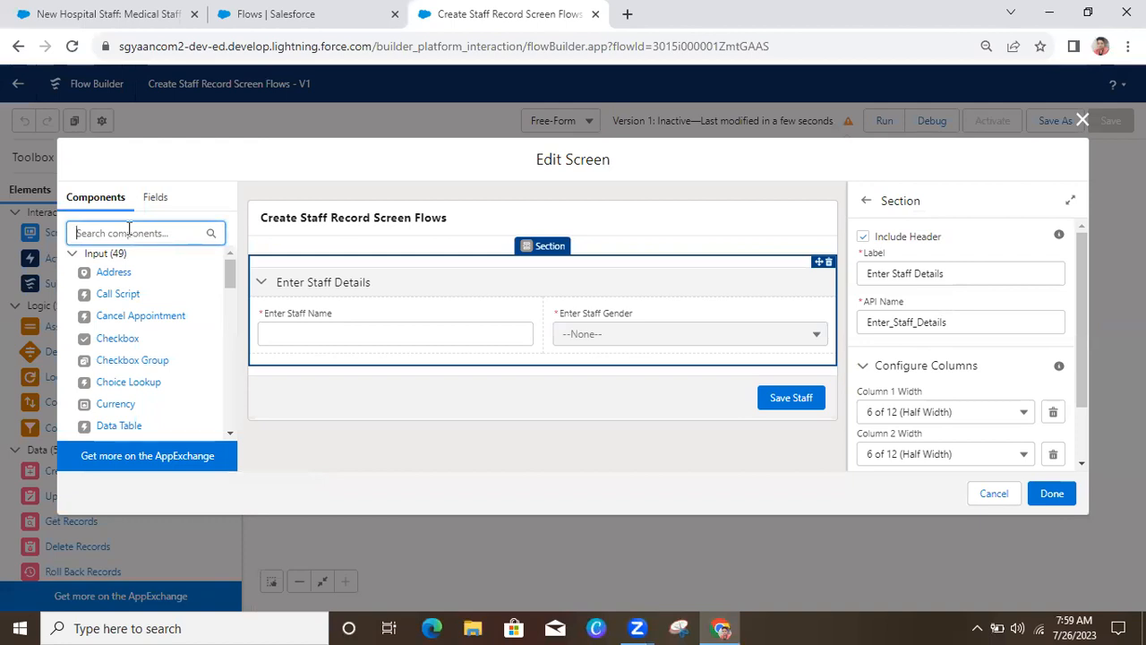
text(loo)
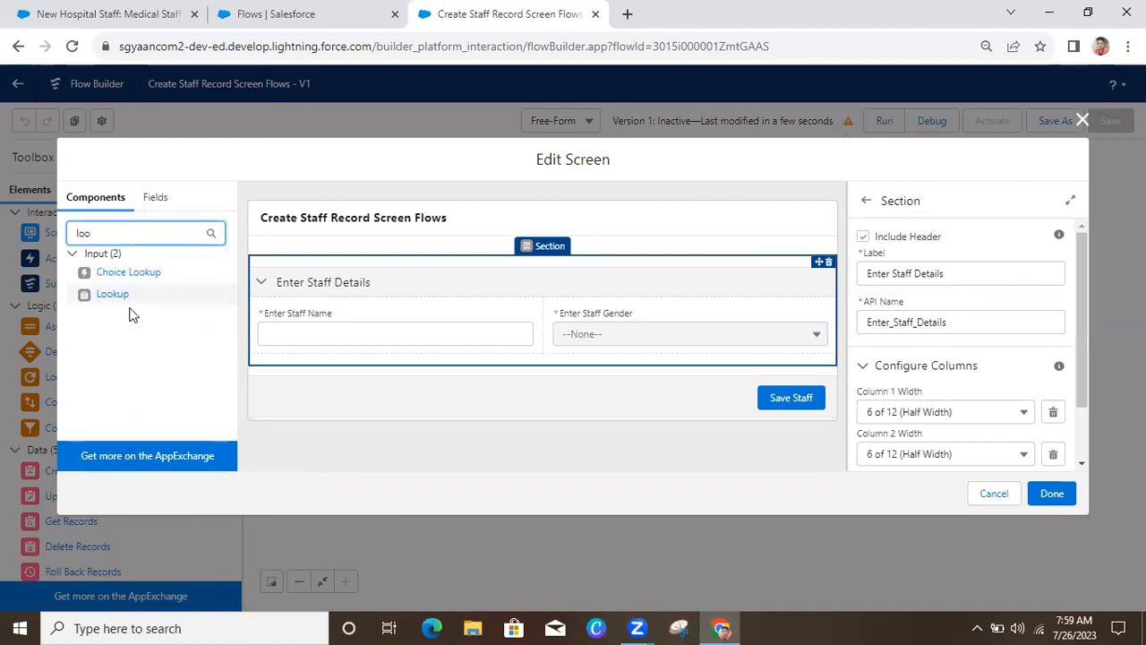
drag(116, 306, 294, 341)
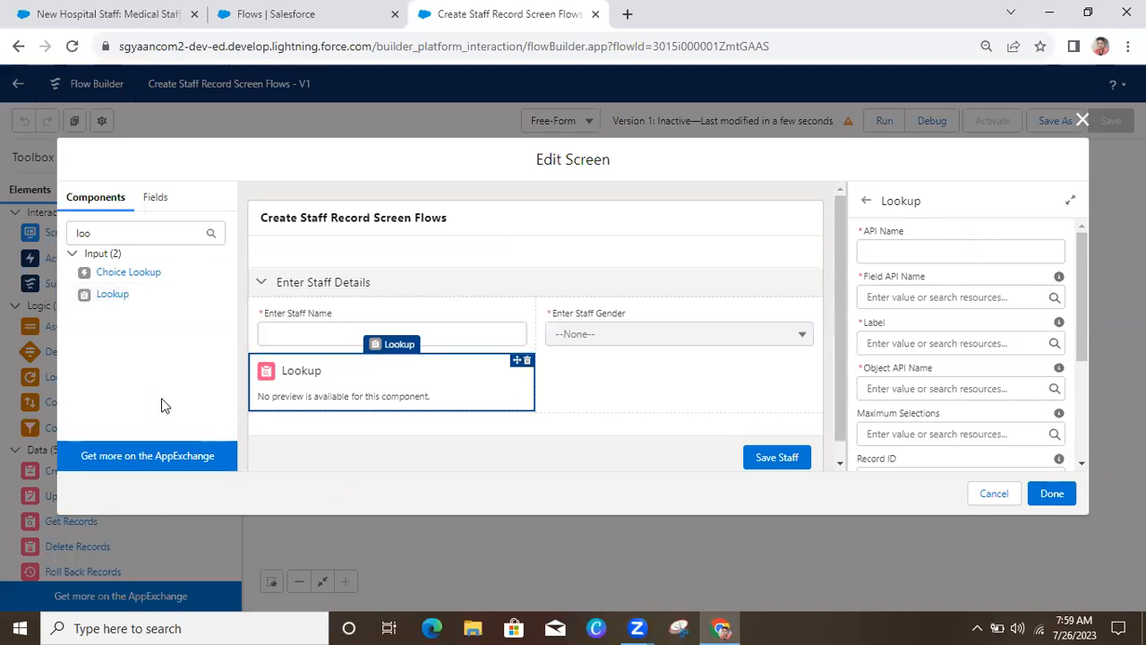
Review the fields on the New Hospital Staff form and return to the screen editor in Flow Builder.
click(139, 16)
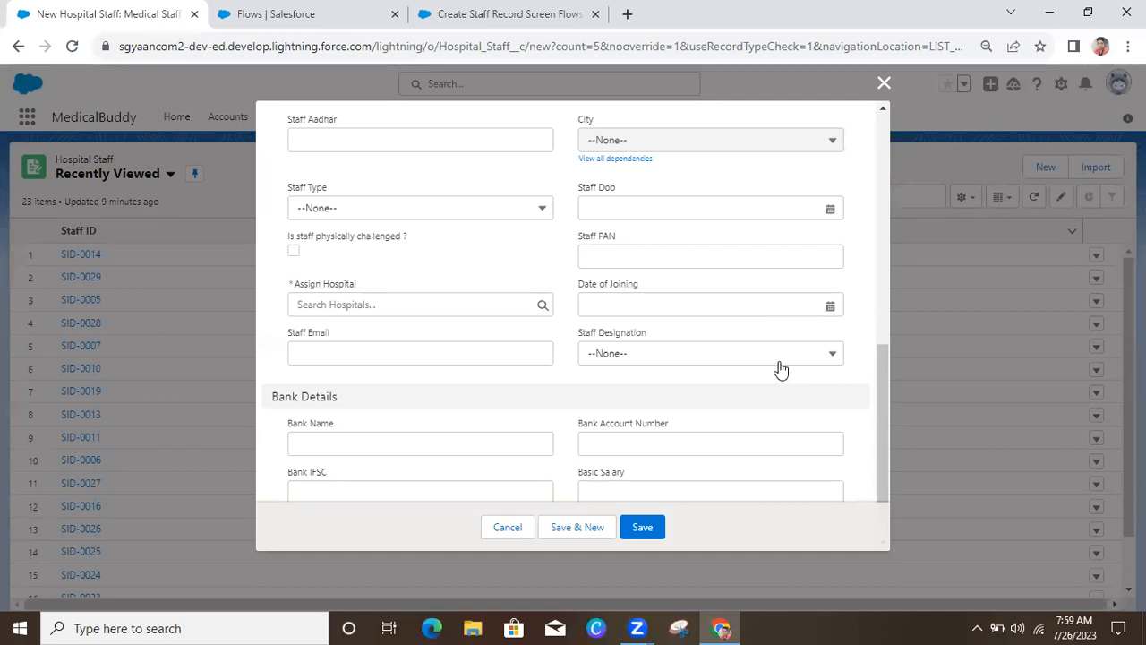
drag(877, 389, 862, 248)
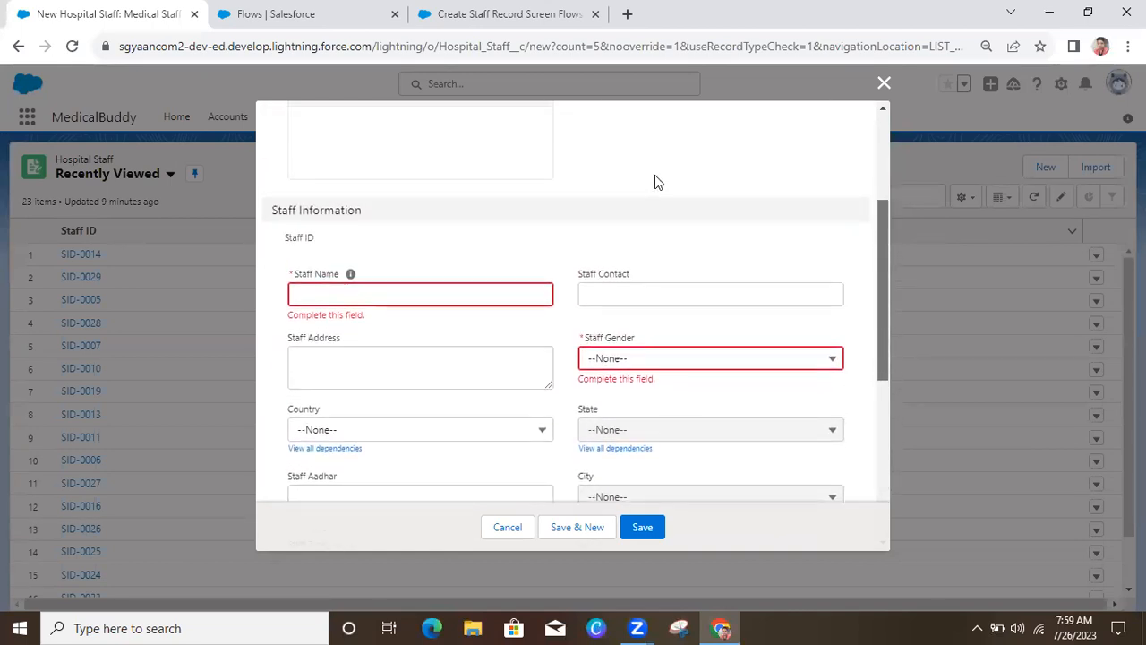
click(309, 13)
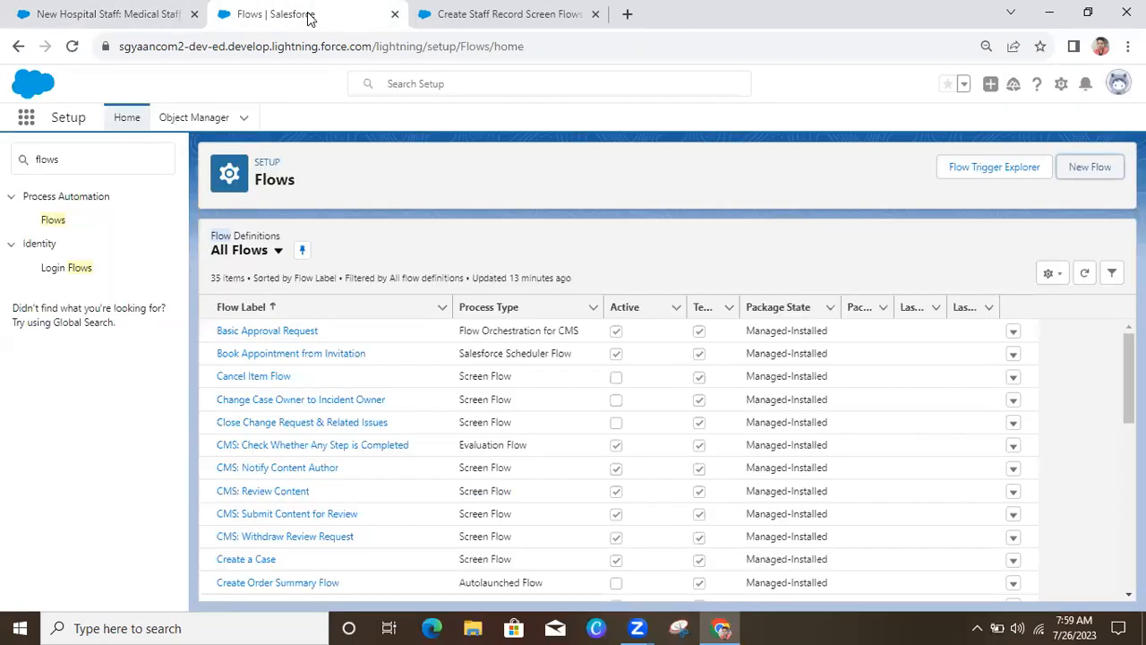
click(440, 9)
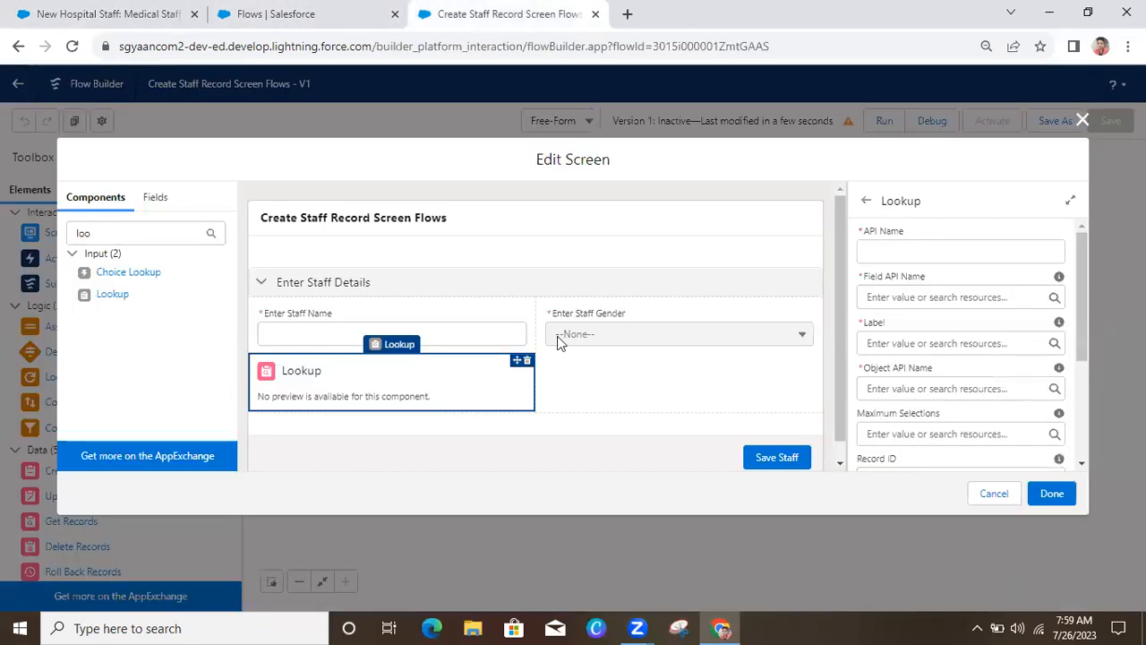
Find the Picklist component and add it below Enter Staff Gender in the Enter Staff Details section.
click(618, 391)
click(149, 225)
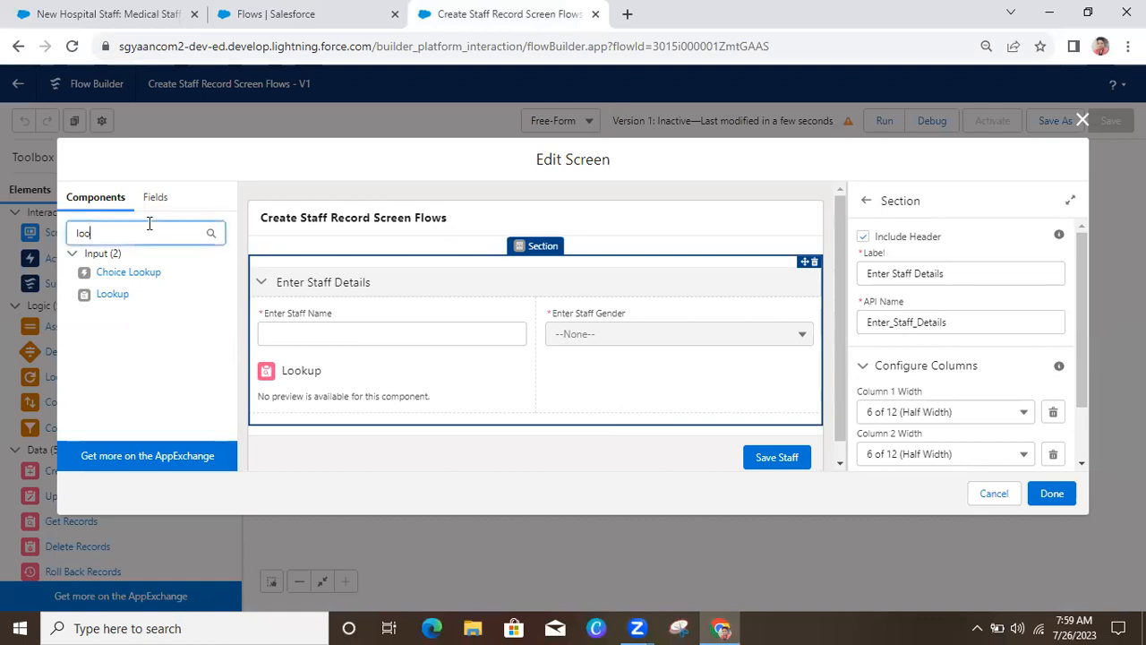
key(BackSpace)
key(BackSpace)
key(BackSpace)
text(pickl)
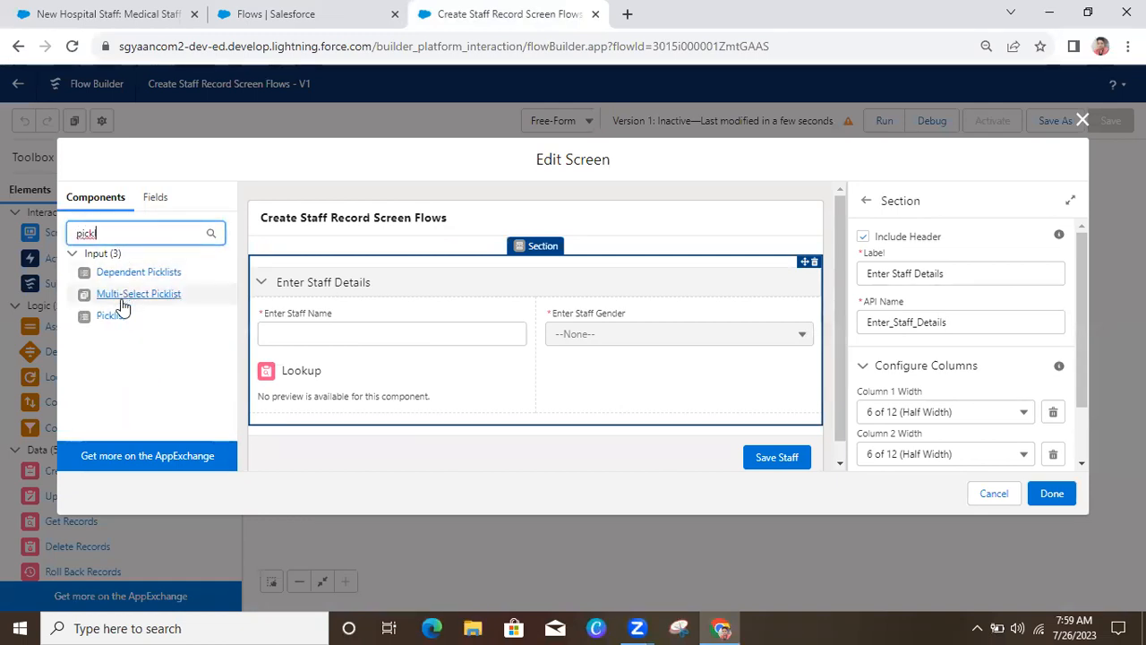
drag(109, 318, 580, 382)
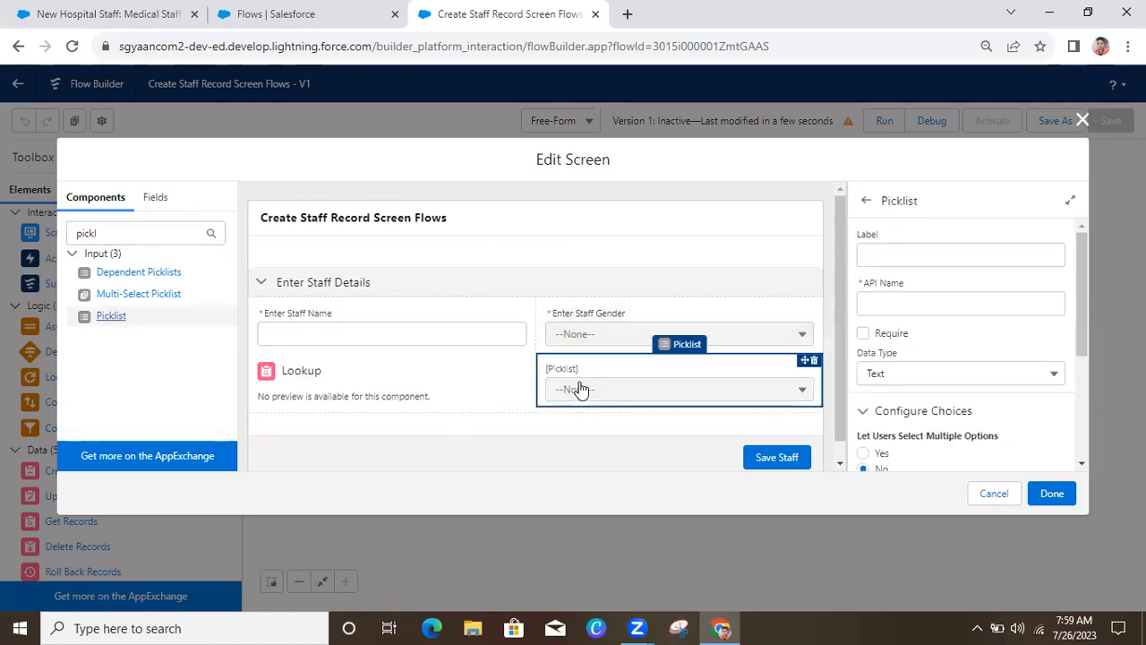
Find the Phone component and add it below the Lookup component in the Enter Staff Details section.
click(134, 224)
key(BackSpace)
key(BackSpace)
key(BackSpace)
key(BackSpace)
key(BackSpace)
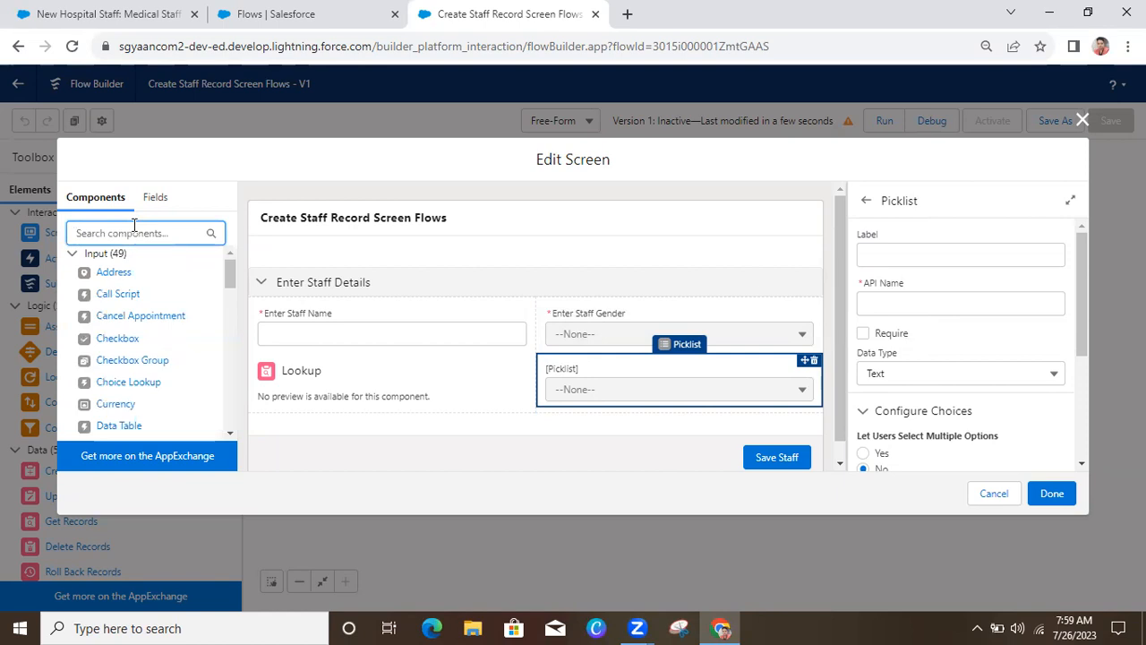
text(phon)
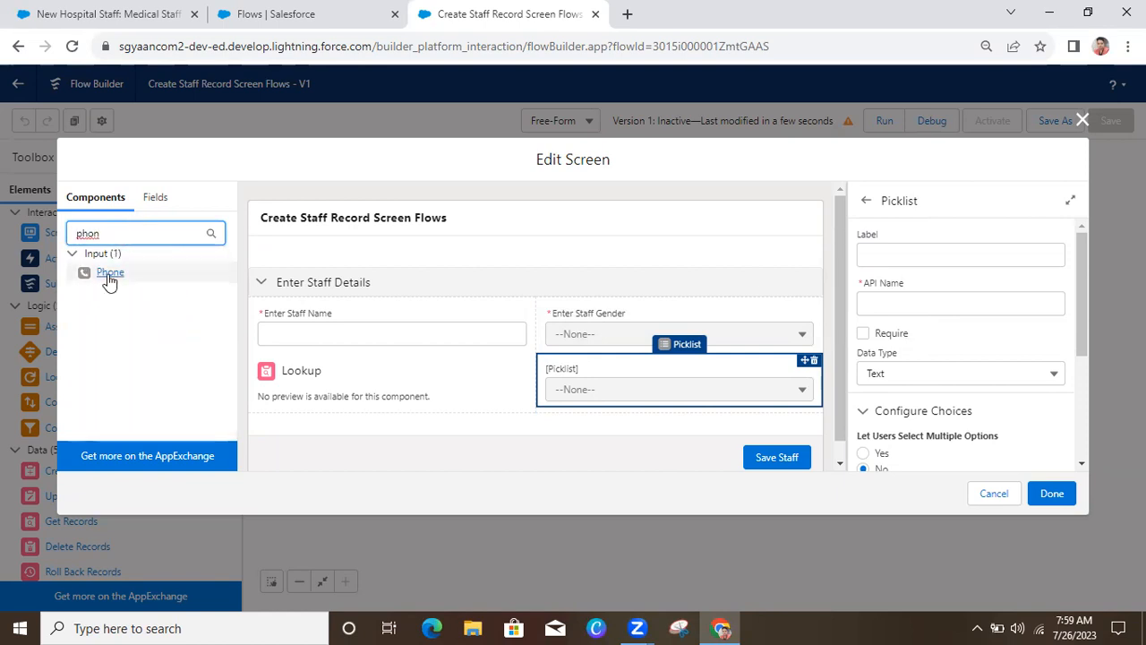
drag(103, 273, 285, 416)
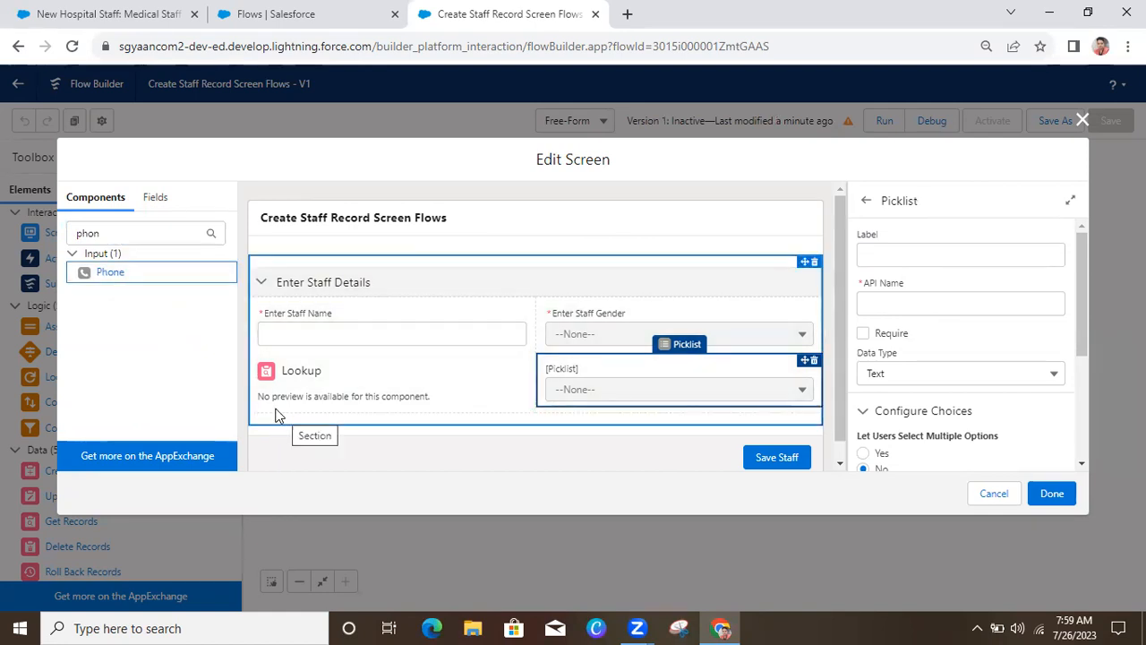
drag(112, 273, 270, 390)
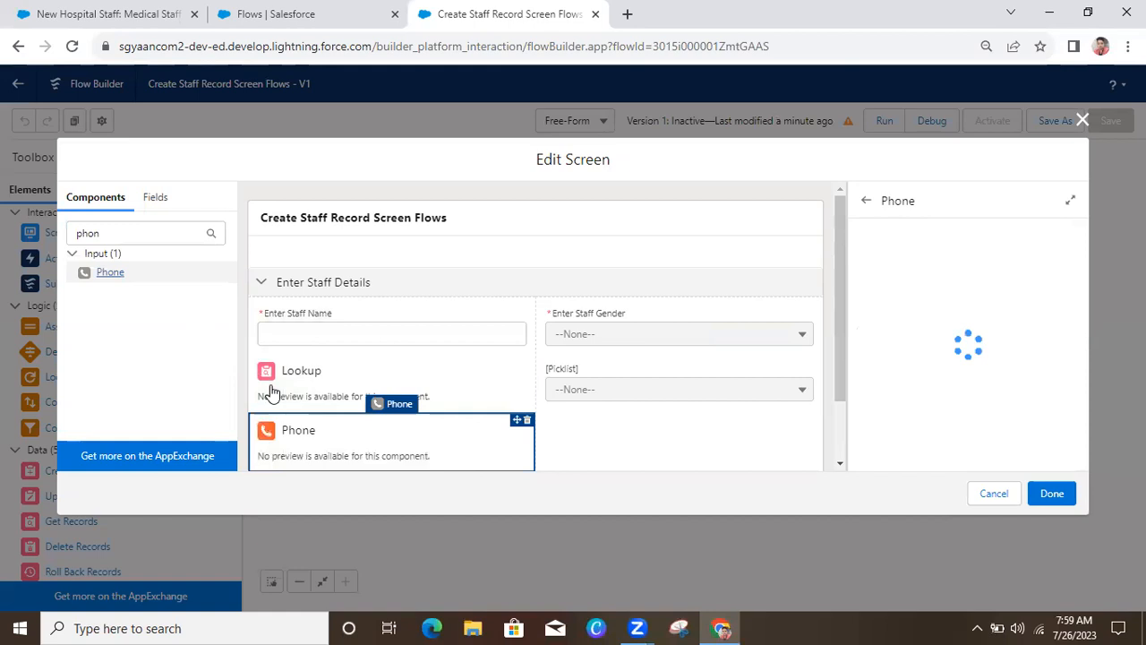
scroll(834, 330, down, 2)
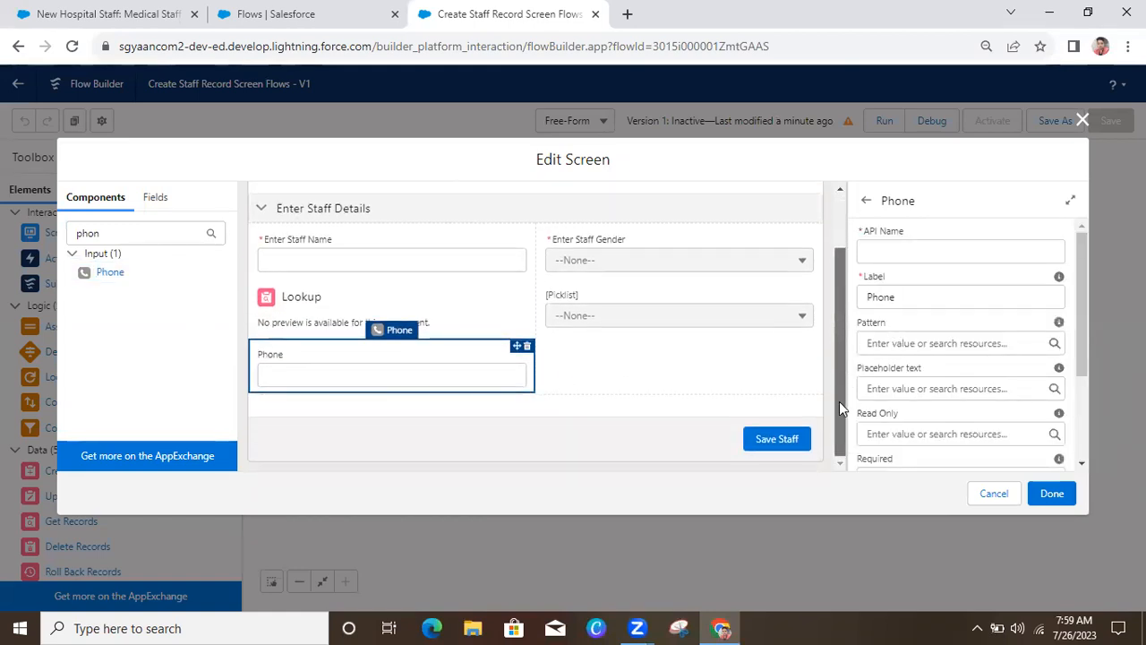
click(701, 377)
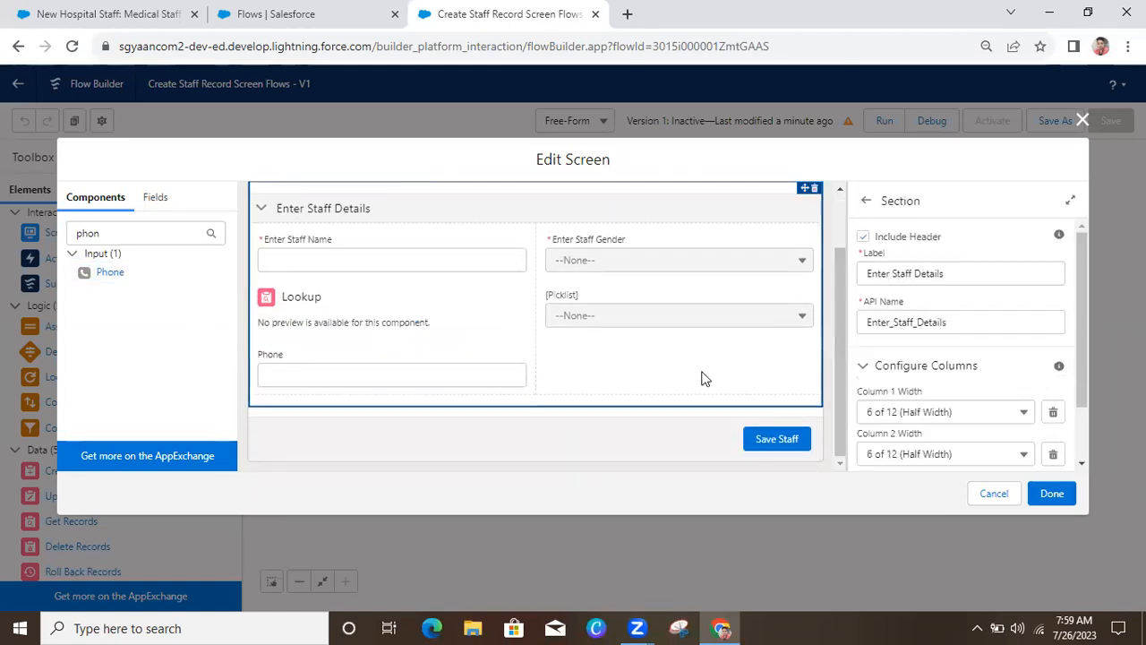
Enter "Choose Hospital" as the API name of the Lookup component.
click(428, 296)
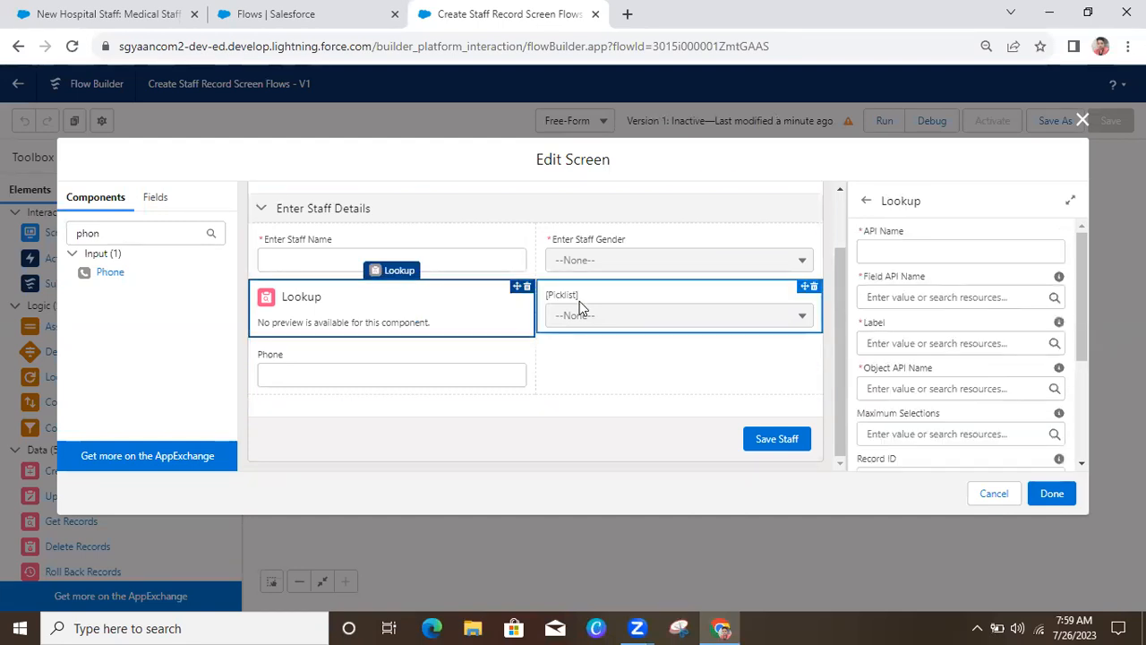
click(925, 251)
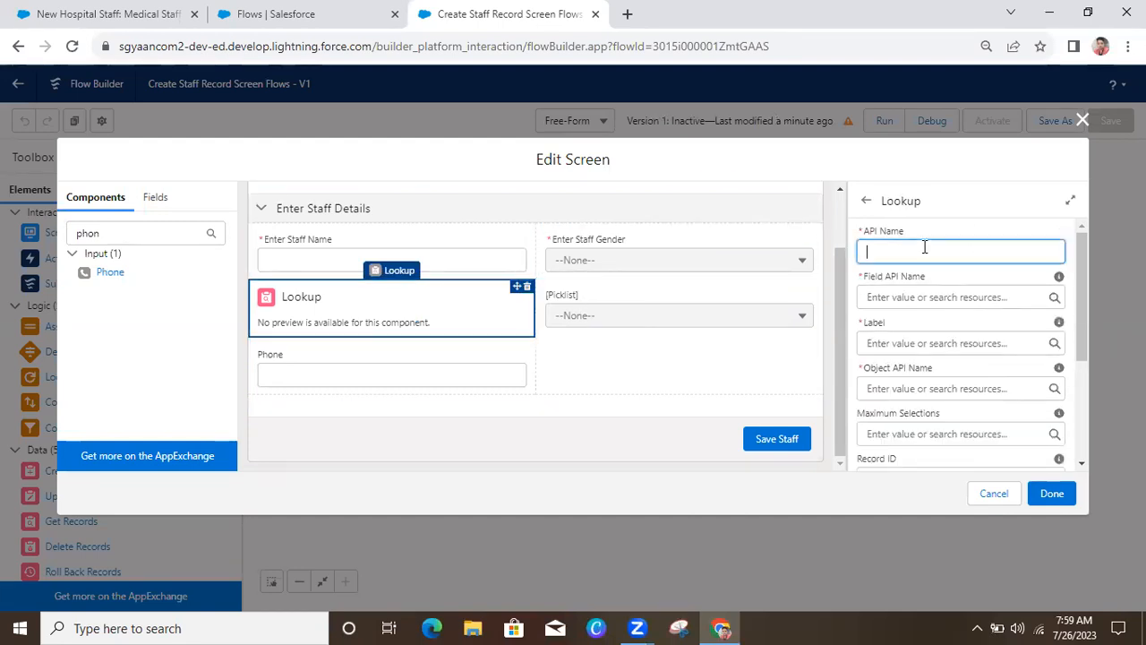
text(Enter H)
Check the Assign Hospital lookup on the New Hospital Staff form and return to the screen editor in Flow Builder.
click(85, 11)
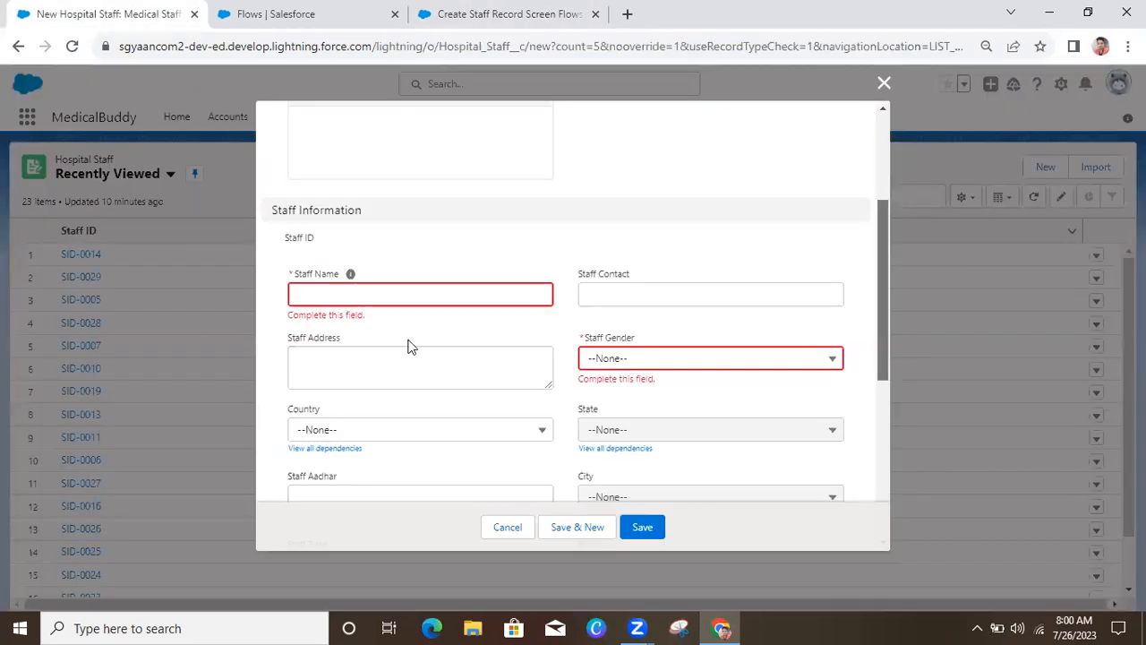
drag(889, 322, 895, 432)
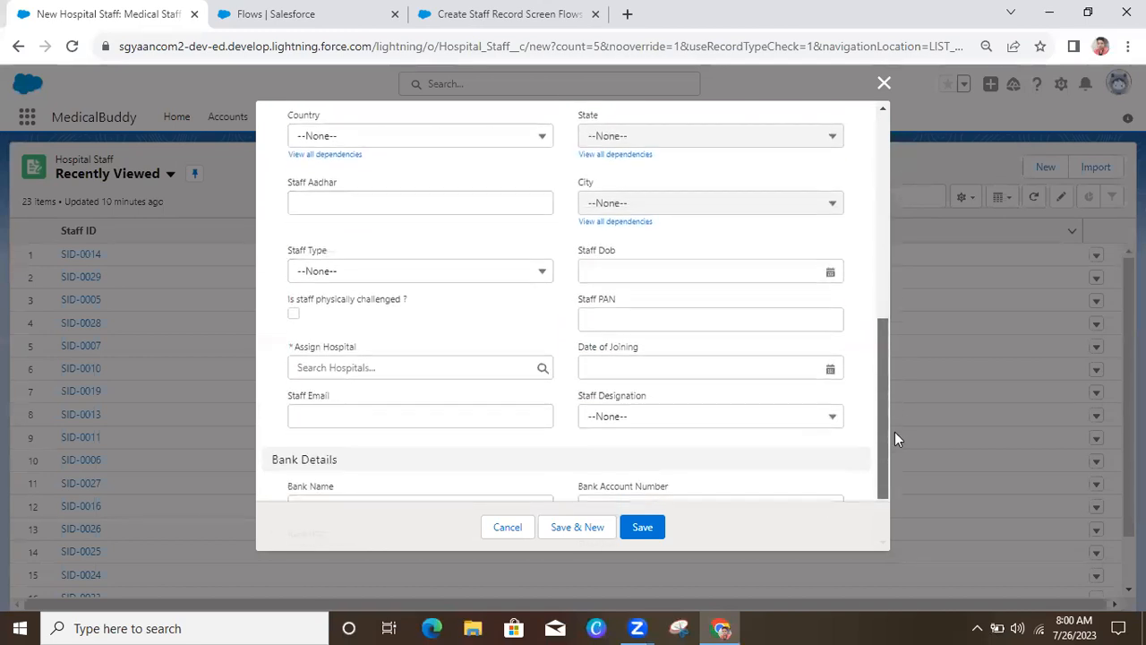
click(423, 363)
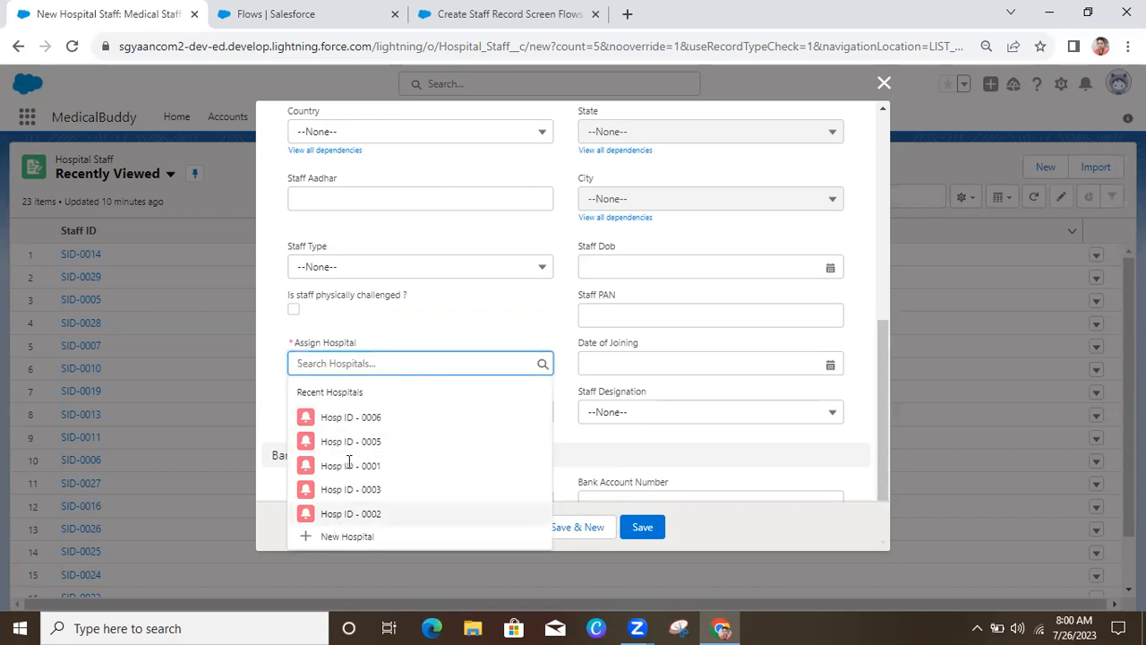
click(550, 11)
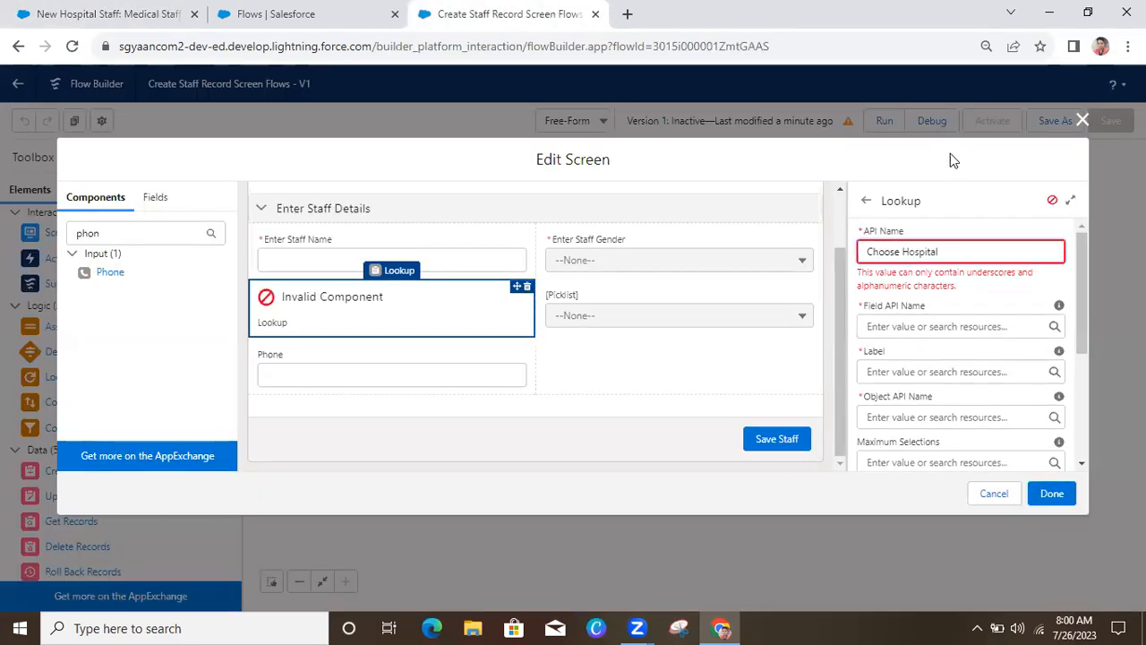
Correct the Lookup component's API name to Choose_Hospital.
scroll(1081, 262, down, 1)
scroll(1073, 282, up, 1)
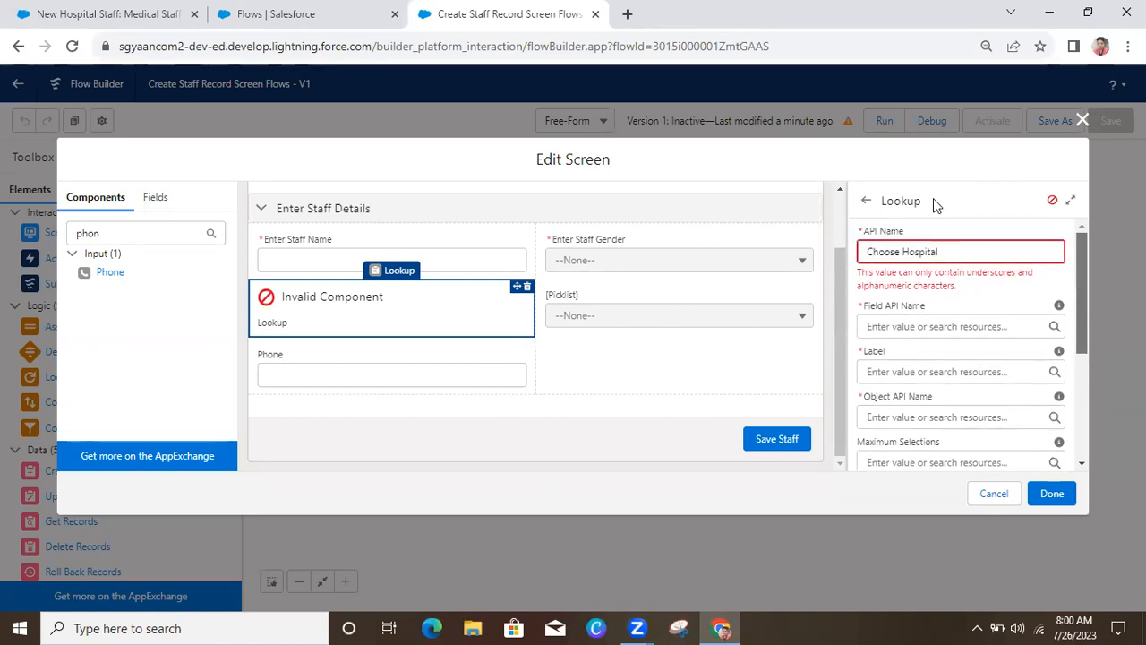
click(867, 205)
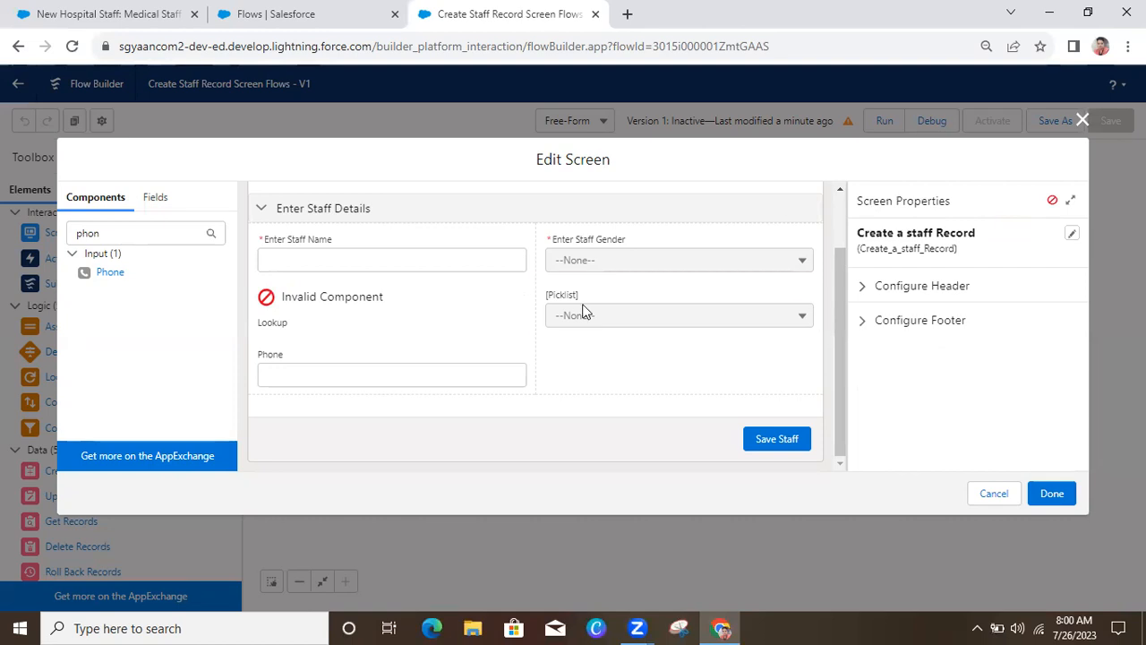
click(375, 310)
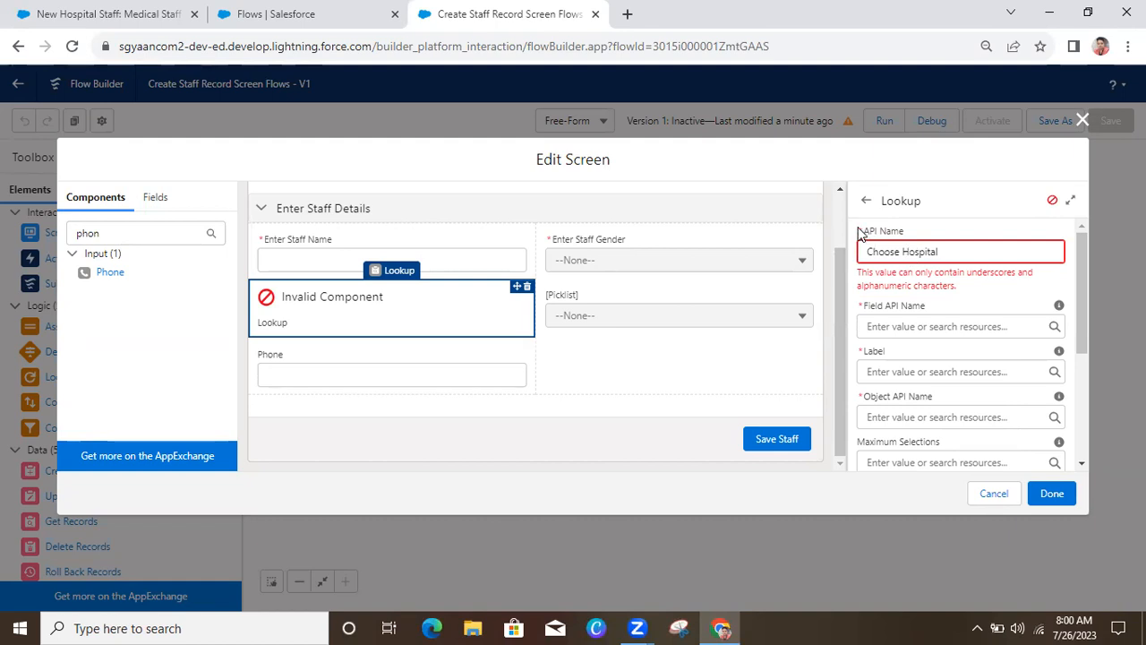
click(906, 252)
key(BackSpace)
text(_)
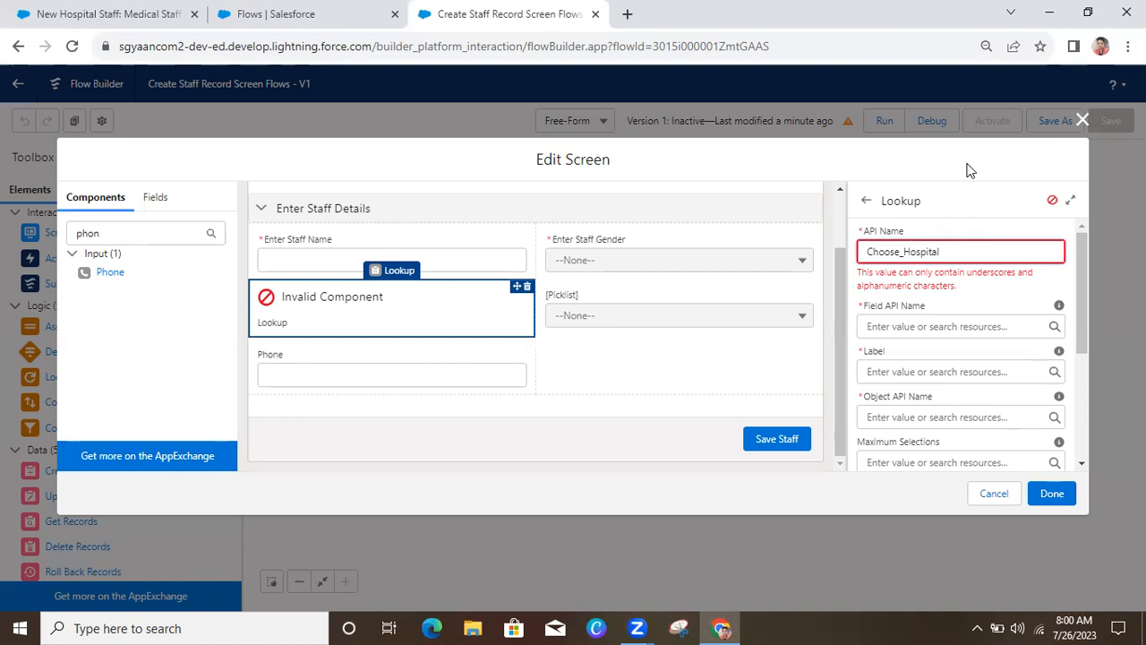
click(971, 166)
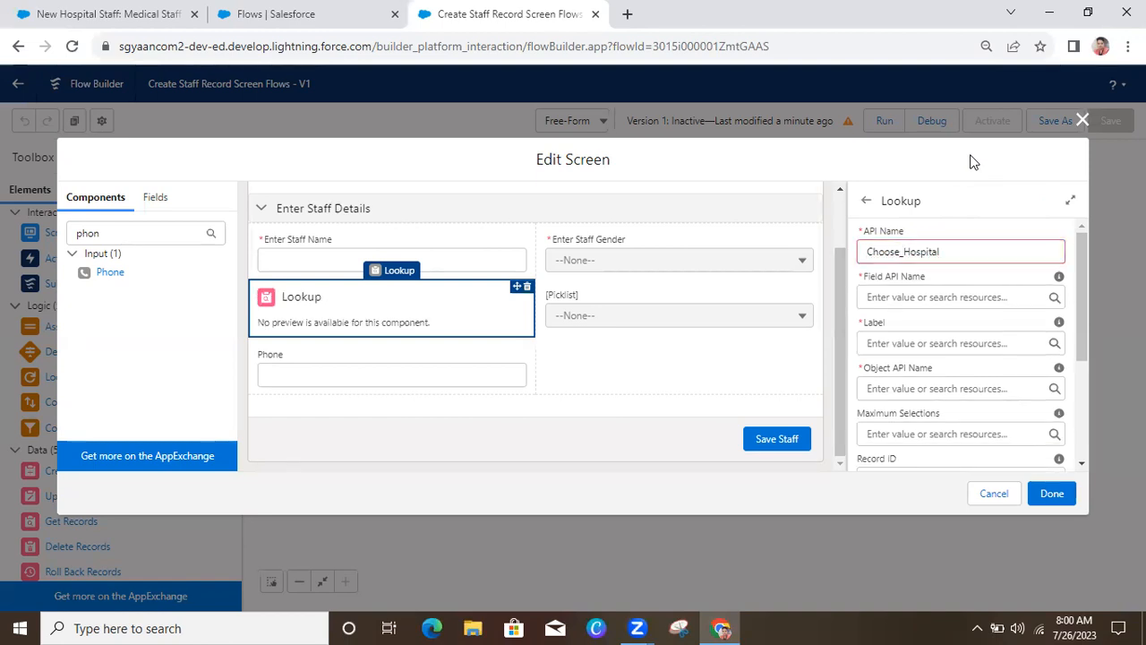
Try the Choose Hospital screen component as the Lookup's Field API Name and clear the field again.
click(950, 297)
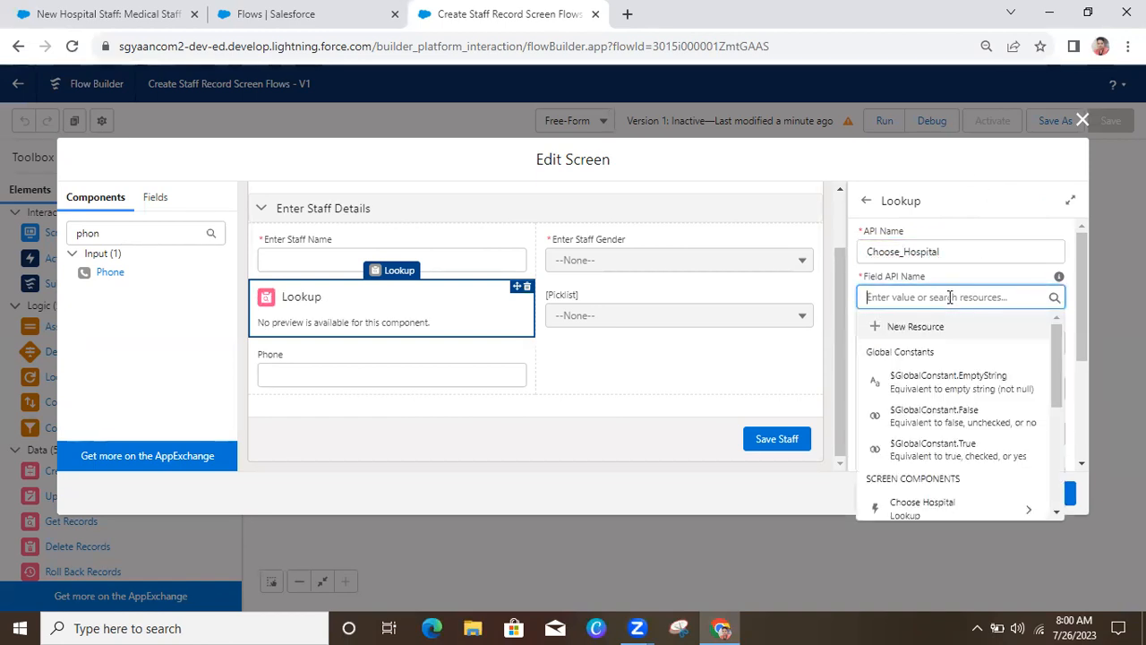
drag(1055, 371, 1063, 478)
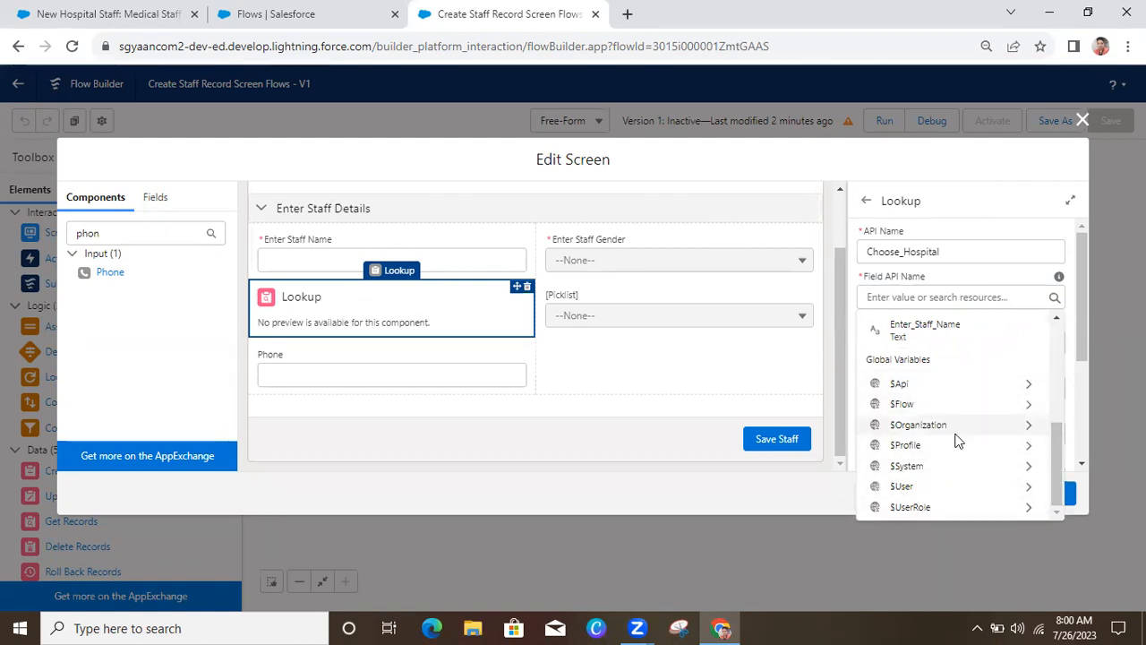
drag(1056, 494, 1056, 425)
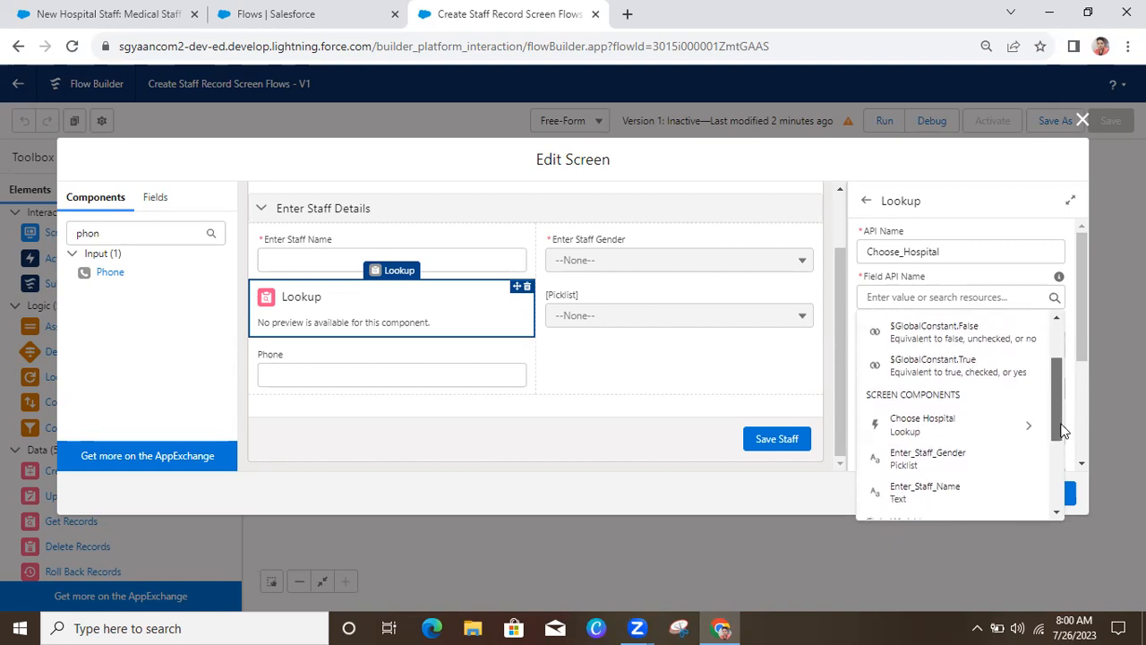
click(1027, 430)
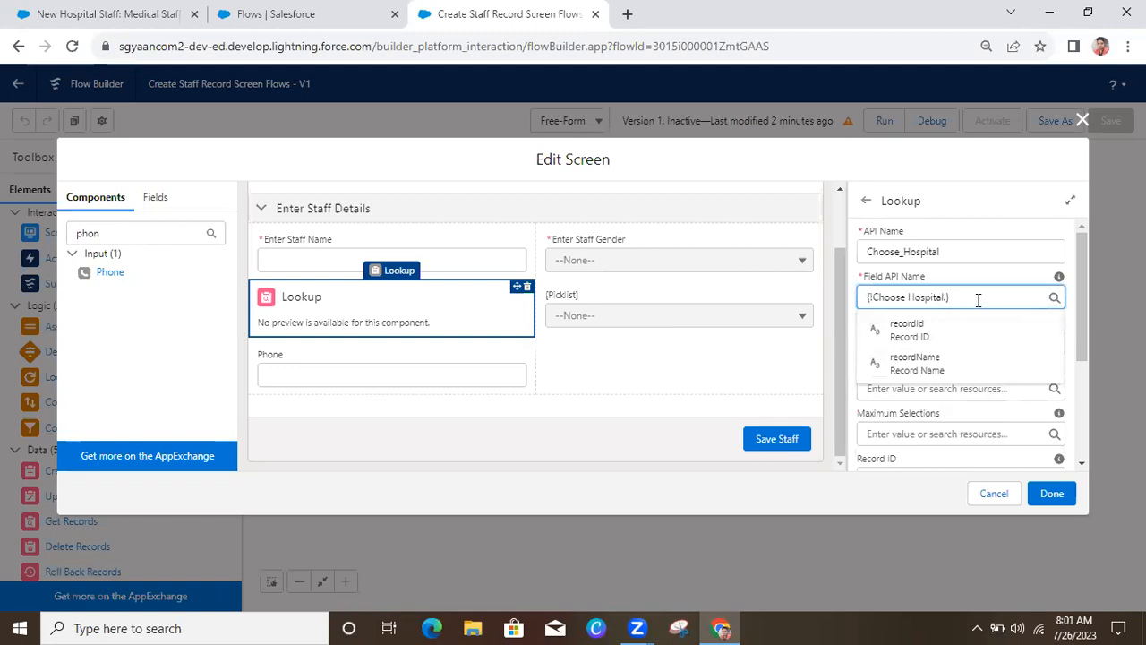
key(BackSpace)
key(BackSpace)
key(BackSpace)
key(BackSpace)
key(BackSpace)
key(BackSpace)
key(BackSpace)
key(BackSpace)
key(BackSpace)
key(BackSpace)
key(BackSpace)
key(BackSpace)
key(BackSpace)
key(BackSpace)
key(BackSpace)
key(BackSpace)
key(BackSpace)
key(BackSpace)
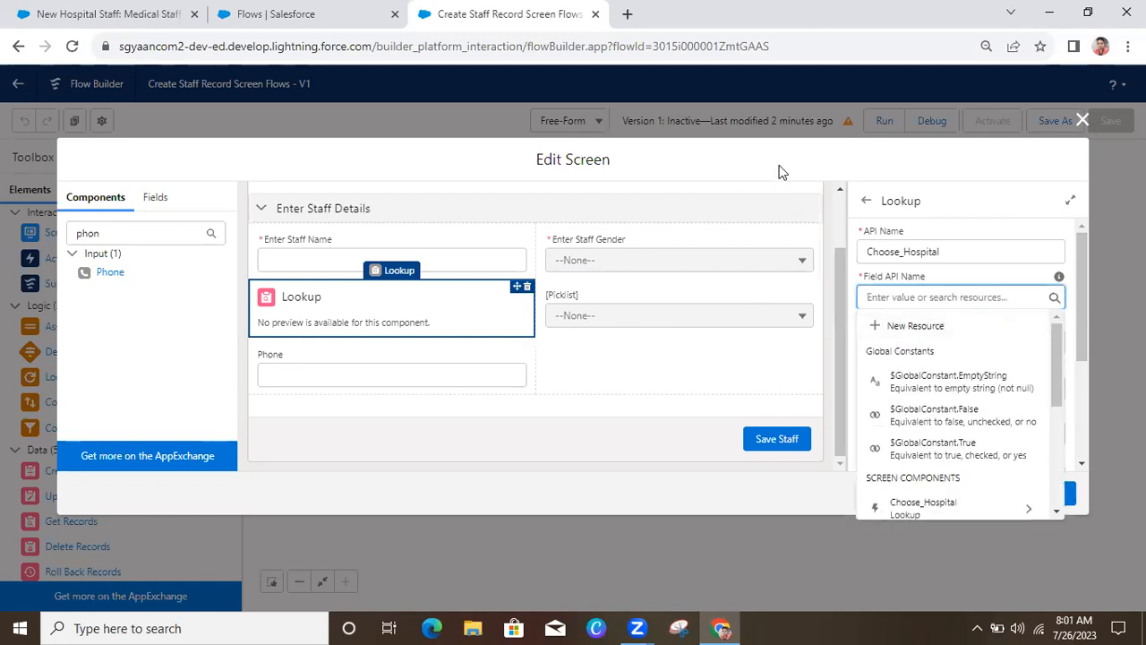
click(945, 325)
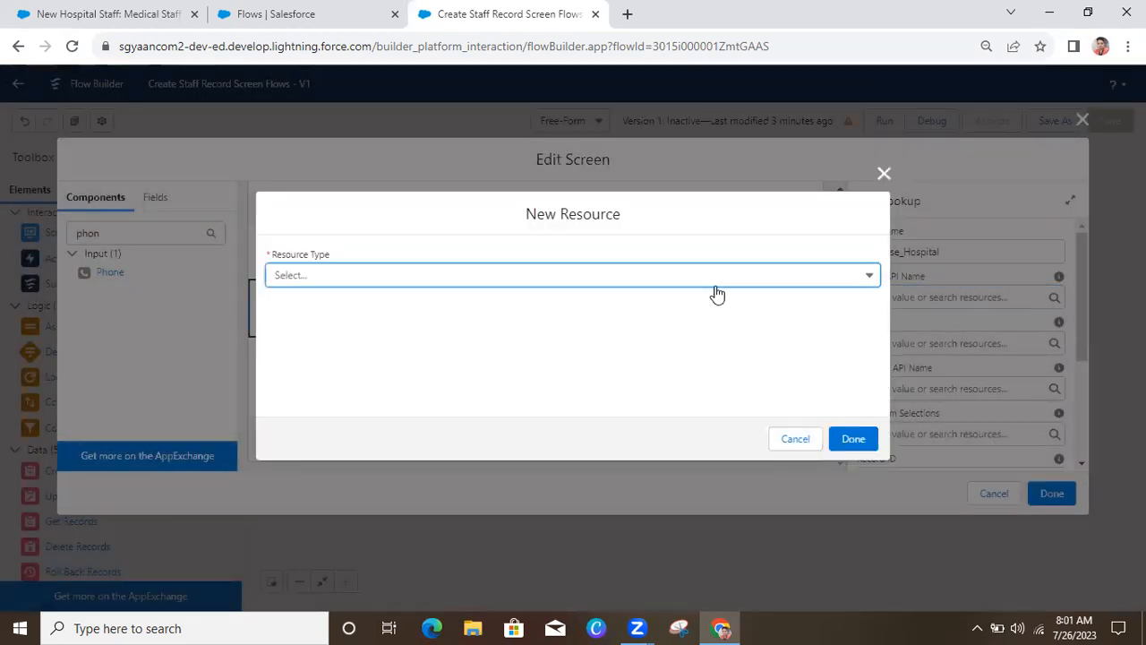
click(662, 285)
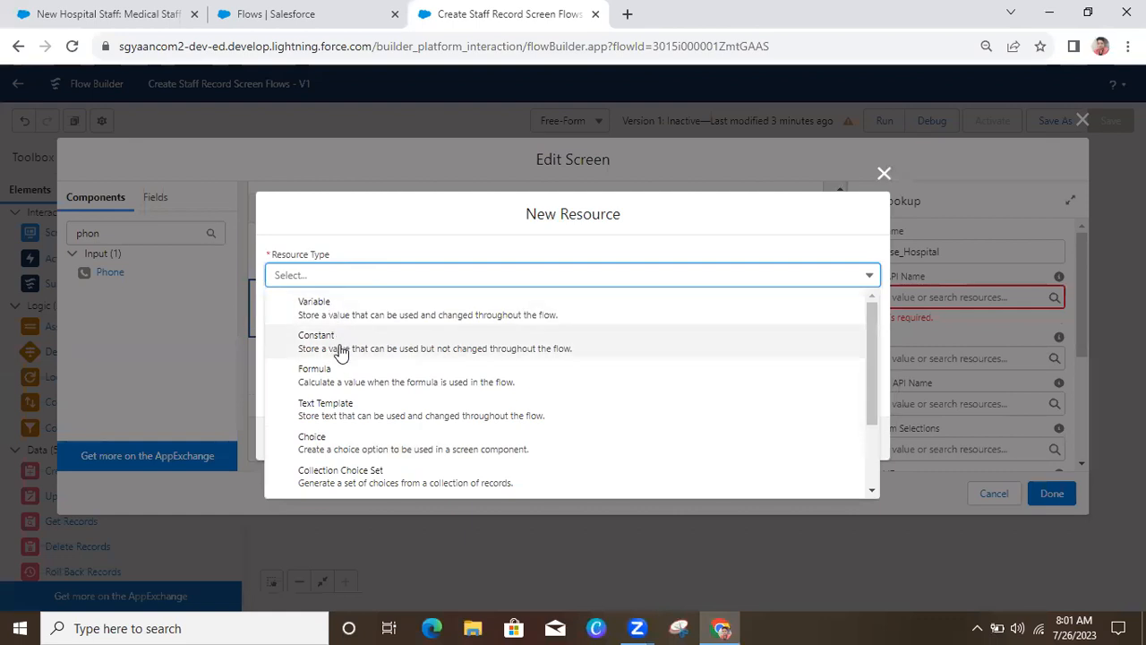
click(363, 443)
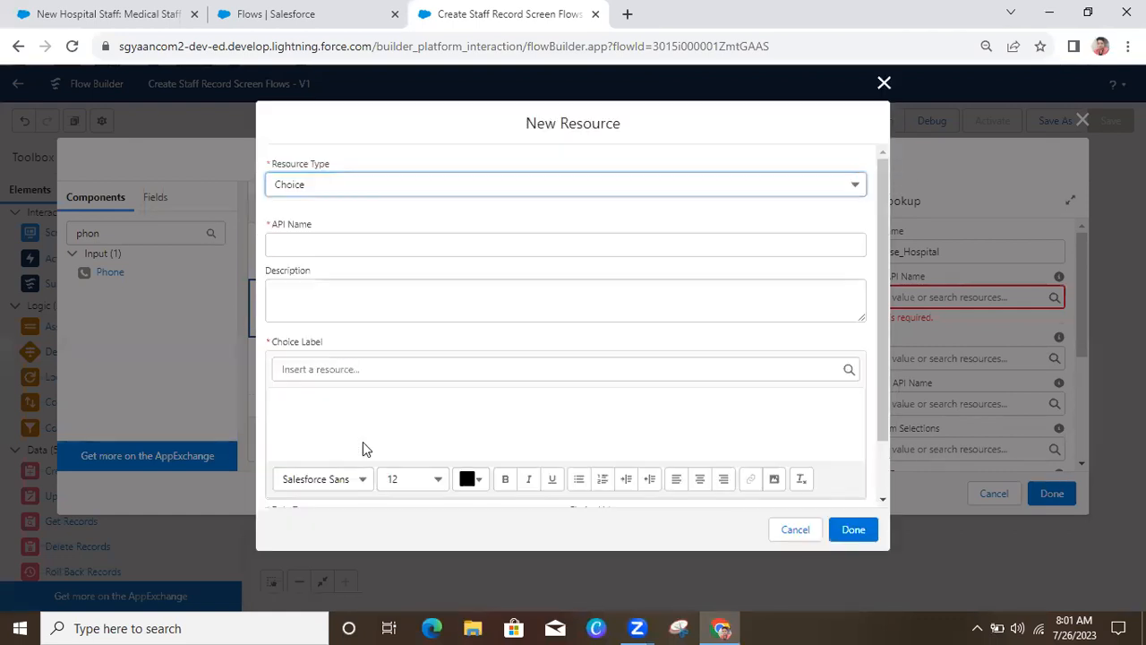
click(415, 256)
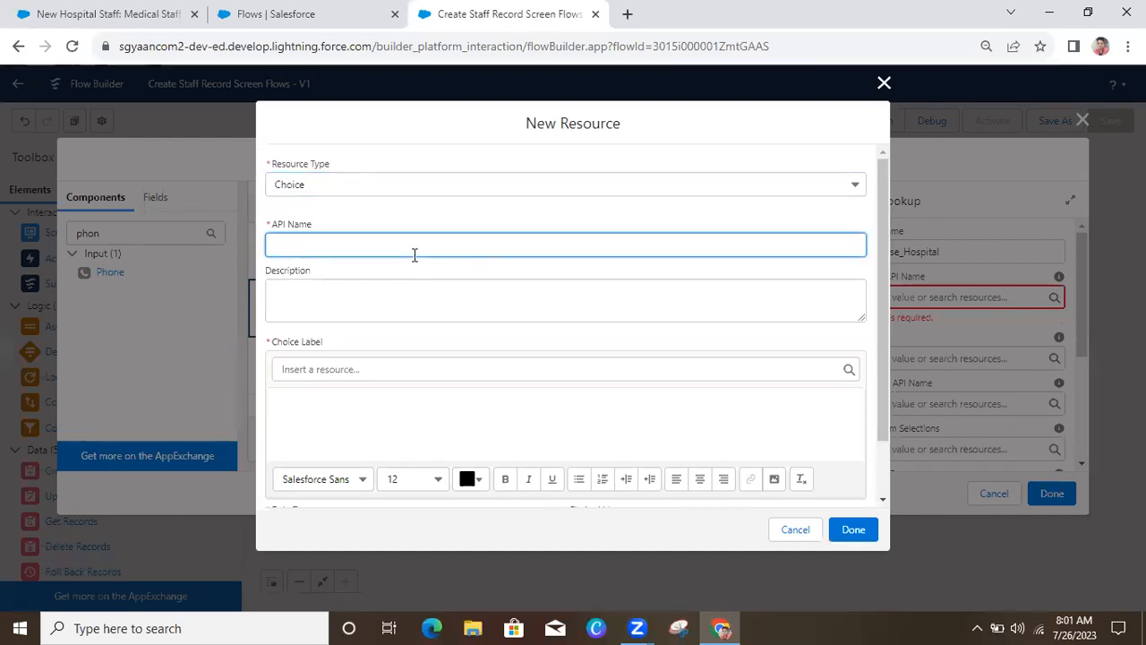
text(S)
key(BackSpace)
key(BackSpace)
key(BackSpace)
key(BackSpace)
key(BackSpace)
text(Hospital_List)
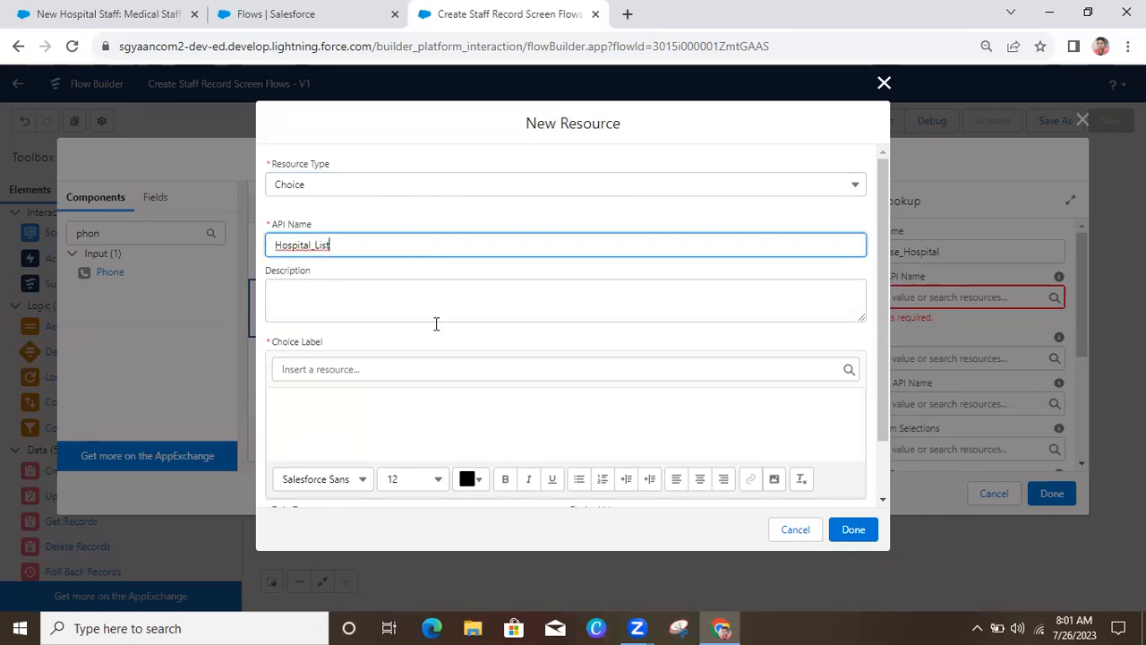
click(429, 371)
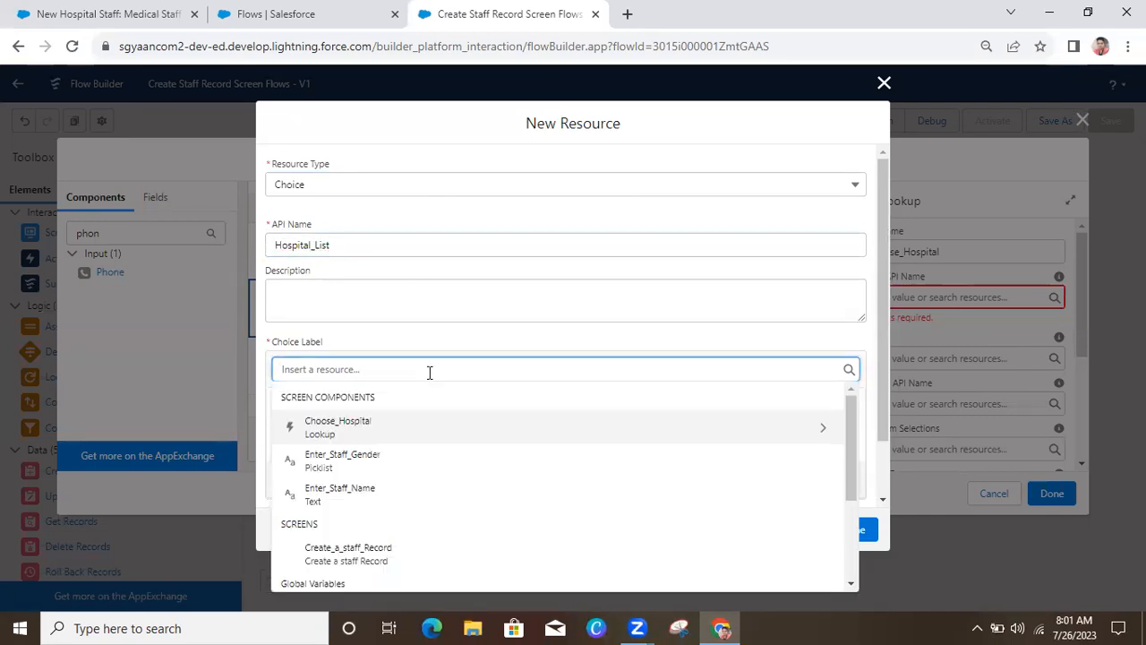
mouse_move(847, 466)
mouse_down()
mouse_move(851, 554)
mouse_move(844, 466)
mouse_up()
click(865, 471)
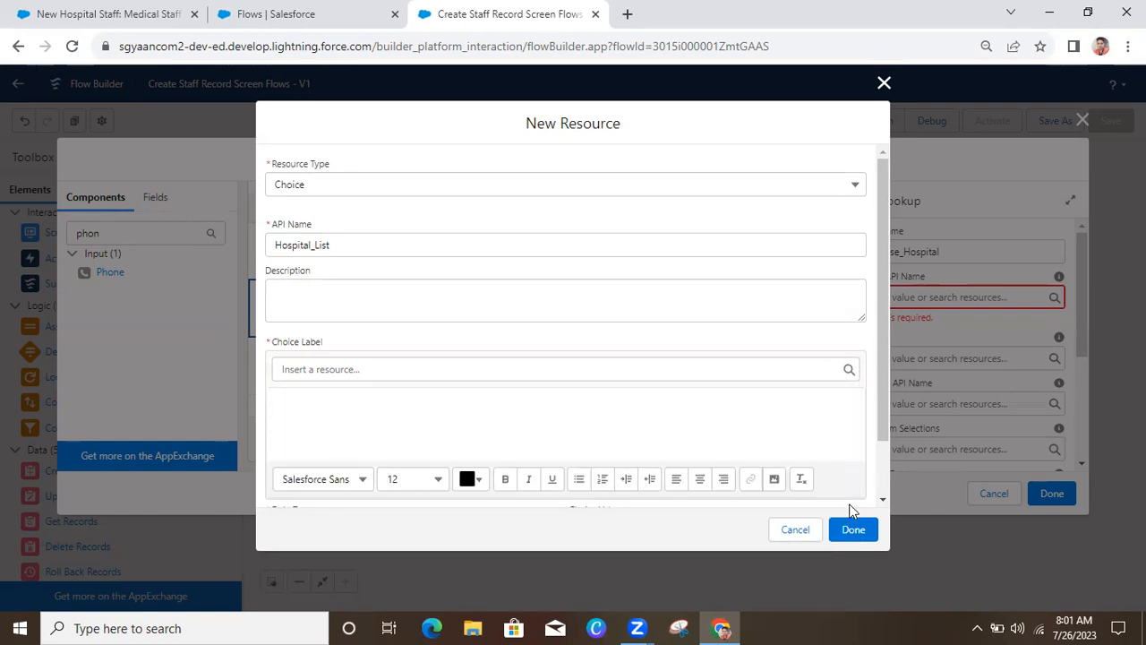
click(808, 529)
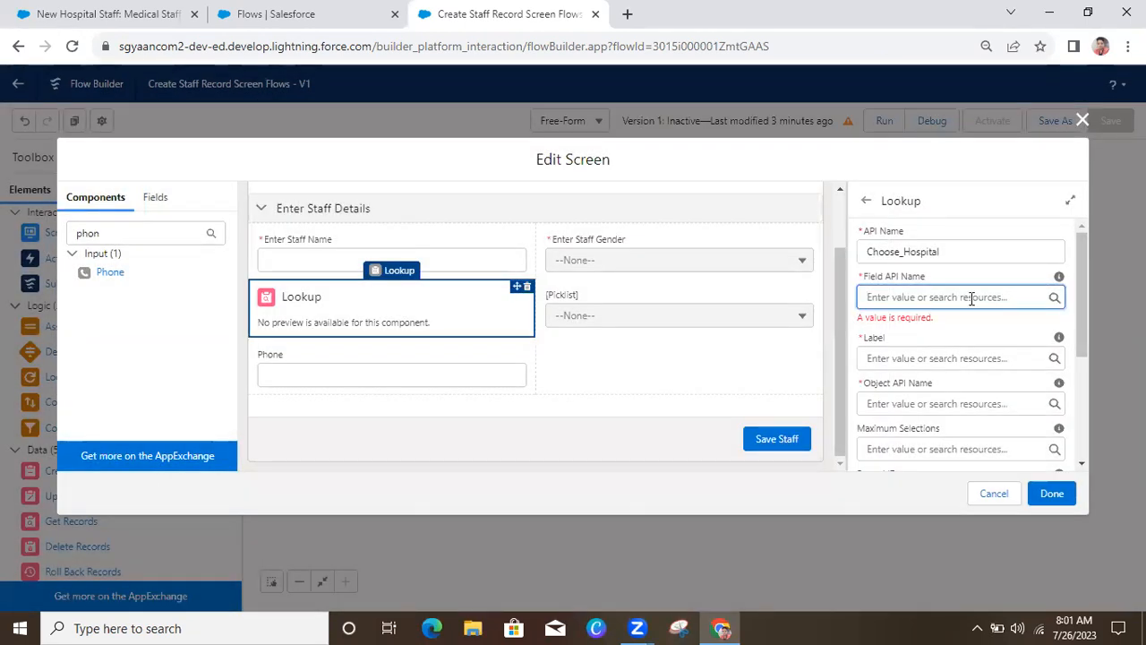
click(972, 299)
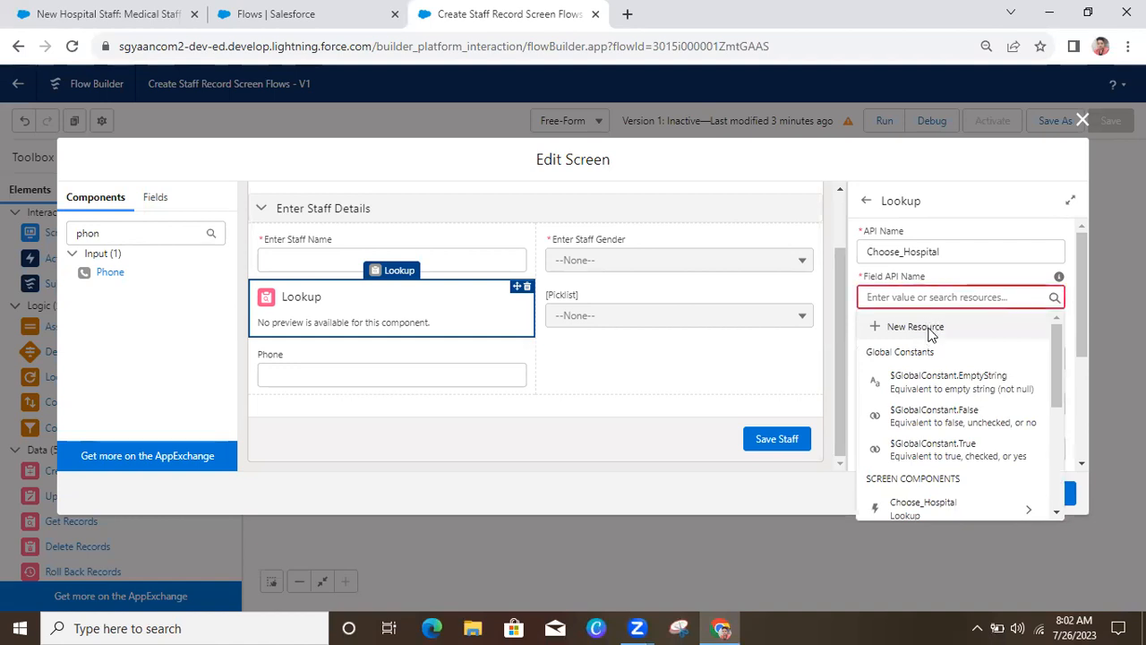
click(931, 328)
click(580, 290)
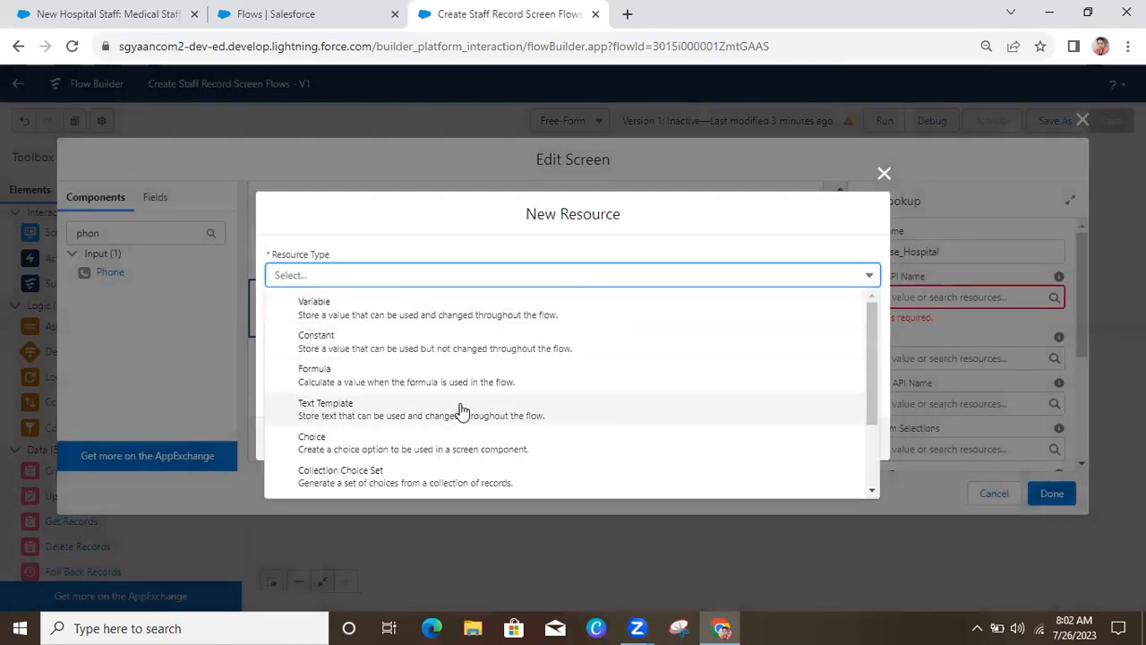
click(403, 484)
click(364, 305)
text(Hospital_List)
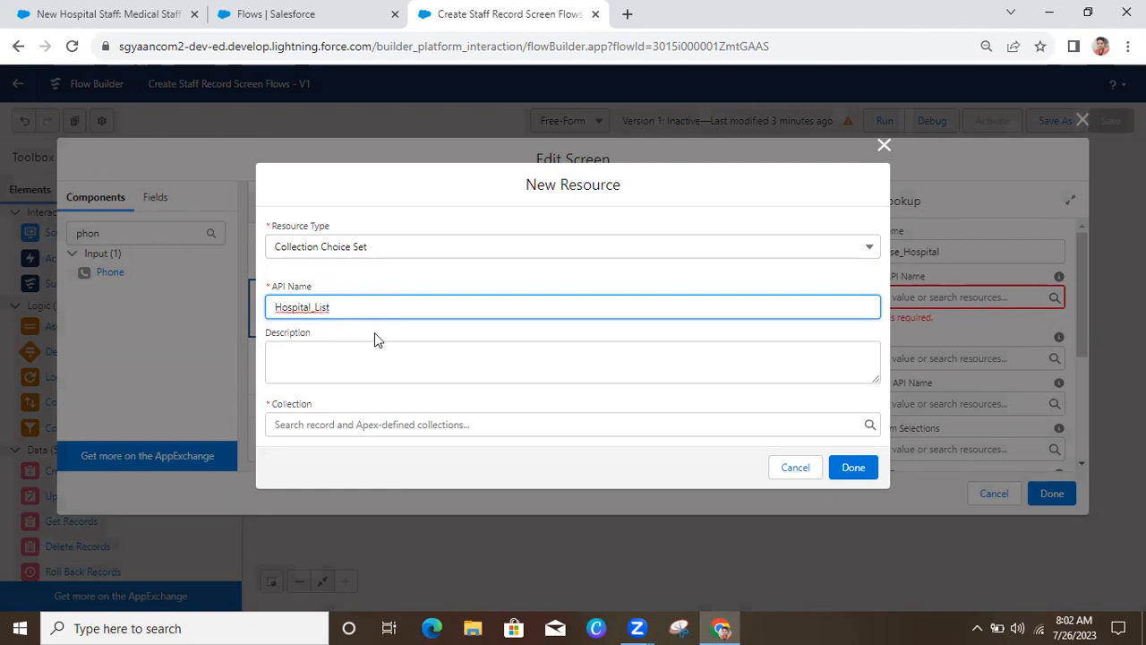
click(382, 422)
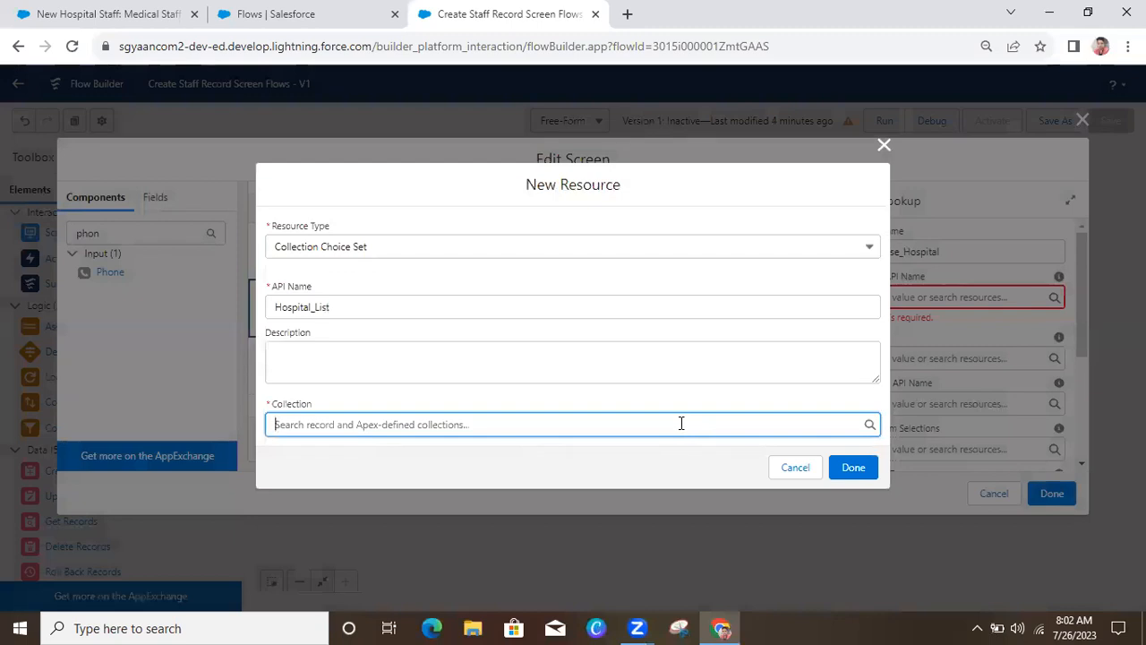
click(505, 410)
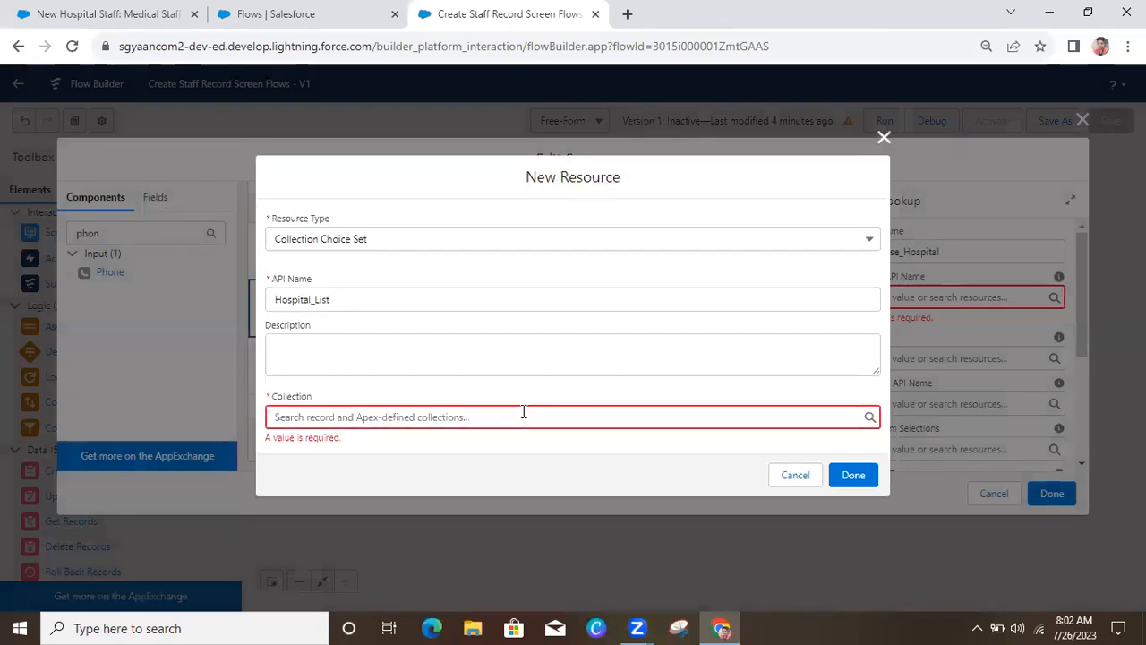
click(796, 484)
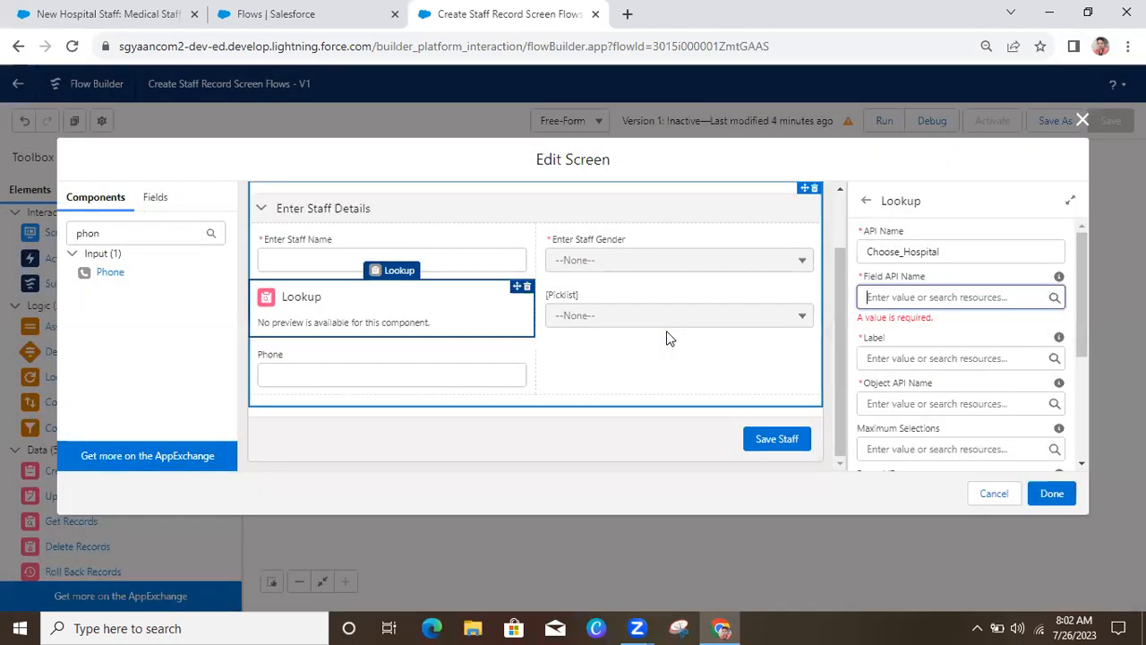
Discard the unsaved edits to the Create a staff Record screen and reopen the screen for editing.
click(621, 363)
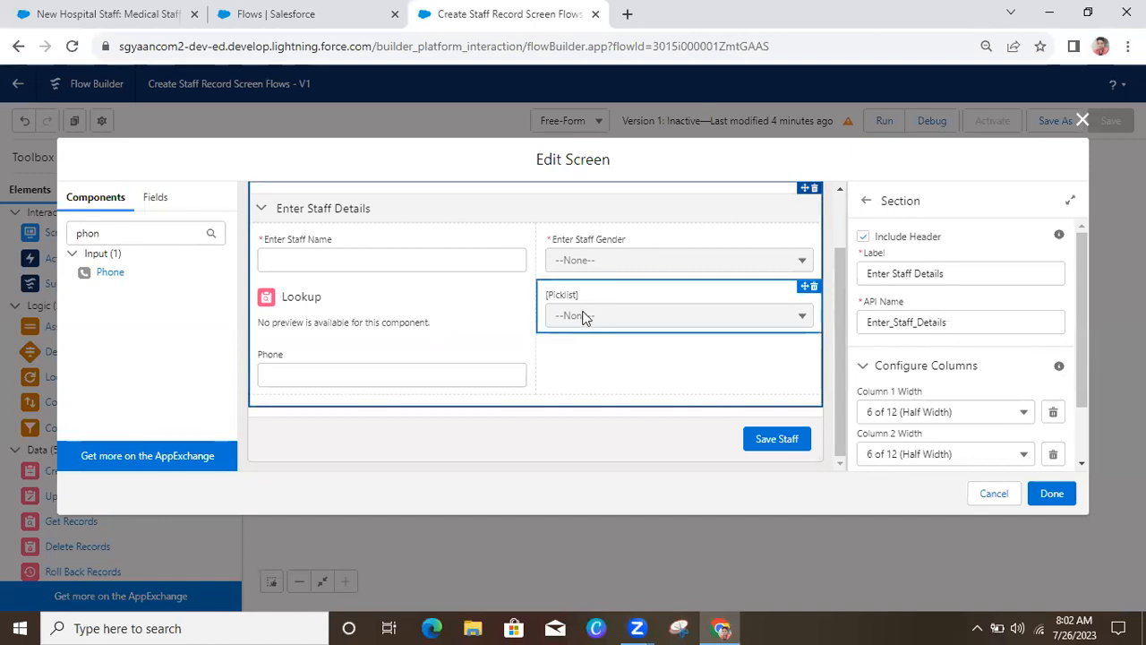
click(988, 498)
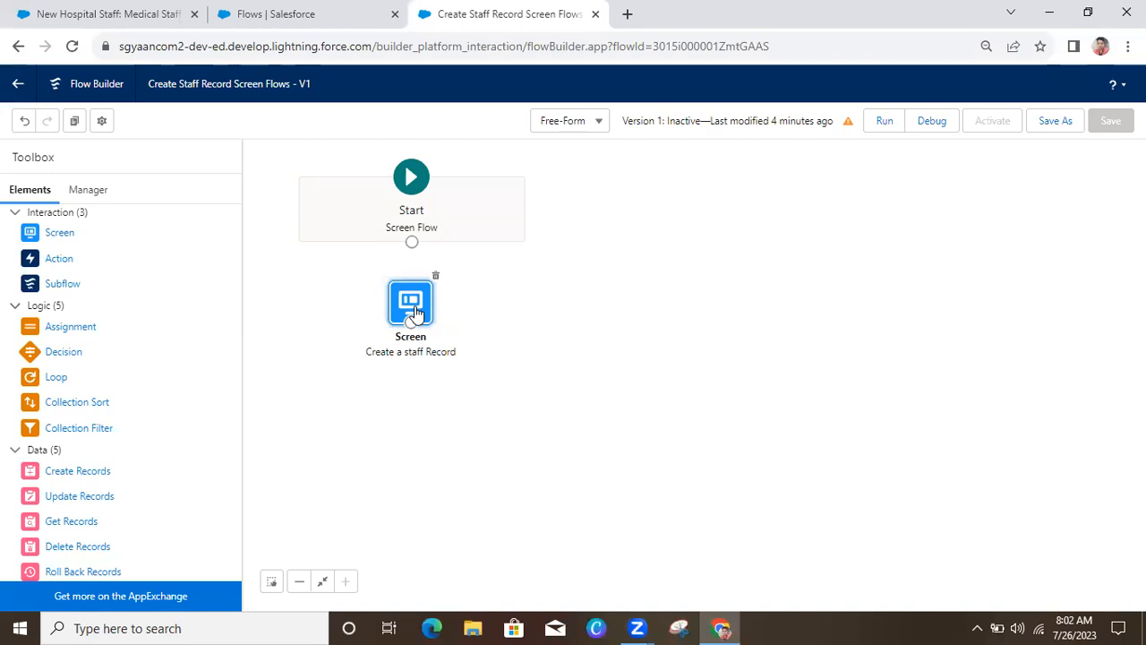
double_click(414, 311)
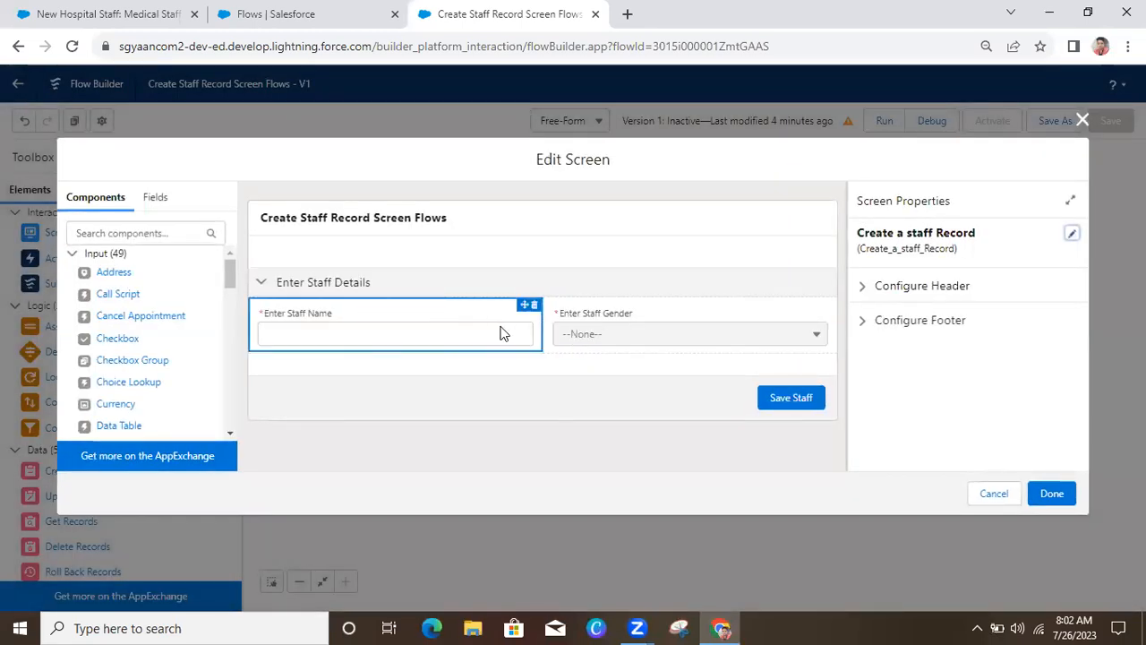
Find the Picklist component and place it under Enter Staff Name inside the Enter Staff Details section.
click(140, 234)
text(pick)
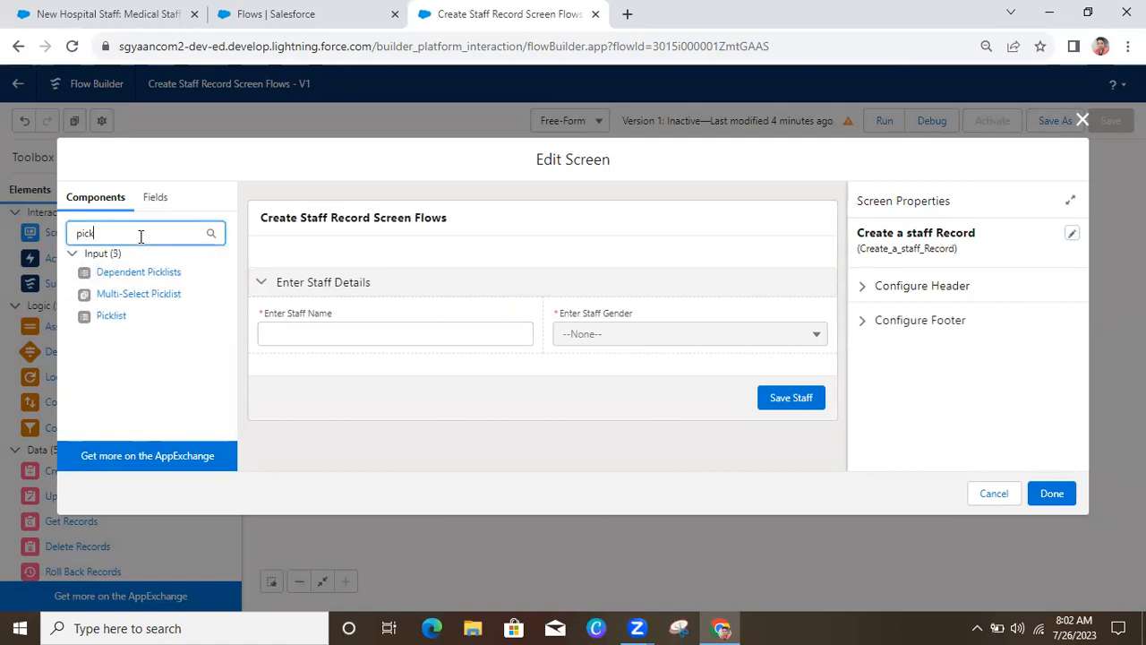
drag(113, 319, 310, 365)
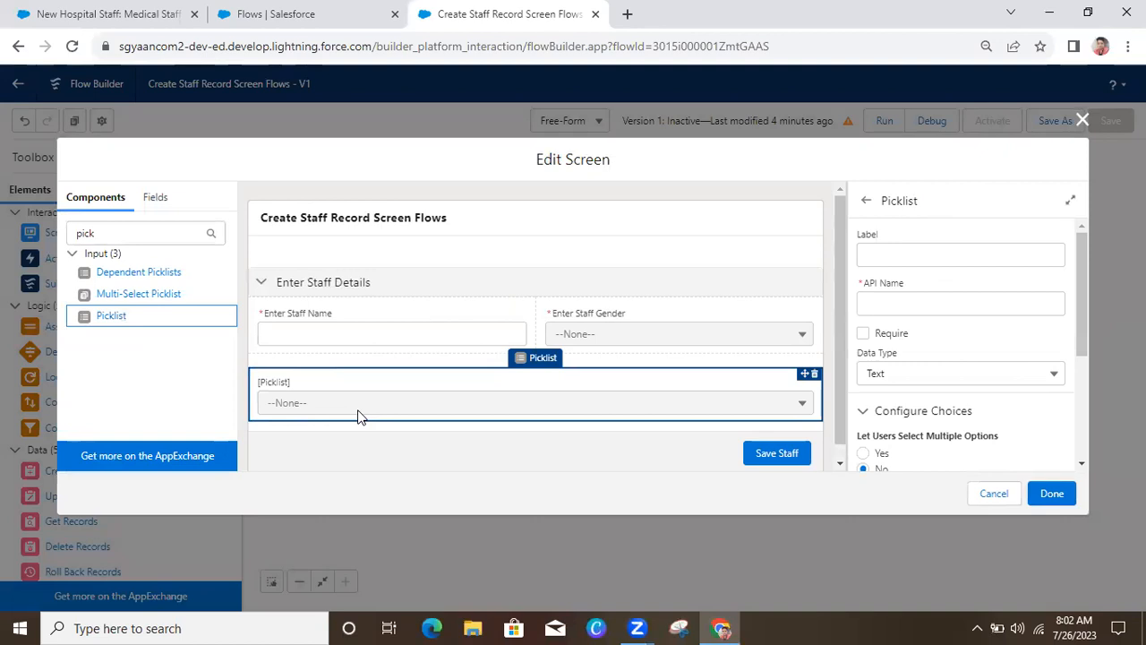
click(814, 373)
click(690, 369)
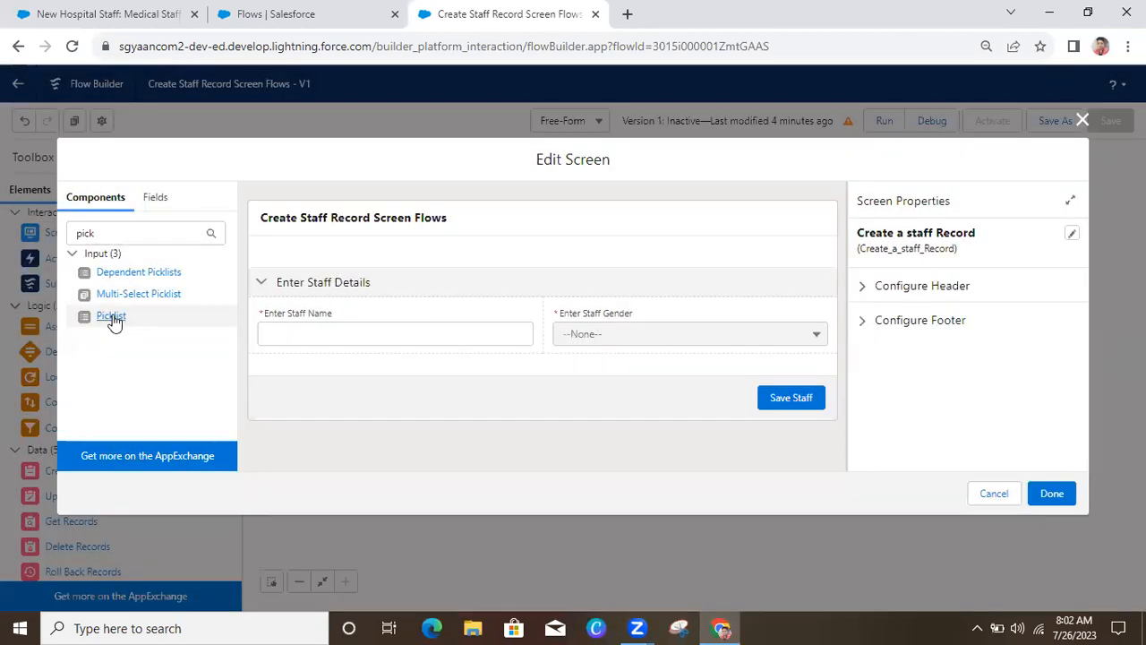
drag(112, 320, 394, 344)
Check the remaining fields on the New Hospital Staff form and return to the screen editor in Flow Builder.
click(123, 11)
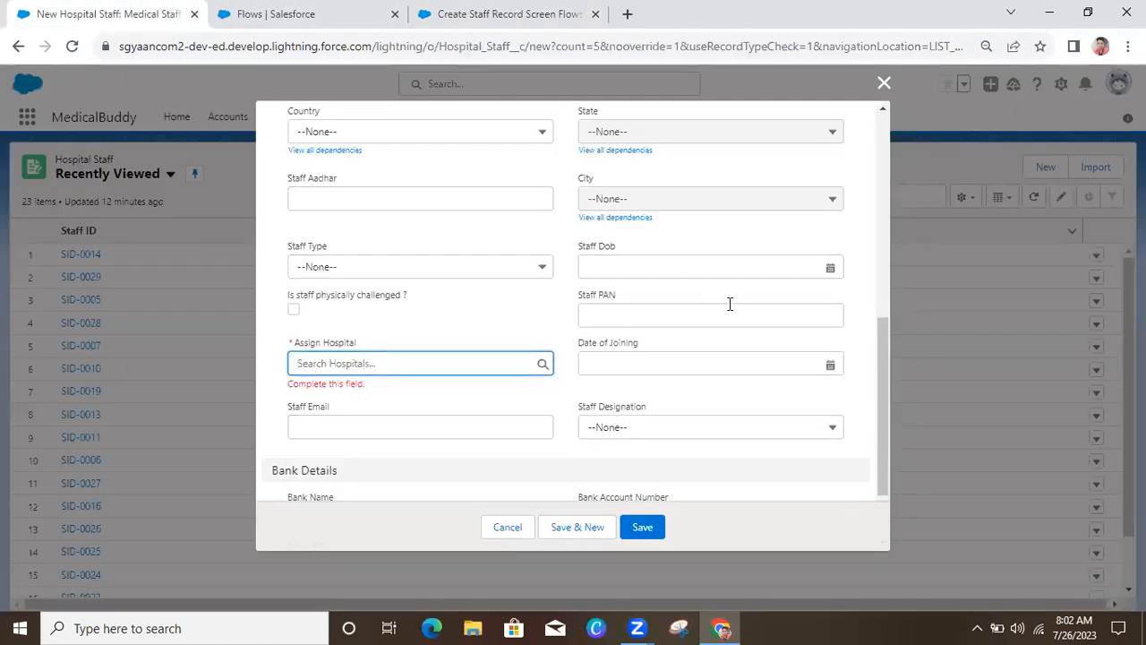
drag(888, 357, 891, 425)
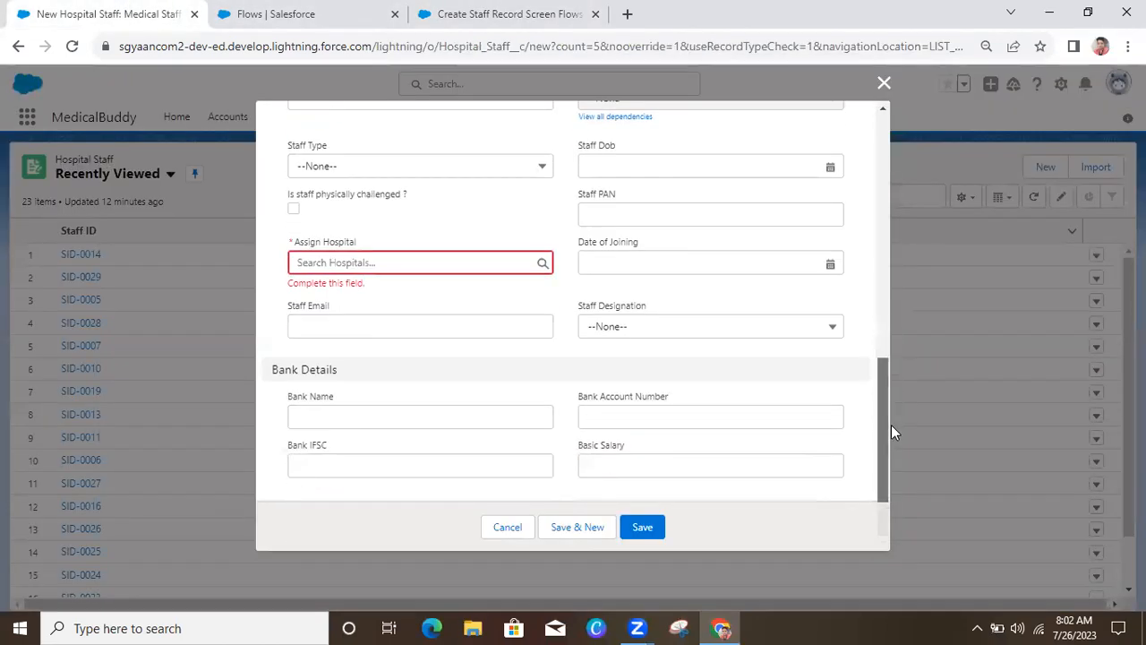
click(461, 14)
Label the new Picklist "Staff Designation" with the API name Staff_Designation.
click(907, 257)
text(STa)
key(BackSpace)
key(BackSpace)
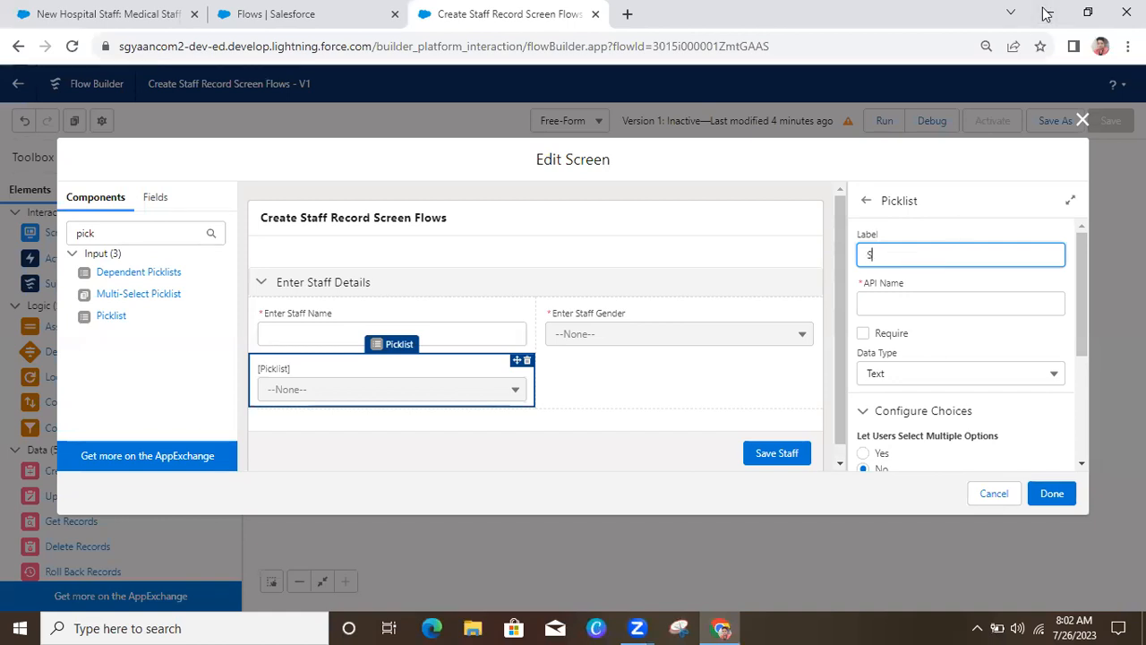
click(887, 255)
text(taffDesignation)
click(887, 255)
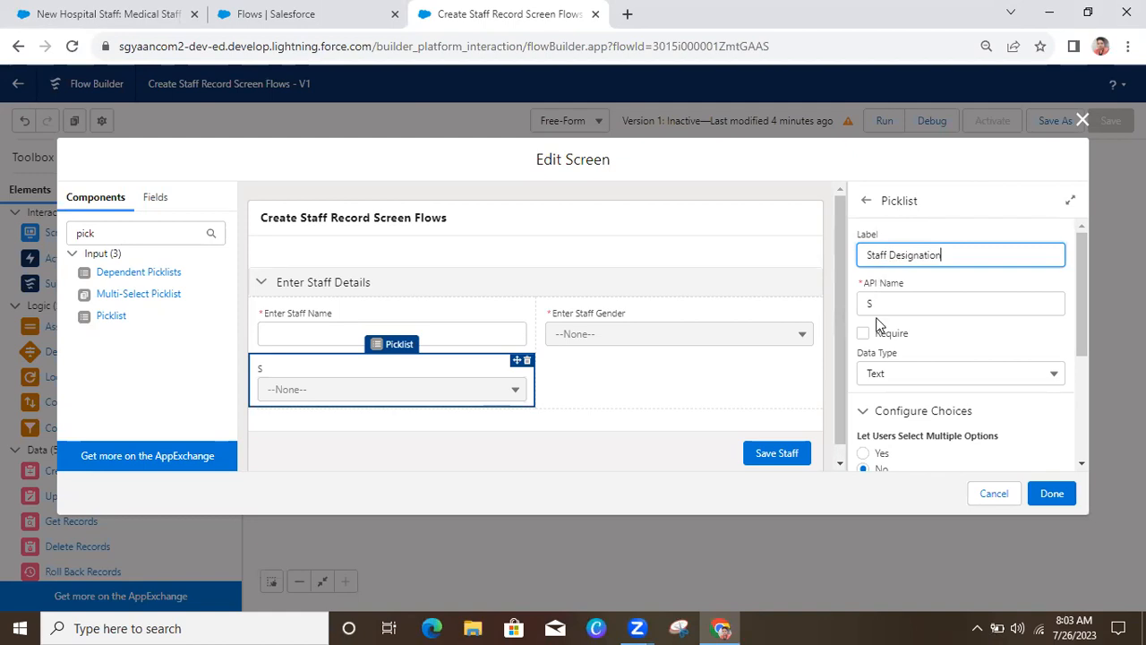
click(882, 304)
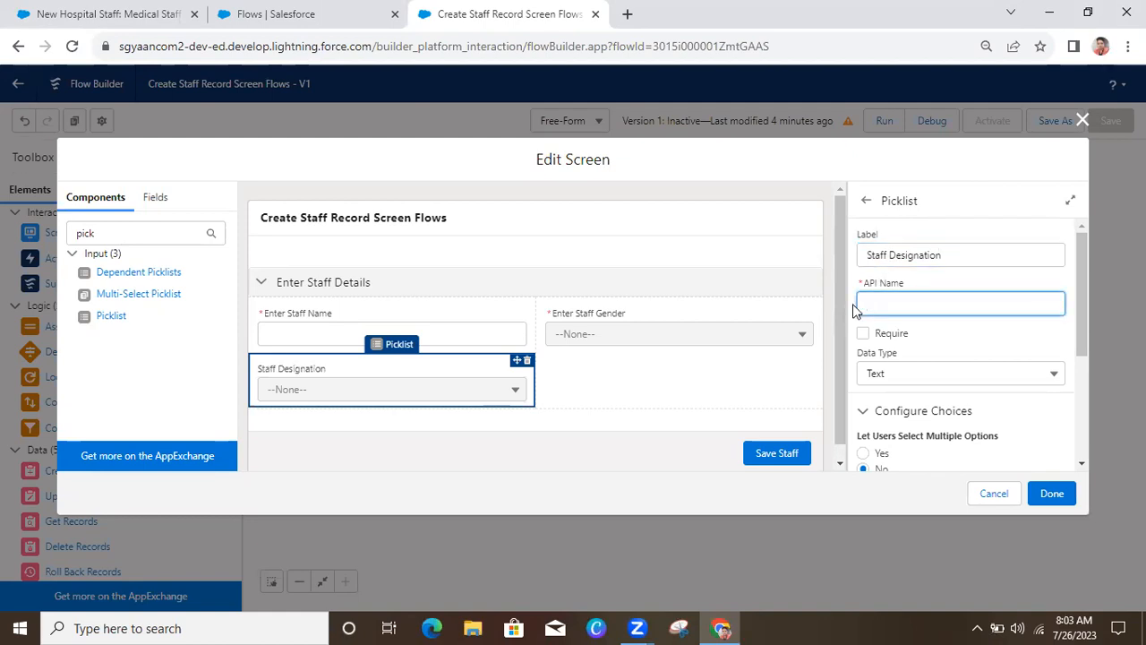
click(962, 261)
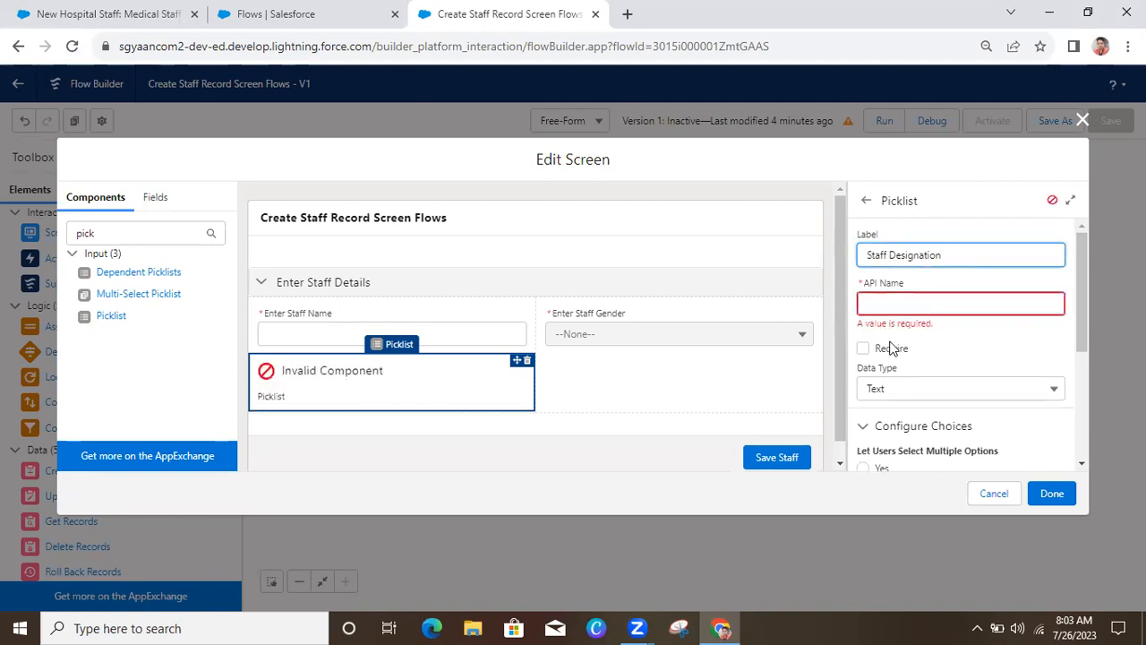
click(990, 339)
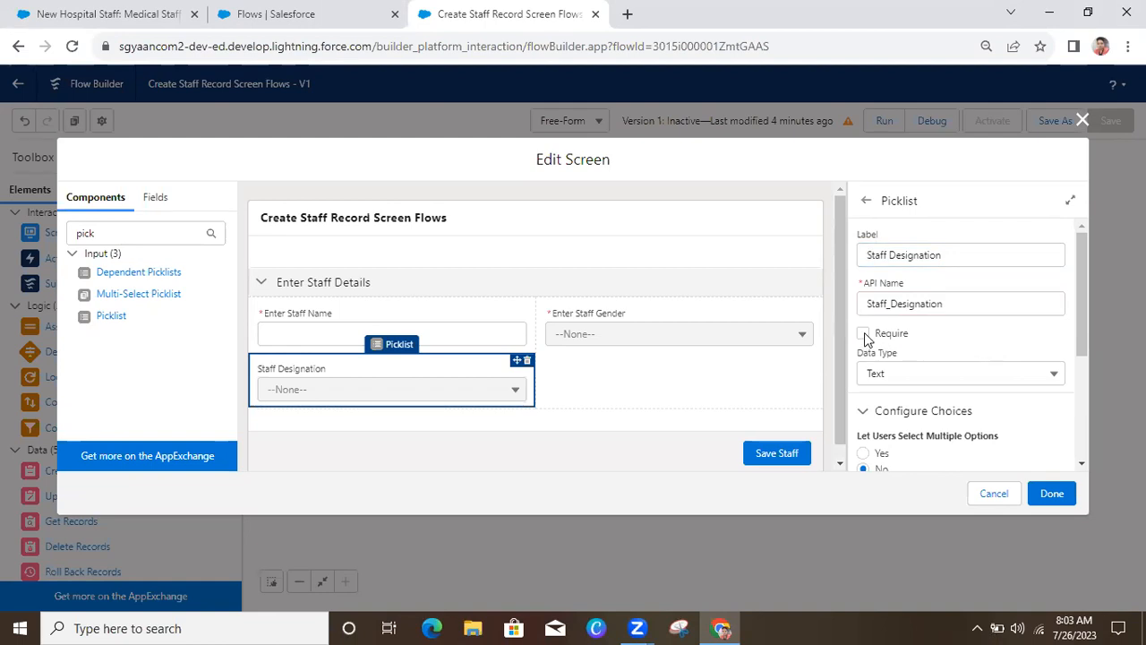
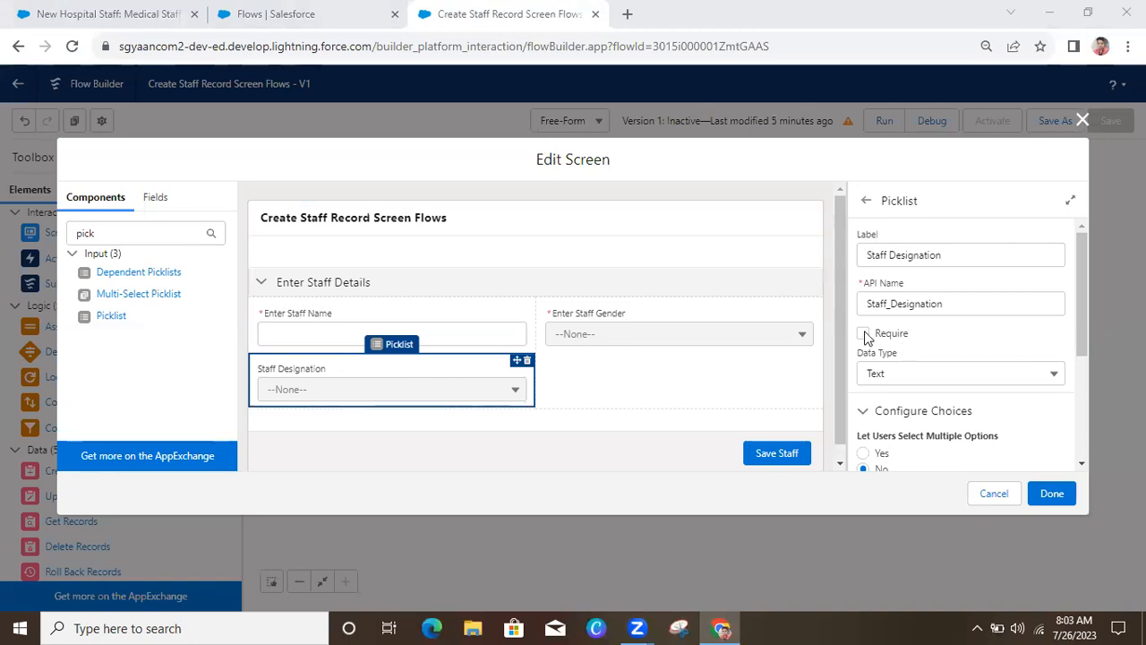
Start a new Picklist Choice Set resource with the API name Designationchoice for the Staff Designation picklist, keeping its data type as Text.
click(928, 380)
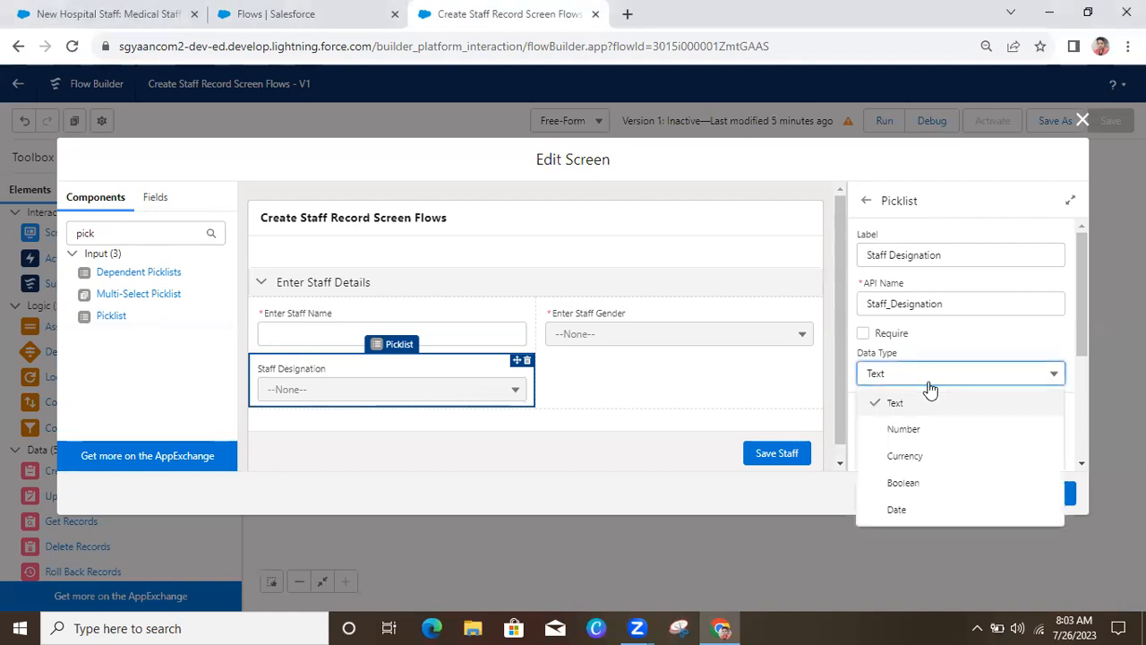
click(960, 324)
drag(1083, 331, 1083, 428)
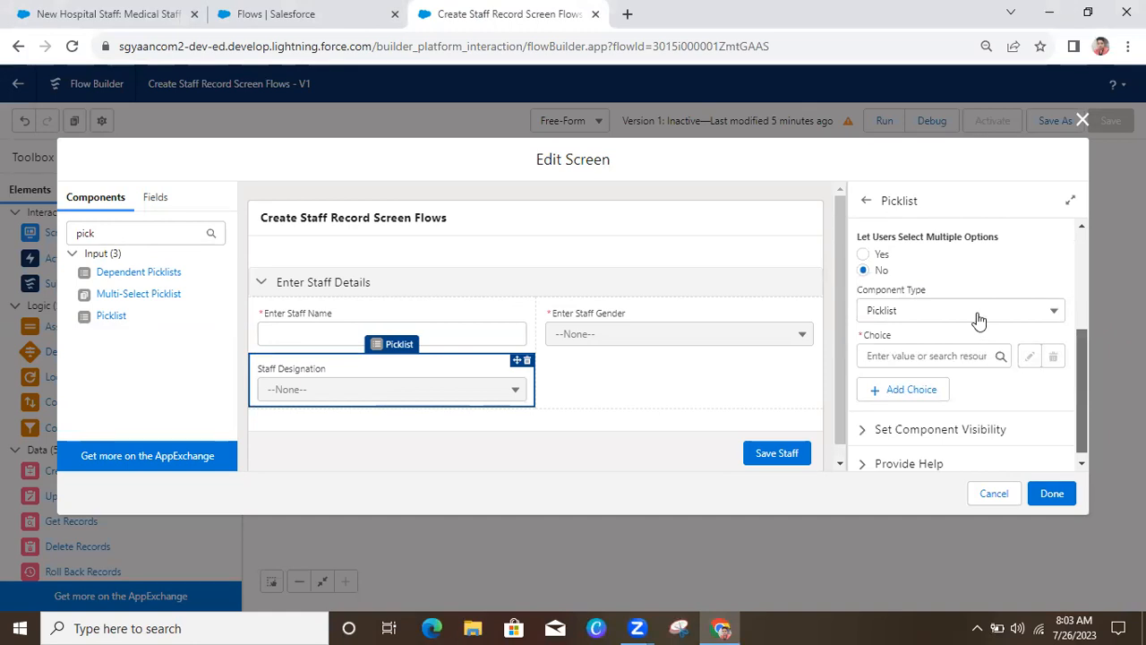
click(963, 362)
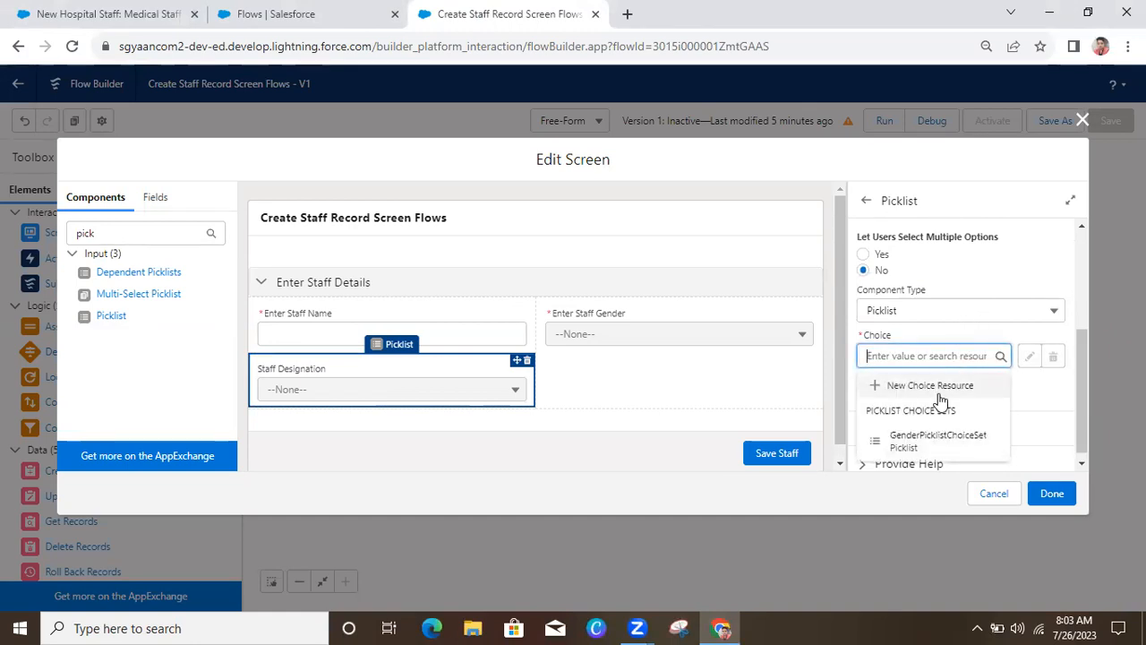
click(938, 386)
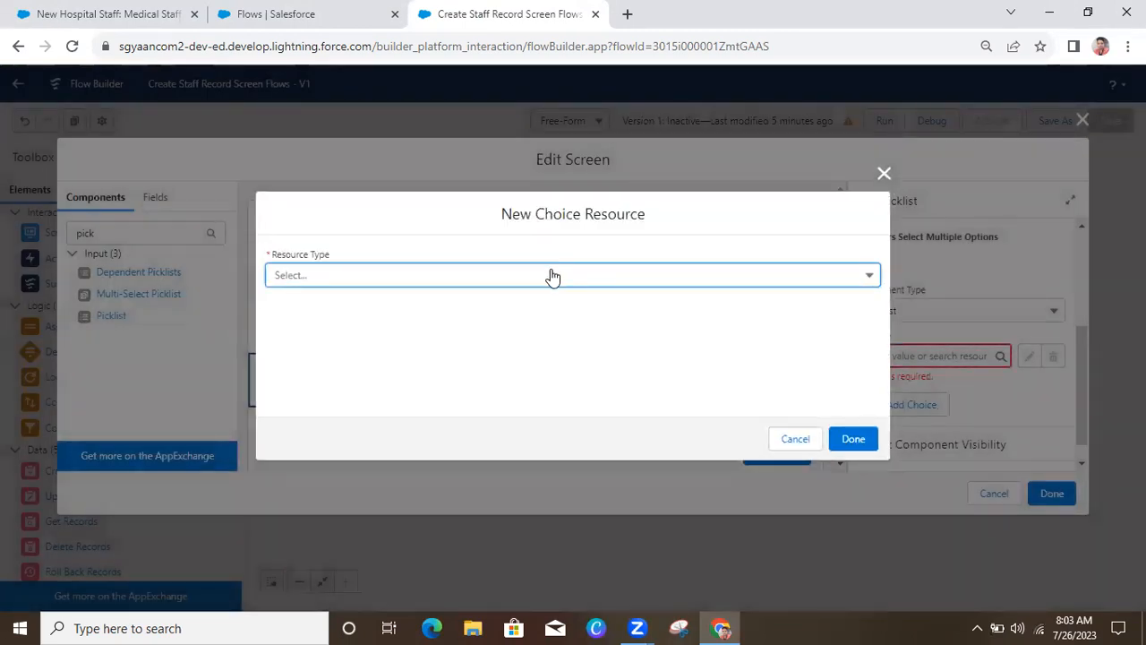
click(549, 274)
click(450, 409)
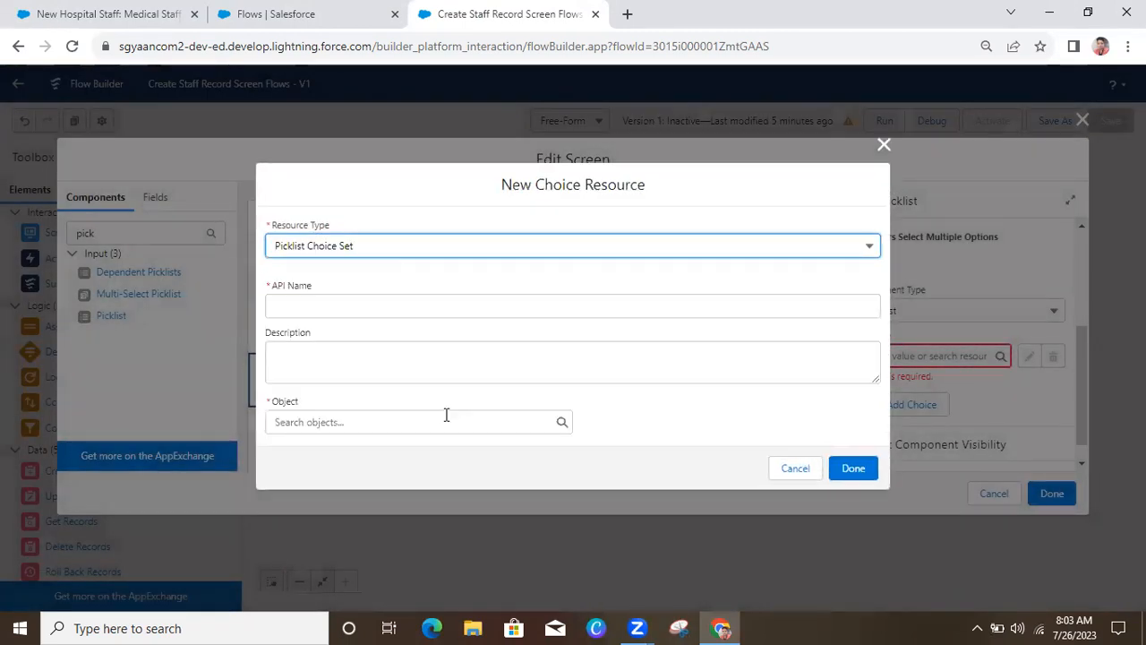
click(430, 301)
text(D)
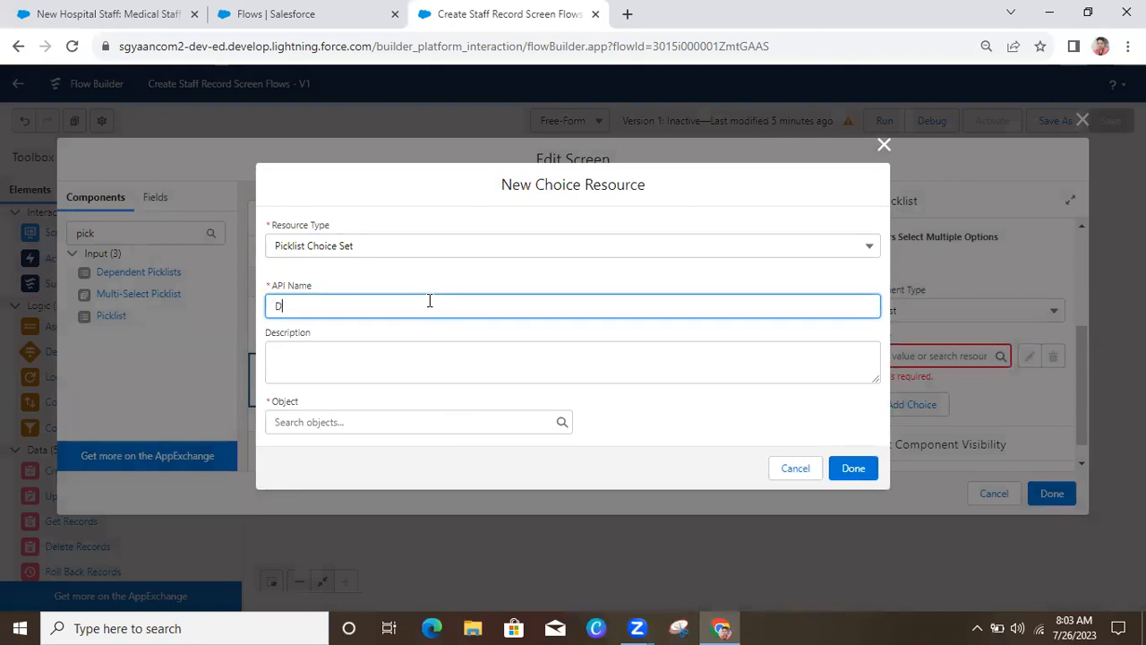
text(esignation choice)
Base the choice set on the Hospital Staff object's Staff_Designation__c field with data type Picklist, and confirm the resource and the screen.
click(550, 336)
click(493, 413)
text(staff)
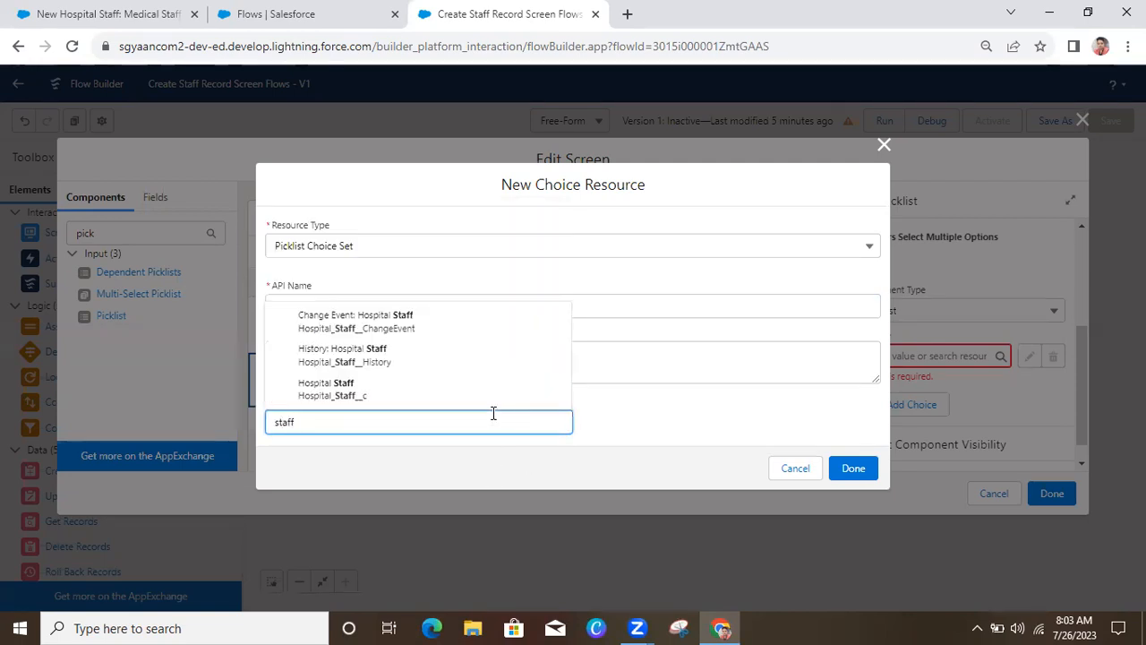
click(335, 388)
click(350, 423)
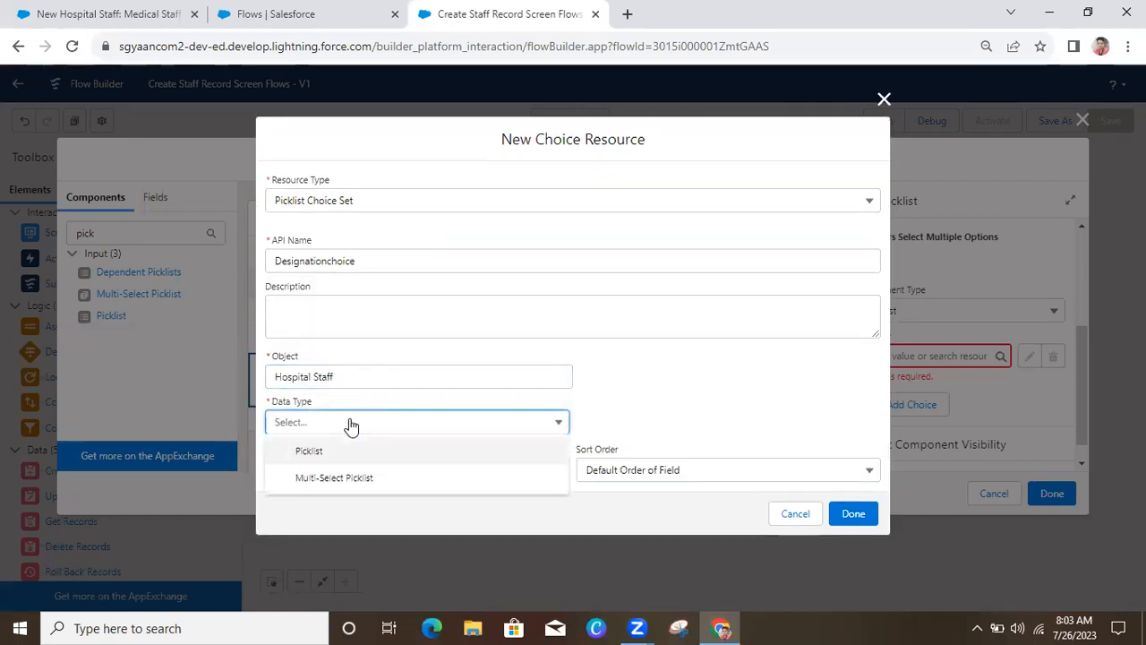
click(351, 454)
click(350, 475)
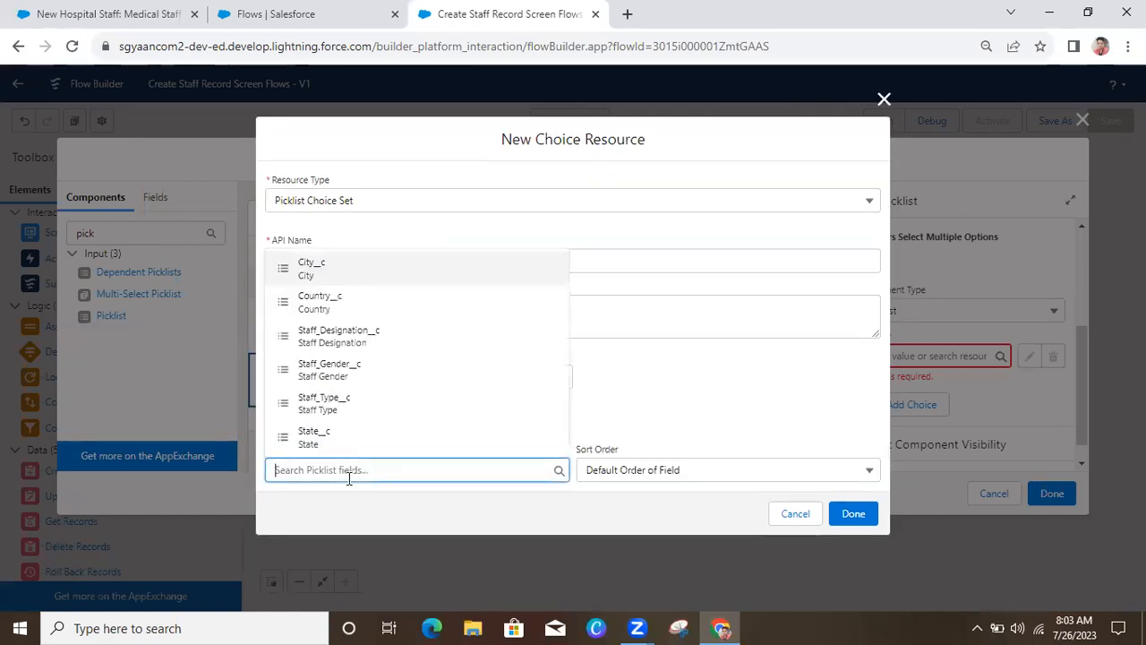
text(des)
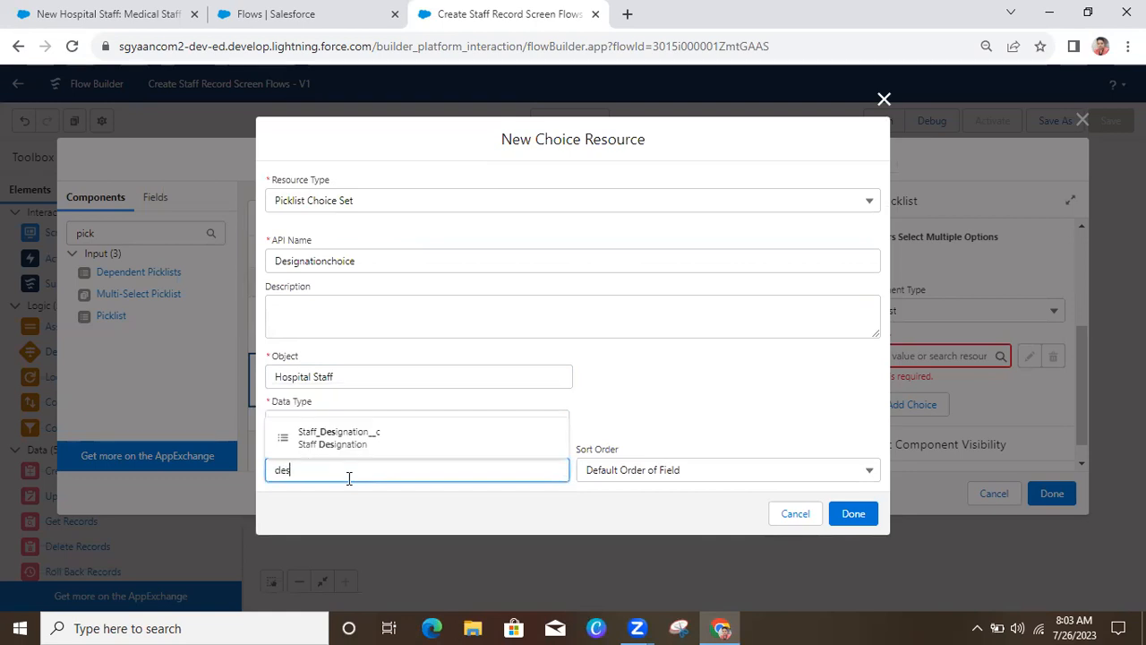
click(383, 438)
click(853, 515)
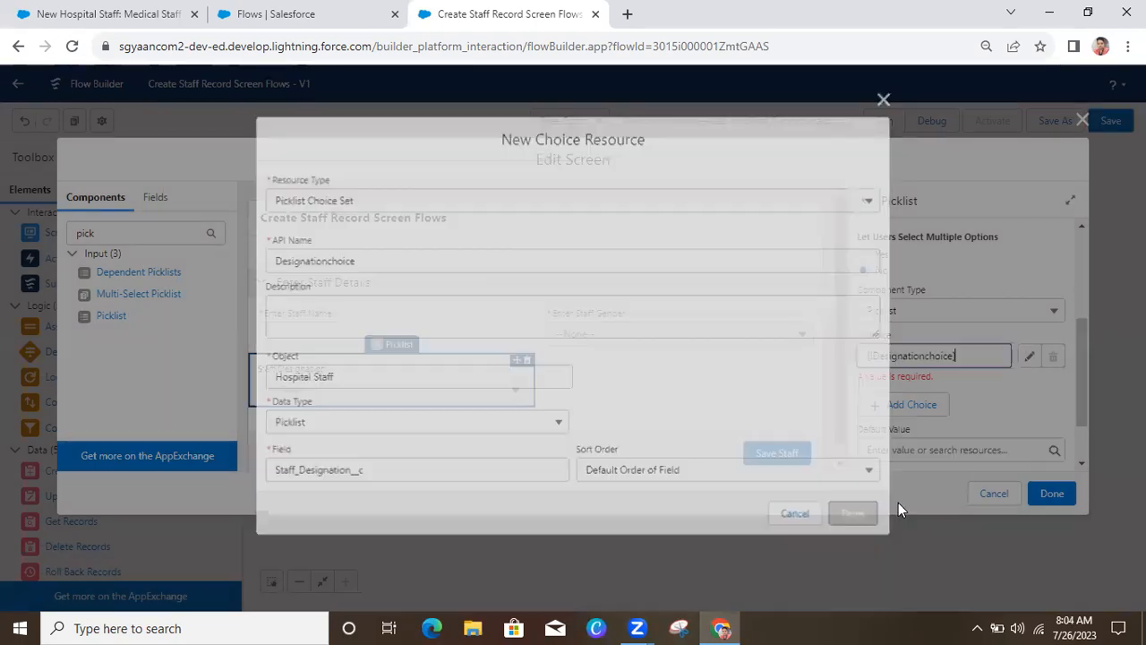
scroll(1085, 376, down, 2)
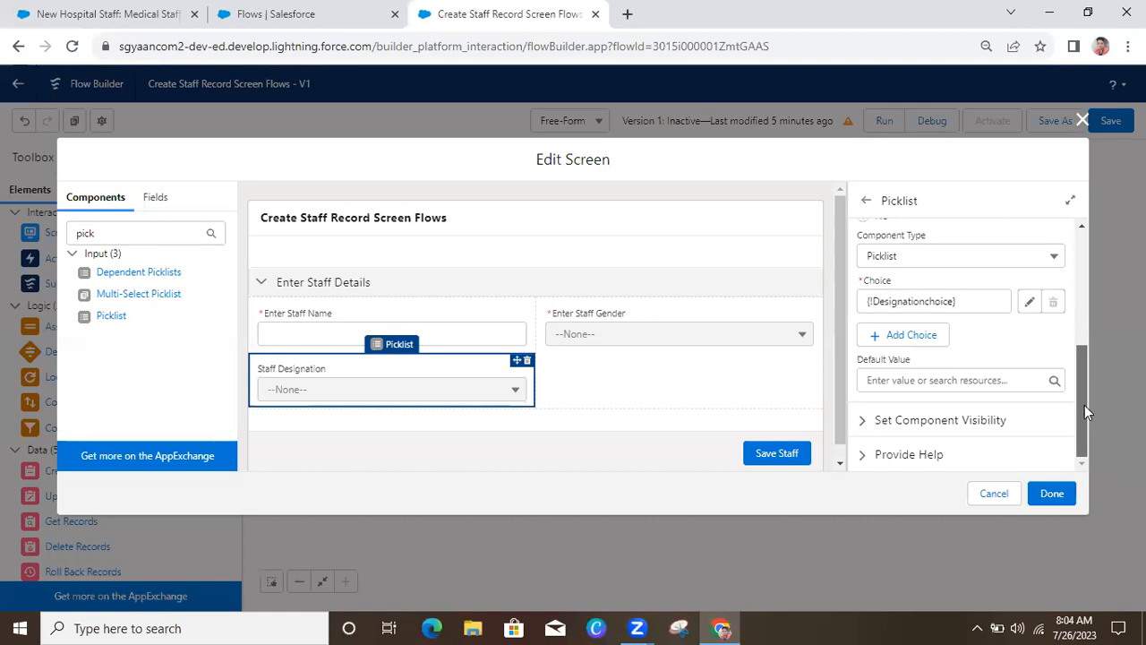
click(1046, 493)
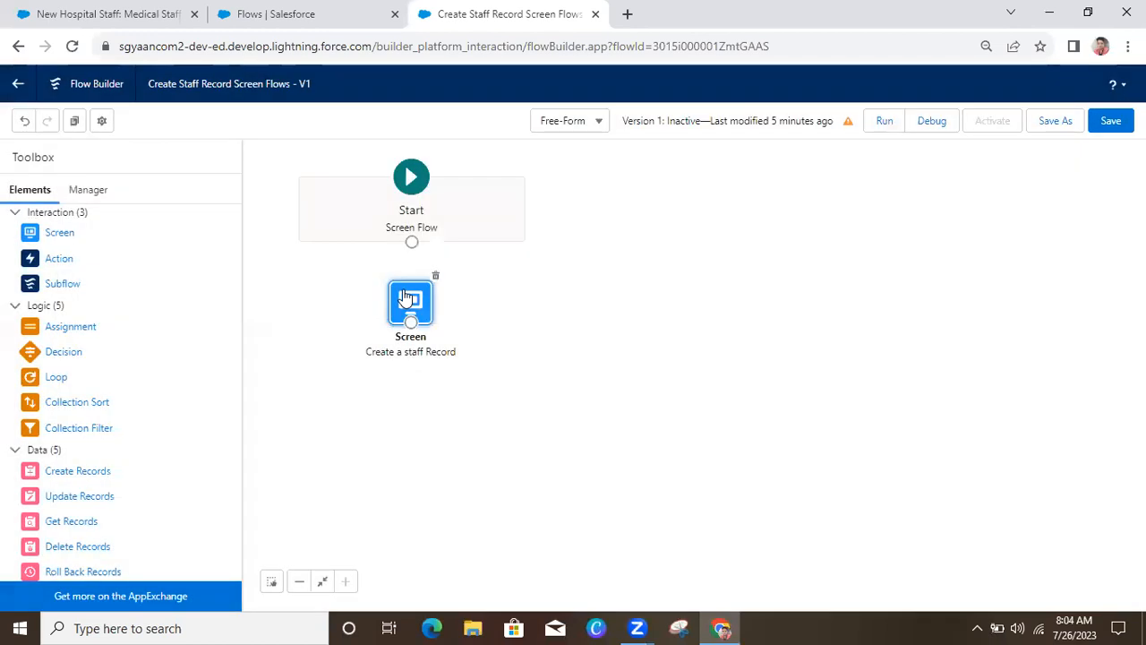
Reopen the Create a staff Record screen and add a Phone component beside Staff Designation.
double_click(408, 298)
click(141, 232)
text(phon)
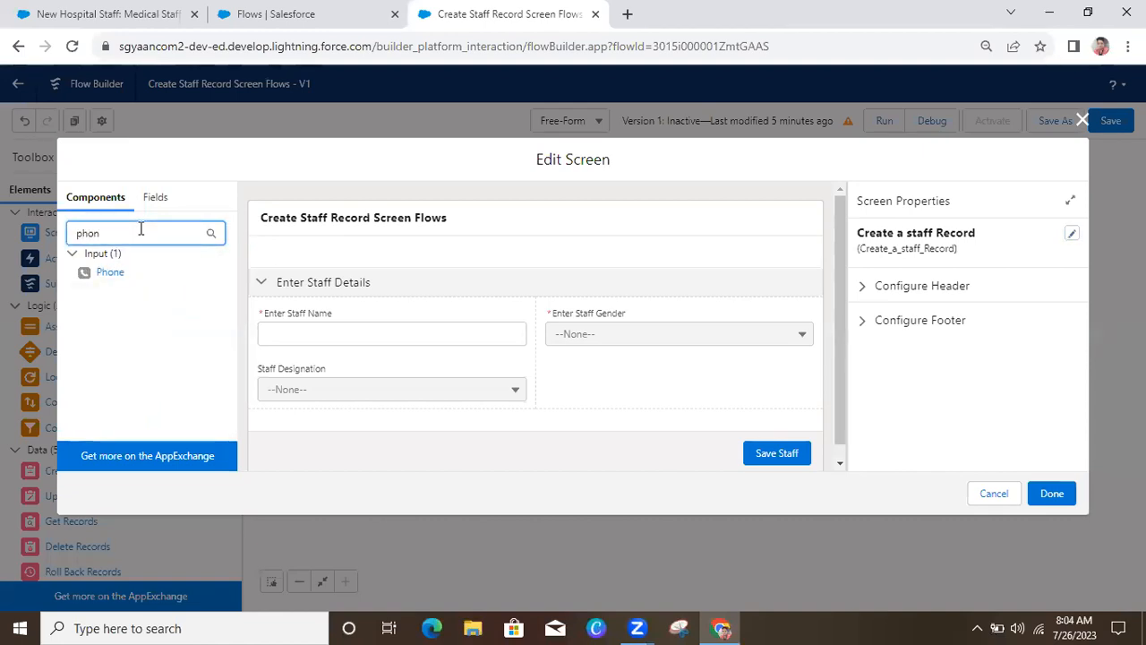
drag(113, 278, 638, 383)
Set the Phone component's API name to Staff_Phone_Number.
click(902, 245)
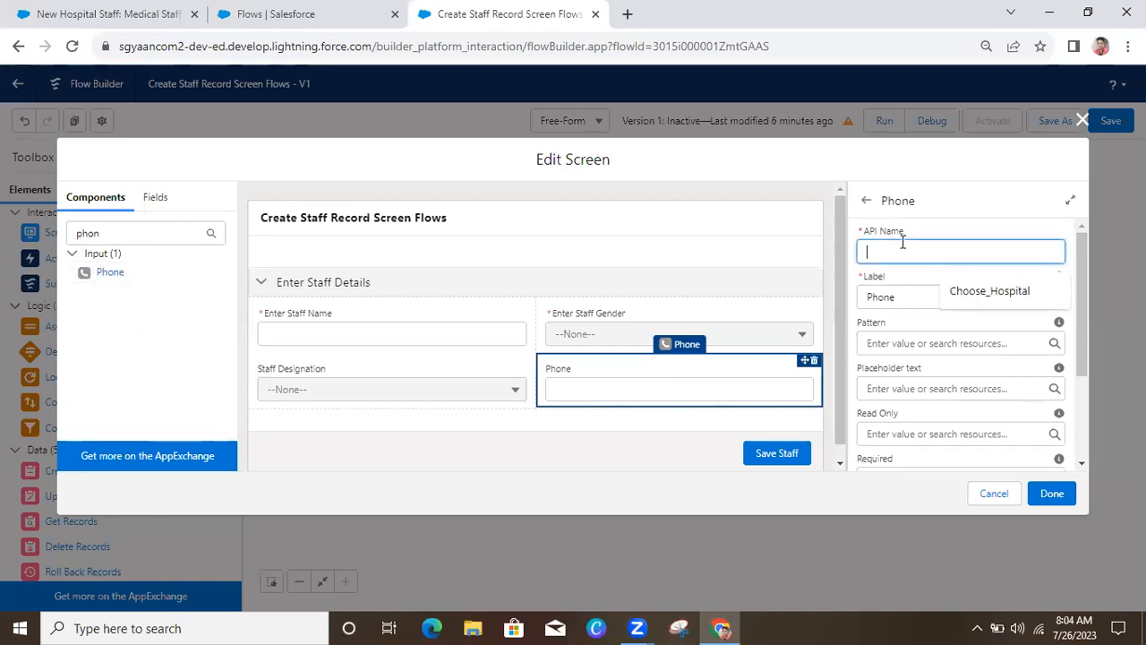
text(Staff Phone N)
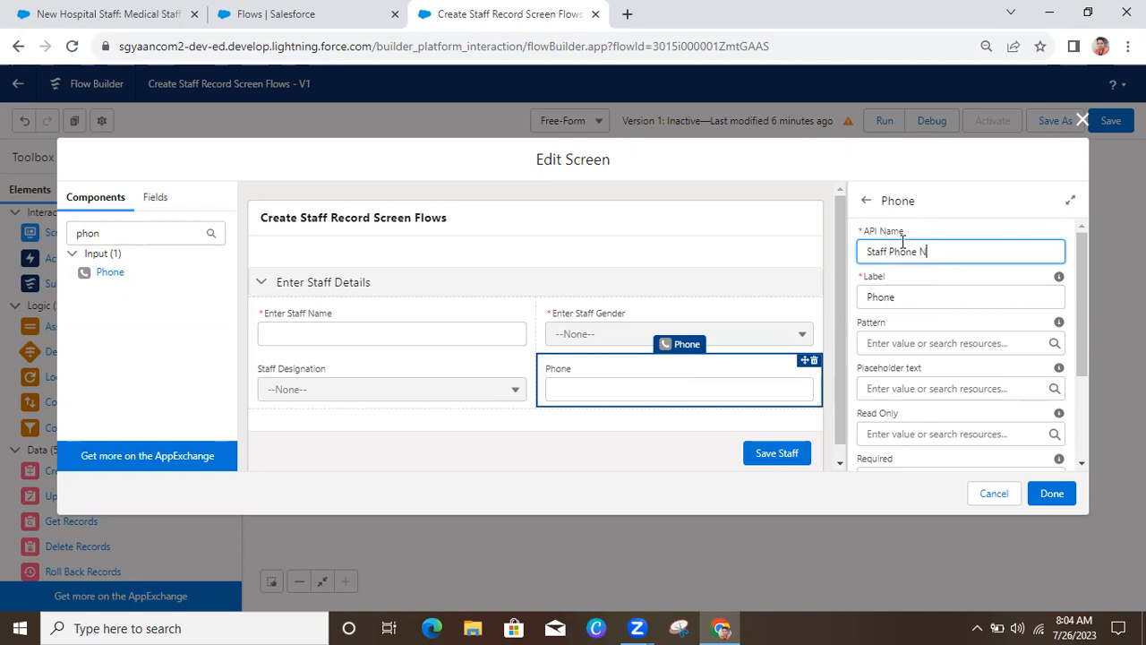
text(umber)
click(963, 220)
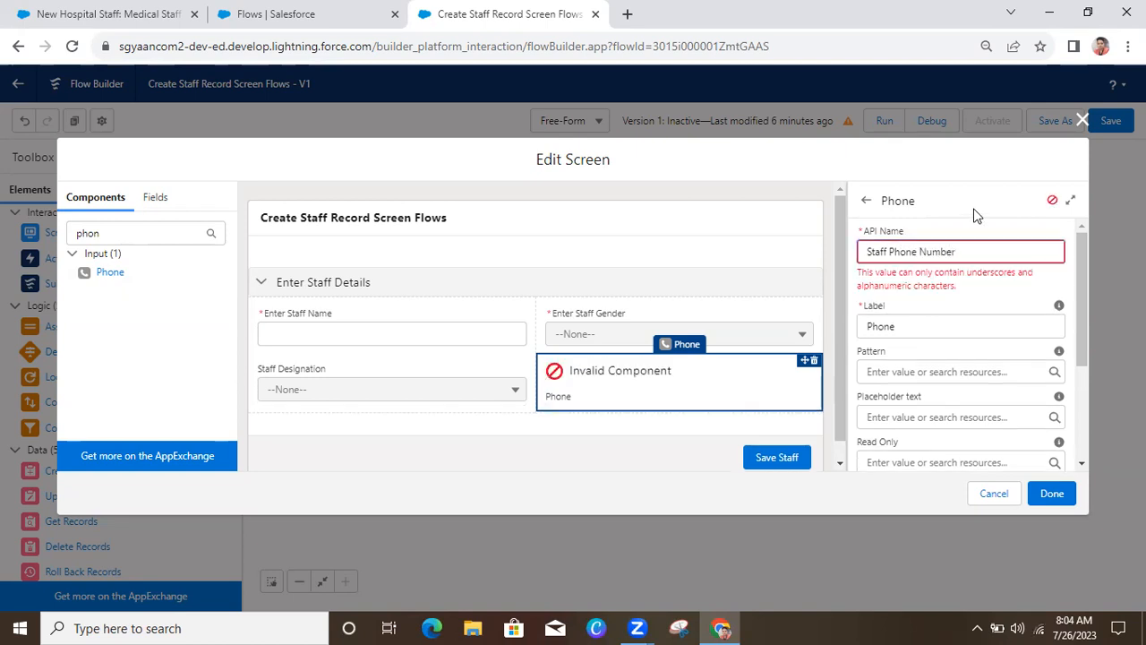
click(892, 251)
key(BackSpace)
text(_)
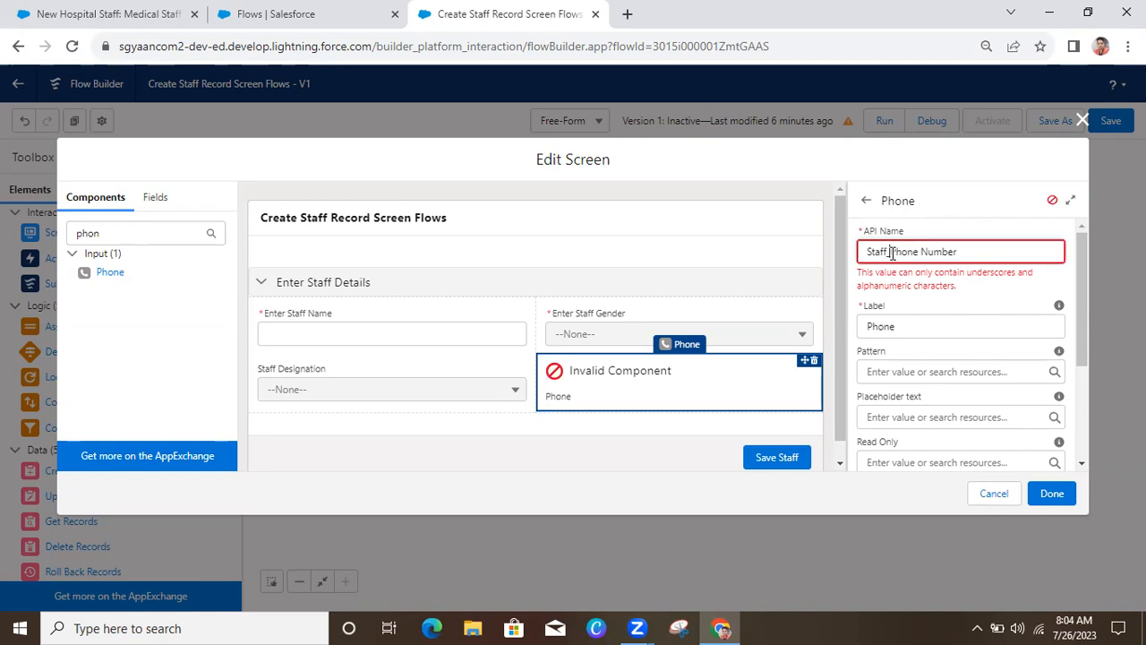
key(BackSpace)
text(_)
click(959, 157)
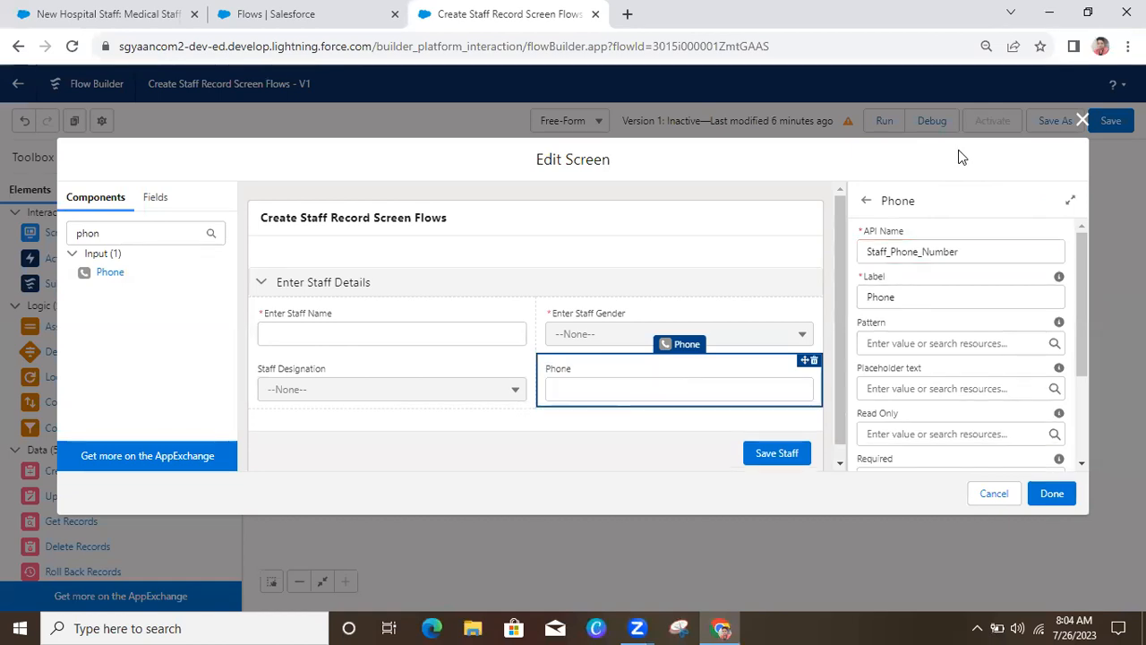
Set the Phone component's placeholder text to "Enter phone number here".
scroll(1081, 309, down, 1)
mouse_move(1082, 314)
mouse_down()
mouse_move(1091, 367)
mouse_move(1083, 296)
mouse_up()
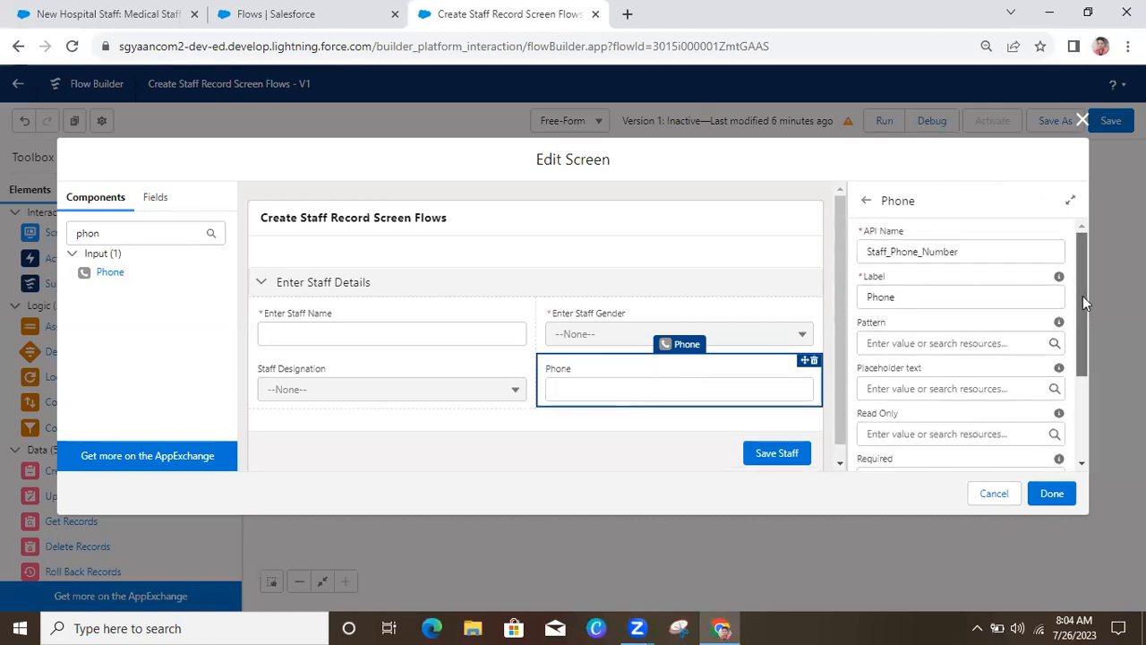
click(895, 389)
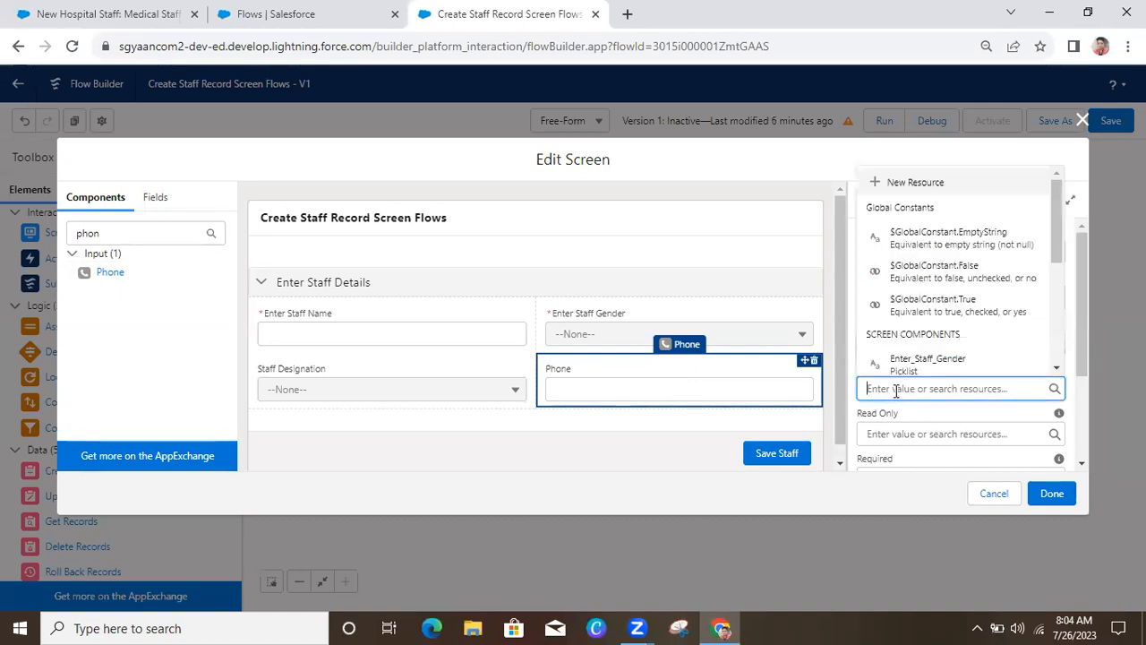
text(Enter)
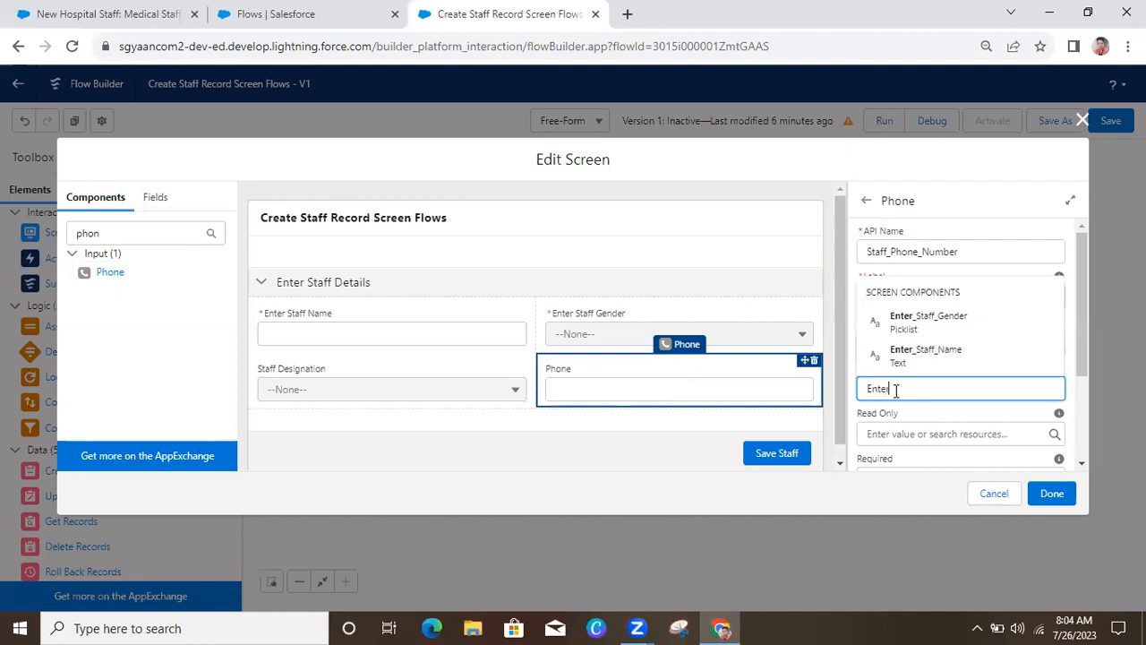
text( Phone number here)
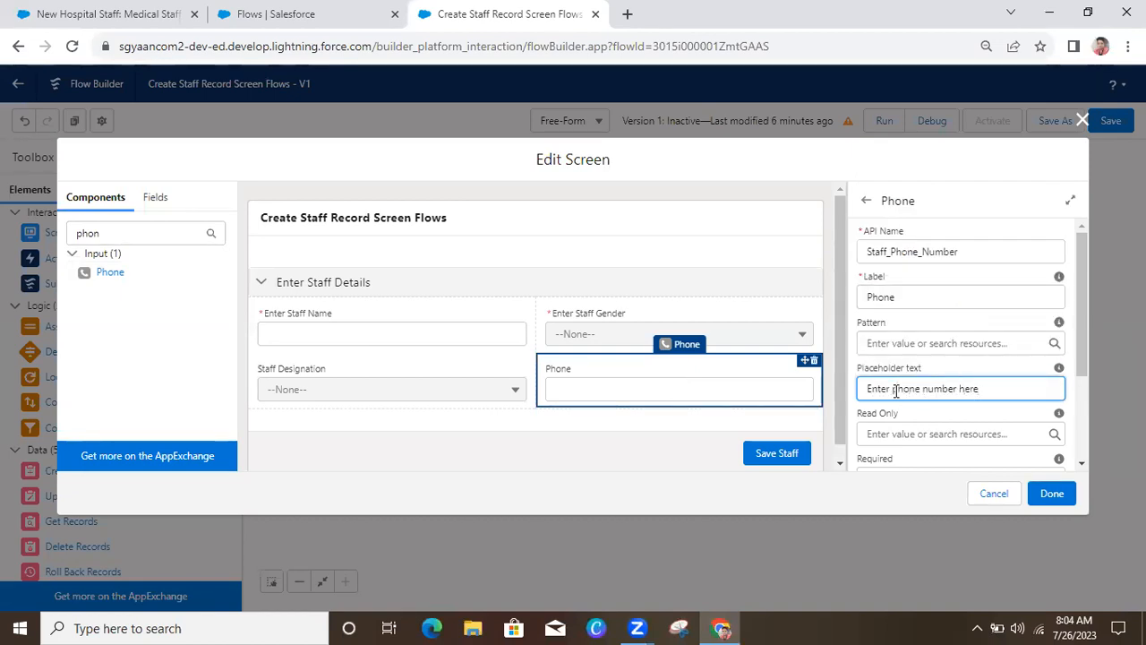
click(1000, 161)
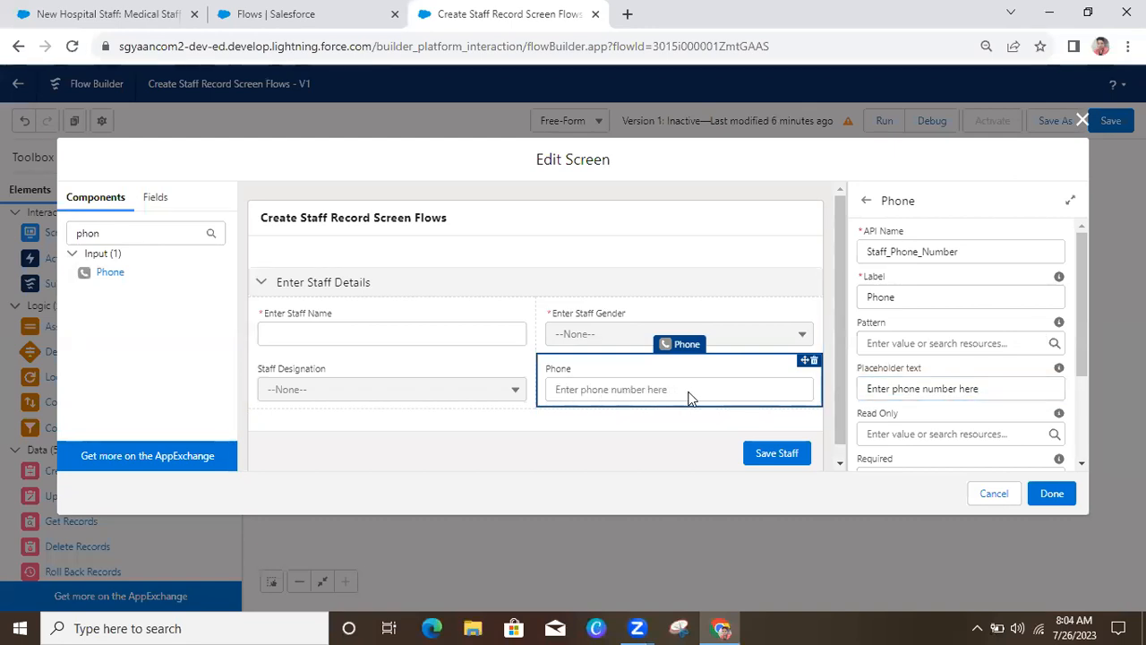
Try setting the Phone component's Read Only property to $GlobalConstant.True and check the field's preview.
scroll(1078, 373, down, 2)
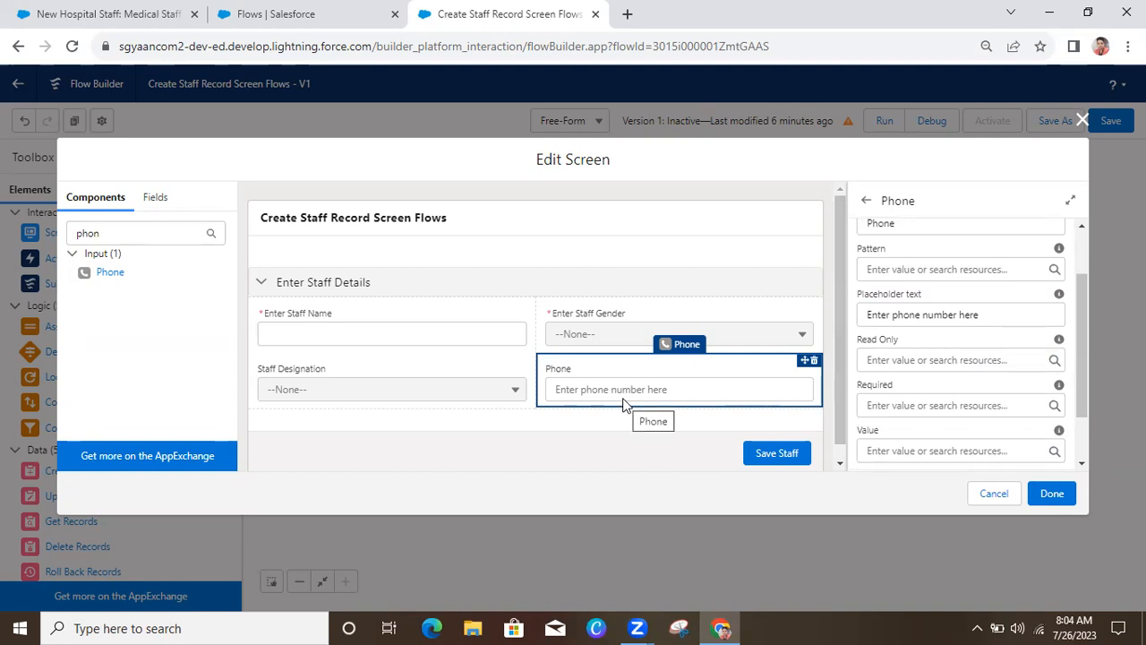
click(928, 359)
text(true)
click(933, 417)
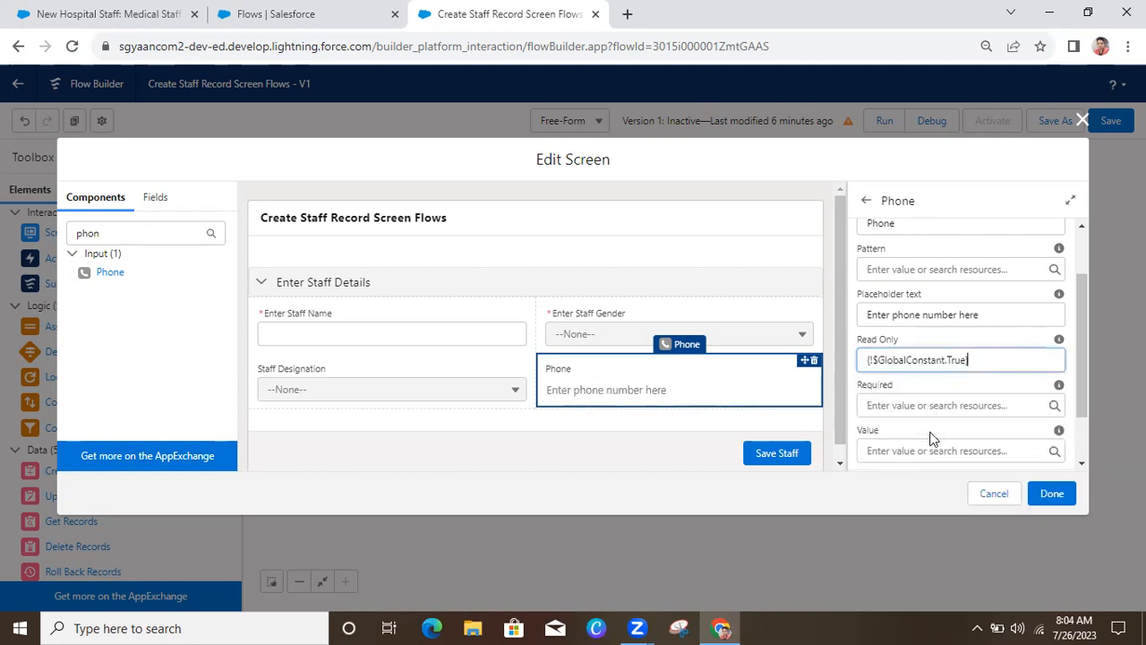
click(635, 442)
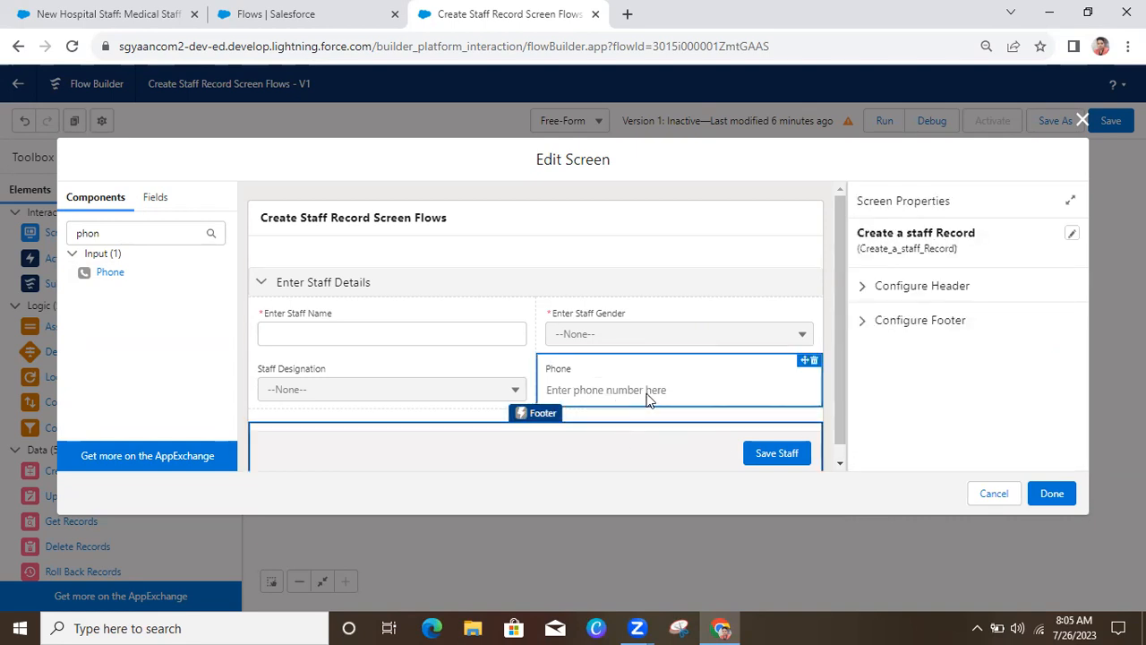
click(721, 378)
Clear the Phone component's Read Only value.
click(989, 427)
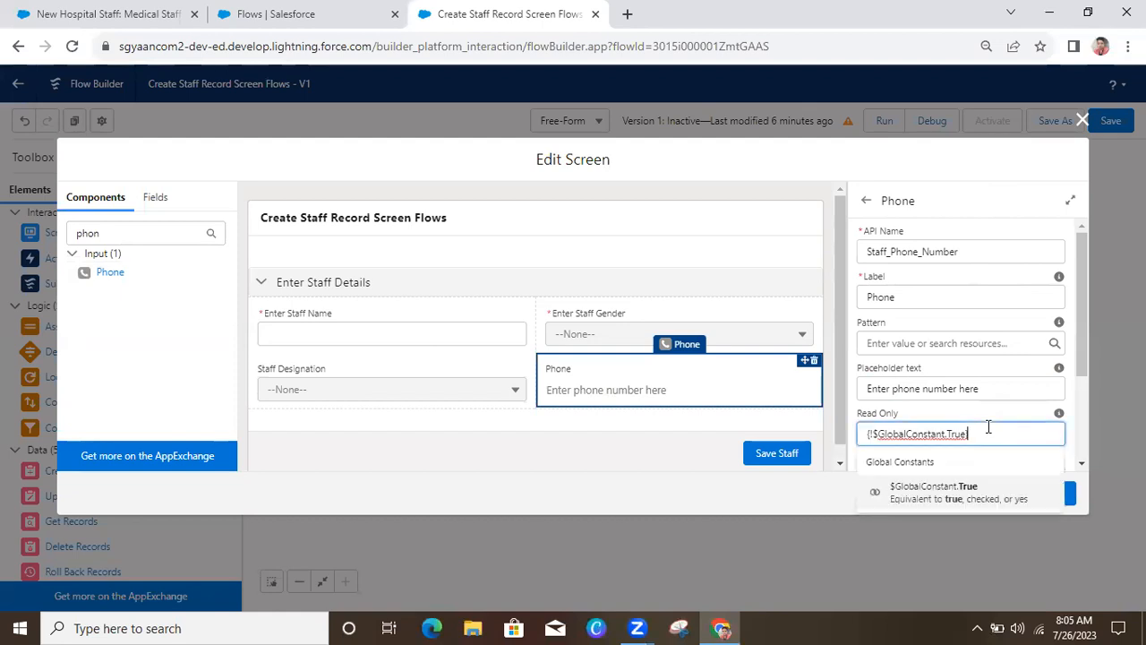
key(BackSpace)
key(BackSpace)
key(BackSpace)
key(BackSpace)
key(BackSpace)
key(BackSpace)
key(BackSpace)
key(BackSpace)
key(BackSpace)
key(BackSpace)
key(BackSpace)
key(BackSpace)
key(BackSpace)
key(BackSpace)
key(BackSpace)
key(BackSpace)
key(BackSpace)
key(BackSpace)
key(BackSpace)
key(BackSpace)
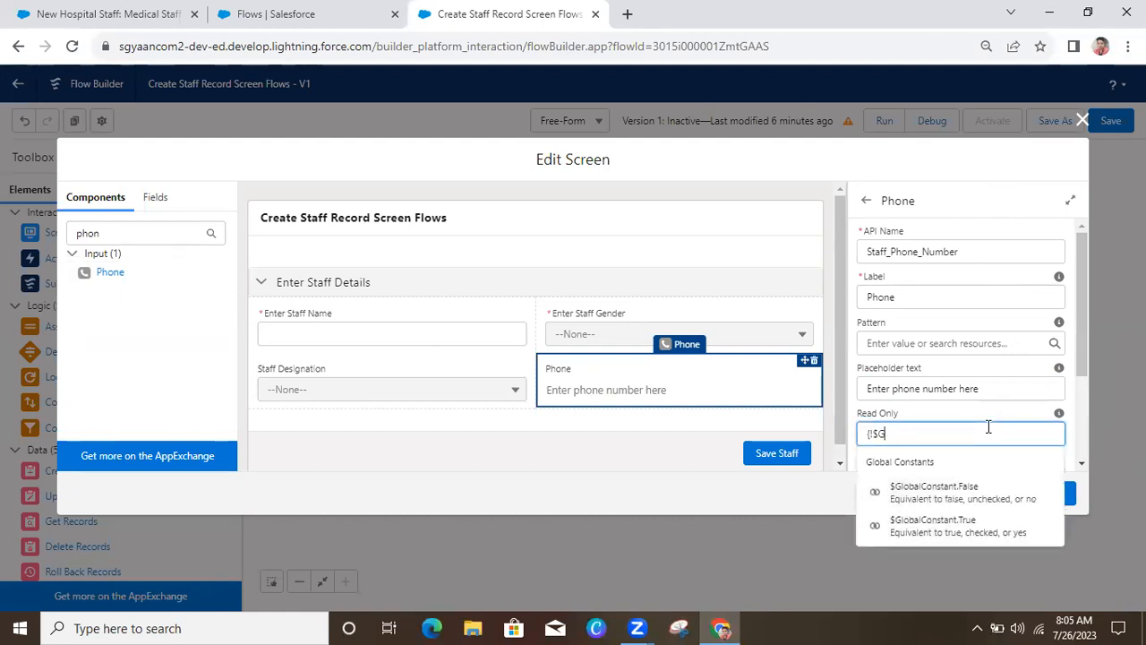
click(999, 157)
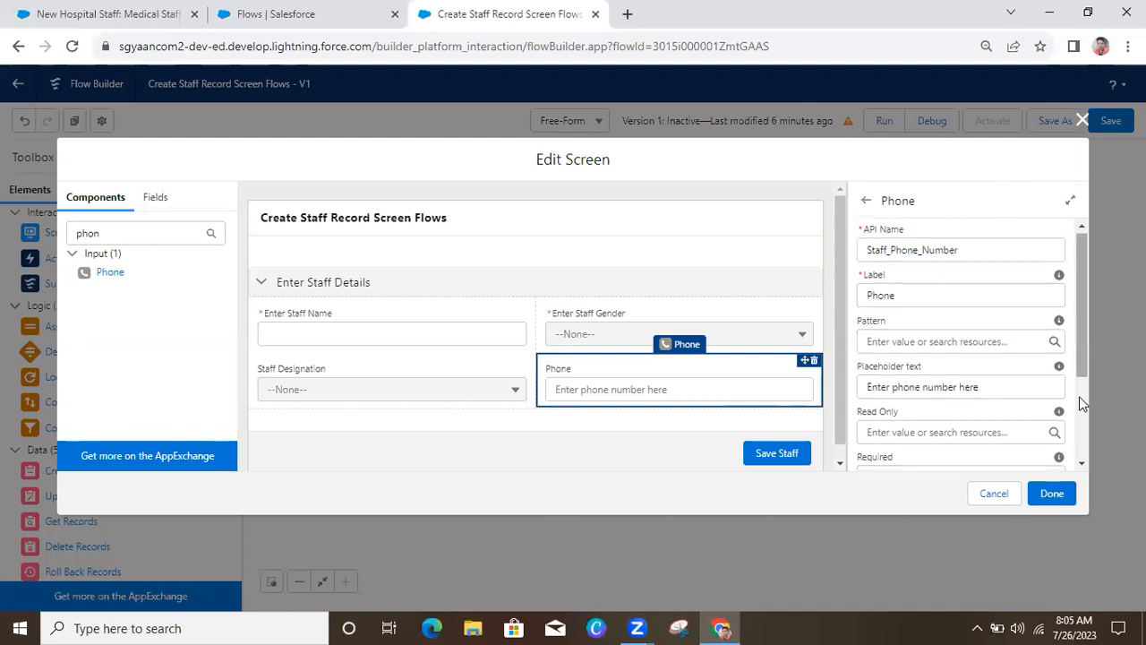
Confirm the edited Create a staff Record screen and save the flow.
drag(1081, 351, 1083, 440)
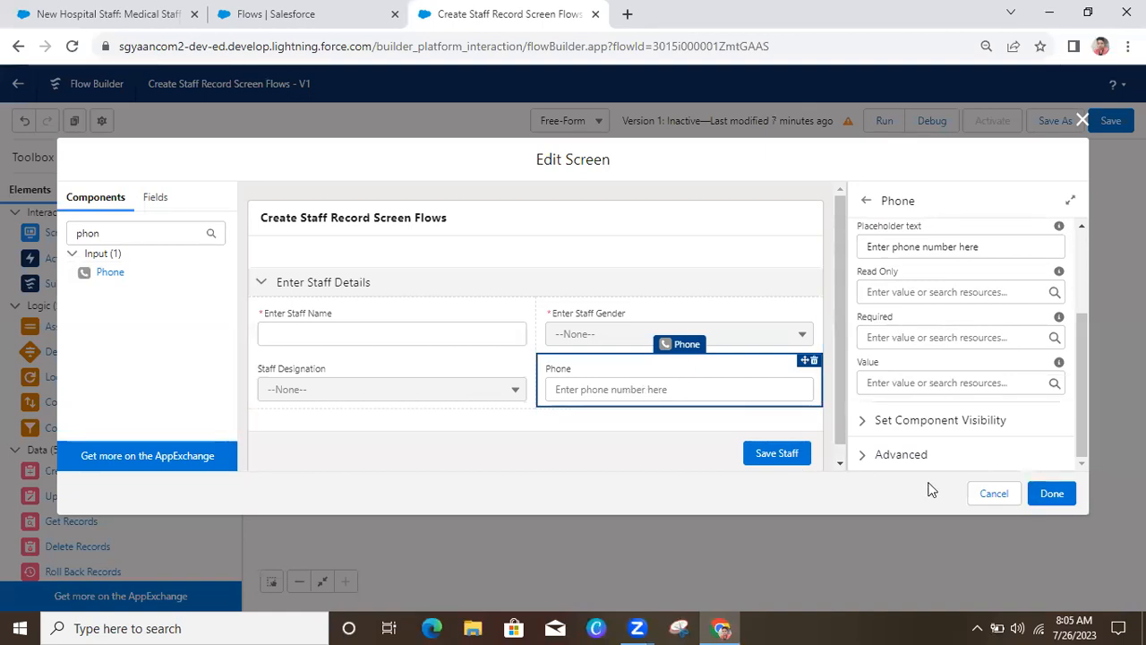
click(1048, 494)
double_click(421, 309)
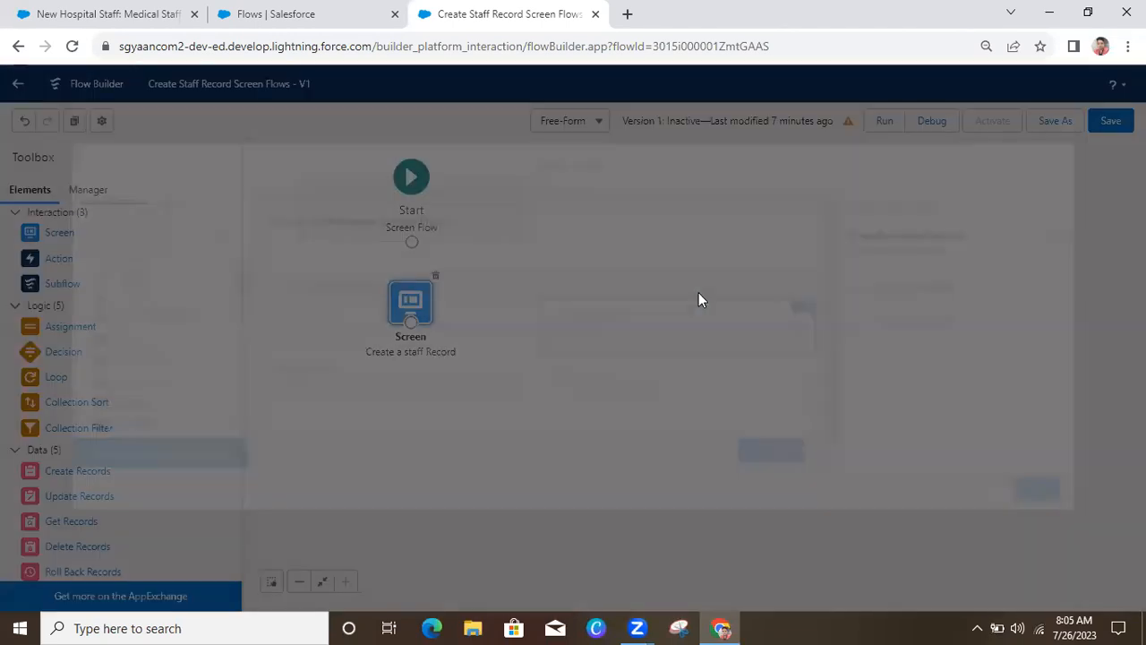
click(994, 495)
click(1107, 121)
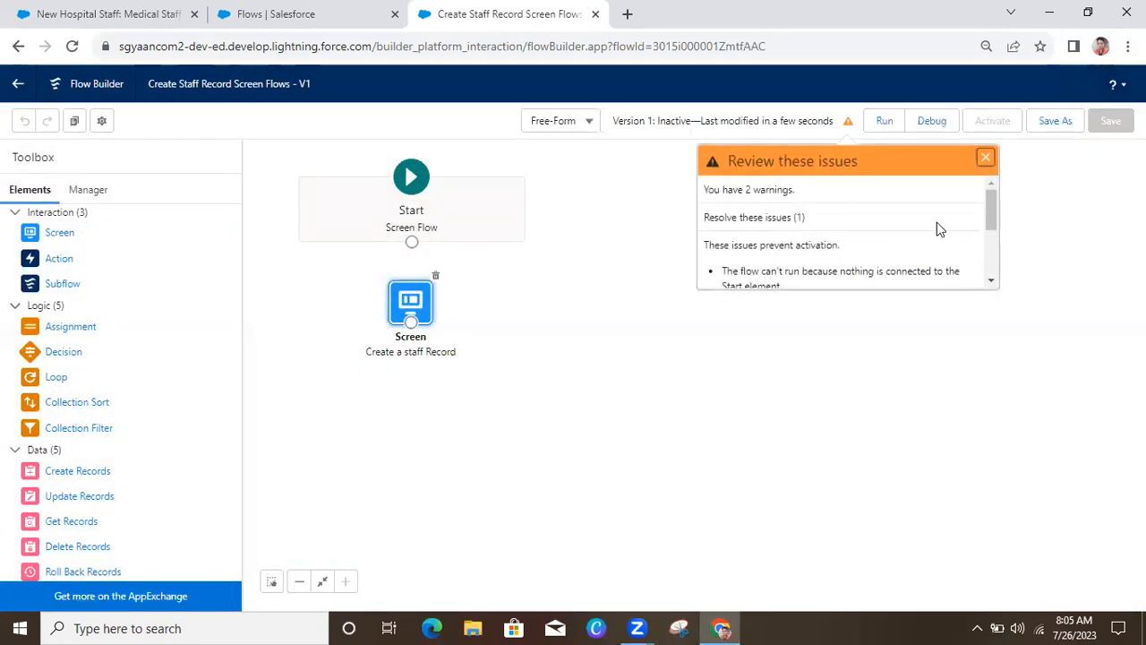
Dismiss the issues list, connect the Start element to the Create a staff Record screen, and save the flow.
click(987, 159)
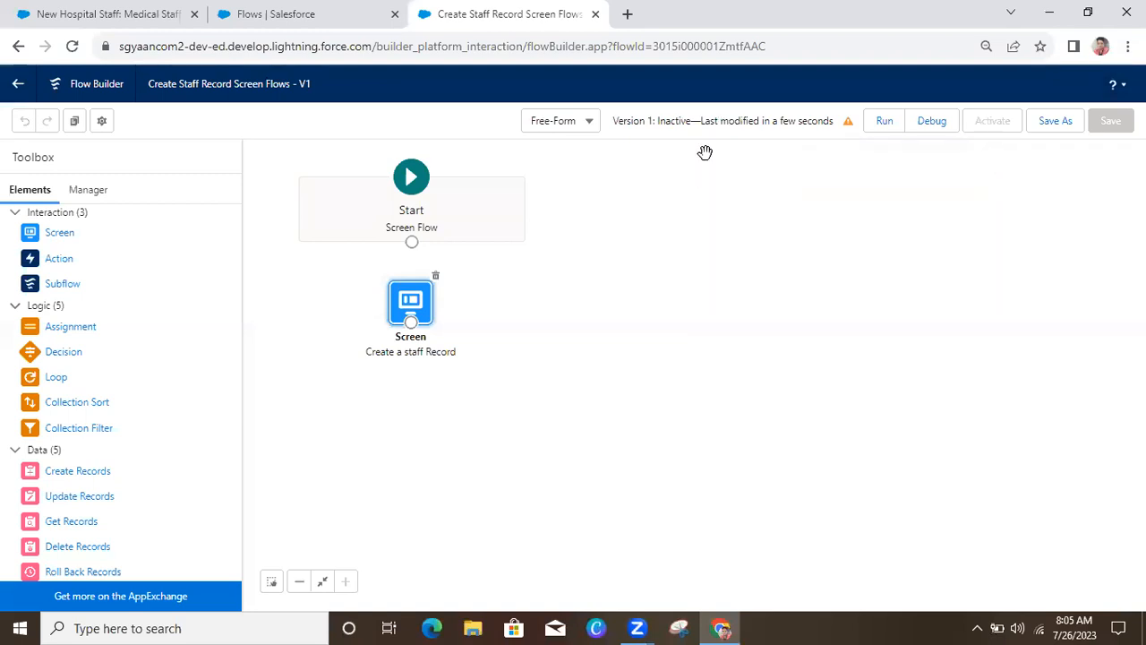
drag(416, 247, 411, 318)
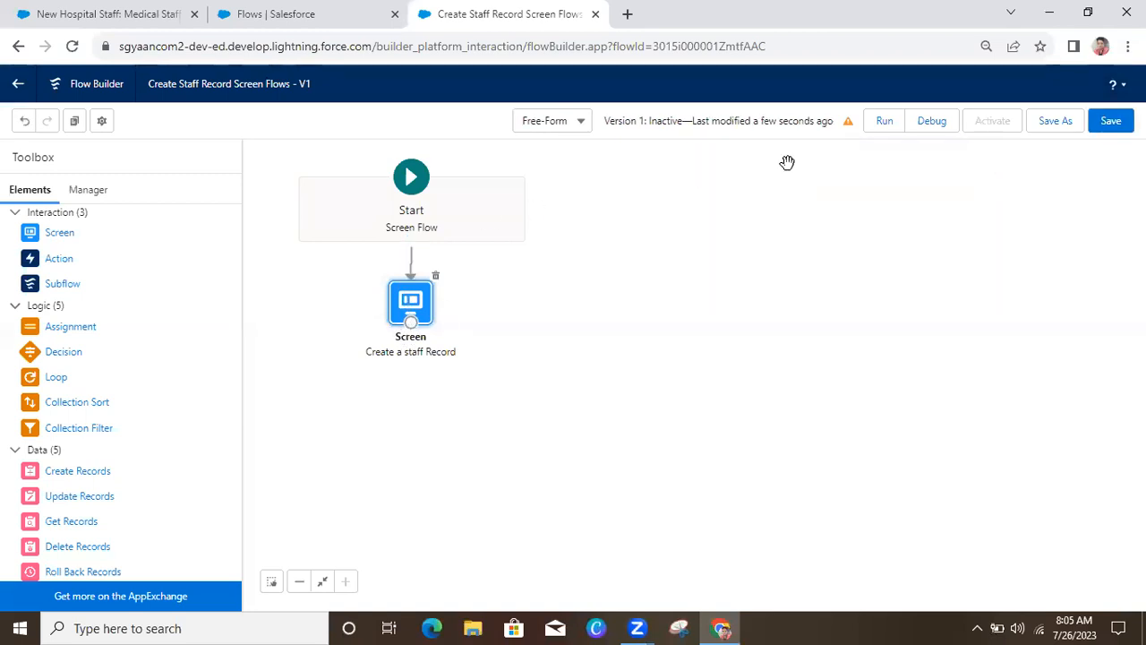
click(1106, 130)
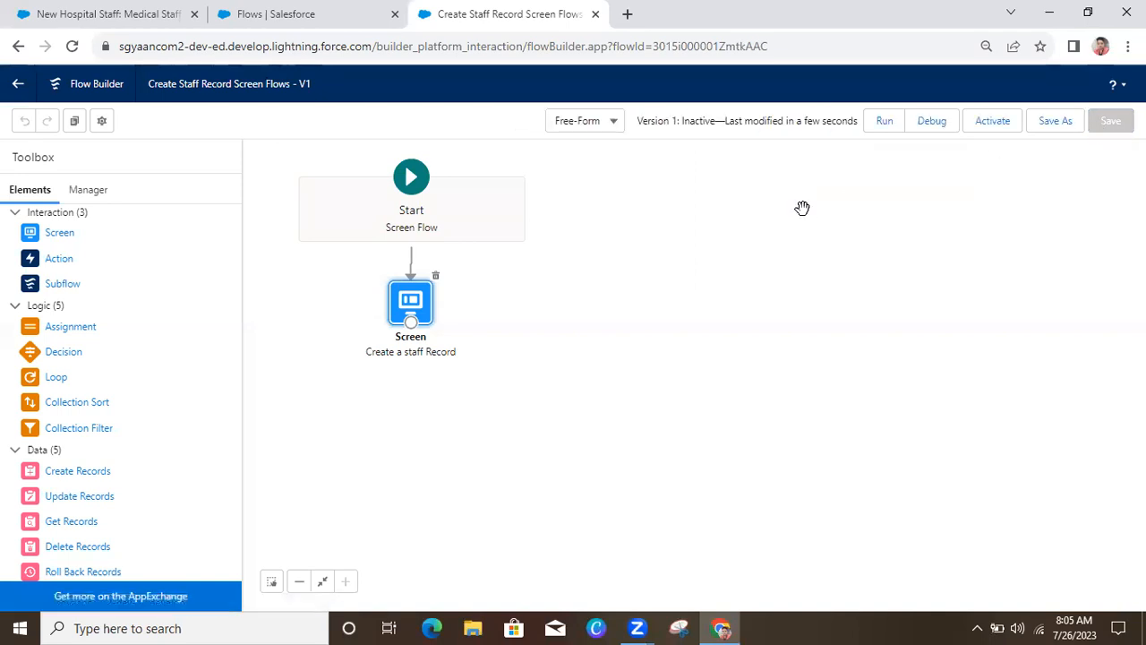
Reopen the Create a staff Record screen and add a Lookup component below Staff Designation.
double_click(411, 304)
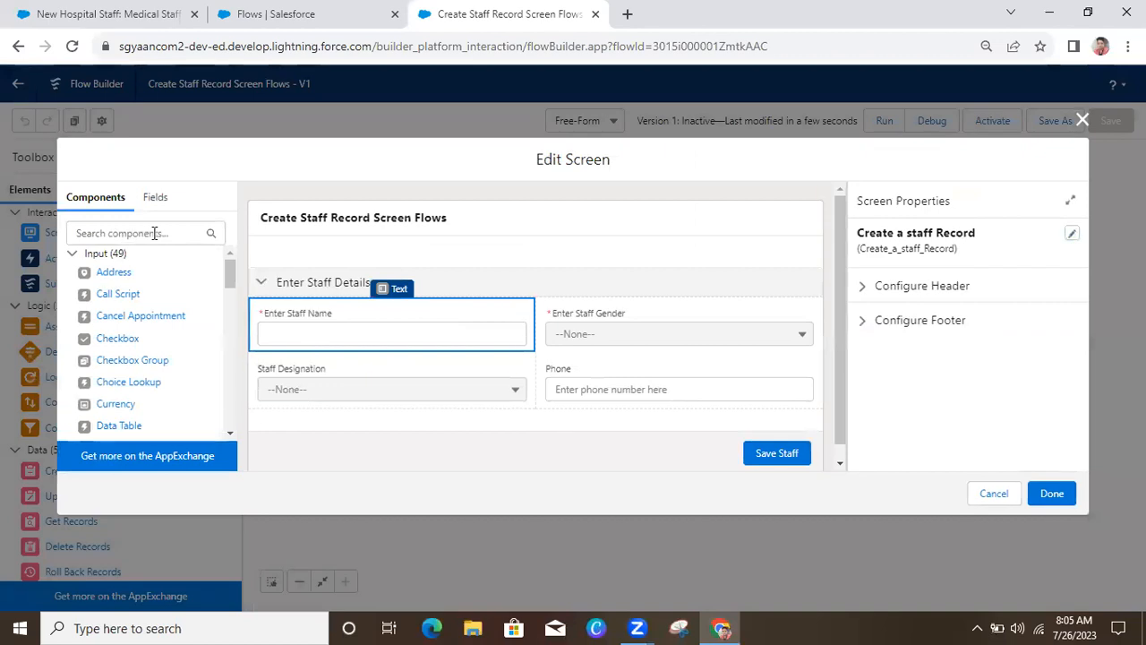
click(154, 233)
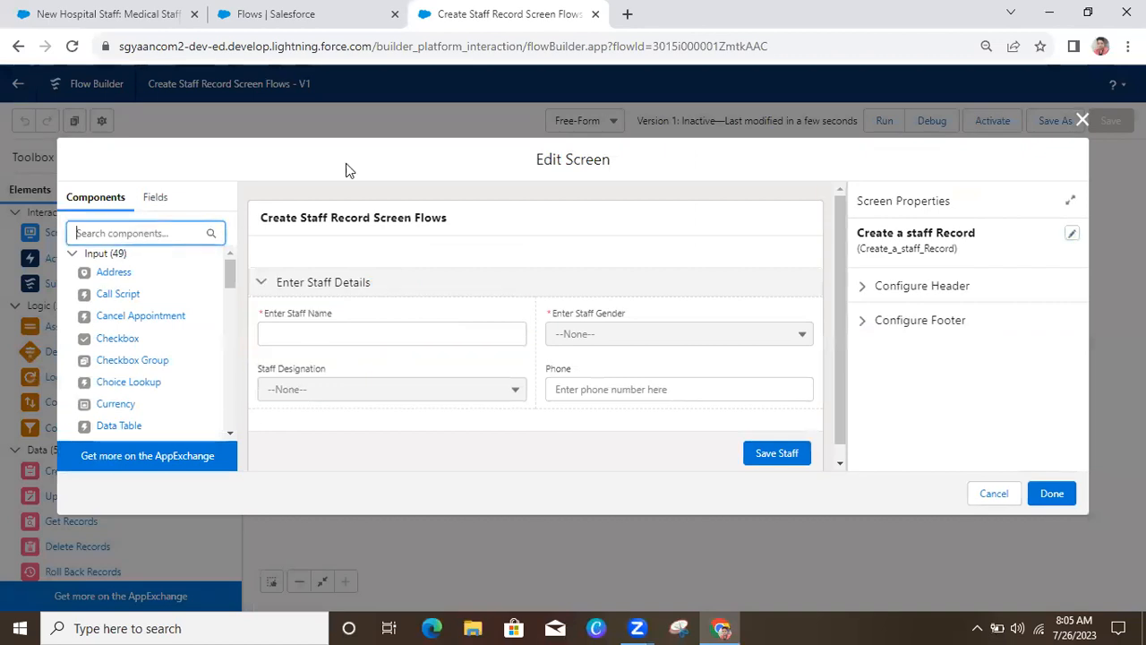
click(596, 153)
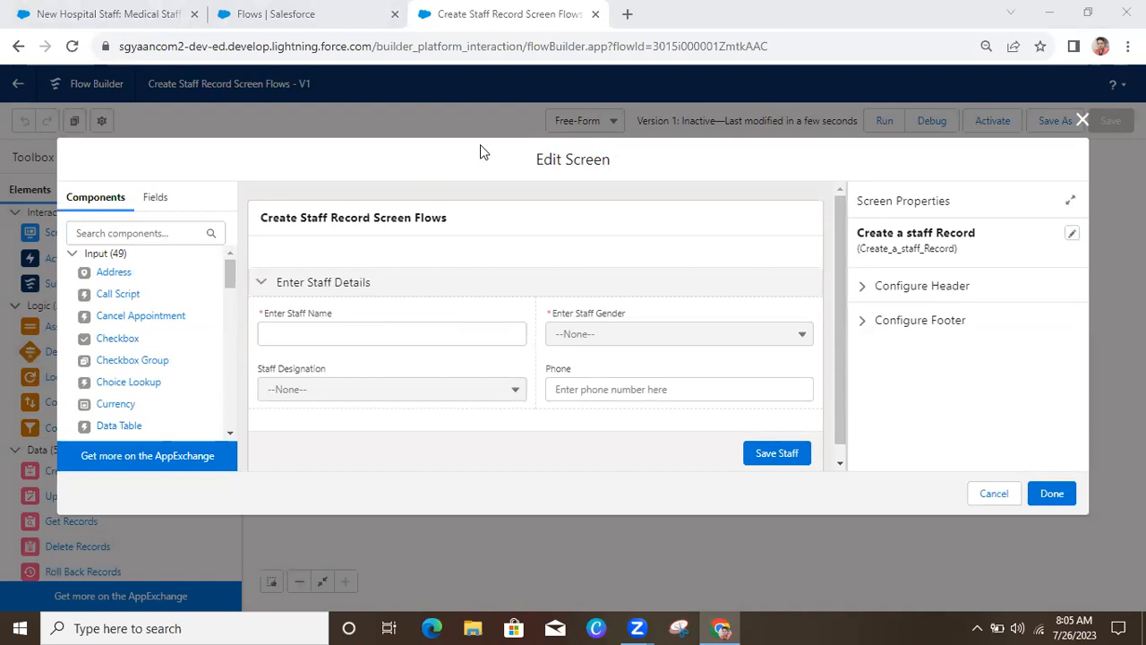
click(141, 234)
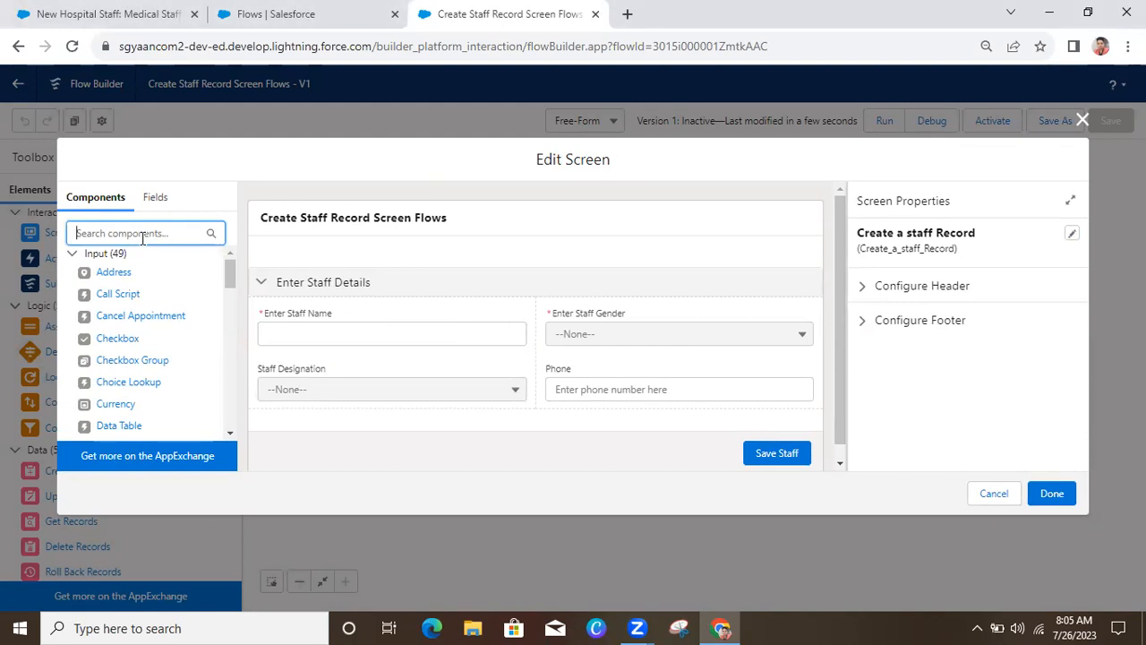
text(loo)
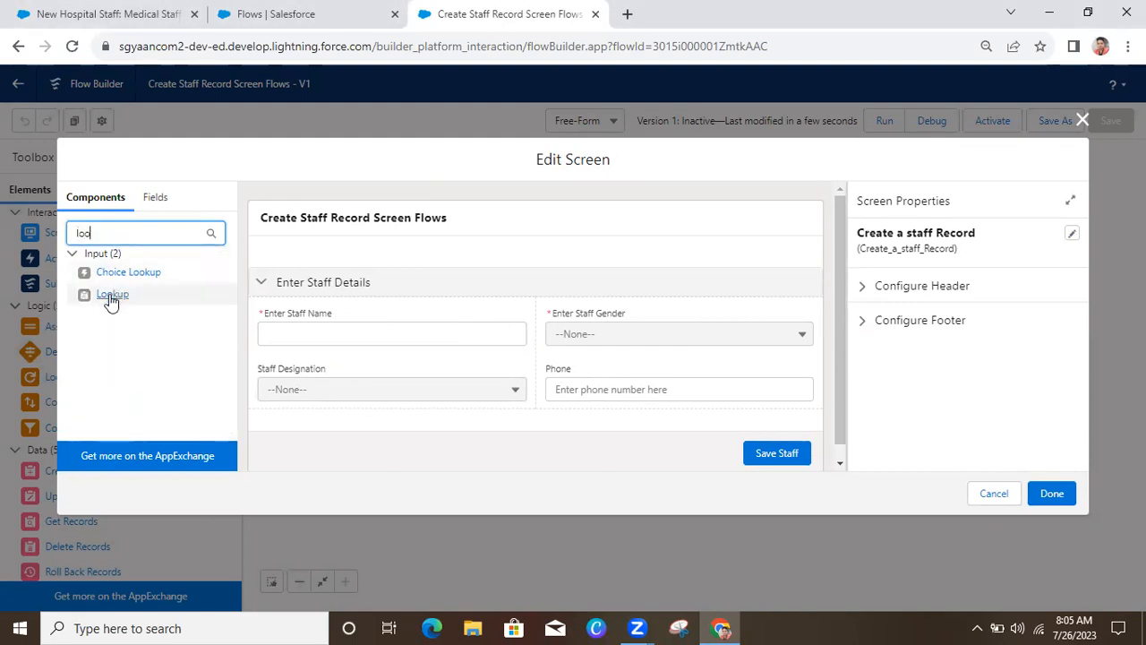
drag(111, 302, 298, 400)
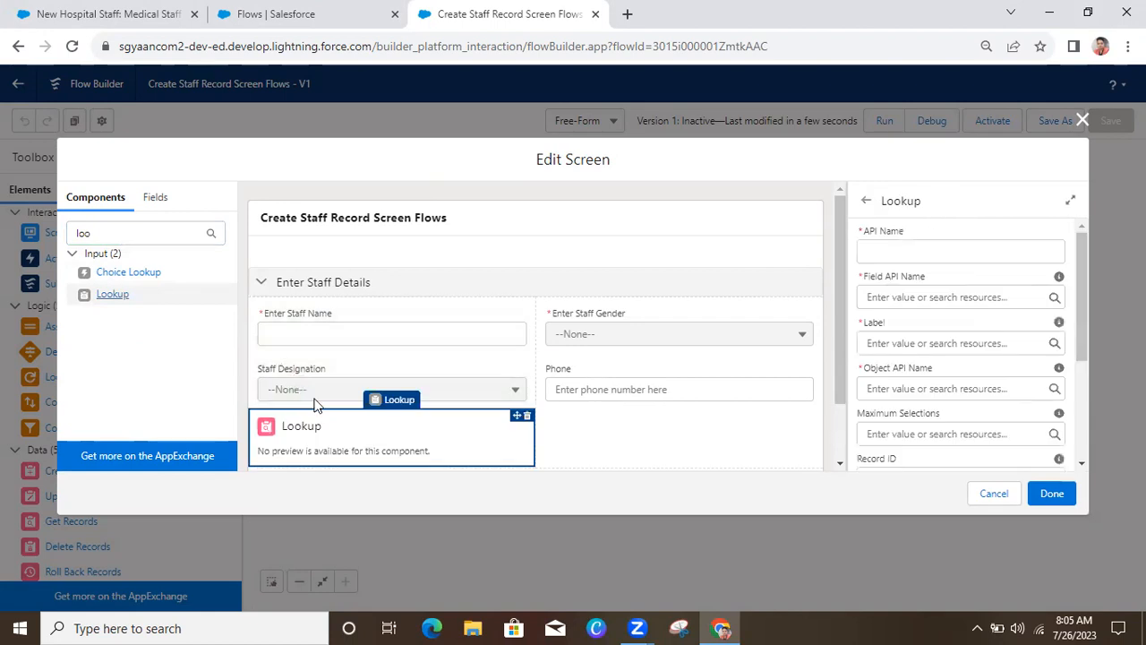
Set the Lookup component's API name to Choose_Hospital.
click(914, 251)
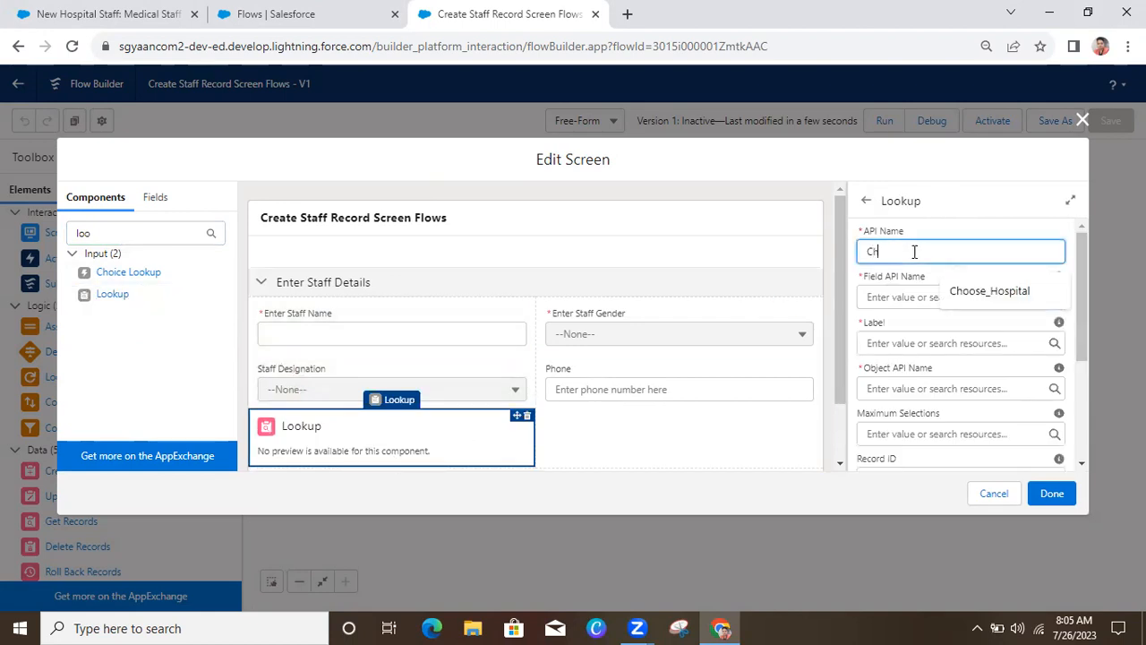
text(Ch)
click(970, 292)
Try to find a Field API Name value for the Lookup component among the $Flow global variables.
click(932, 298)
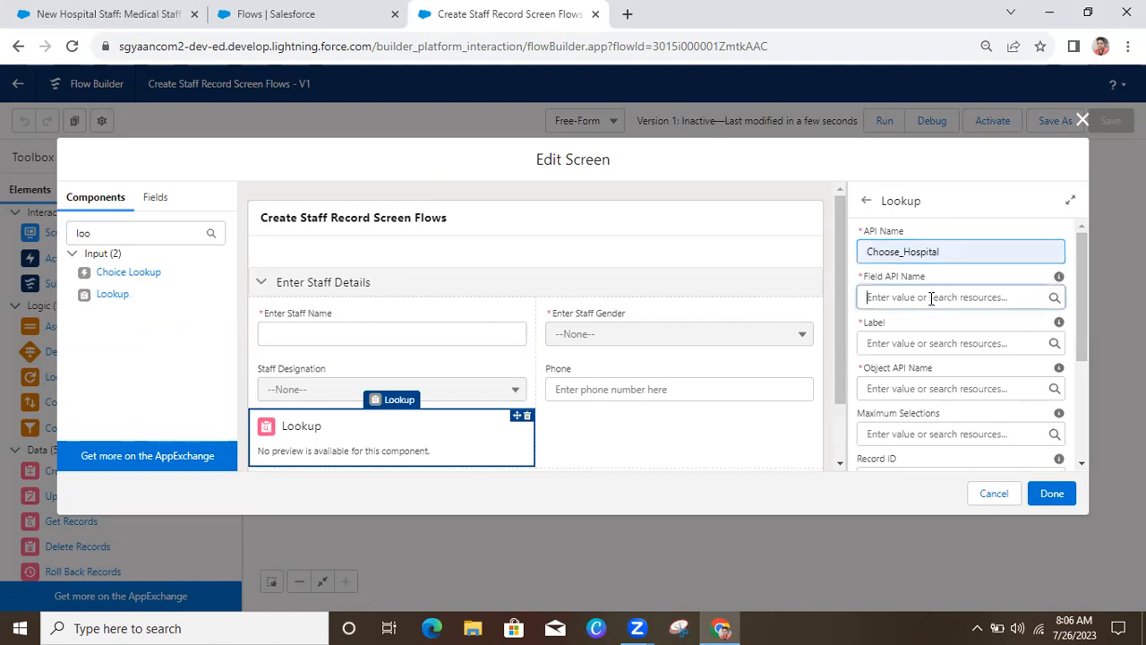
drag(1058, 376, 1063, 493)
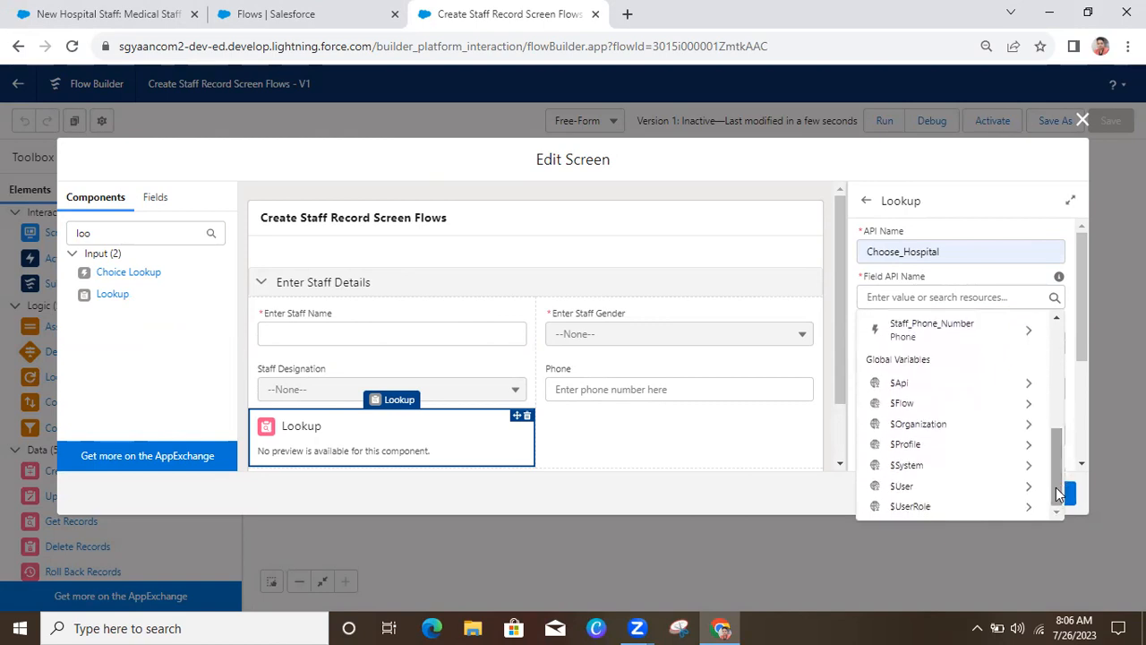
click(1023, 404)
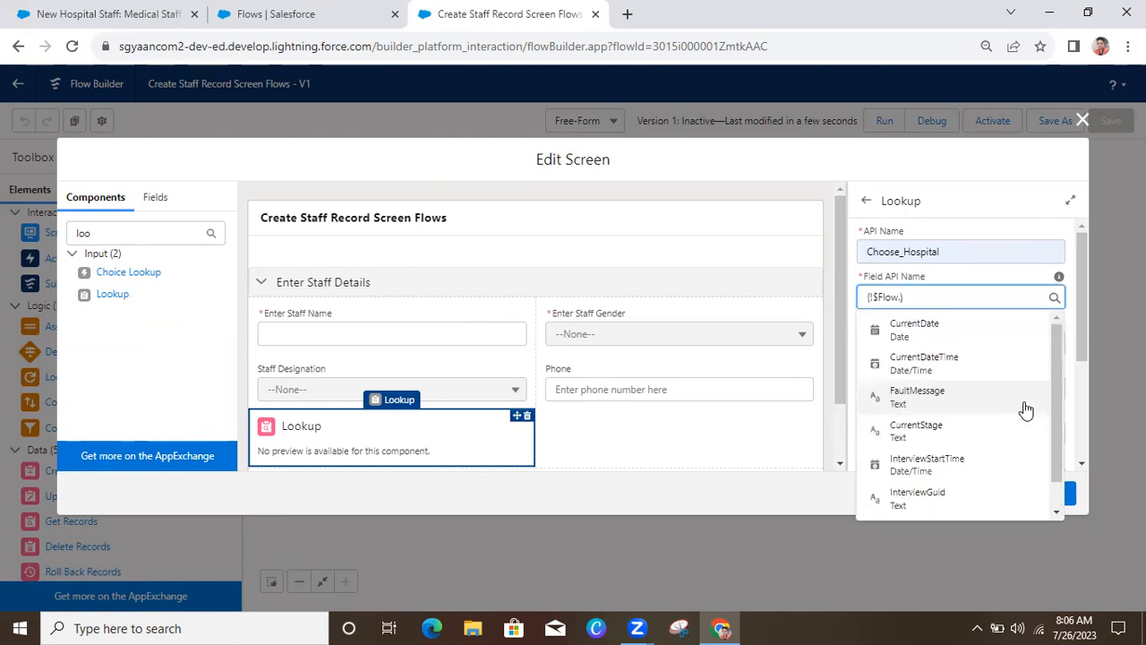
drag(1053, 423, 1053, 395)
click(730, 148)
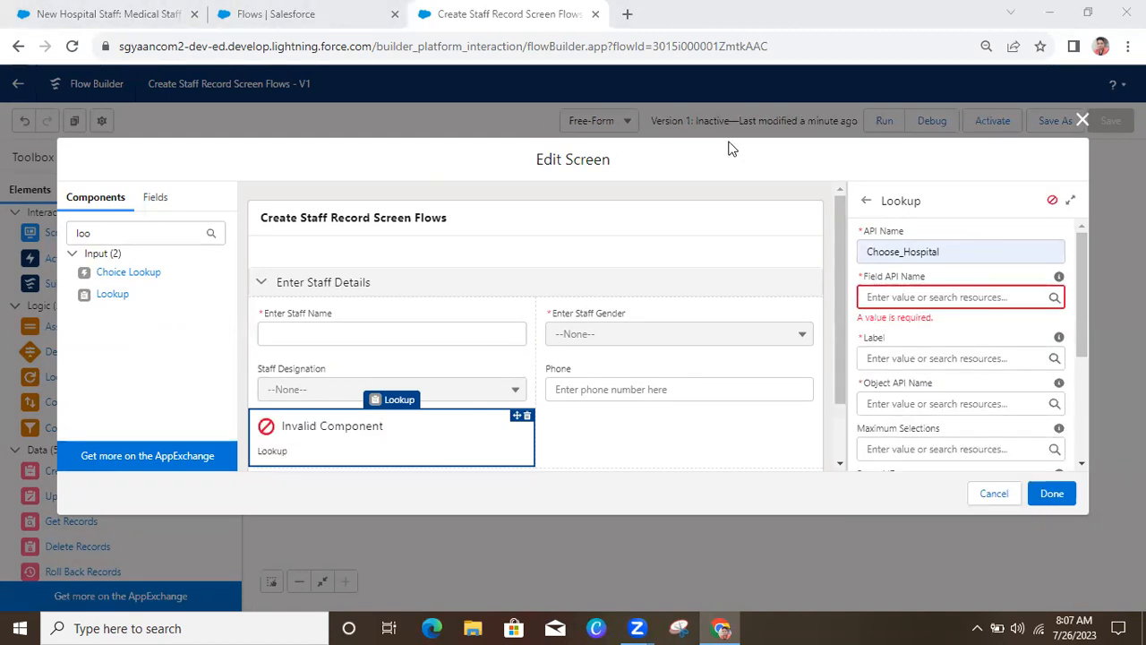
Start a new Variable resource from the Lookup's Field API Name and set its API name to Choose_Hospital_List.
click(982, 289)
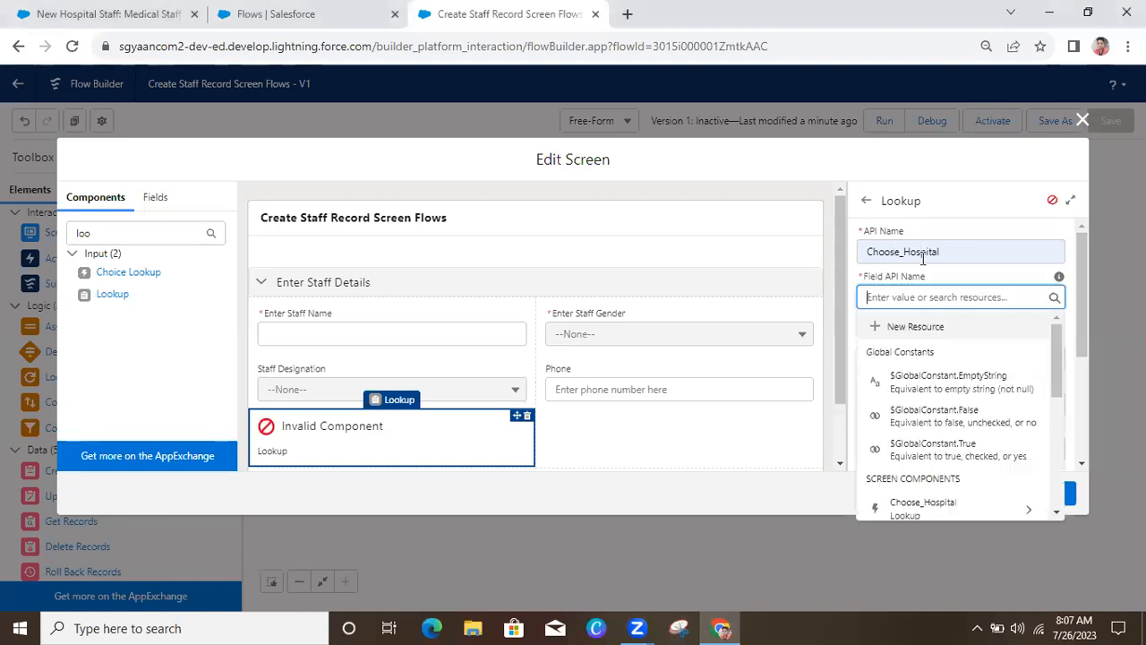
click(925, 325)
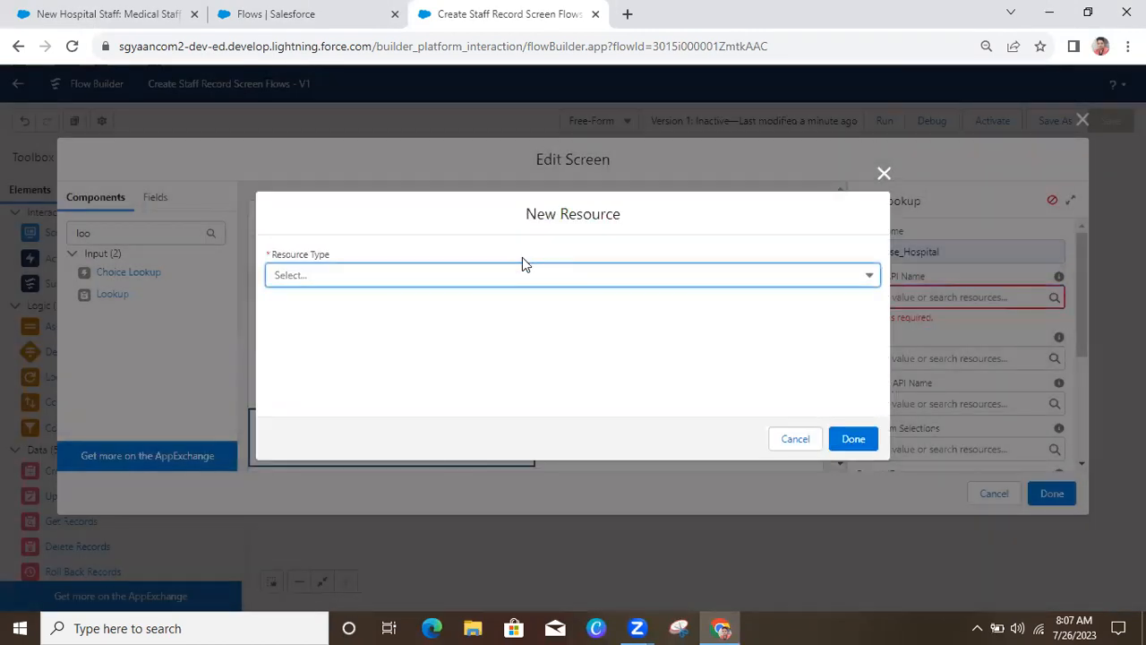
click(510, 275)
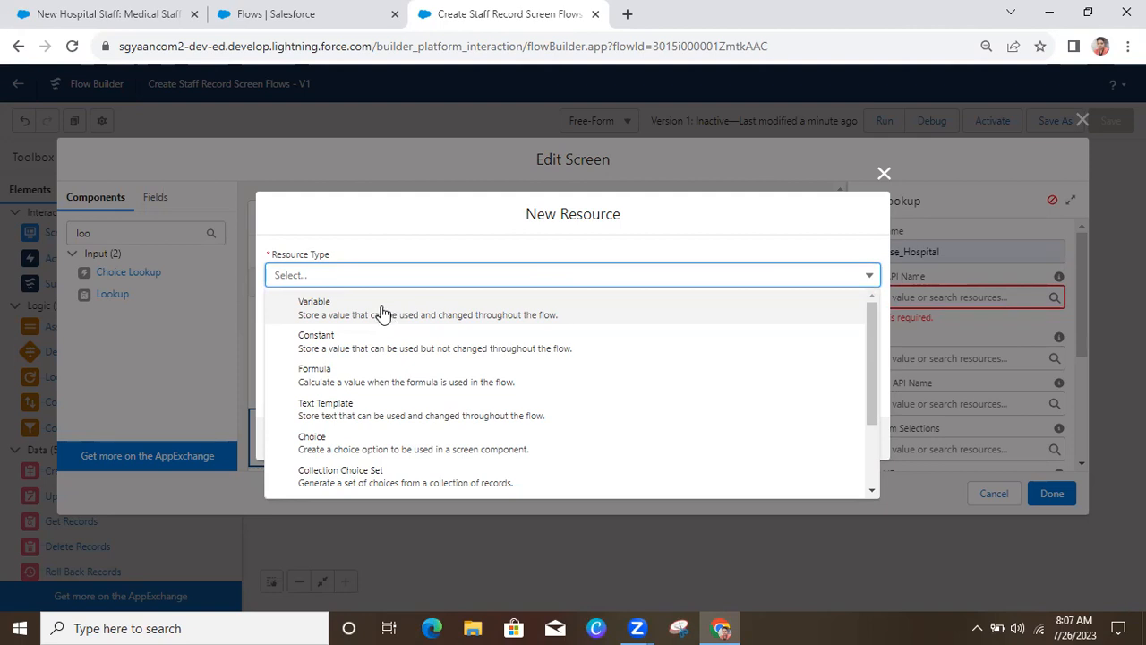
click(384, 308)
click(376, 301)
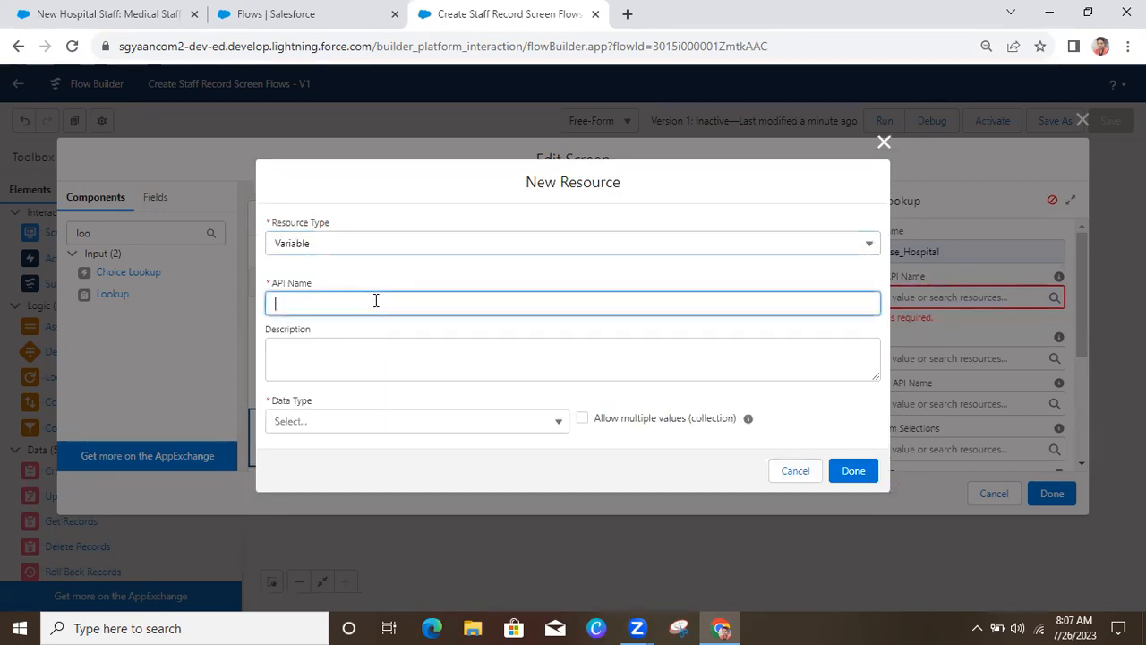
text(Choose_Hospital_List)
Give the variable the Record data type with the Hospital object, and create it as the Field API Name value.
click(426, 408)
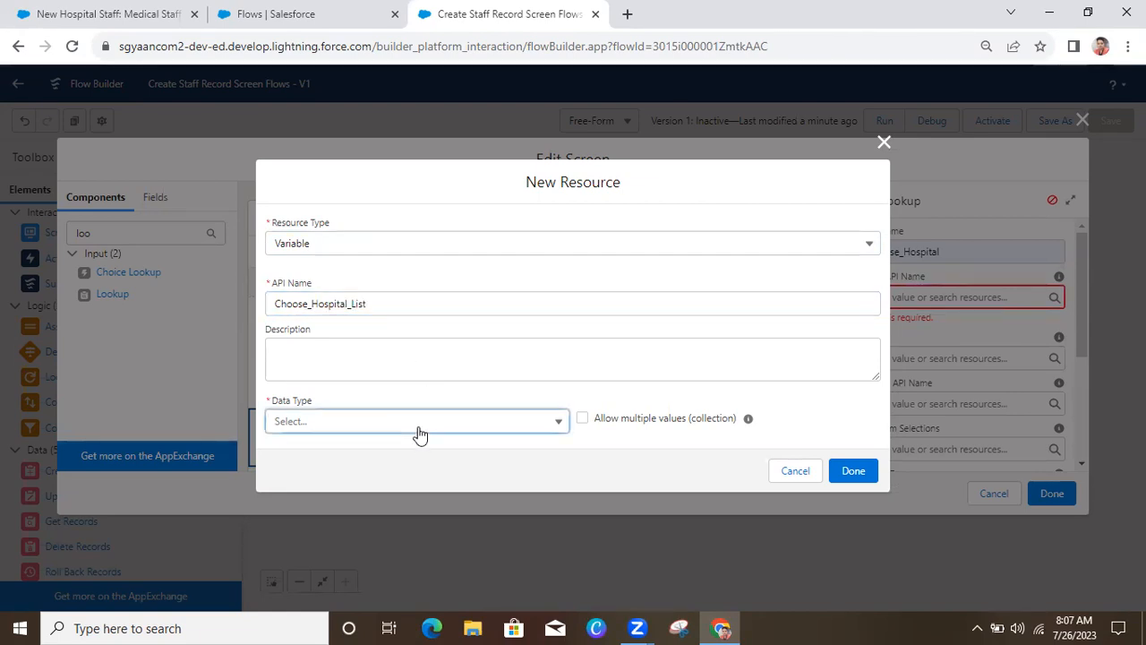
click(416, 423)
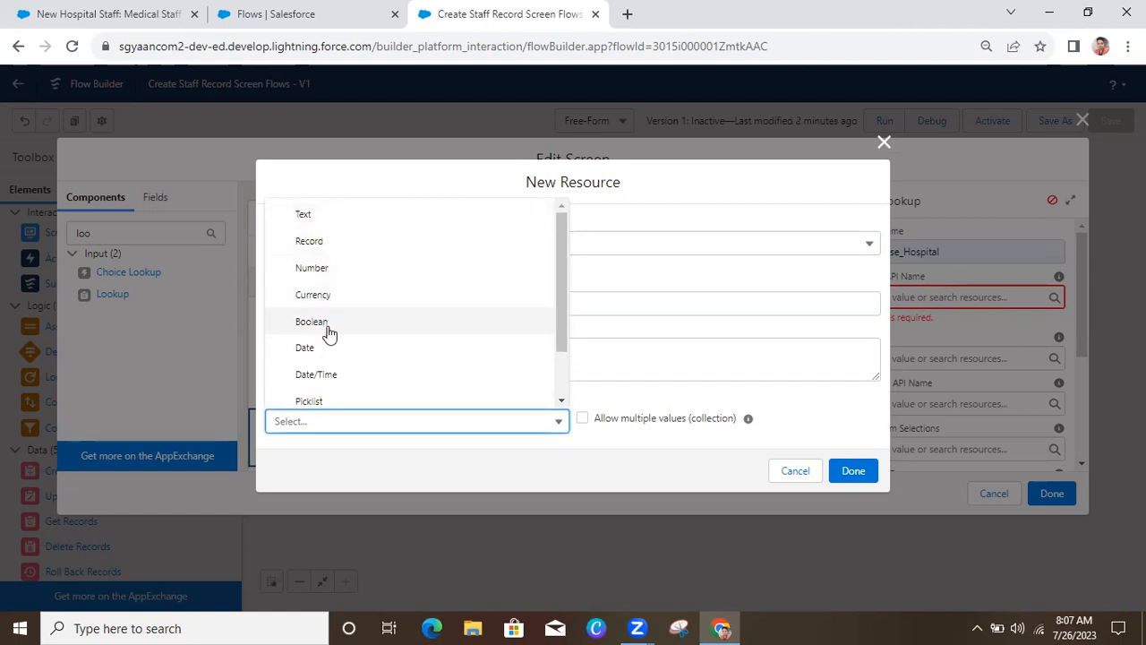
drag(562, 343, 568, 315)
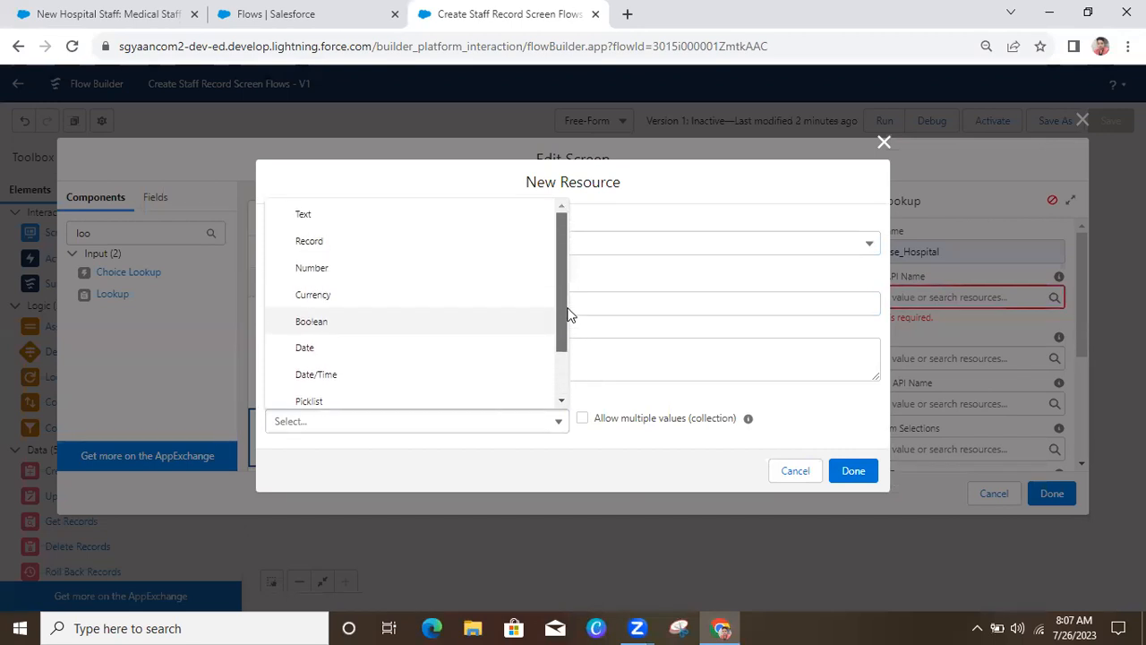
click(466, 245)
click(723, 426)
click(493, 423)
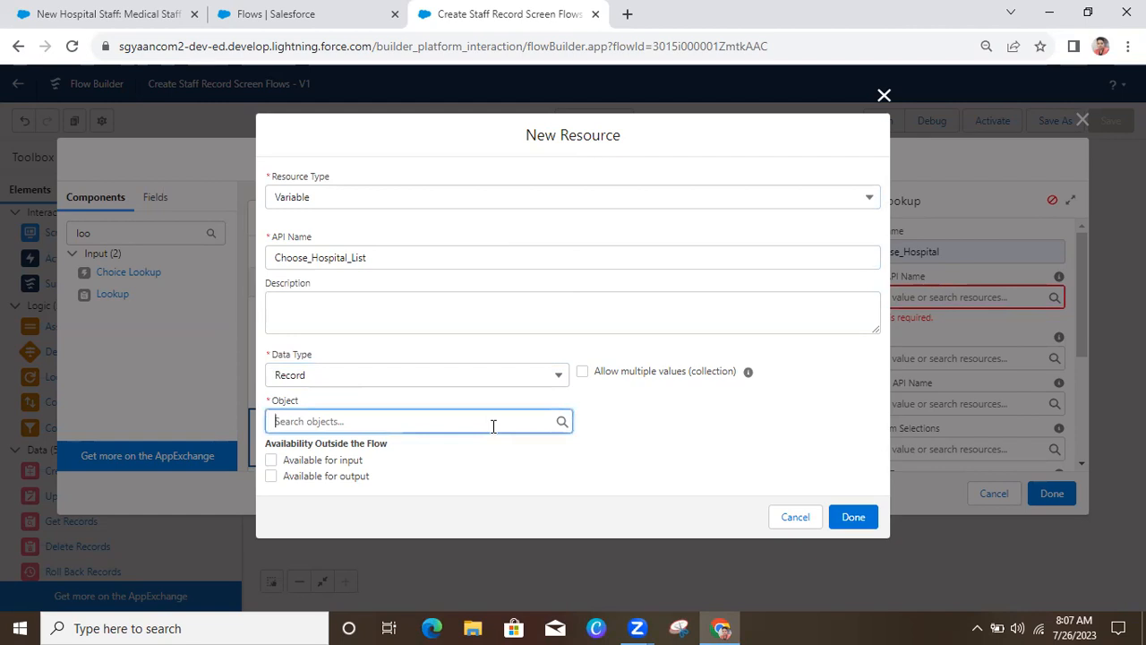
text(hospit)
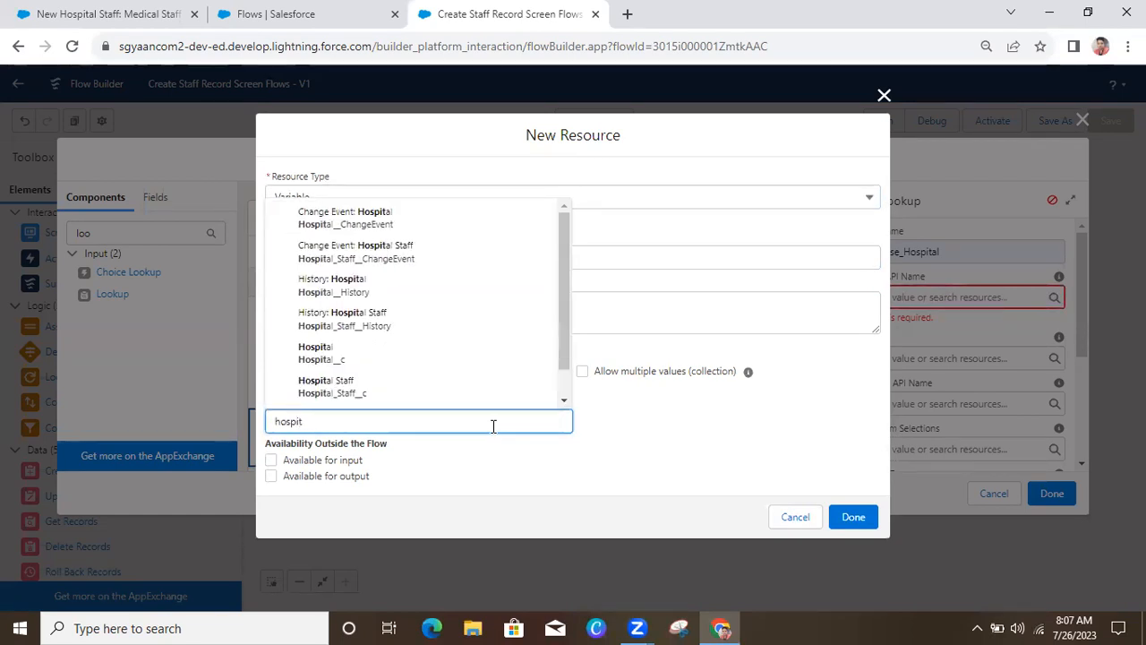
click(391, 353)
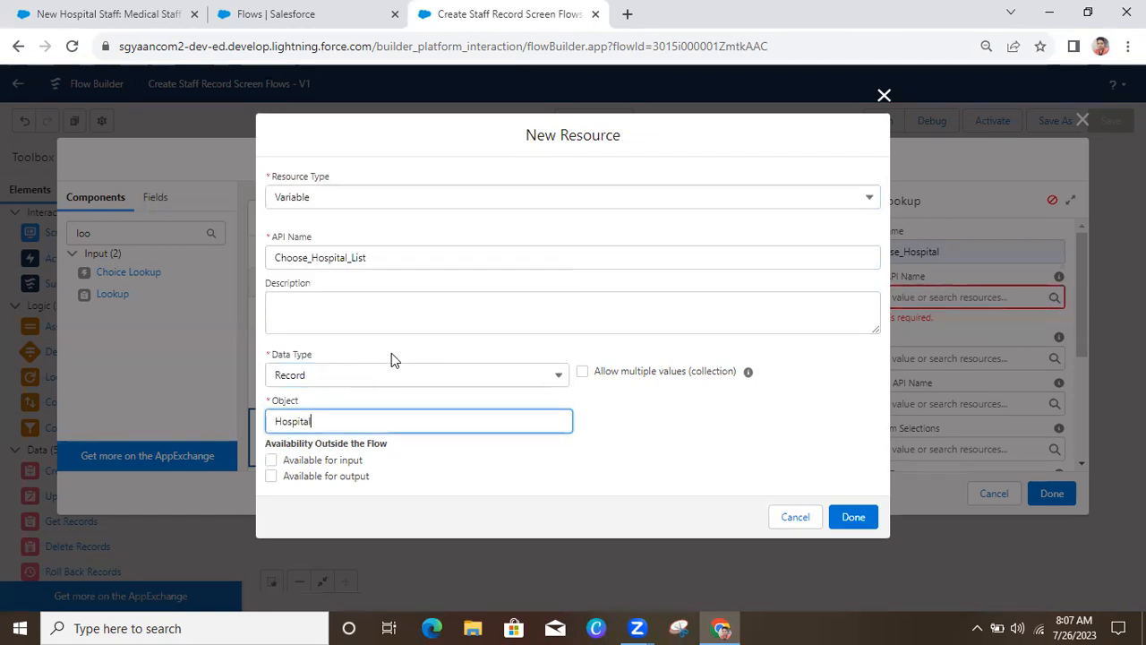
click(627, 418)
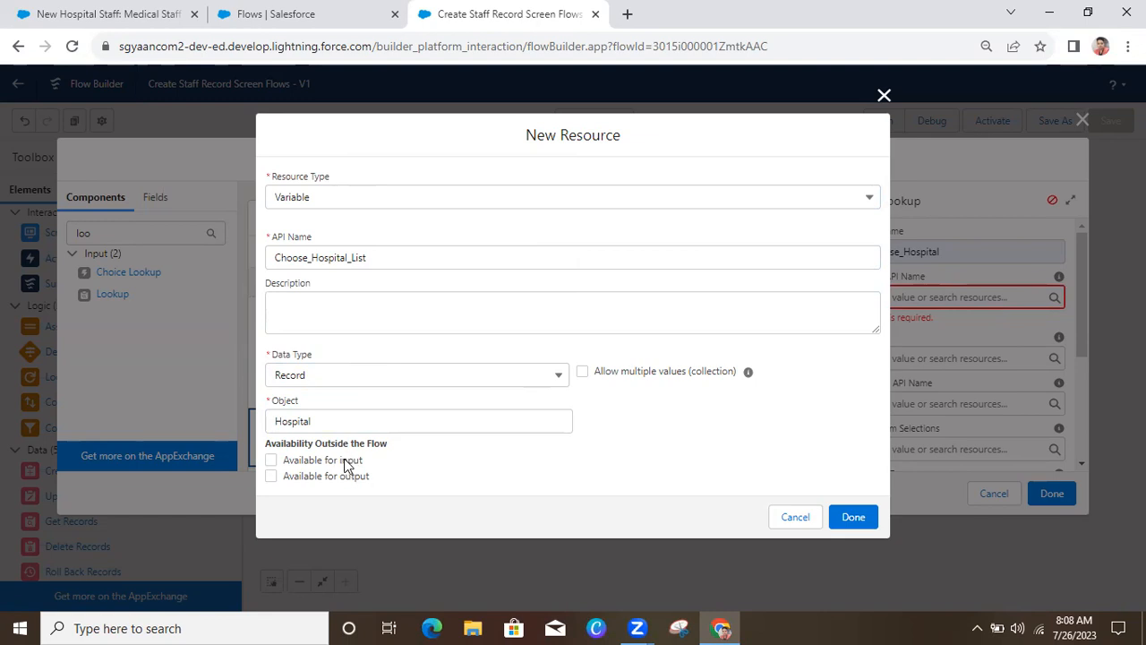
click(868, 518)
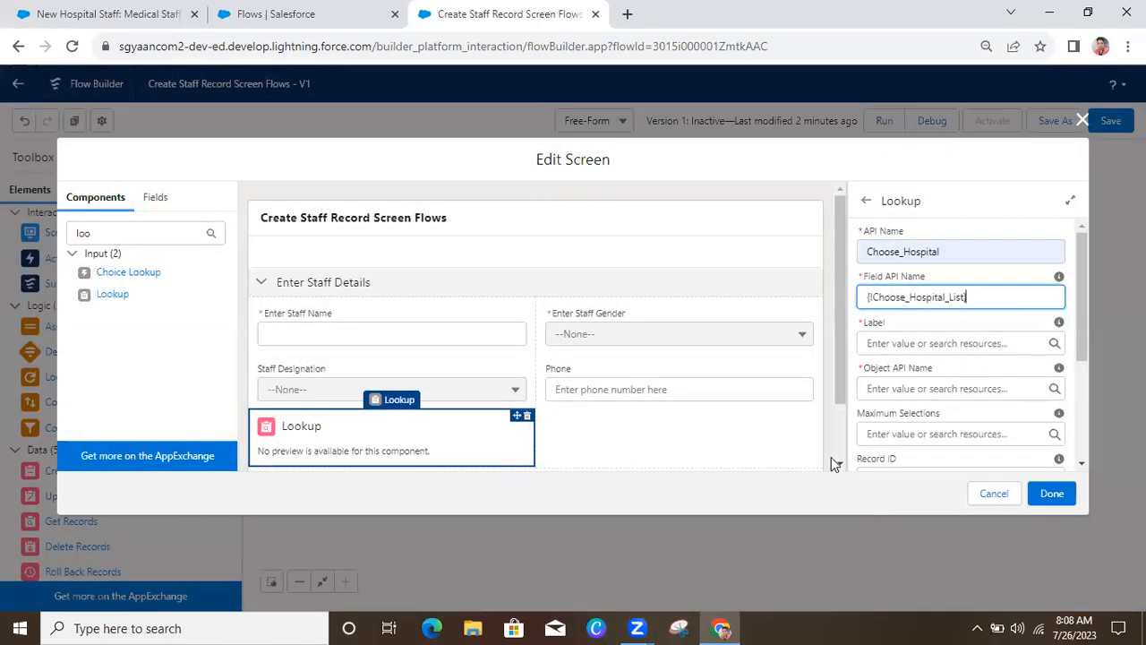
Reselect the Lookup component, set its Field API Name to {!Choose_Hospital_List.Id}, and try to finish the screen.
click(748, 434)
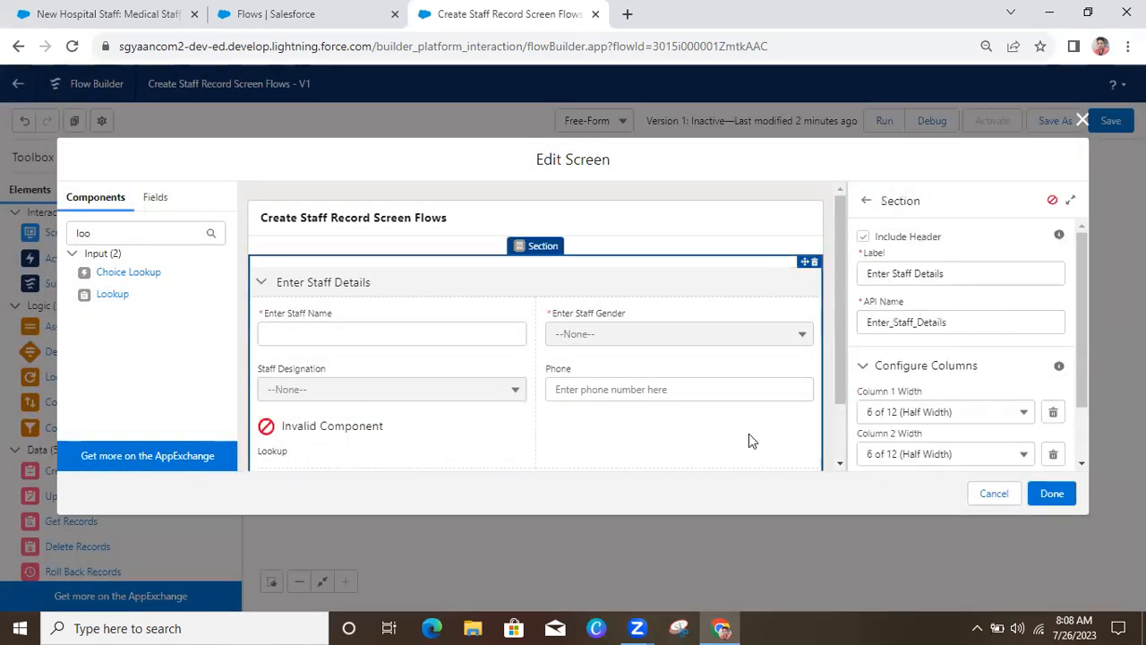
click(451, 464)
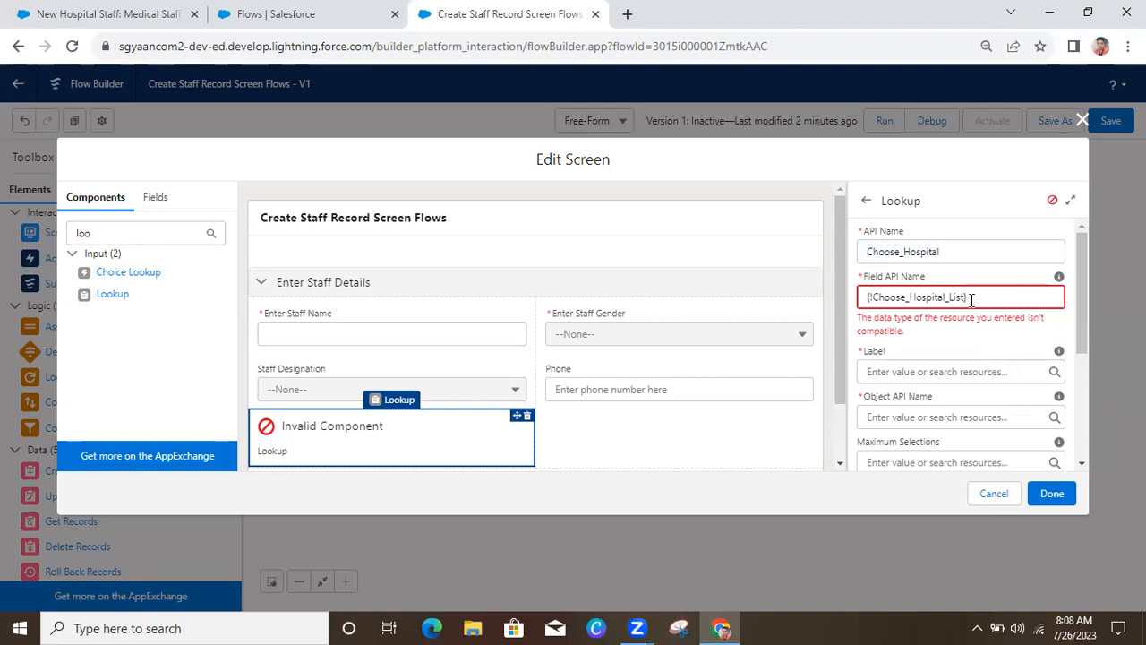
click(982, 300)
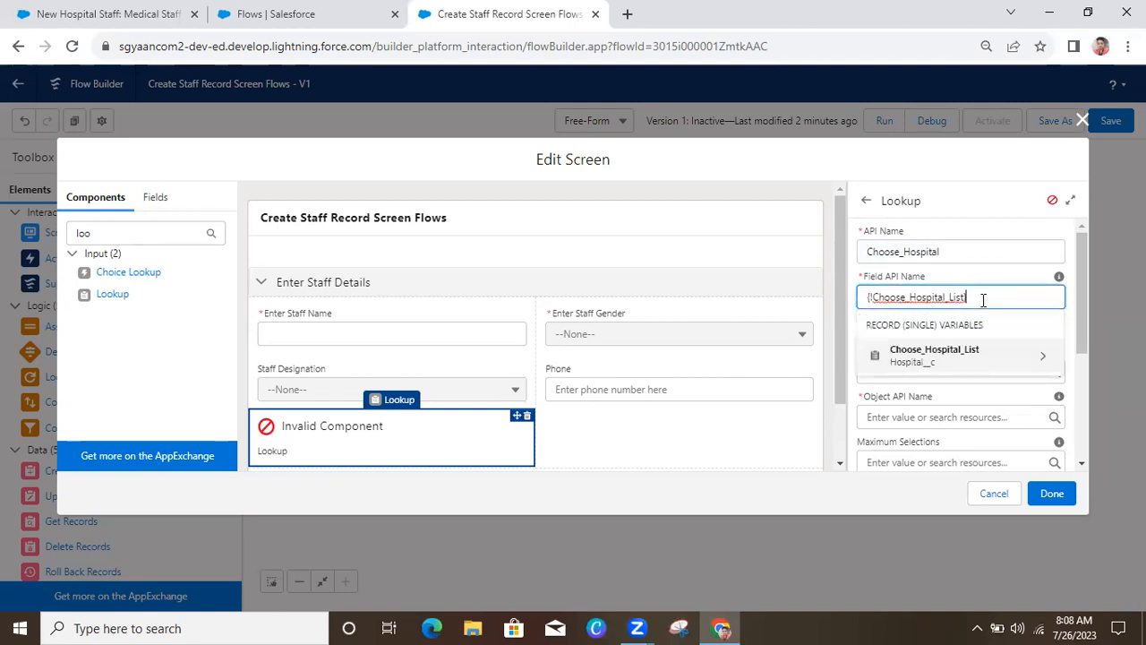
click(1026, 353)
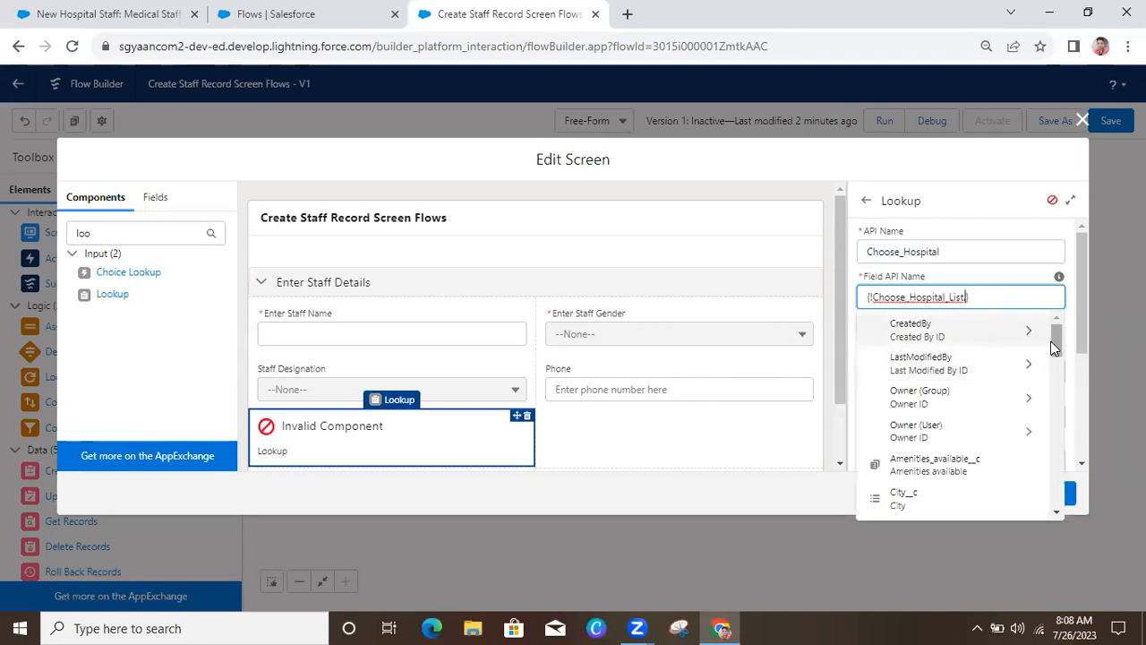
drag(1057, 354, 1071, 419)
click(969, 302)
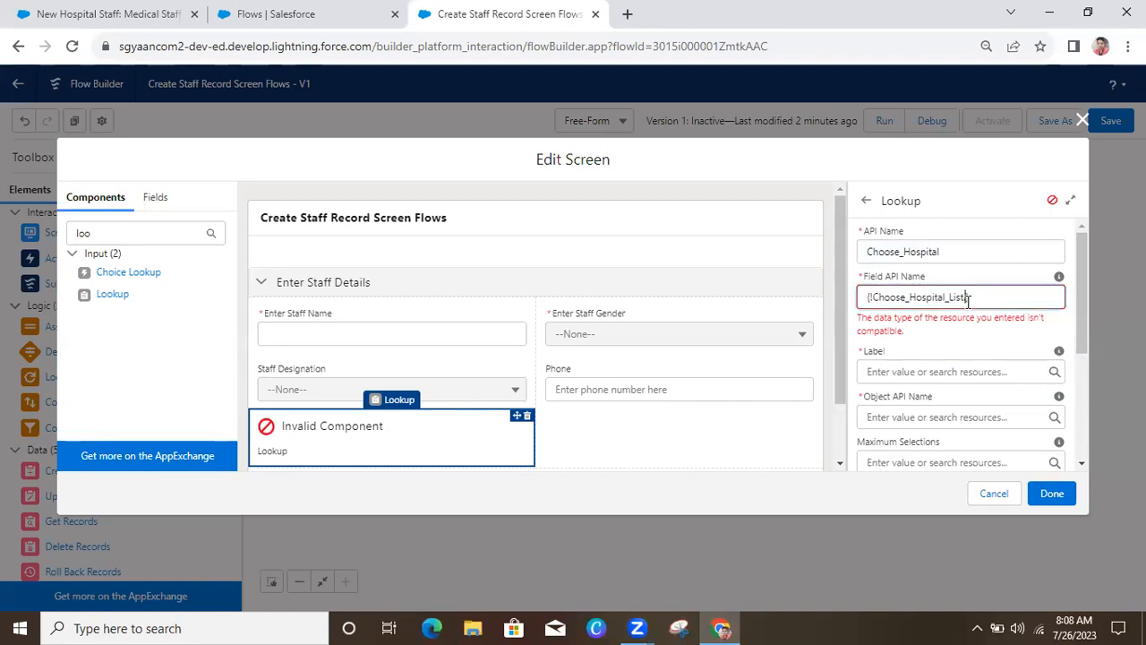
text(.)
drag(1054, 342, 1062, 428)
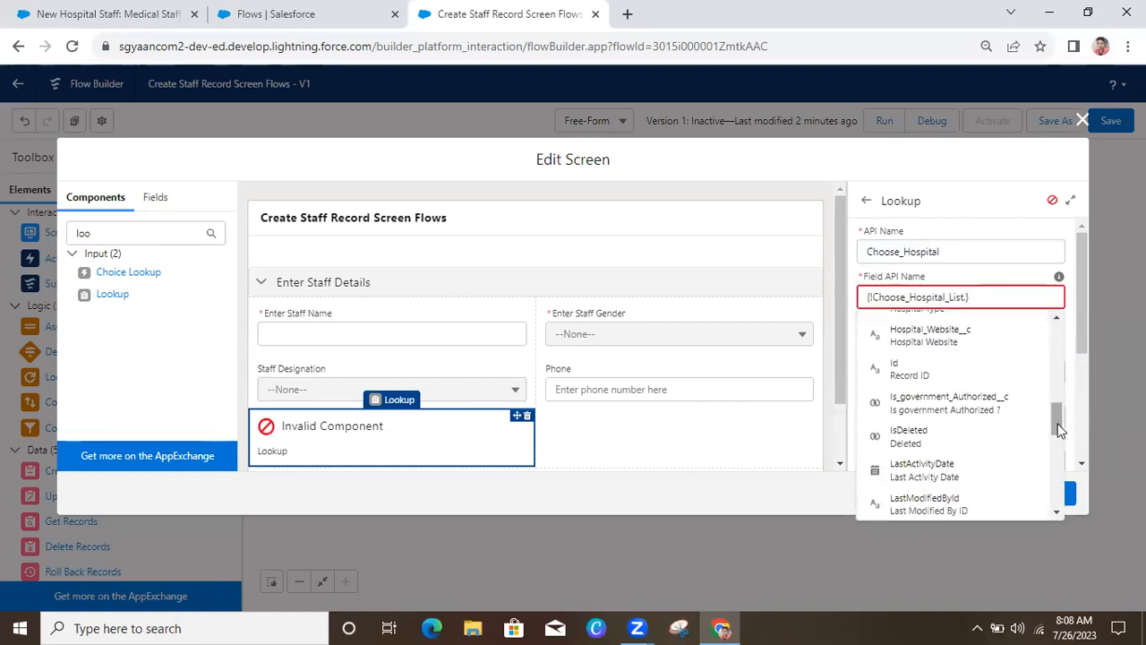
click(986, 377)
click(923, 156)
click(1051, 494)
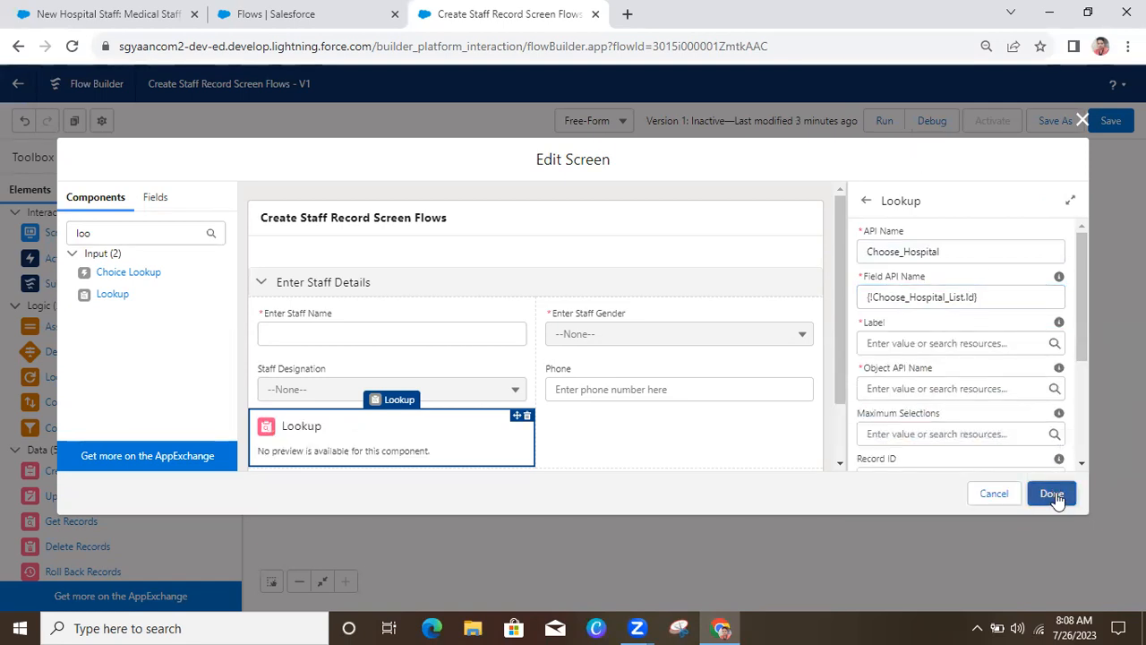
Set the Lookup component's label to Staff Hospital.
click(952, 344)
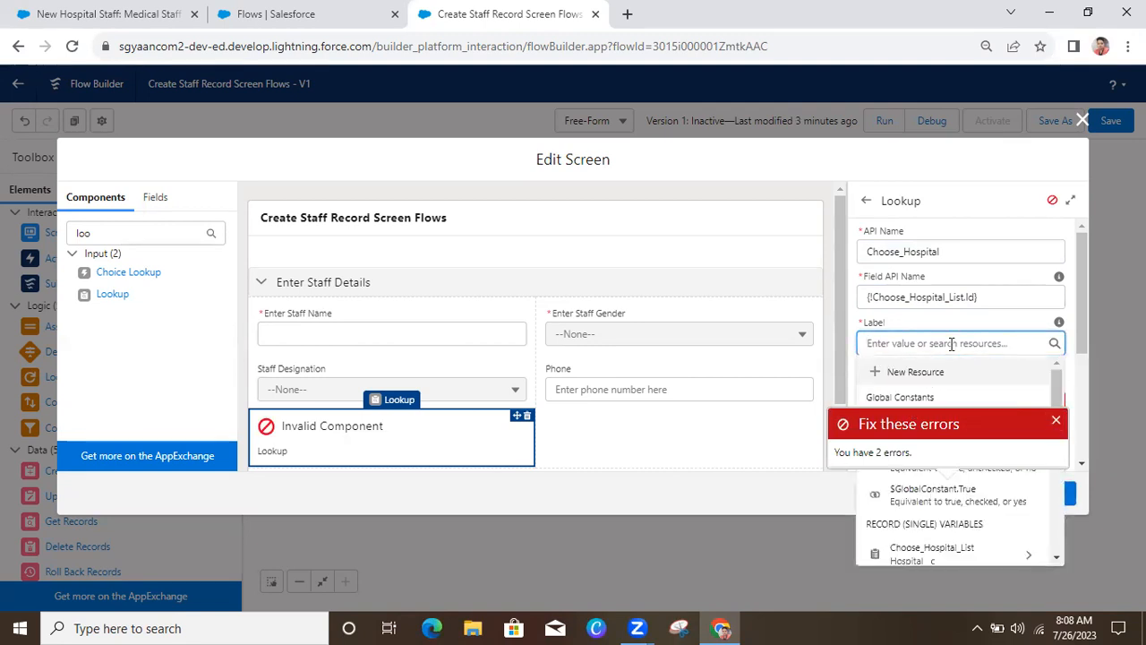
text(C)
key(BackSpace)
text(Staff Hospital)
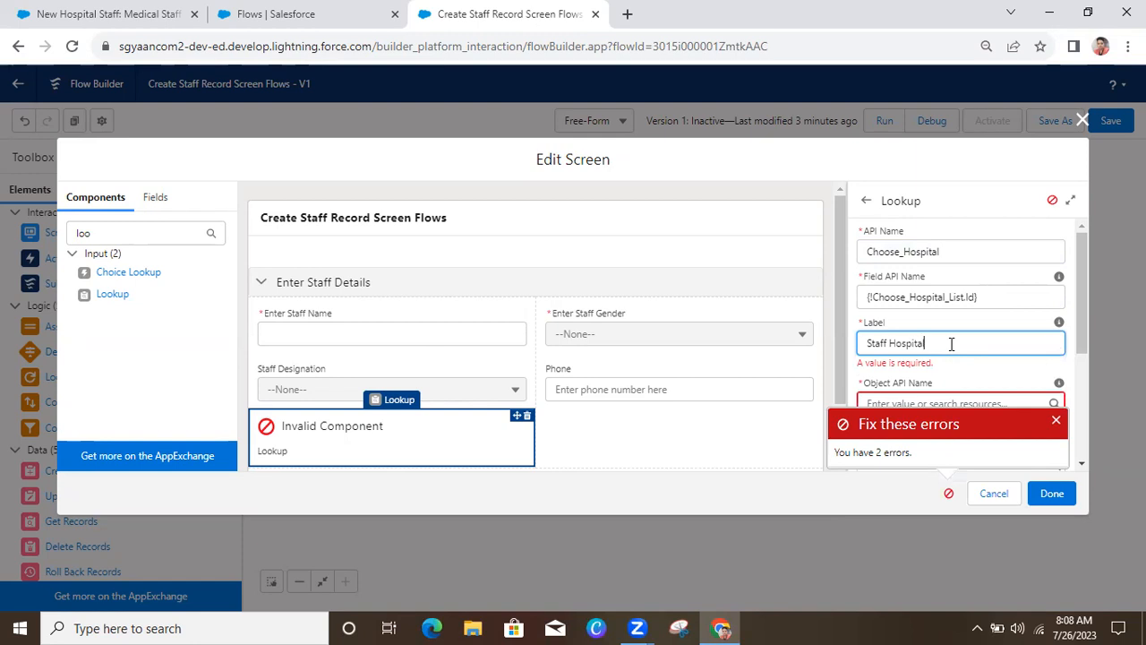
Dismiss the error list and try to find an Object API Name value among the Choose_Hospital_List fields.
click(967, 375)
drag(1082, 336, 1081, 358)
click(989, 330)
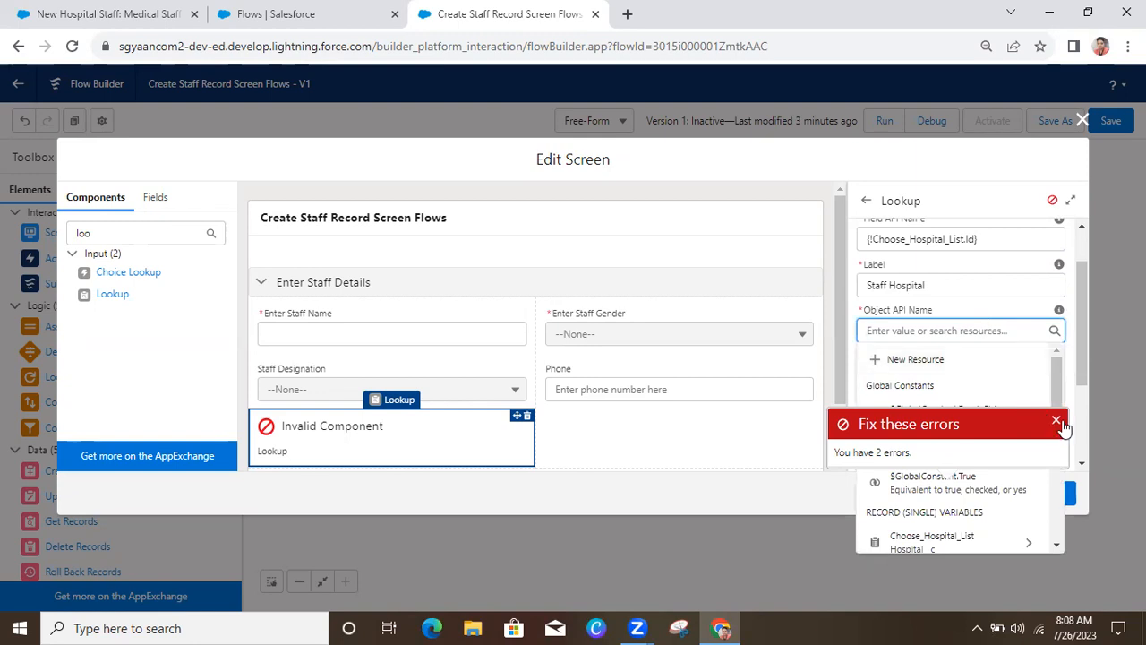
click(1057, 430)
click(965, 330)
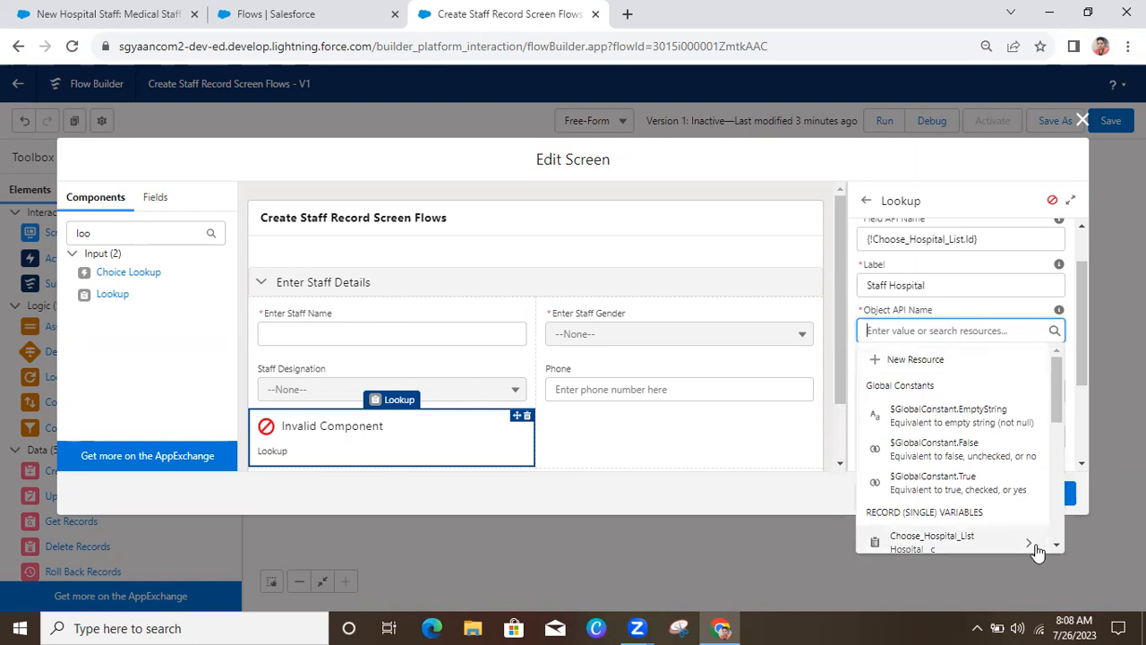
scroll(1054, 401, down, 1)
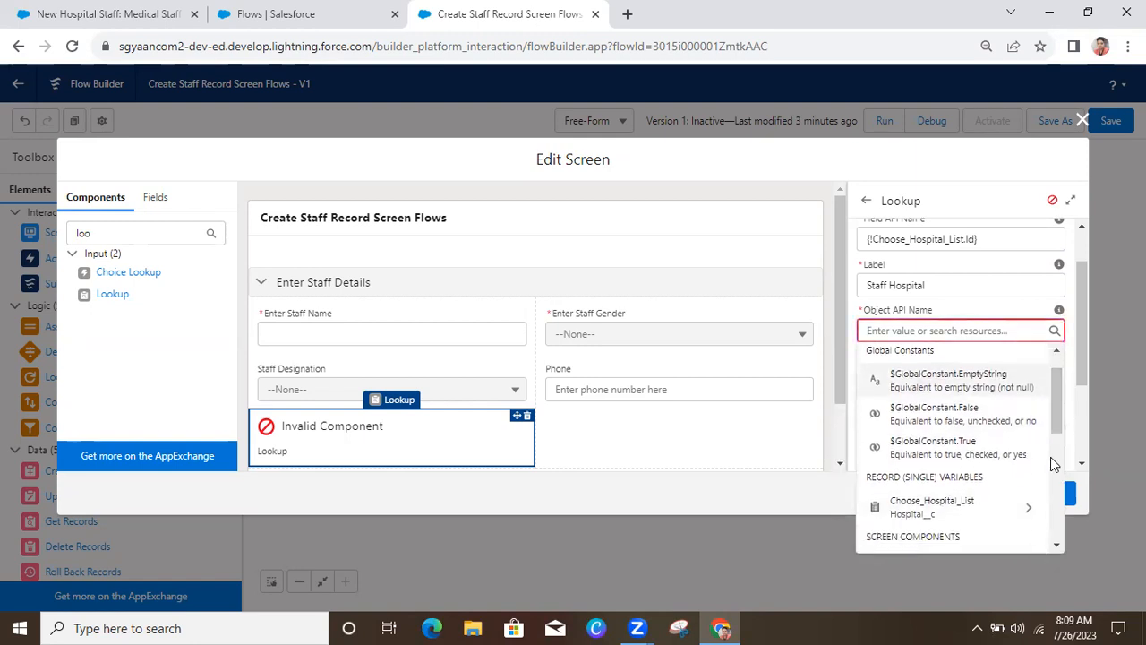
click(1024, 507)
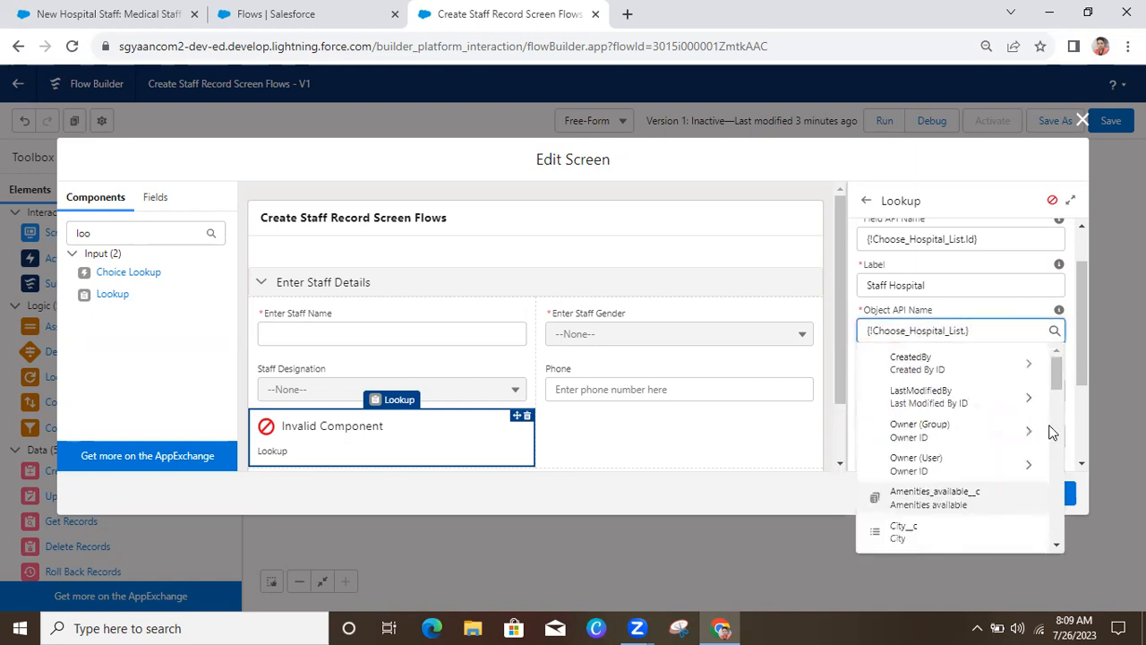
scroll(1054, 431, down, 4)
drag(1061, 430, 1066, 535)
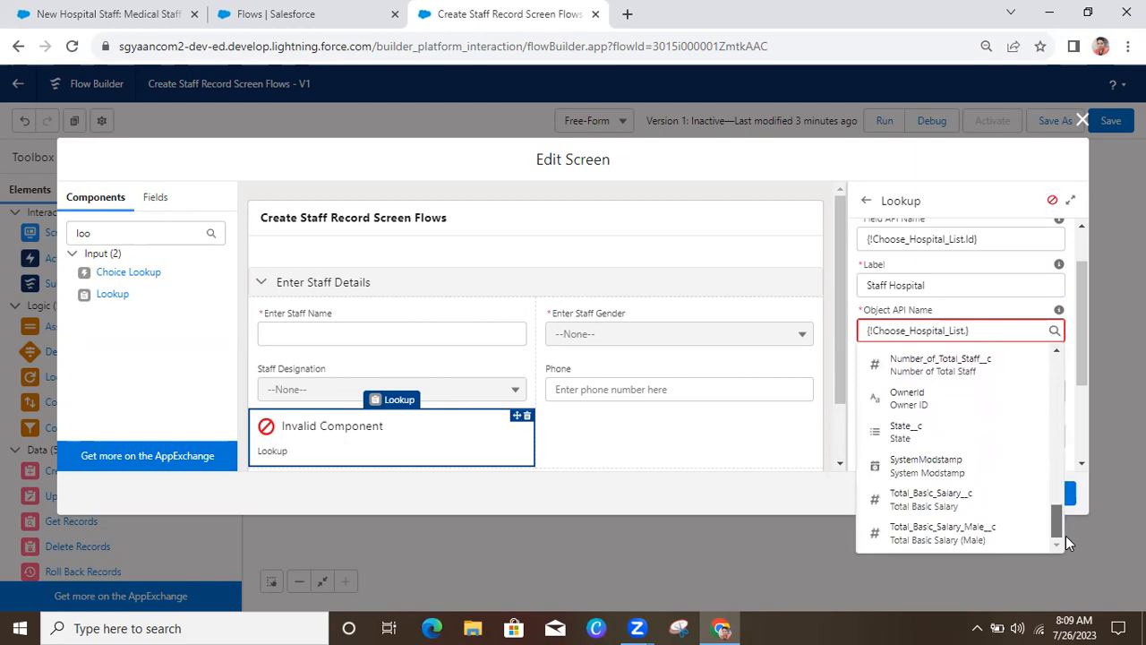
Switch to the Hospital Staff browser tab, discard the new record form, and open the Object Manager in Setup.
click(109, 13)
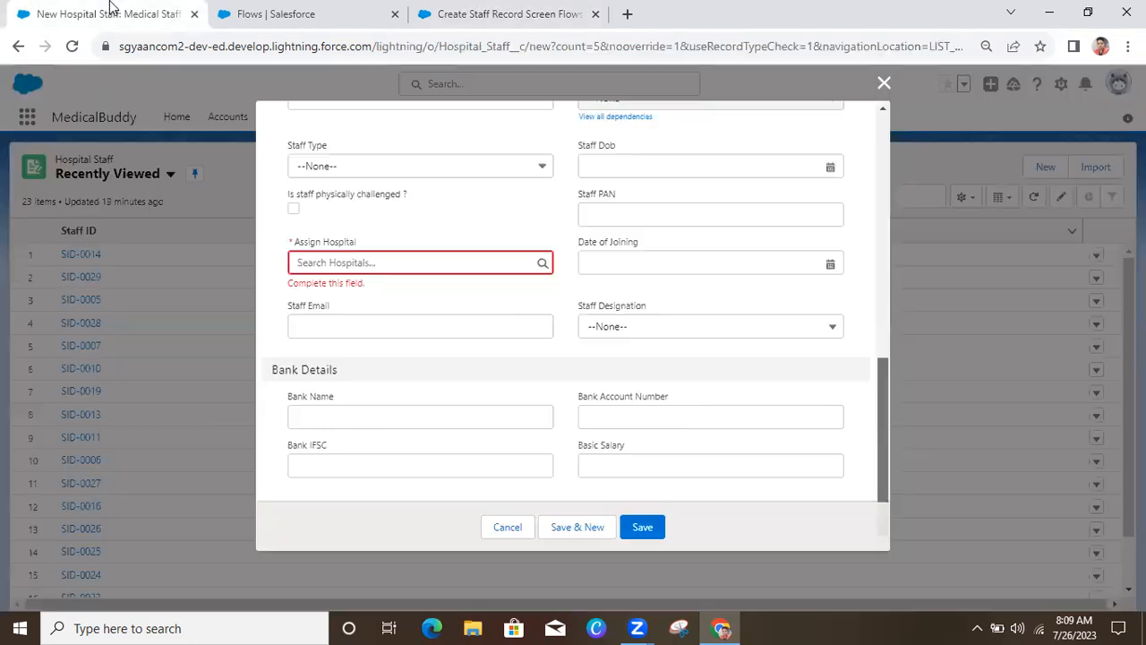
key(Escape)
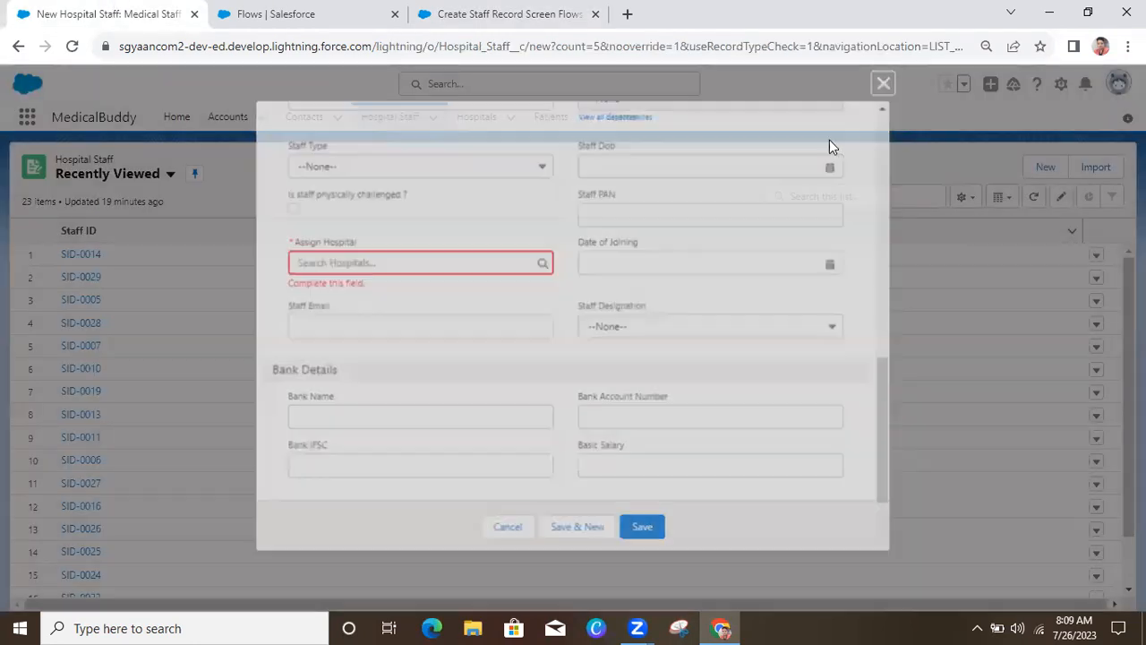
click(1062, 85)
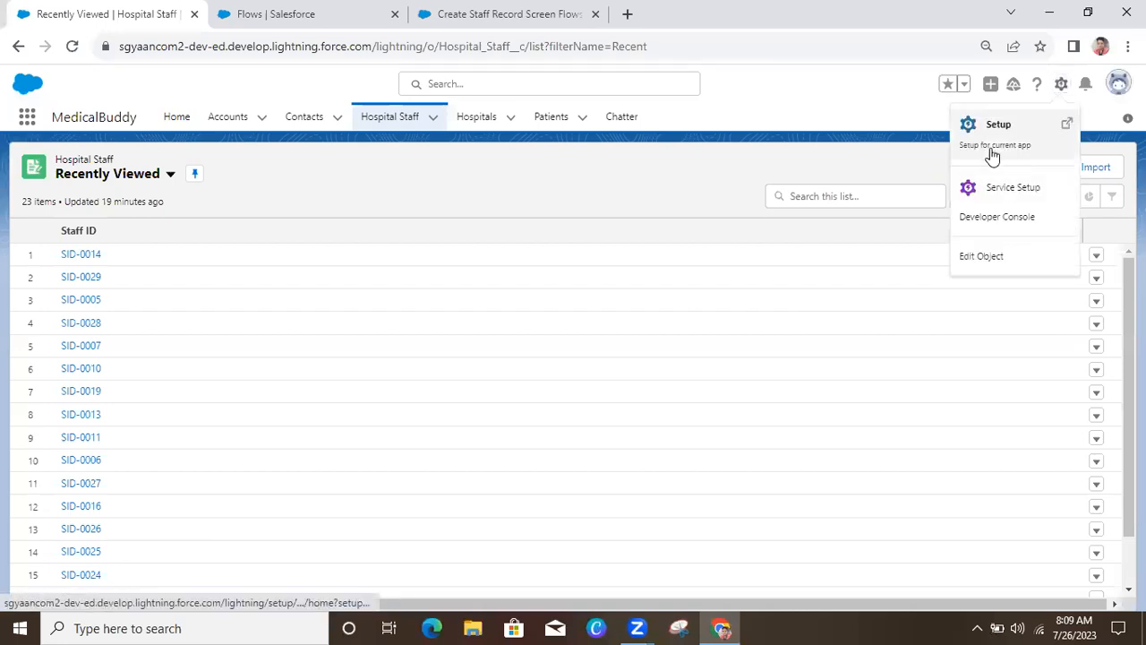
click(990, 140)
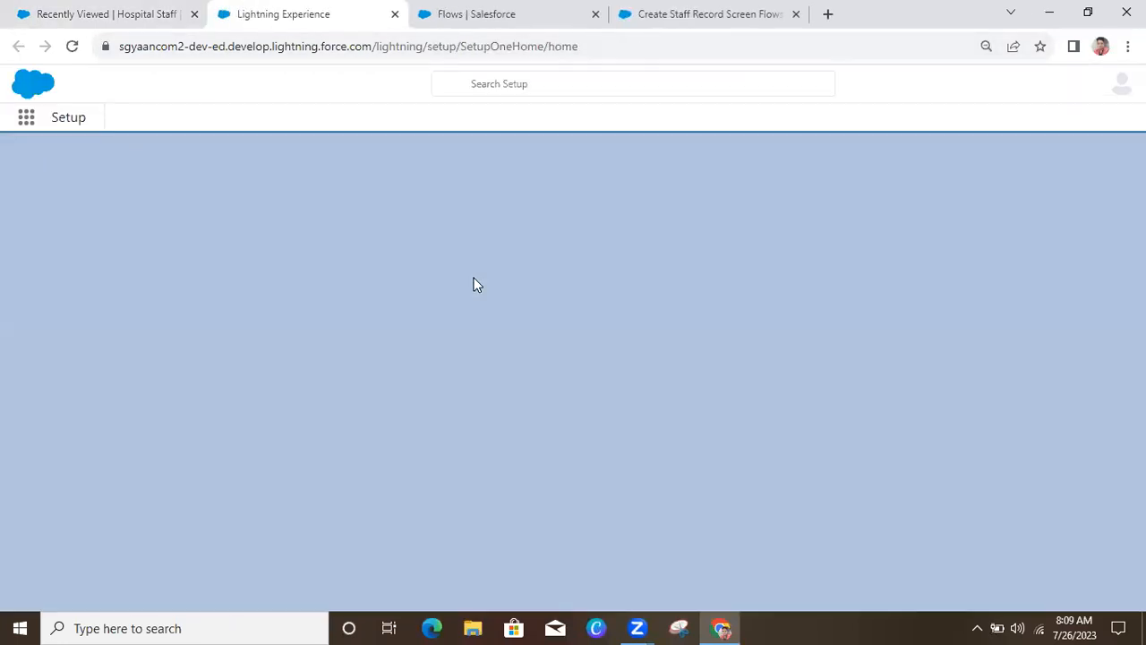
click(194, 118)
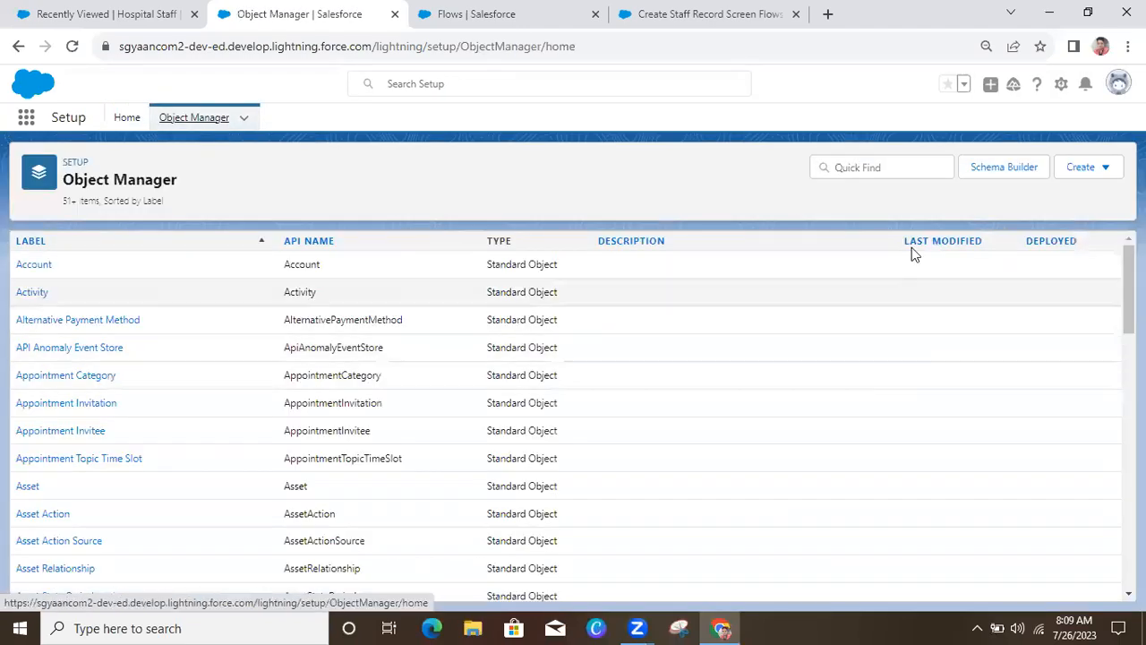
Search the Object Manager for hospital and copy the Hospital object's API name, Hospital__c.
click(893, 169)
text(hospital)
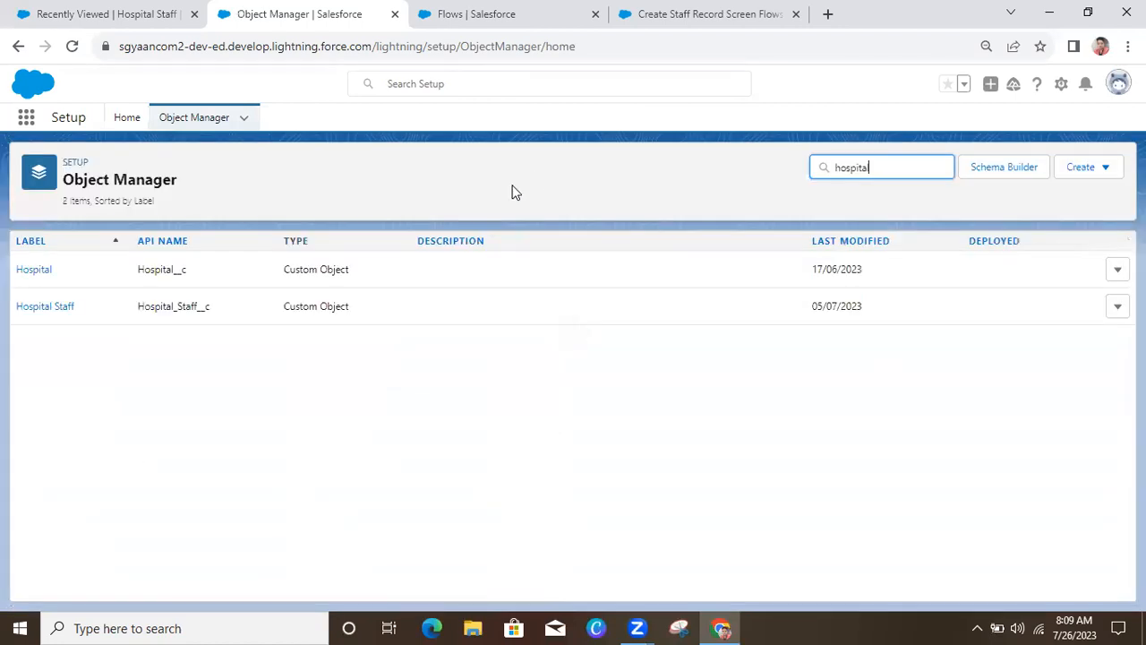
double_click(148, 268)
key(ctrl+c)
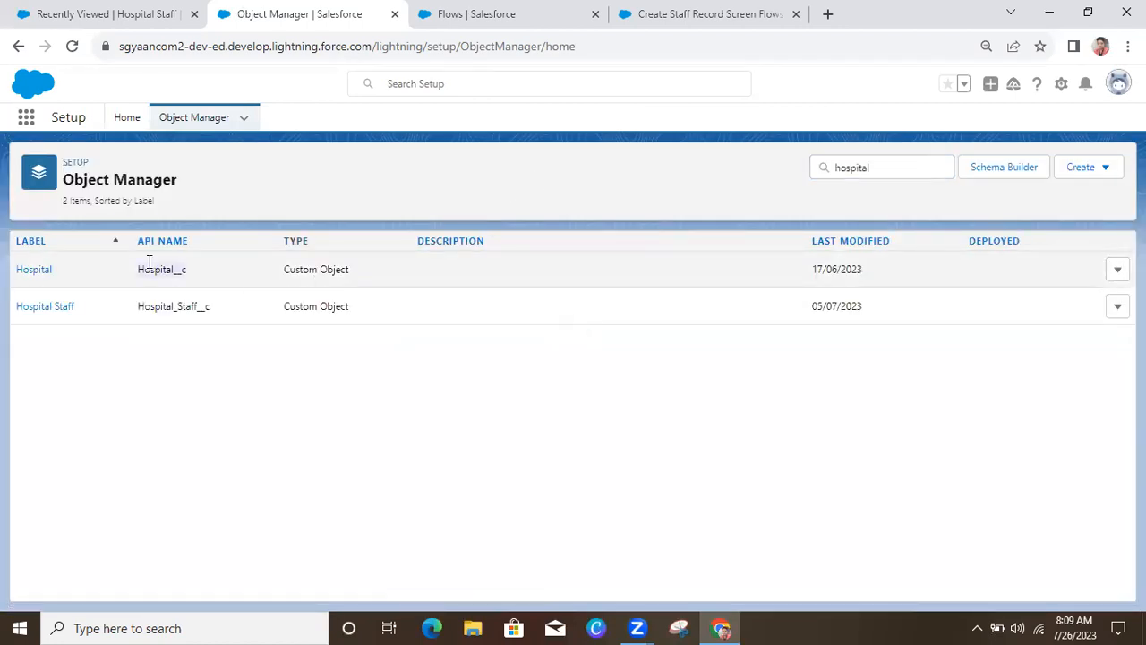
Return to the Flow Builder browser tab and replace the Lookup component's Object API Name with Hospital__c.
click(724, 13)
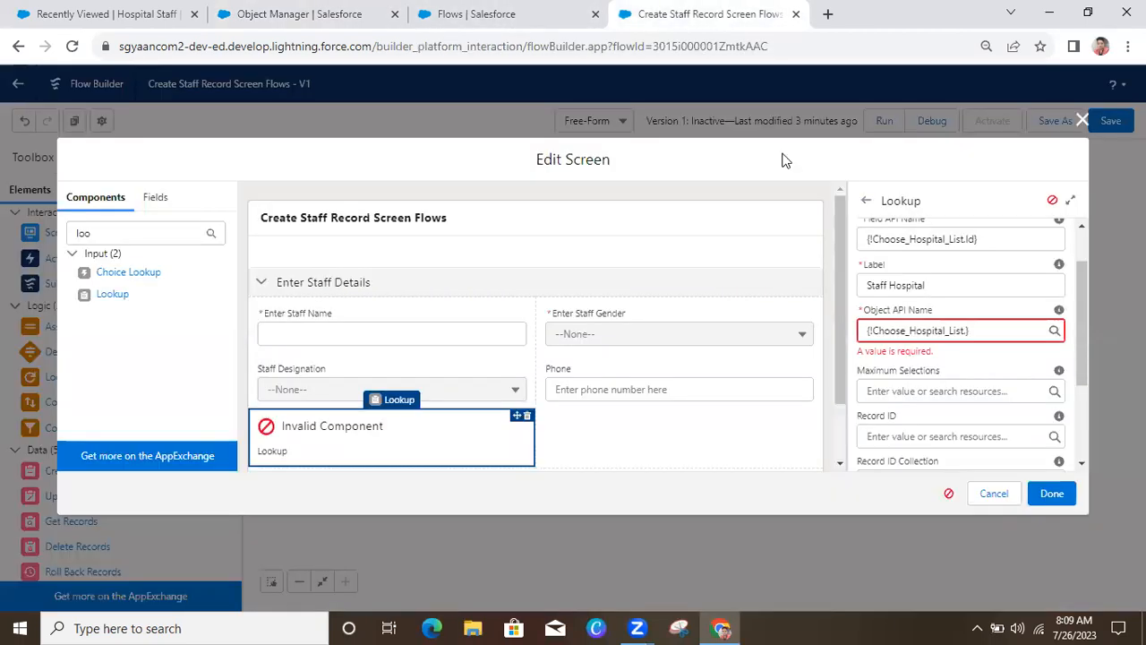
click(985, 331)
key(BackSpace)
key(BackSpace)
key(BackSpace)
key(BackSpace)
key(BackSpace)
key(BackSpace)
key(BackSpace)
key(BackSpace)
key(BackSpace)
key(BackSpace)
key(BackSpace)
key(BackSpace)
key(BackSpace)
key(BackSpace)
key(BackSpace)
key(BackSpace)
key(BackSpace)
key(BackSpace)
key(BackSpace)
key(BackSpace)
key(BackSpace)
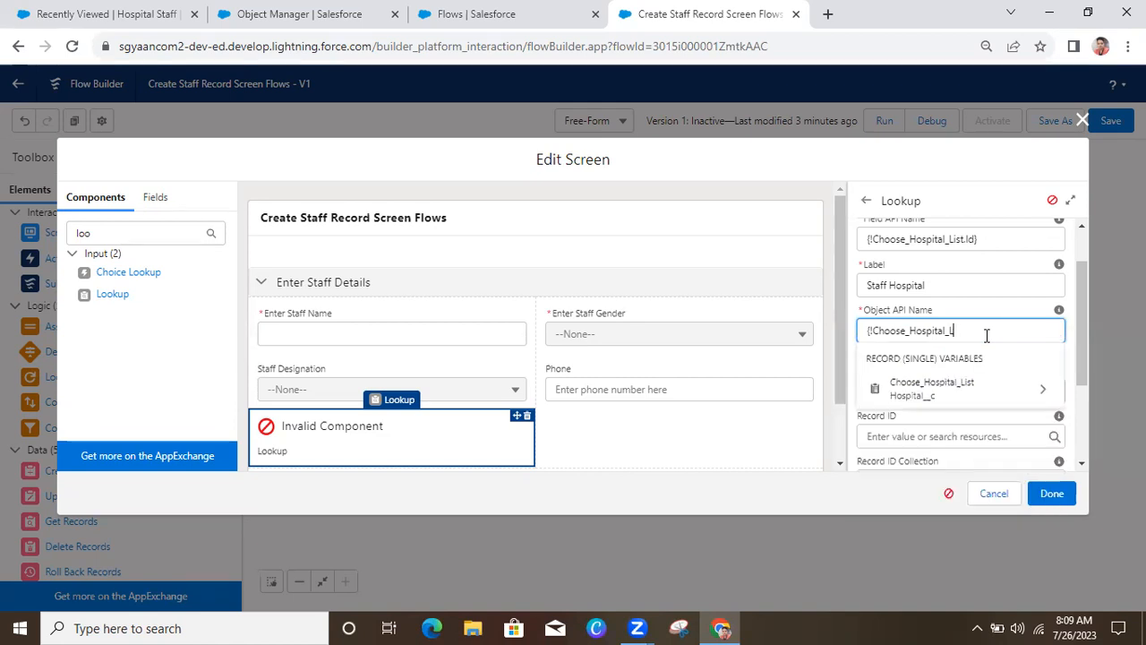
key(ctrl+v)
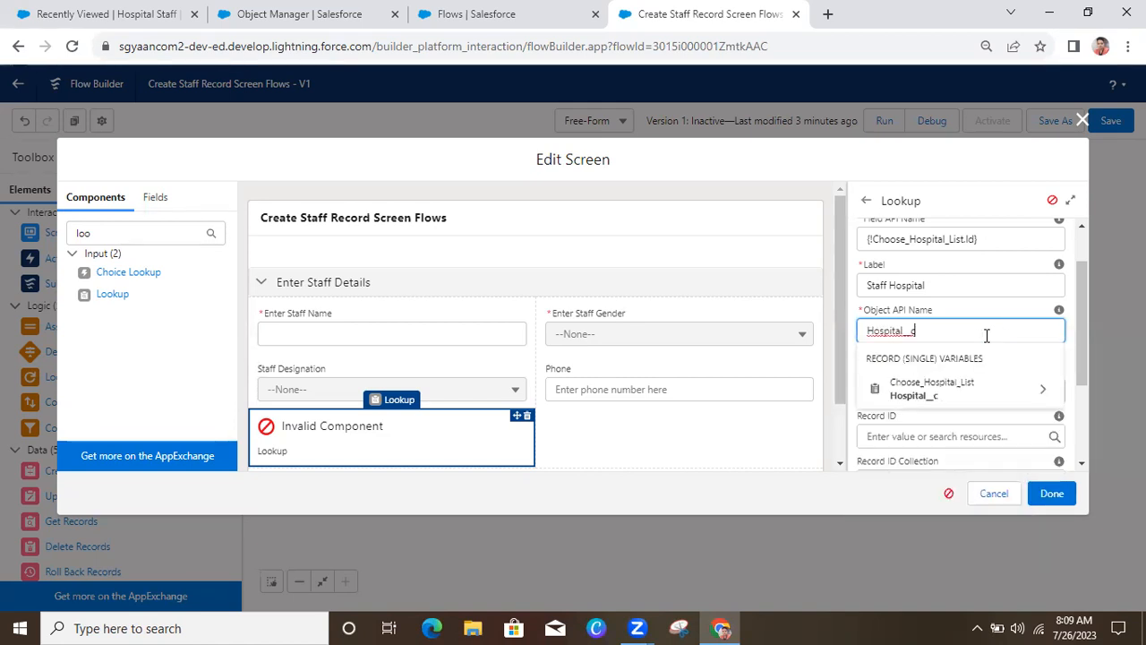
click(981, 165)
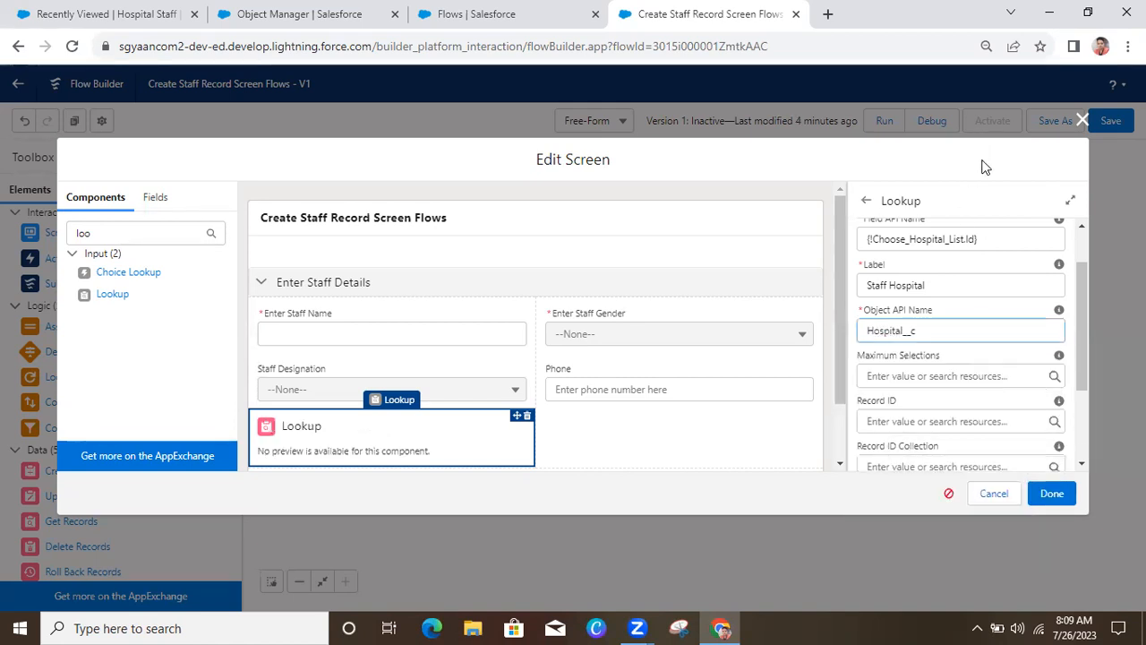
Check the Lookup component's remaining optional settings, then finish editing the screen and save the flow.
scroll(1081, 354, down, 2)
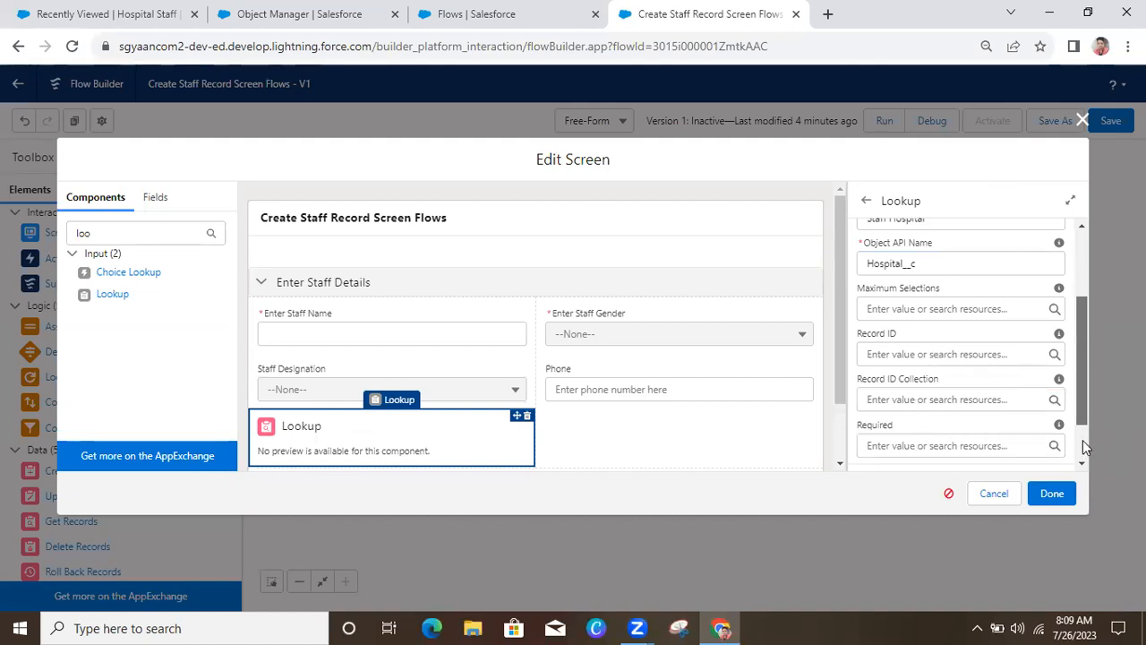
scroll(1083, 440, down, 2)
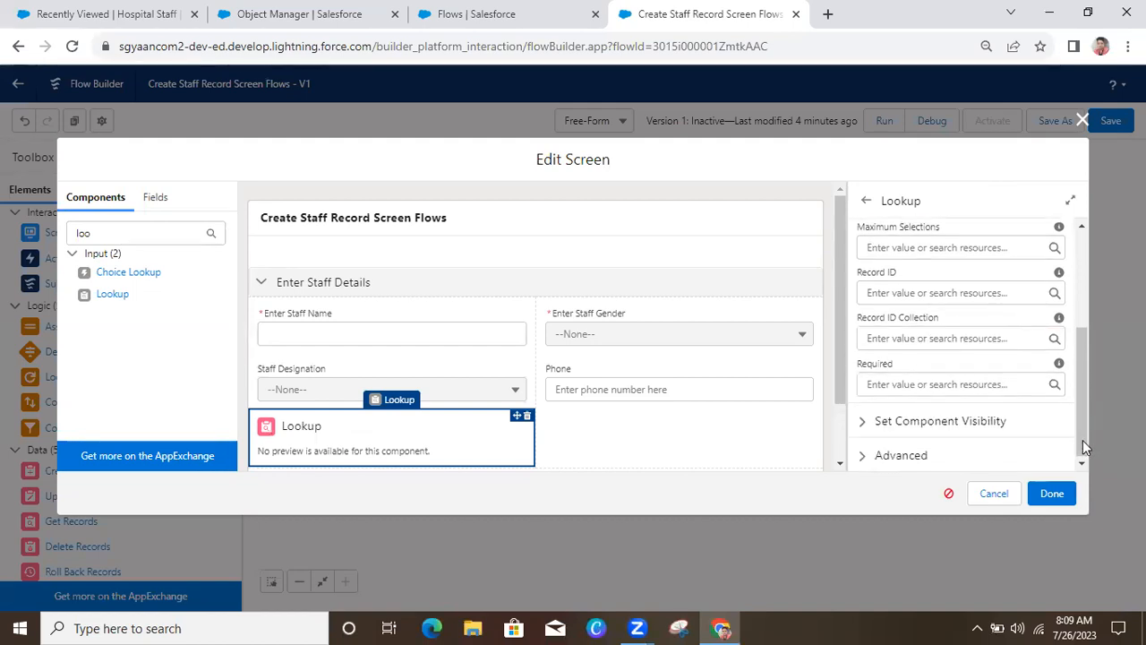
click(1053, 494)
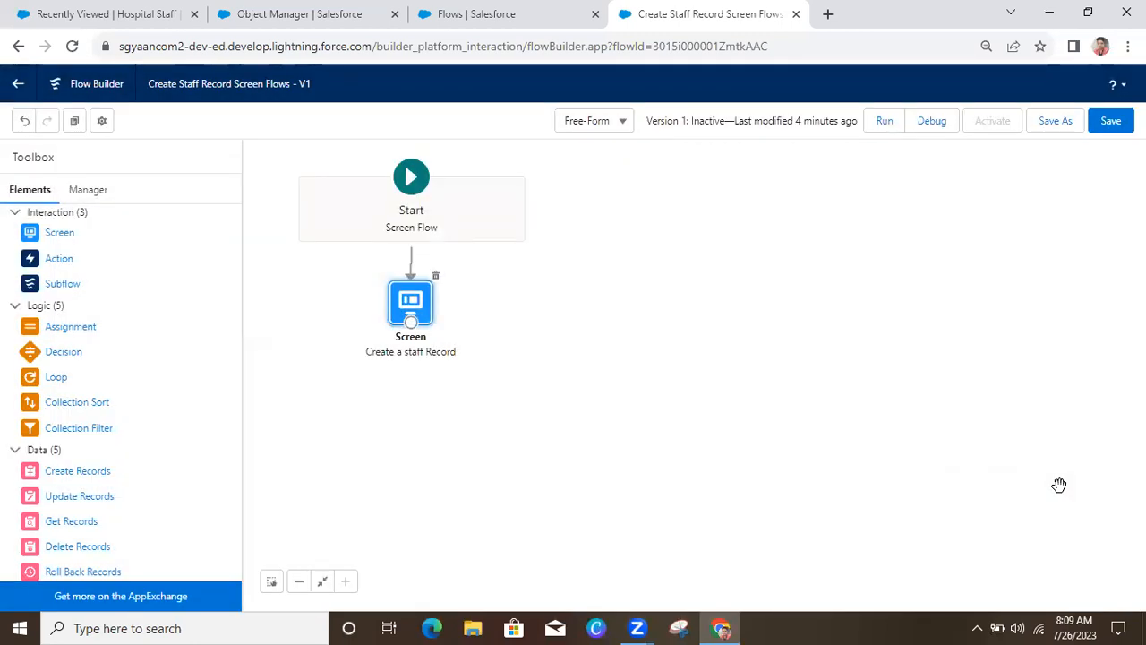
click(1108, 130)
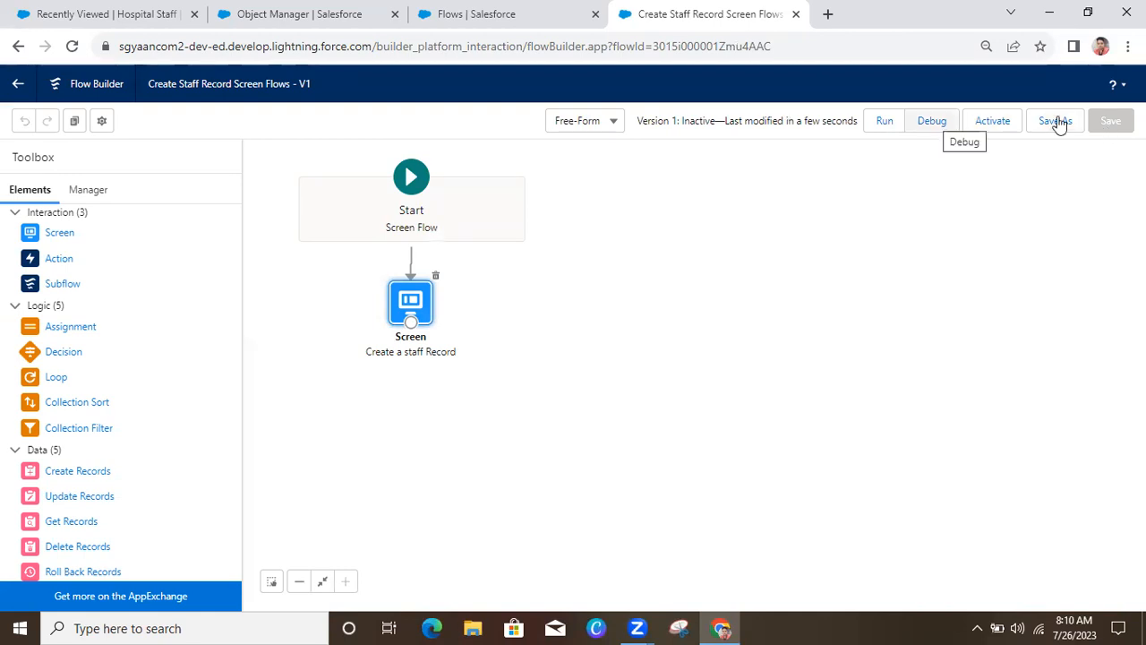
Run the flow and test the Staff Hospital lookup search on the Enter Staff Details form.
click(891, 133)
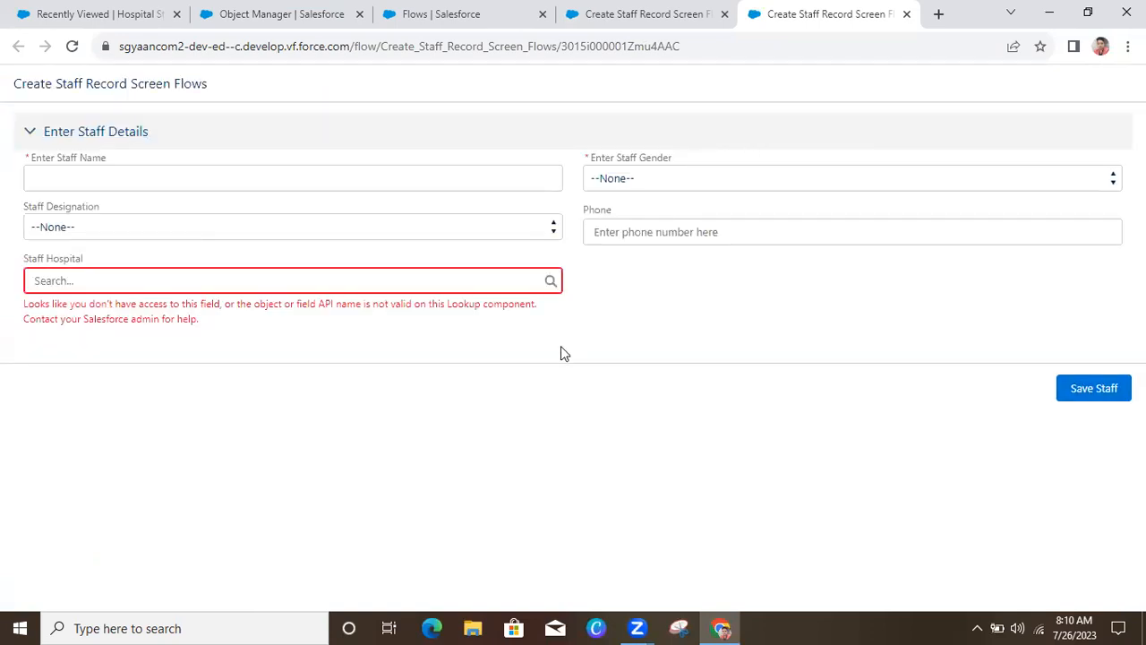
click(468, 281)
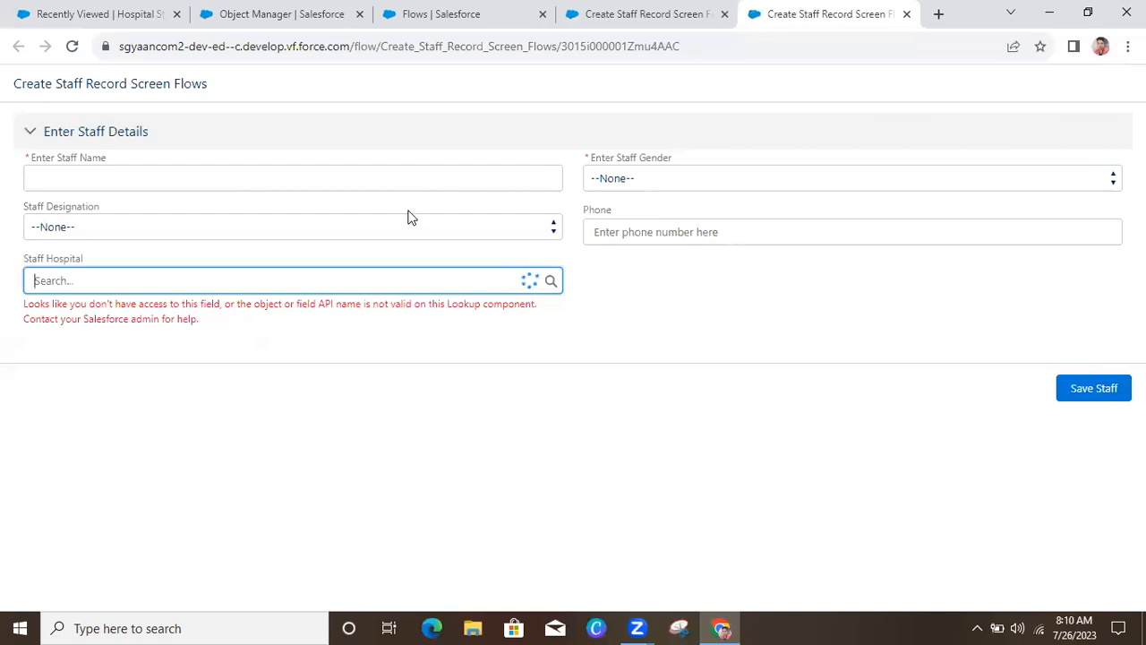
click(402, 184)
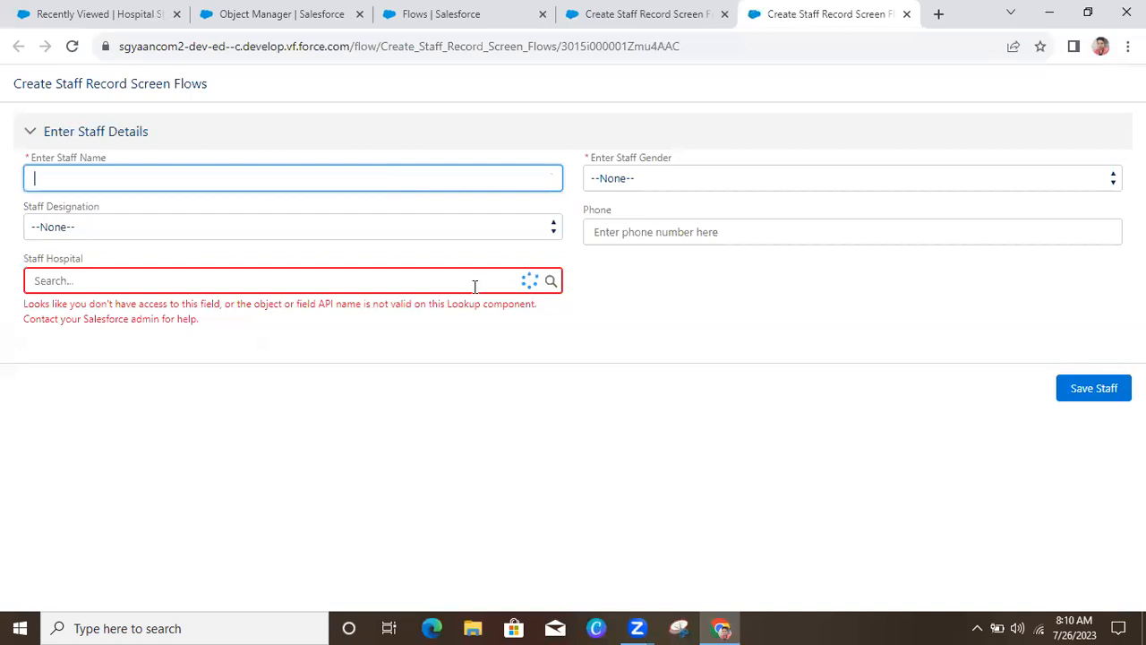
click(550, 283)
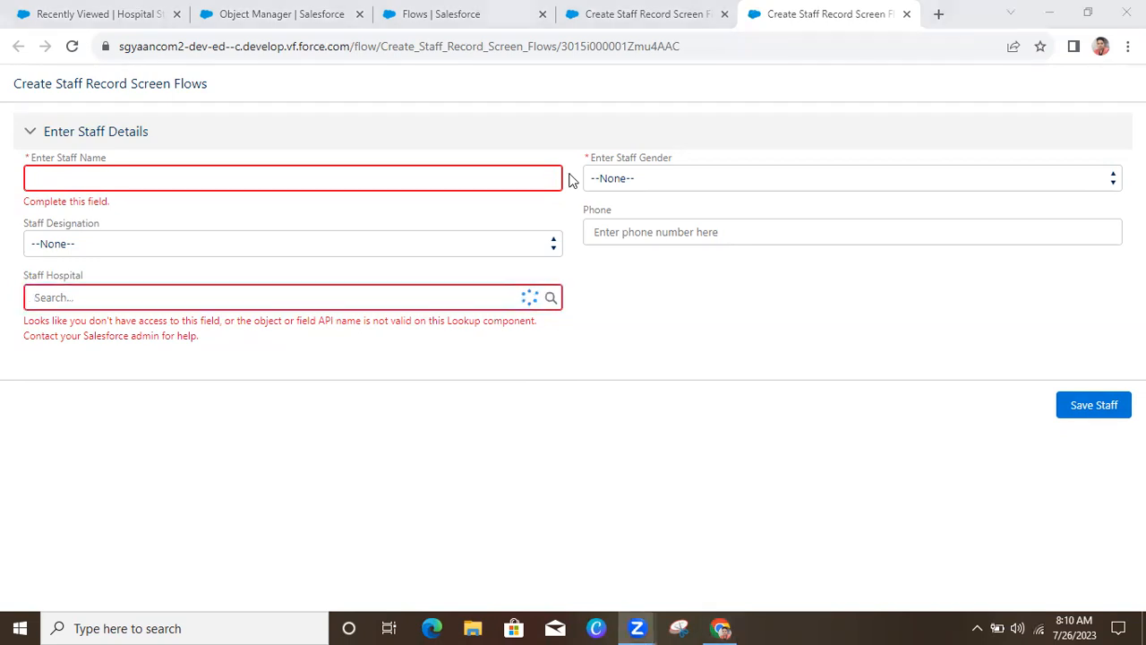
Return to the Flow Builder browser tab, reopen the Create a staff Record screen and review the Lookup component's settings.
click(642, 15)
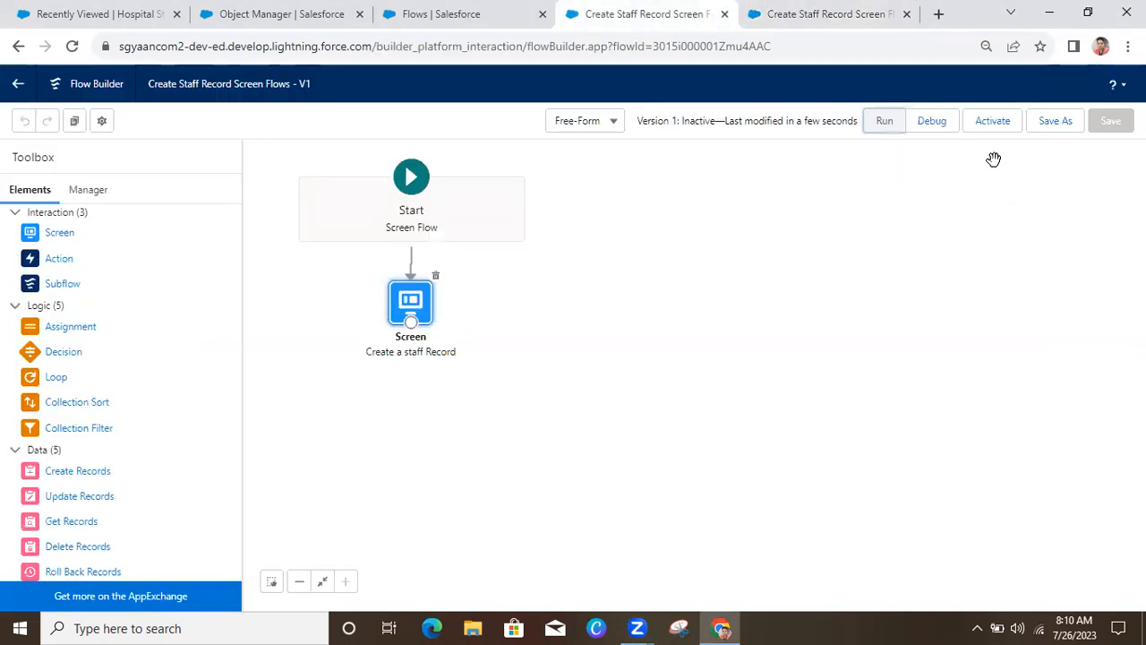
click(414, 312)
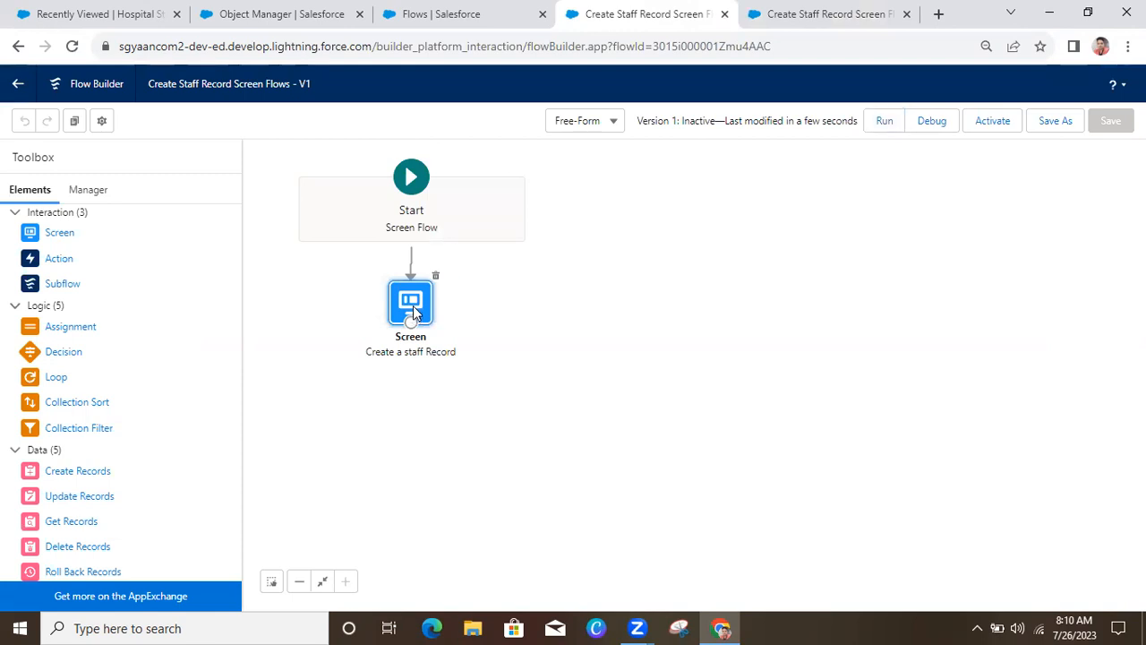
double_click(413, 309)
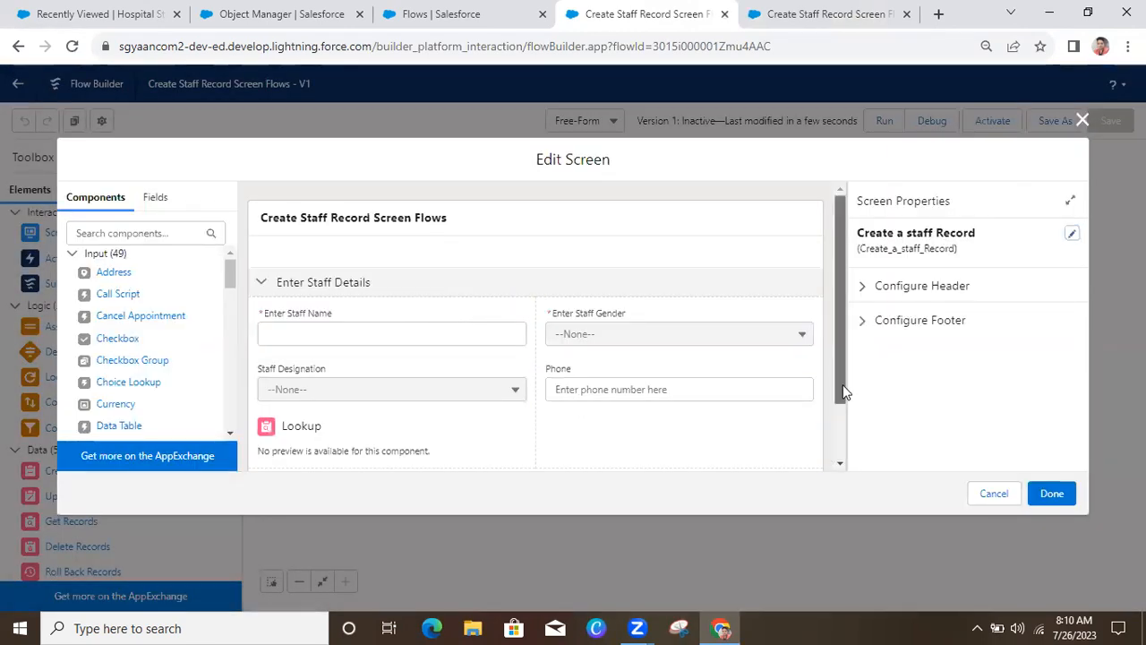
scroll(840, 376, down, 1)
click(473, 397)
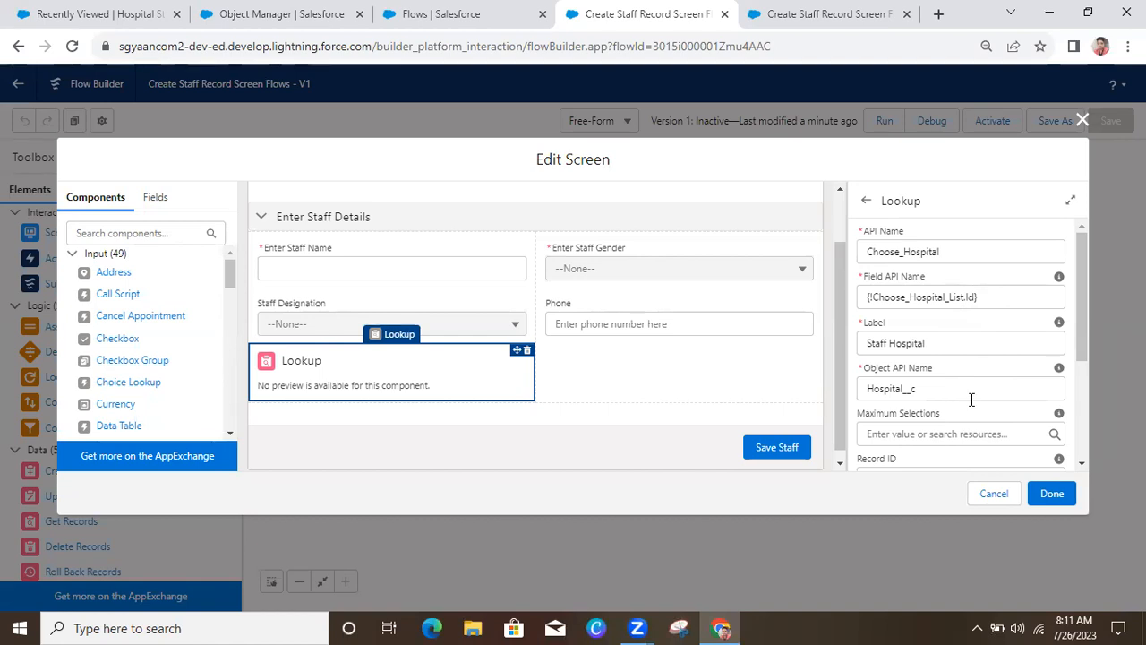
mouse_move(1081, 343)
mouse_down()
mouse_move(1087, 450)
mouse_move(1068, 326)
mouse_up()
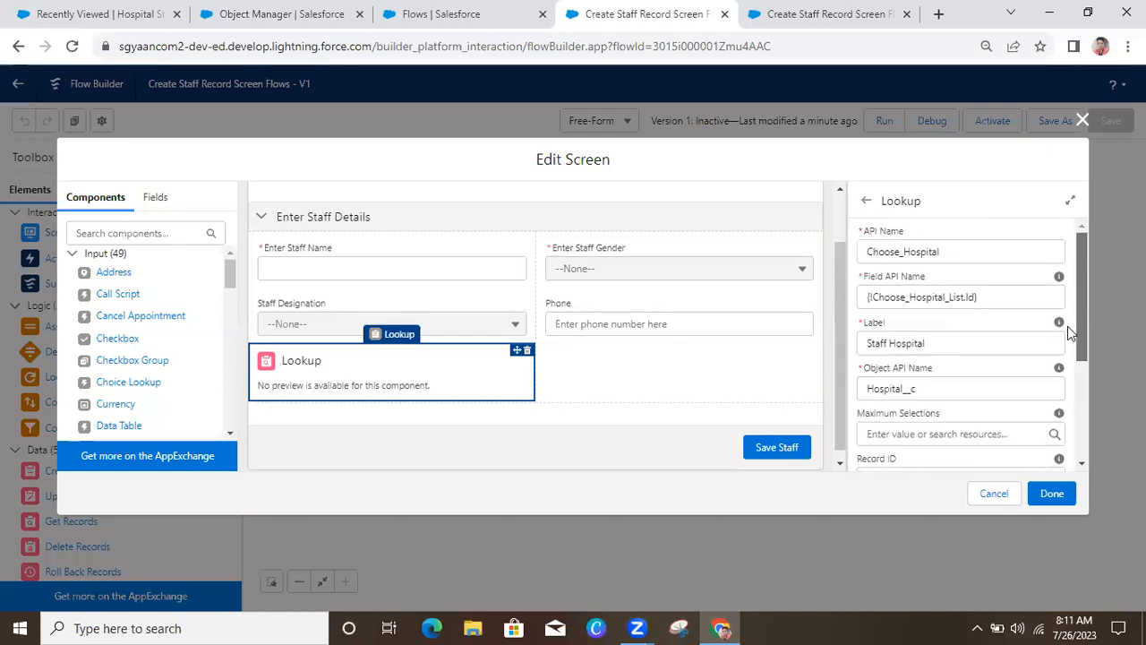